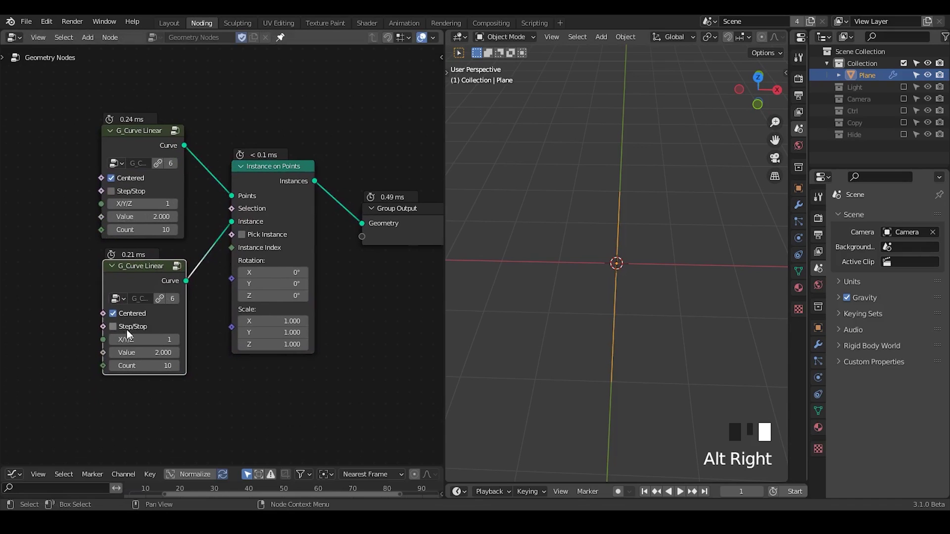
Step: Set X/Y/Z to 0 on the G_Curve Linear node feeding the Instance input and move the node up slightly
click(113, 339)
drag(132, 304, 126, 288)
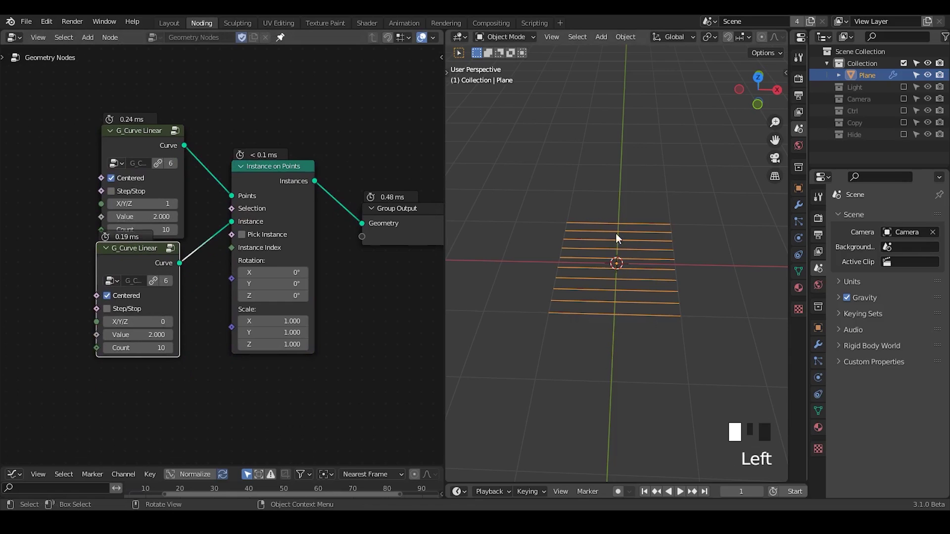
Step: Insert a G_Bevel Curve node between Instance on Points and Group Output and set its radius to 0.09 m
middle_drag(349, 316, 289, 305)
drag(353, 208, 438, 176)
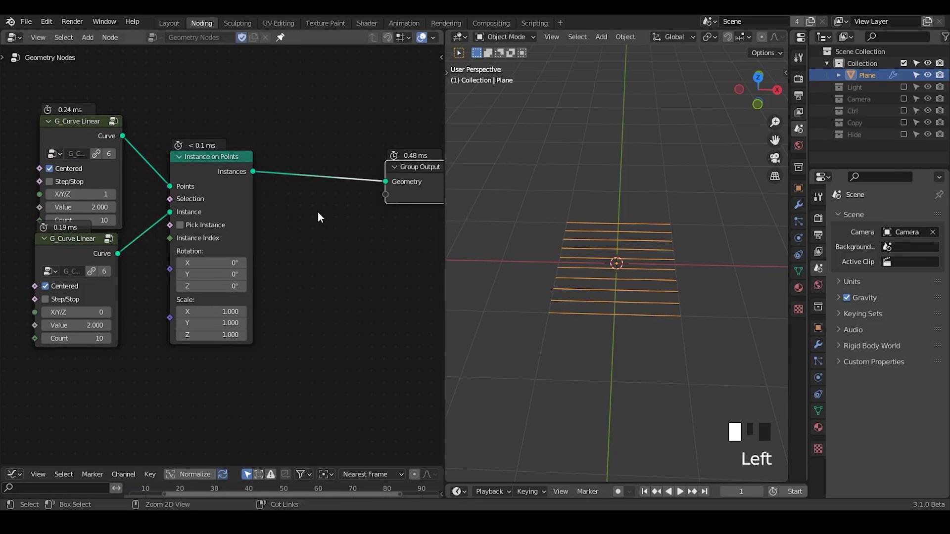
key(ctrl+a)
text(bevel)
key(Return)
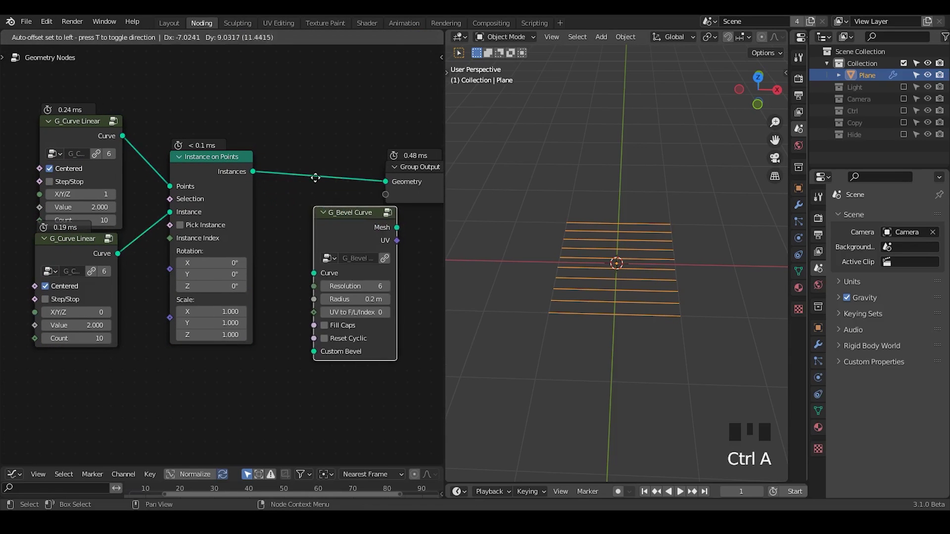
click(319, 151)
middle_drag(280, 271, 341, 246)
middle_drag(620, 303, 688, 273)
mouse_move(359, 217)
shift+mouse_down()
mouse_move(344, 217)
mouse_move(359, 217)
shift+mouse_up()
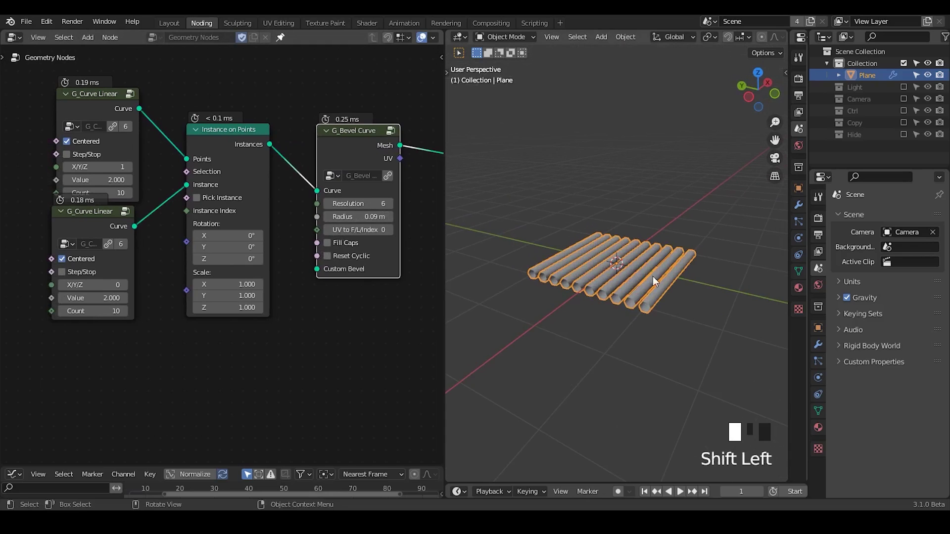
Step: Duplicate the instance G_Curve Linear node, place it below Instance on Points and connect its Curve output to Custom Bevel
click(90, 225)
key(shift+d)
click(188, 358)
alt+right_drag(188, 356, 366, 261)
middle_drag(208, 347, 220, 313)
drag(202, 310, 243, 313)
Step: Switch the viewport to wireframe shading and view the strips from above
ctrl+middle_drag(654, 336, 658, 304)
key(z)
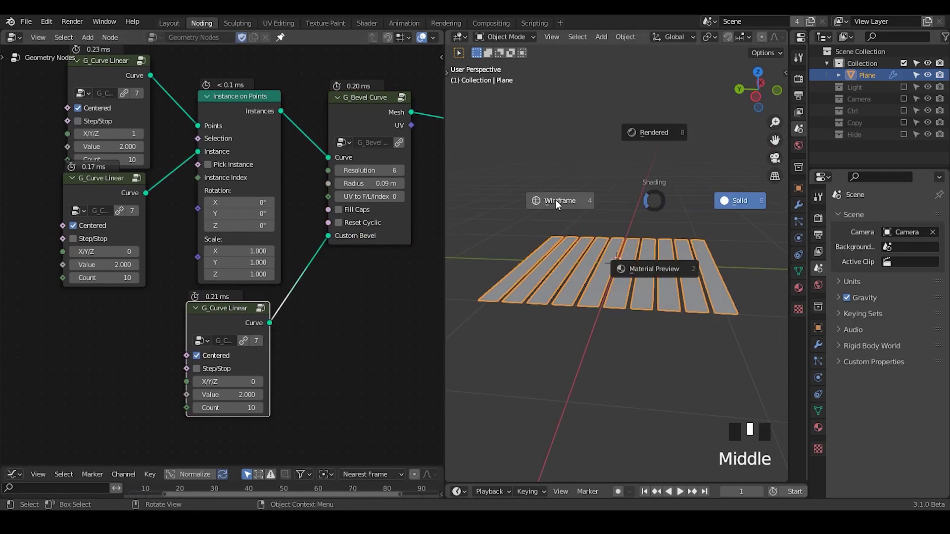
mouse_move(659, 227)
middle_down()
mouse_move(640, 271)
mouse_move(608, 281)
middle_up()
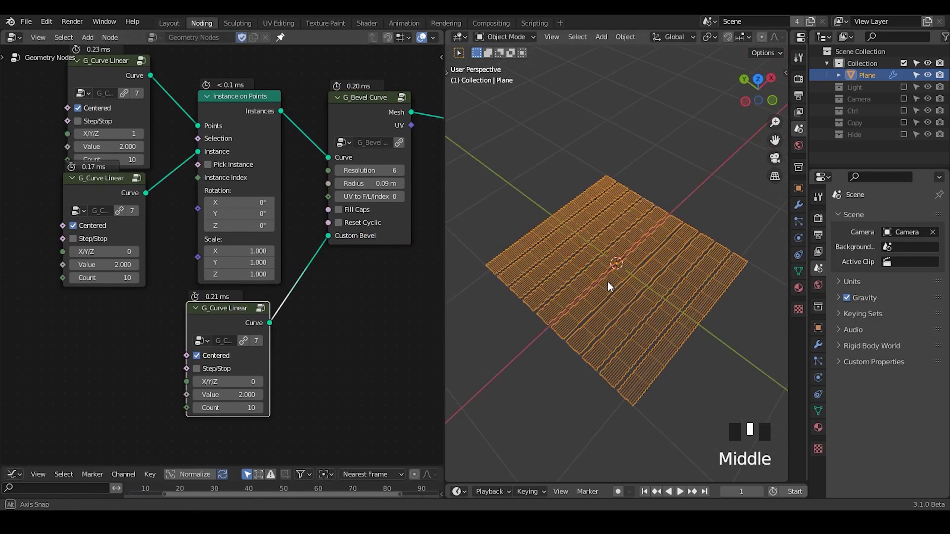
middle_drag(184, 162, 183, 188)
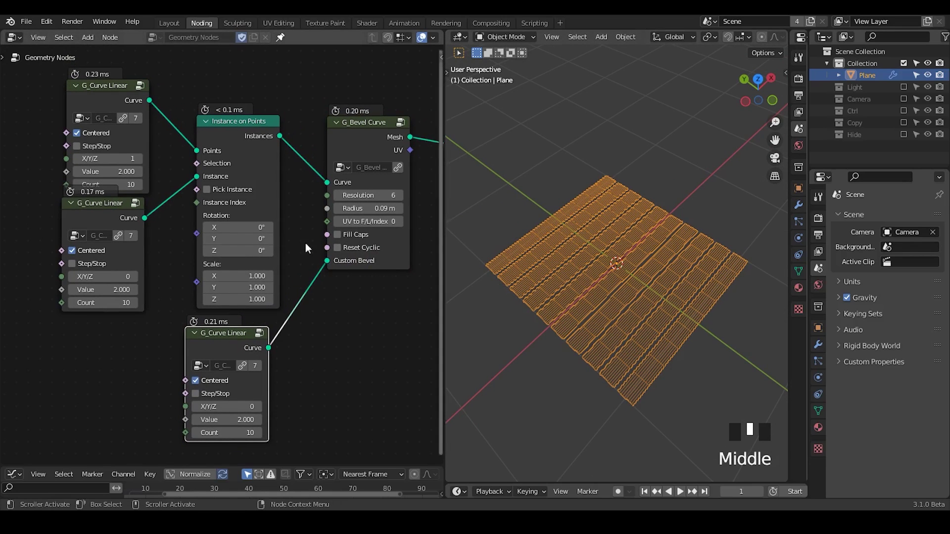
Step: Separate the overlapping G_Curve Linear nodes and set their counts to 11 for Points, 8 for Instance and 2 for Custom Bevel
drag(106, 215, 126, 233)
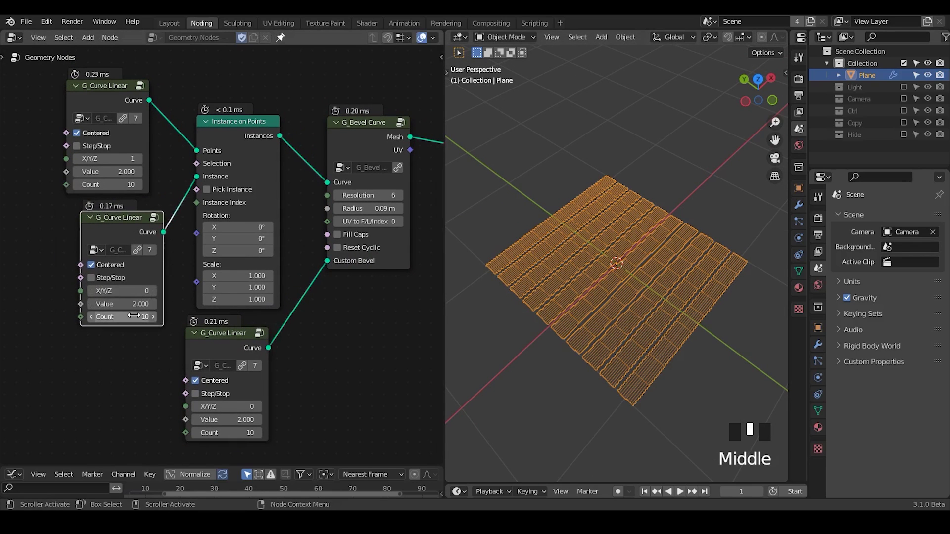
mouse_move(112, 317)
mouse_down()
mouse_move(89, 317)
mouse_move(107, 317)
mouse_up()
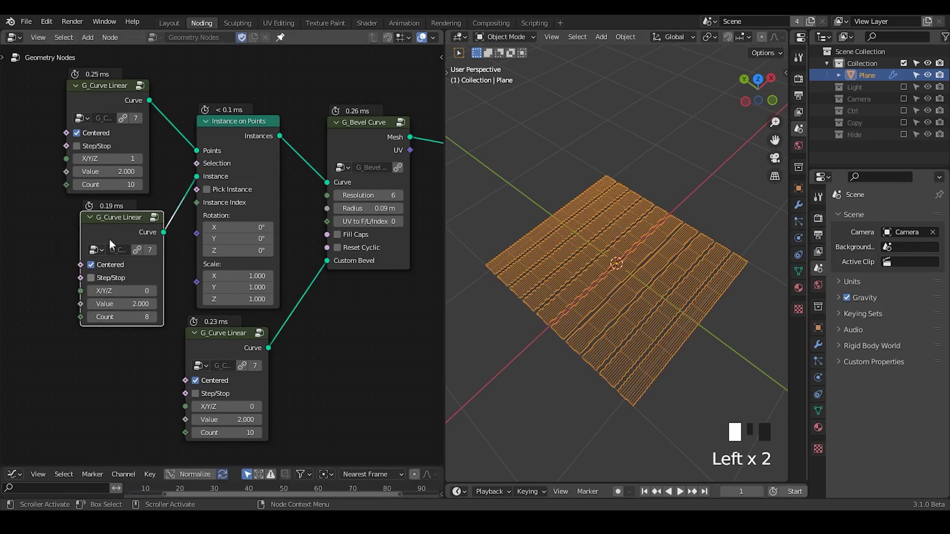
mouse_move(109, 185)
mouse_down()
mouse_move(88, 185)
mouse_move(112, 185)
mouse_up()
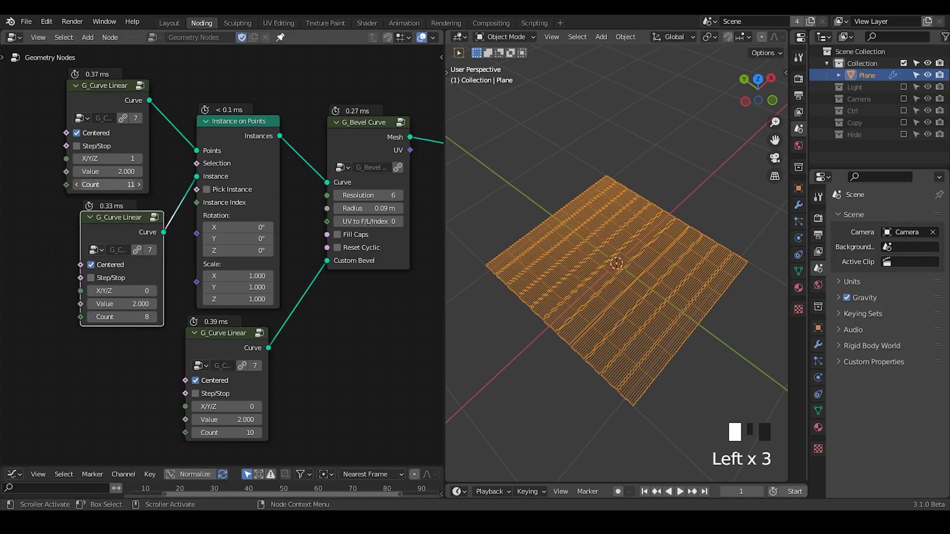
drag(232, 432, 203, 433)
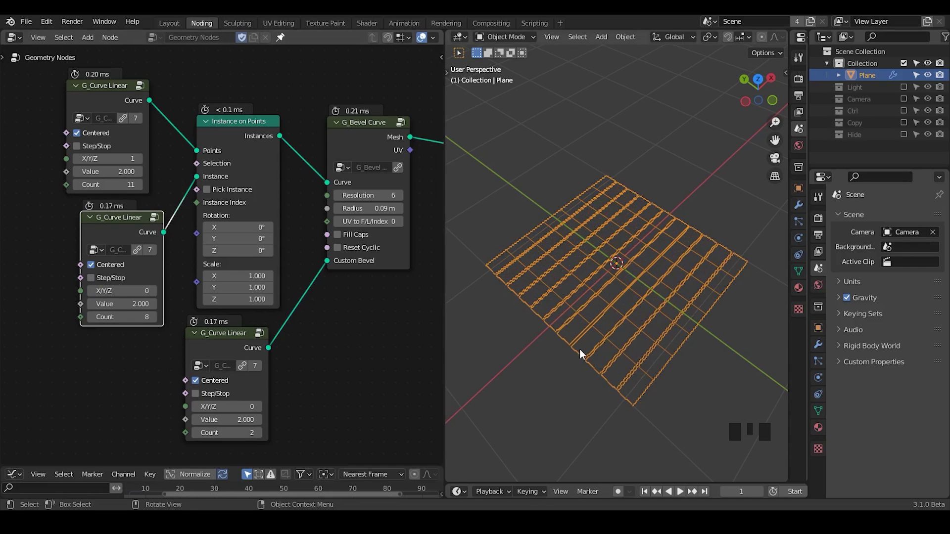
Step: Set the count of the G_Curve Linear node feeding the Instance input to 28
middle_drag(580, 354, 551, 331)
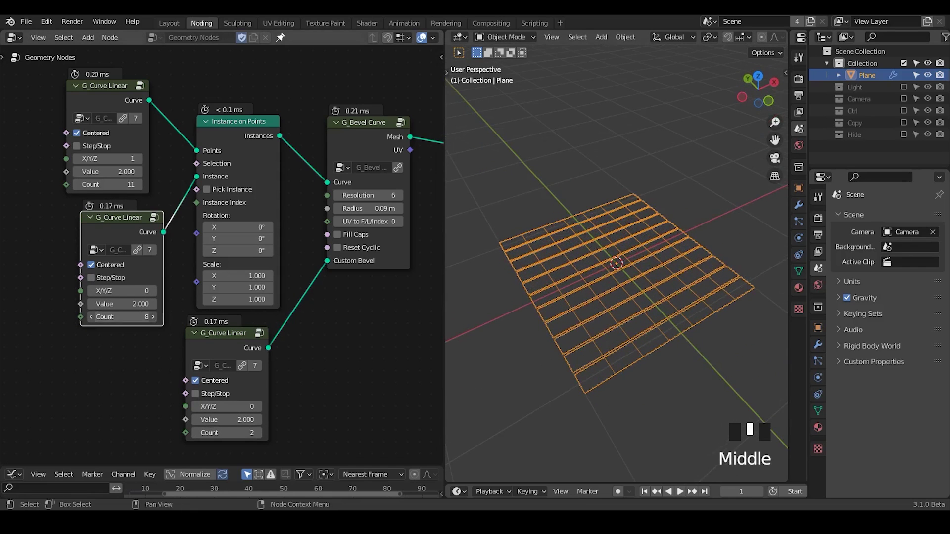
drag(122, 316, 576, 268)
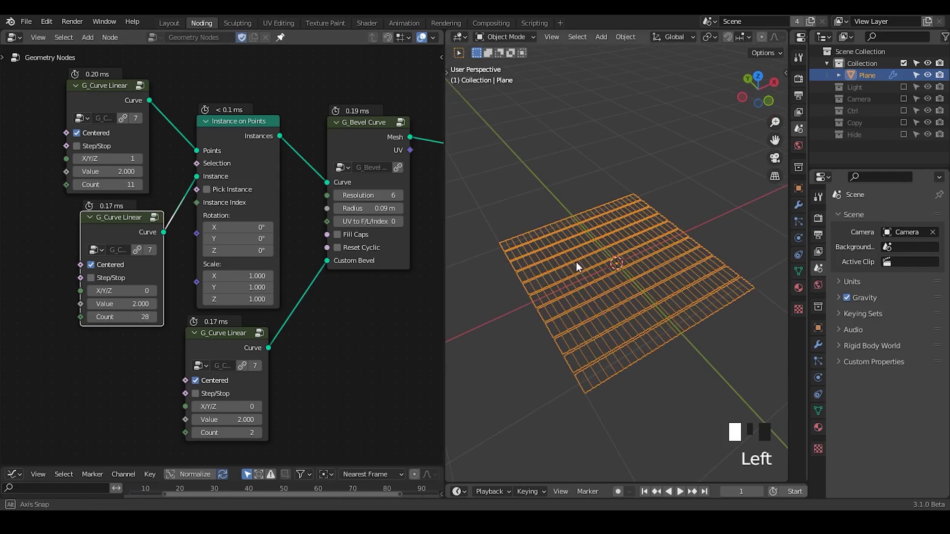
middle_drag(576, 262, 566, 239)
Step: Try a temporary annotation stroke along the grid edge and a count of 3 on the Custom Bevel curve node
key(d)
drag(520, 215, 667, 183)
right_drag(666, 183, 520, 215)
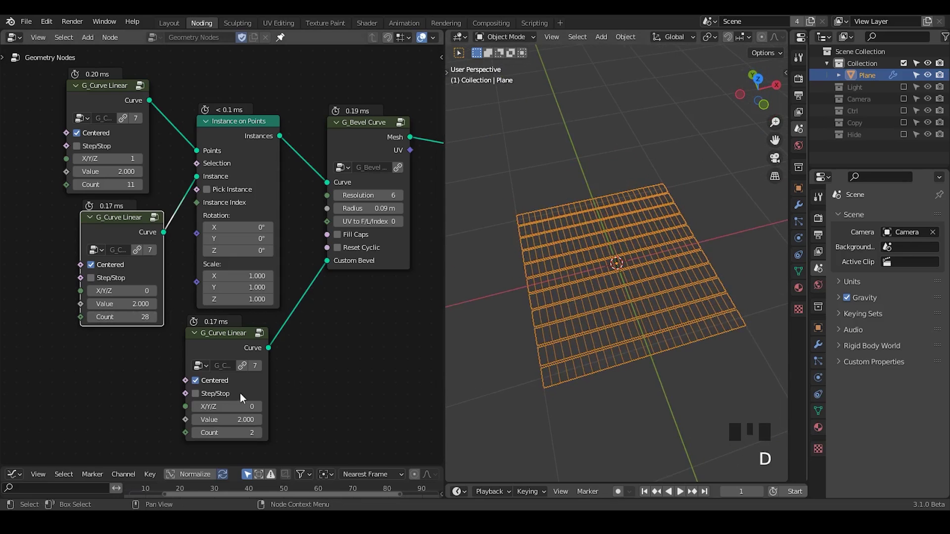
mouse_move(228, 434)
mouse_down()
mouse_move(272, 433)
mouse_move(229, 433)
mouse_up()
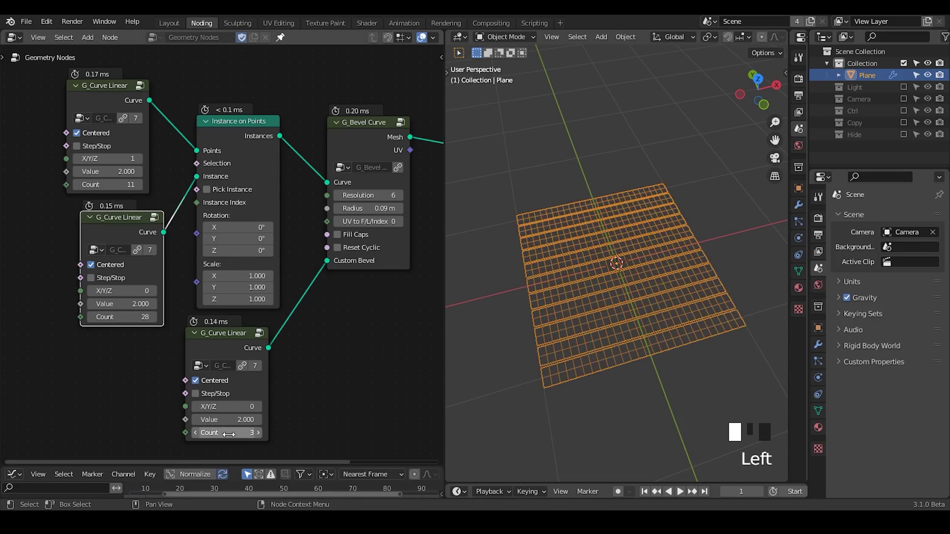
middle_drag(499, 348, 578, 325)
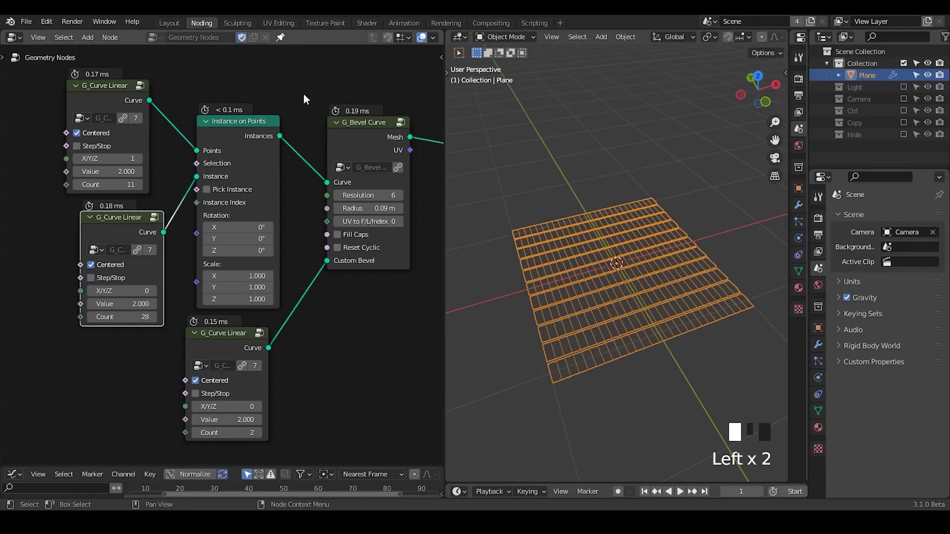
Step: Insert an Extrude Mesh node between G_Bevel Curve and Group Output, moving Group Output aside to make room
drag(219, 348, 238, 341)
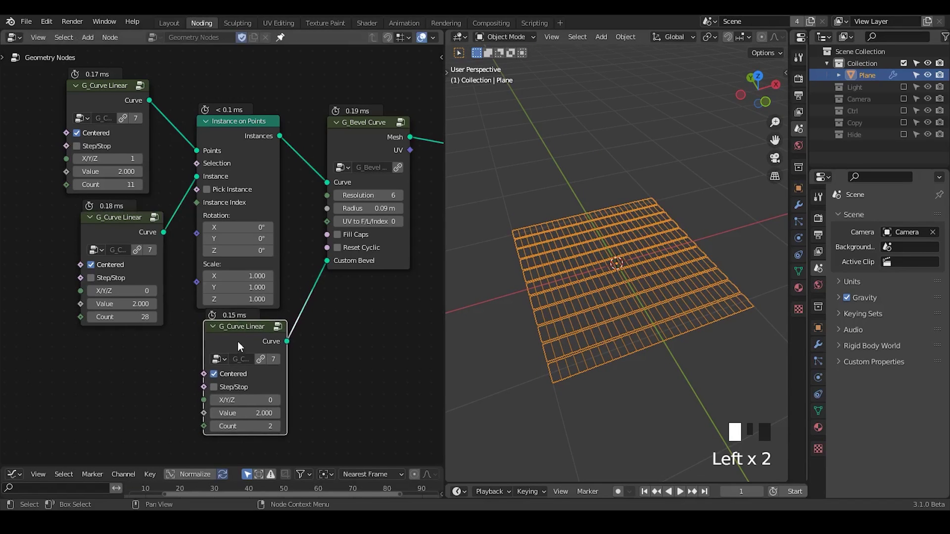
middle_drag(328, 247, 166, 248)
scroll(219, 252, down, 5)
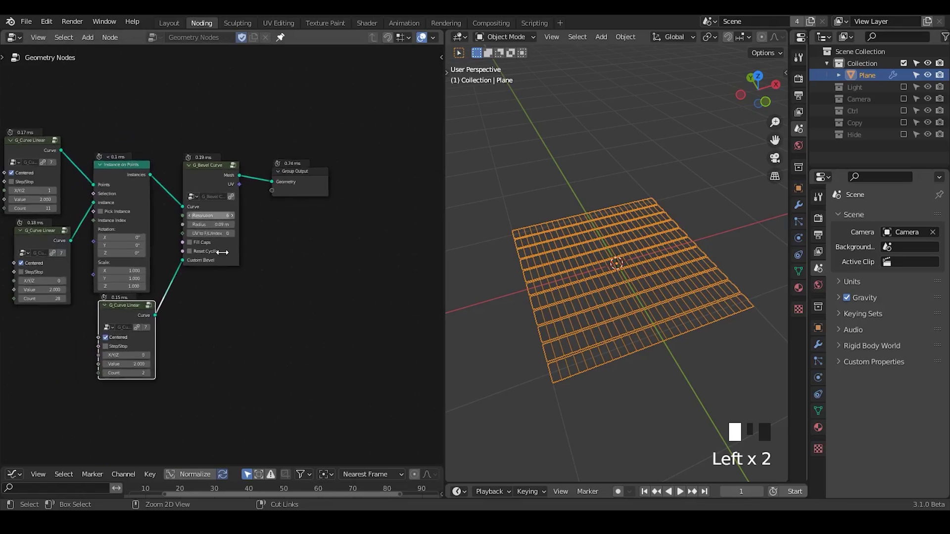
drag(293, 191, 386, 177)
key(shift+a)
text(s)
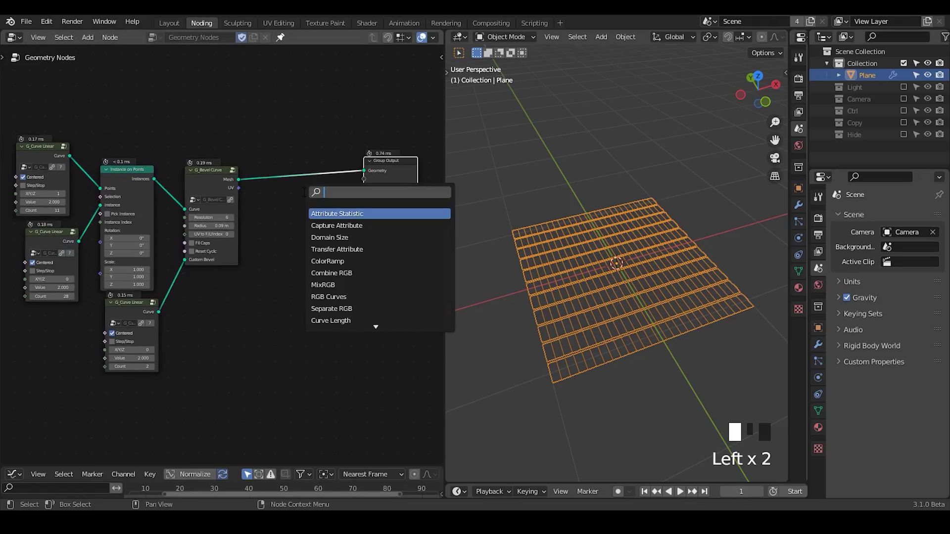
text(extrude)
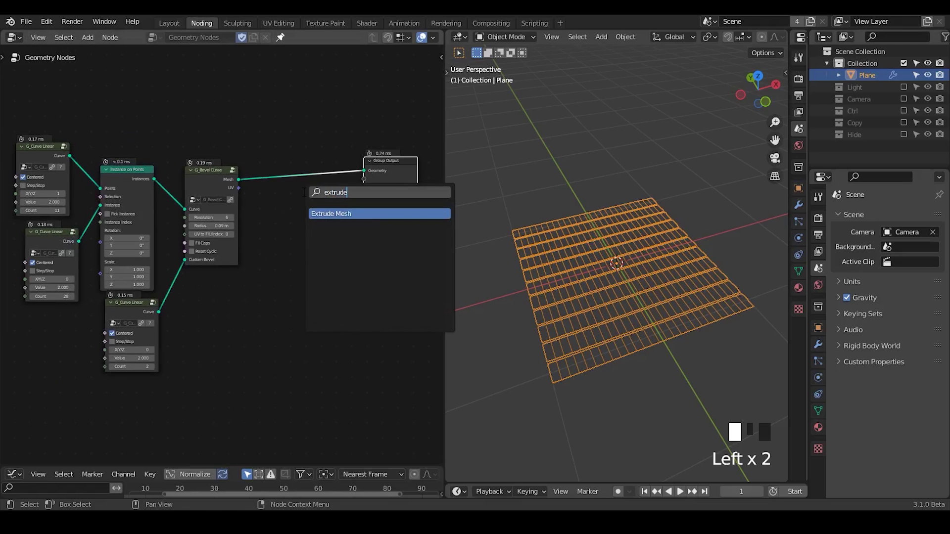
key(Return)
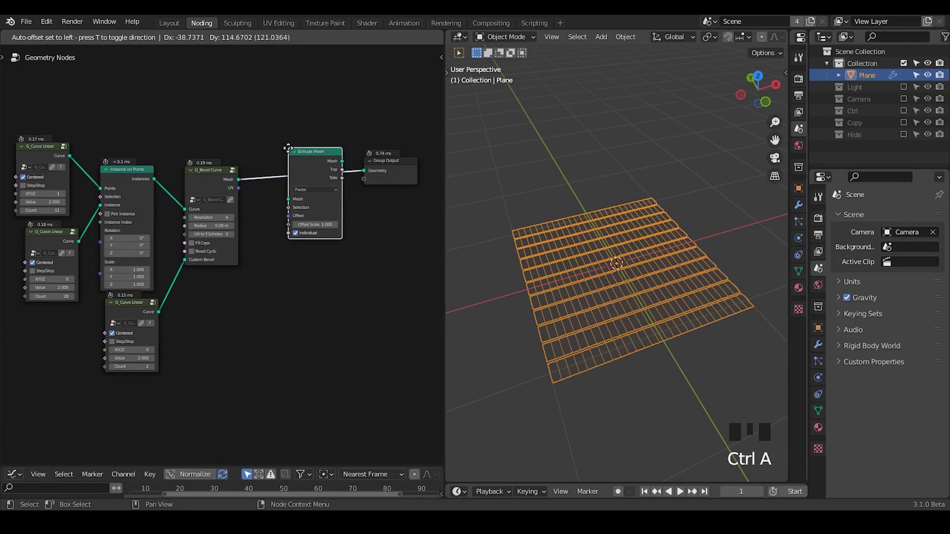
click(293, 147)
Step: Switch the viewport back to solid shading to inspect the extruded strips
middle_drag(615, 394, 630, 192)
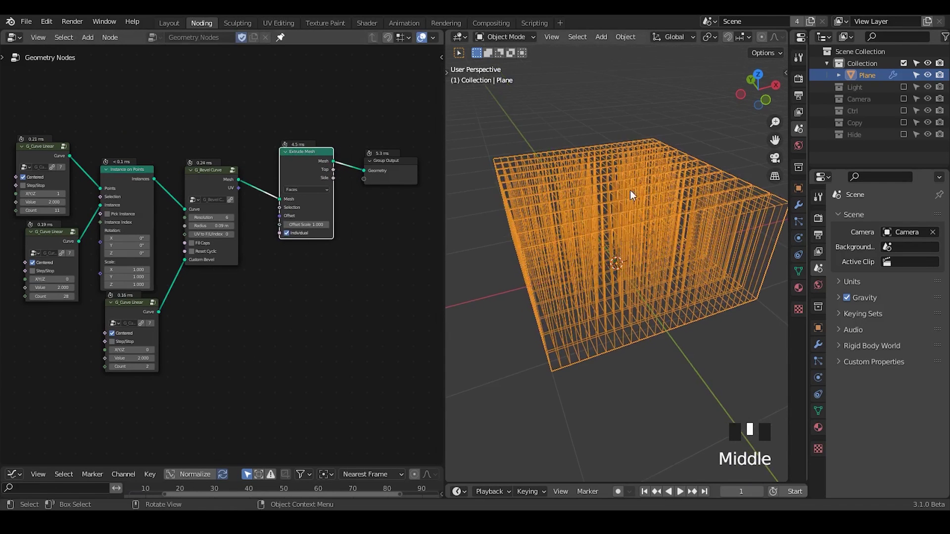
key(z)
middle_drag(669, 222, 573, 319)
scroll(317, 212, up, 3)
Step: Turn off Individual on the Extrude Mesh node and set its offset scale to 0.410
click(352, 220)
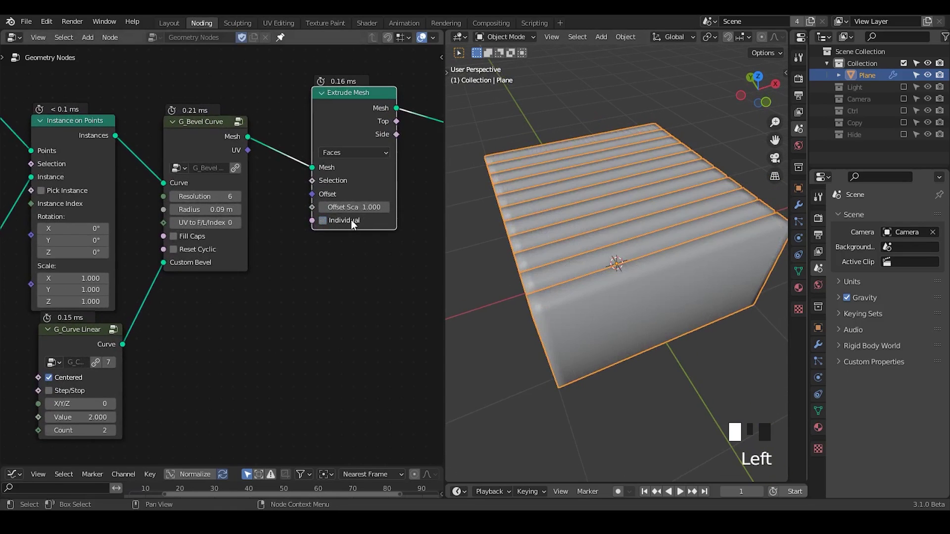
middle_drag(643, 297, 665, 347)
middle_drag(647, 396, 665, 319)
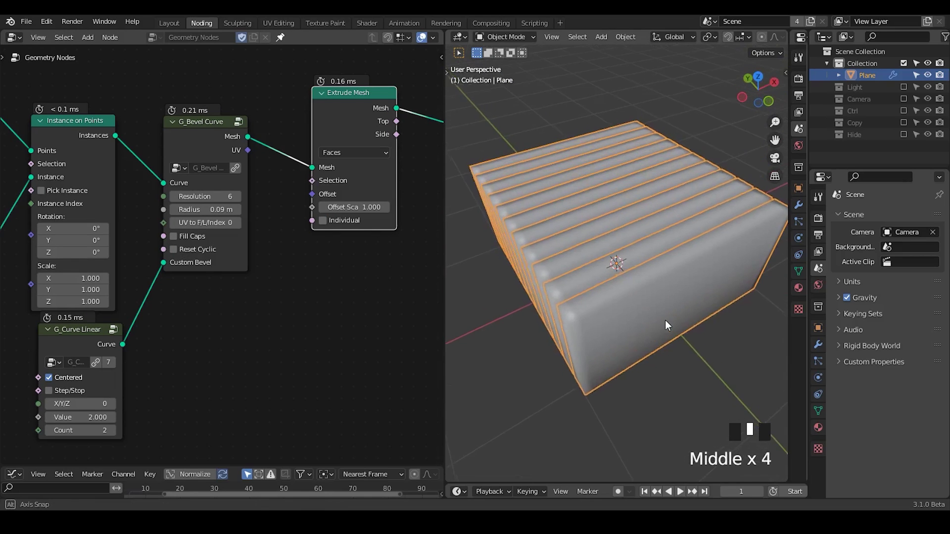
shift+drag(364, 209, 339, 208)
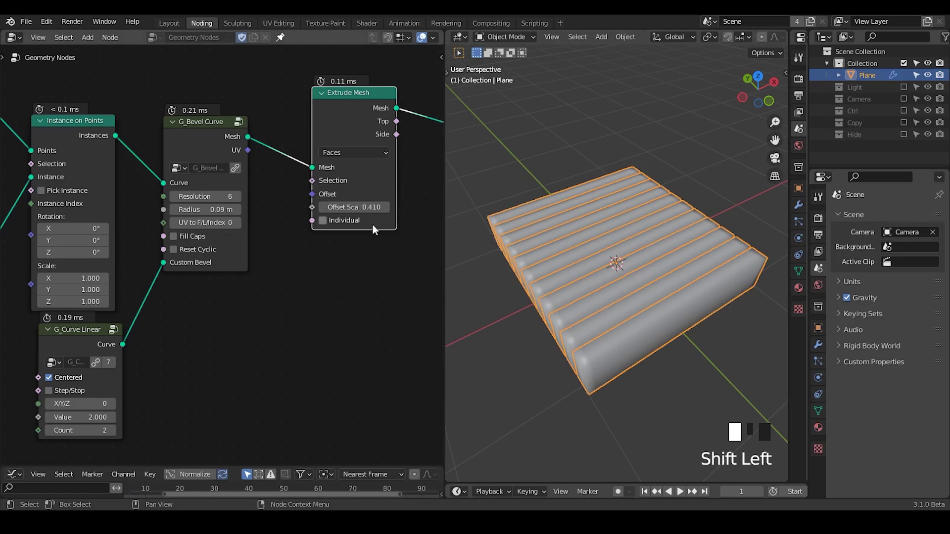
middle_drag(376, 215, 323, 226)
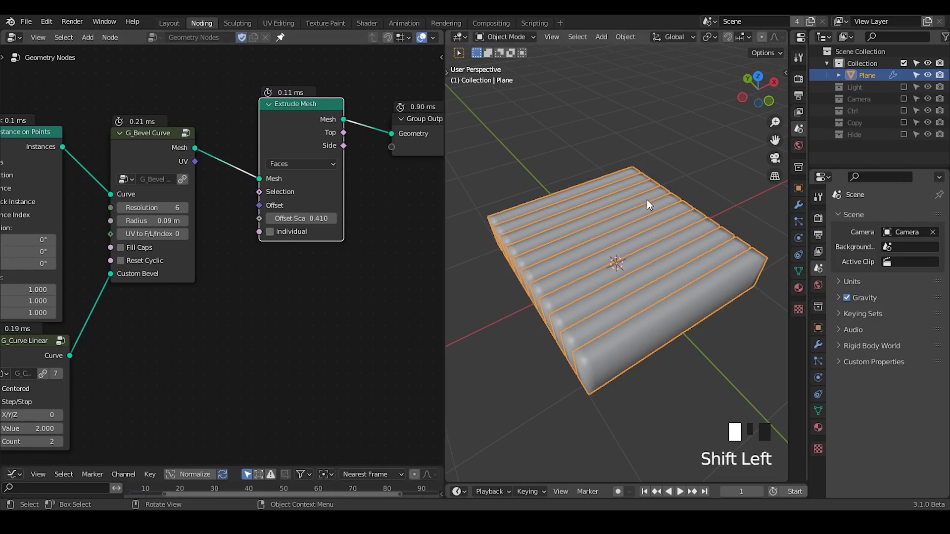
scroll(634, 235, down, 2)
middle_drag(624, 271, 593, 258)
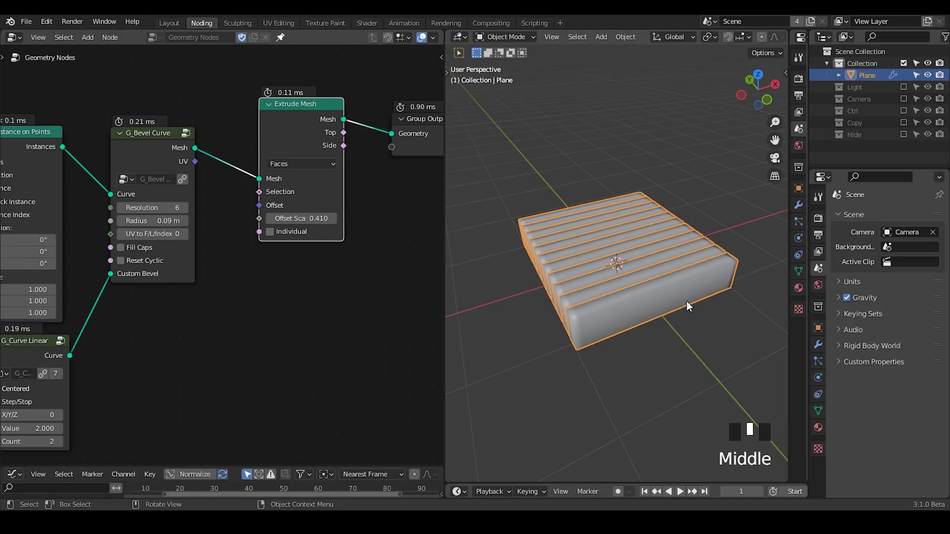
Step: Move the Extrude Mesh and Group Output nodes farther from G_Bevel Curve to make room between them
middle_drag(381, 250, 271, 252)
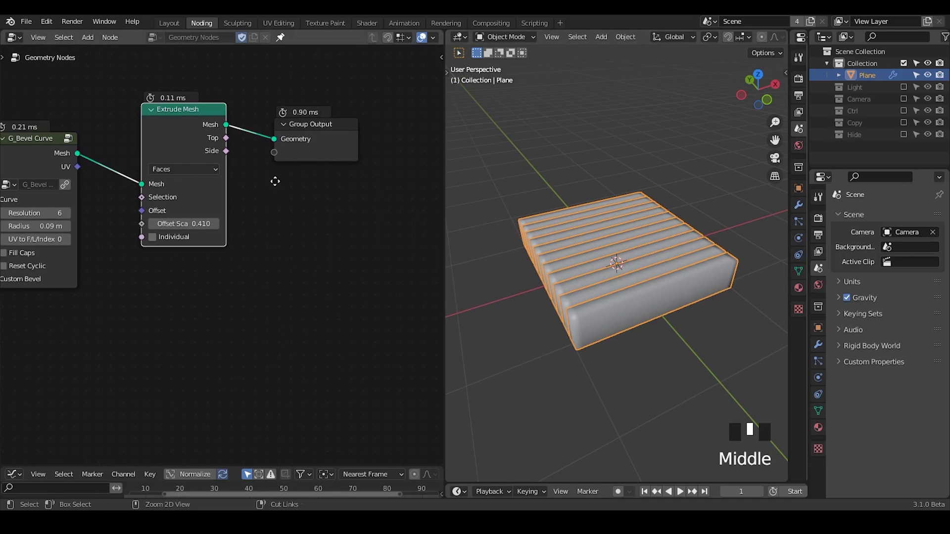
scroll(297, 143, down, 1)
drag(322, 90, 177, 270)
key(g)
click(274, 248)
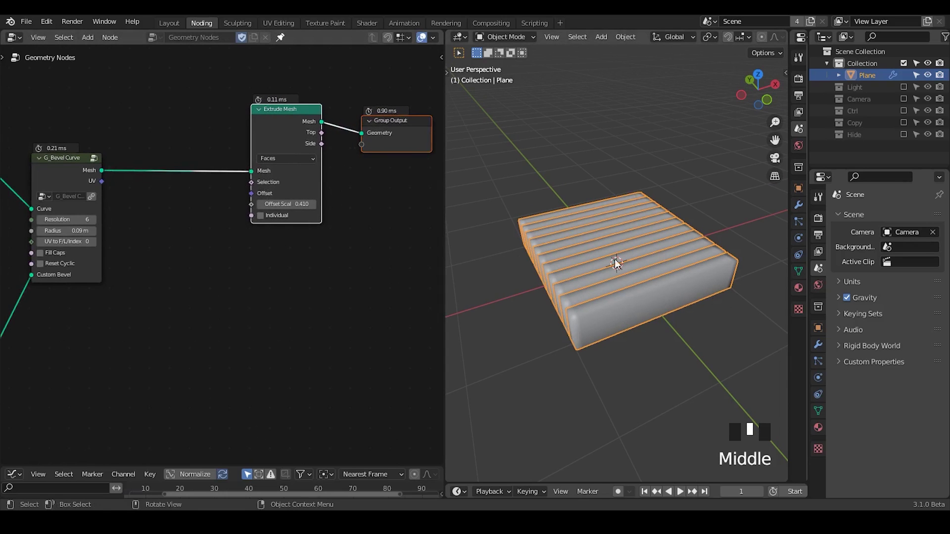
middle_drag(262, 265, 321, 250)
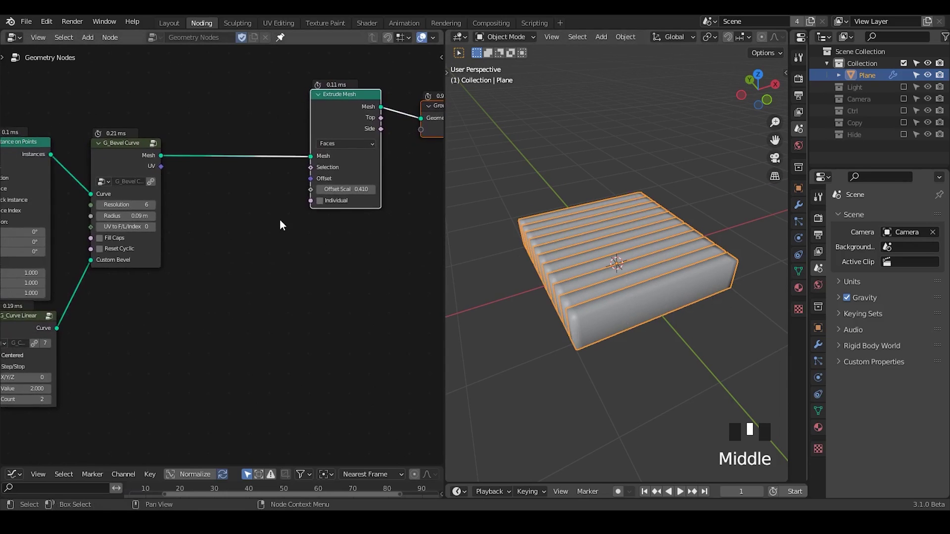
key(ctrl+a)
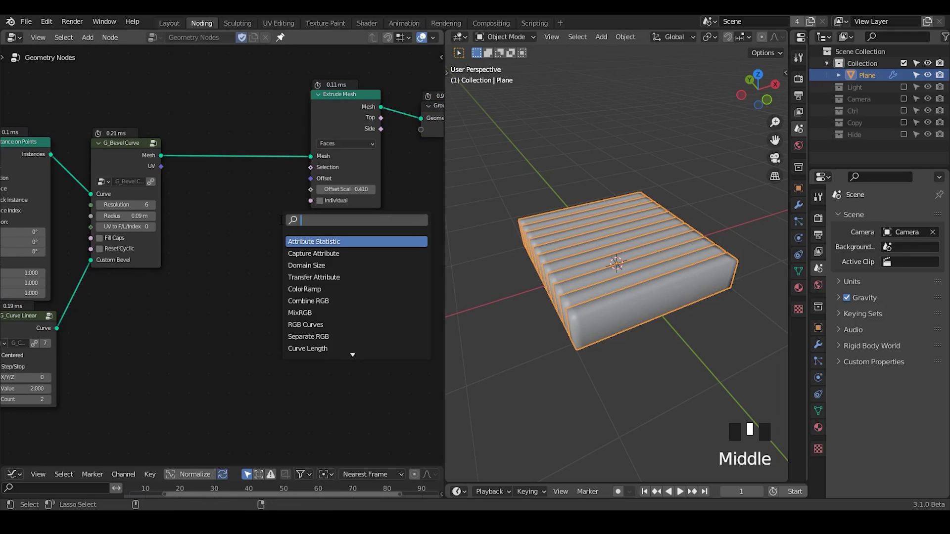
key(shift+ctrl+alt+q)
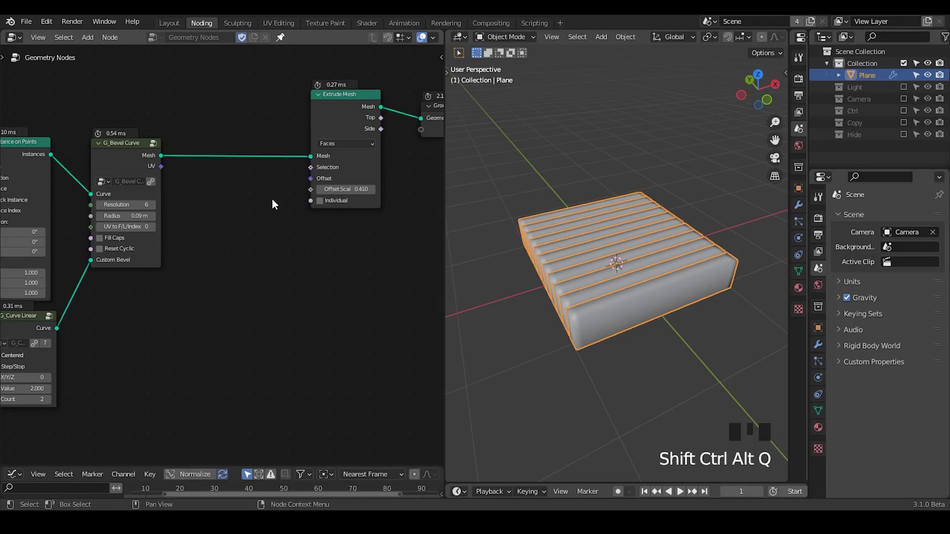
Step: Draw freehand annotation strokes on the front strip's side face to mark its direction
key(d)
mouse_move(576, 312)
mouse_down()
mouse_move(624, 289)
mouse_move(609, 322)
mouse_up()
drag(580, 293, 573, 310)
key(d)
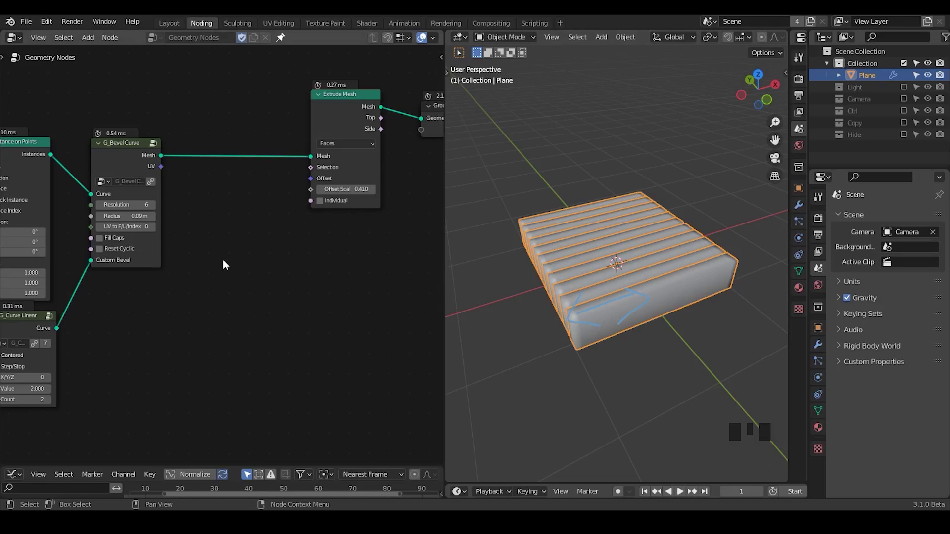
Step: Add a Spline Parameter node and place it just below the G_Bevel Curve node
key(ctrl+a)
text(spline pa)
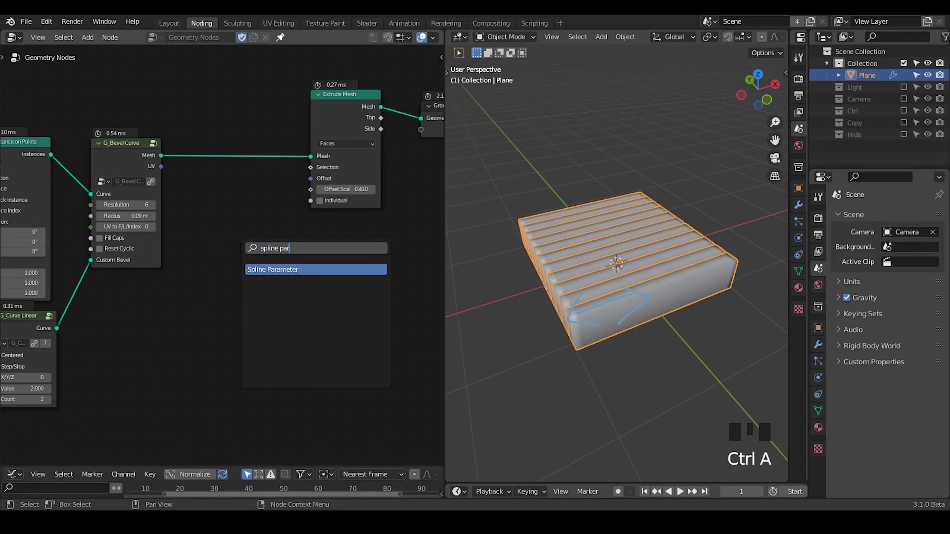
key(Return)
click(153, 255)
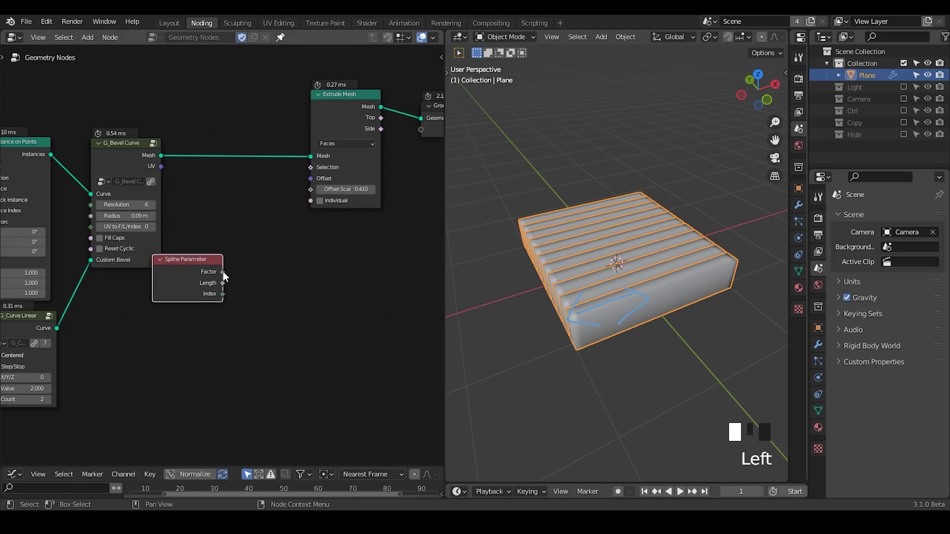
Step: Connect the Spline Parameter's Factor to the Extrude Mesh node's Offset Scale and circle the G_Bevel Curve's Mesh output with an annotation stroke
drag(223, 271, 311, 189)
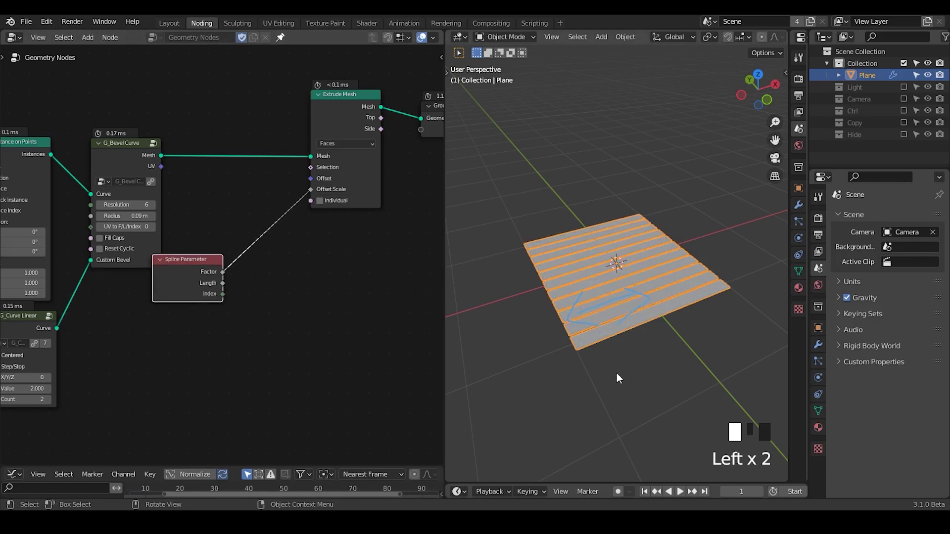
middle_drag(616, 373, 609, 348)
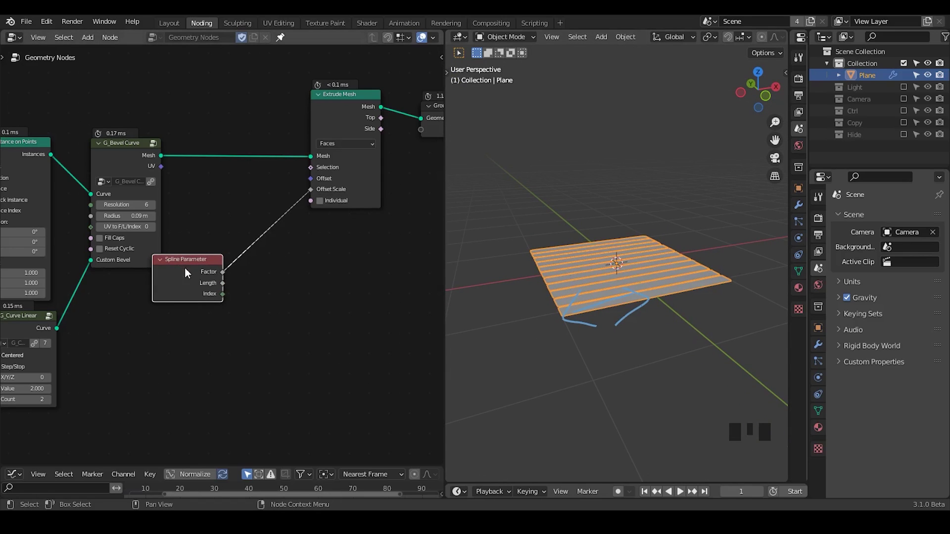
drag(185, 269, 196, 259)
mouse_move(143, 137)
mouse_down()
mouse_move(168, 121)
mouse_move(143, 132)
mouse_up()
key(ctrl+a)
text(cur)
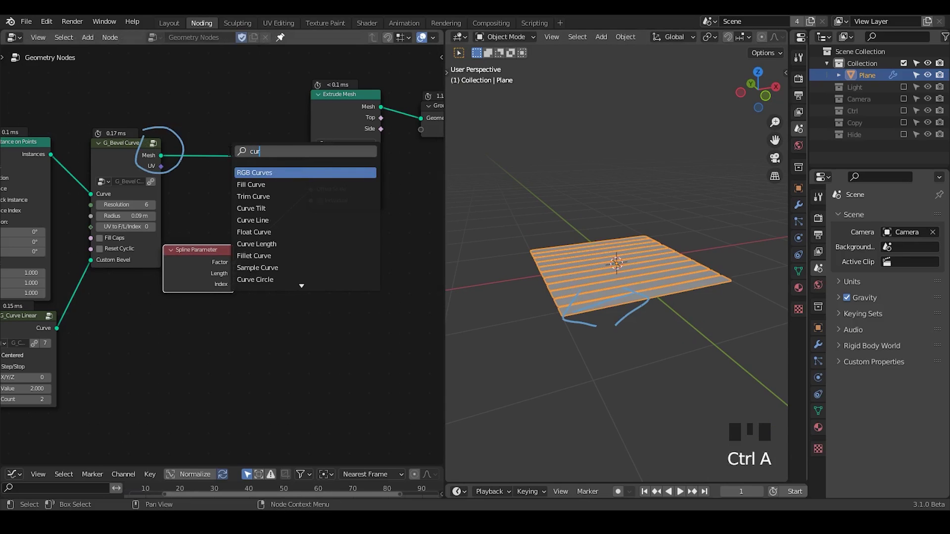
text(ve to mes)
key(Return)
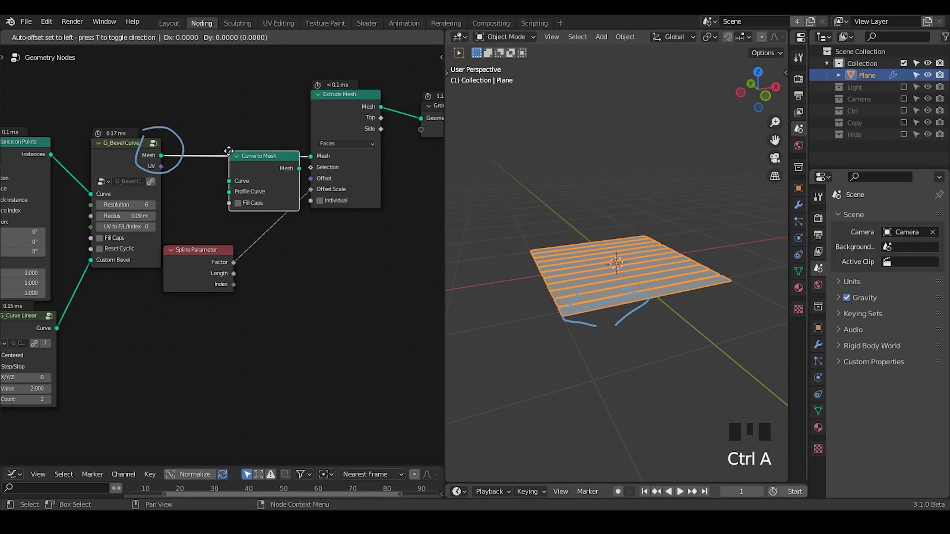
click(284, 252)
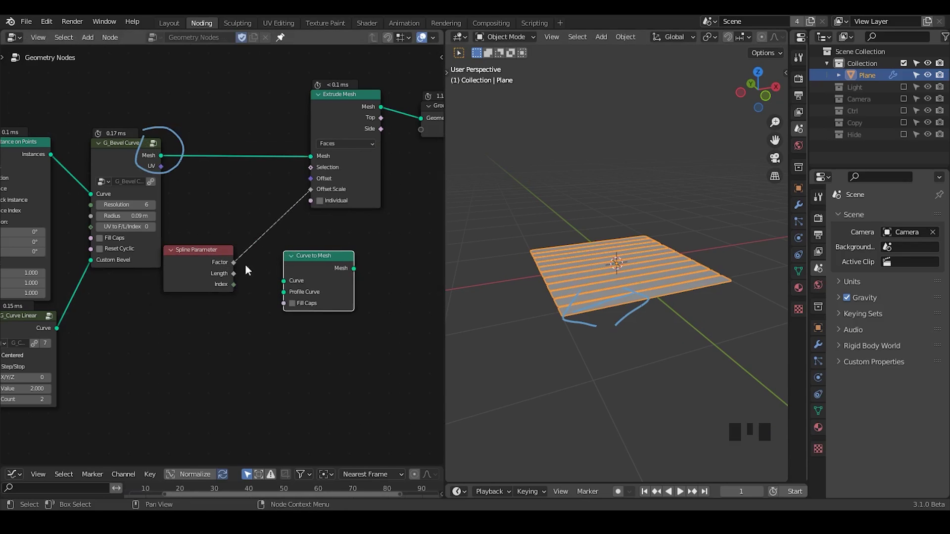
click(318, 270)
key(x)
Step: Make room around G_Bevel Curve and insert a Capture Attribute node between Instance on Points and G_Bevel Curve
drag(221, 250, 222, 271)
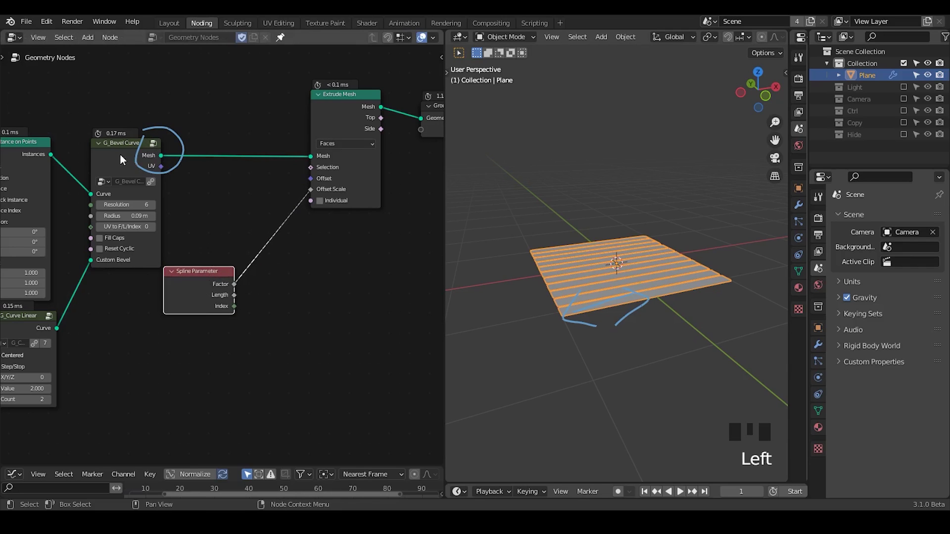
drag(119, 159, 187, 145)
key(ctrl+a)
text(capture)
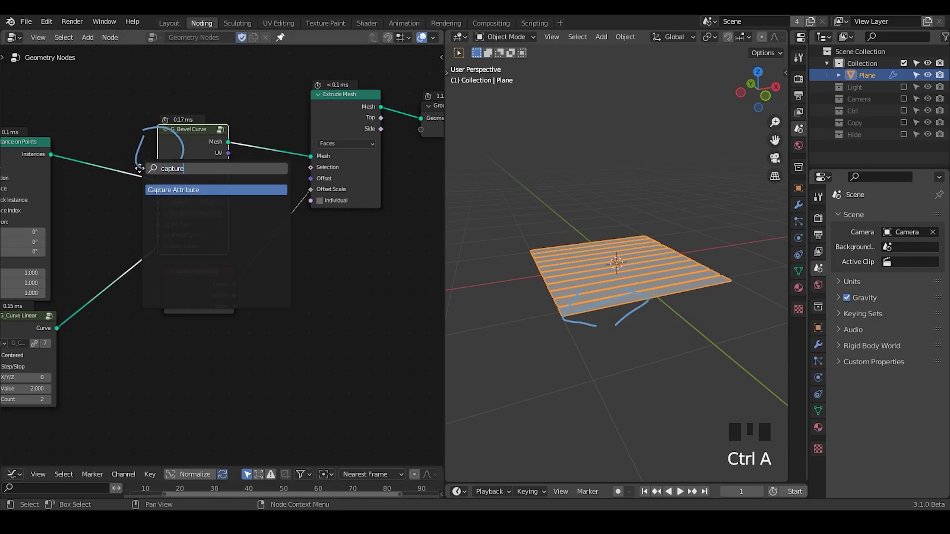
key(Return)
click(123, 141)
middle_drag(108, 186, 197, 182)
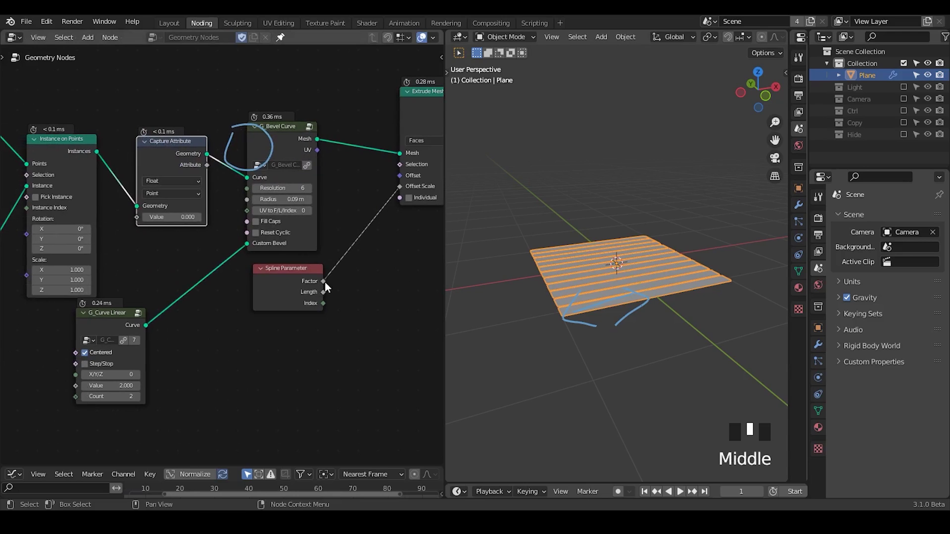
Step: Feed the Spline Parameter's Factor into Capture Attribute's Value and link its Attribute output to the Extrude Mesh Offset Scale
drag(324, 281, 136, 216)
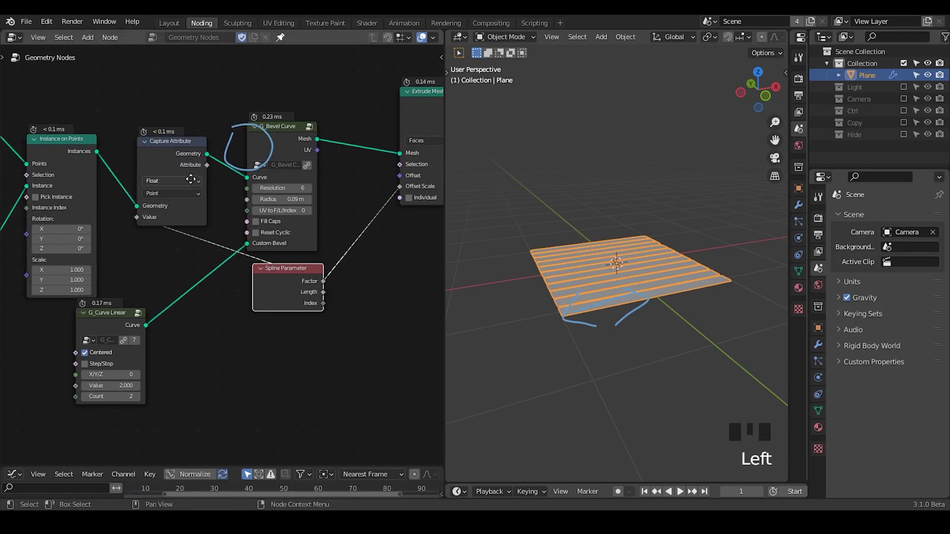
middle_drag(191, 179, 161, 179)
drag(143, 153, 367, 188)
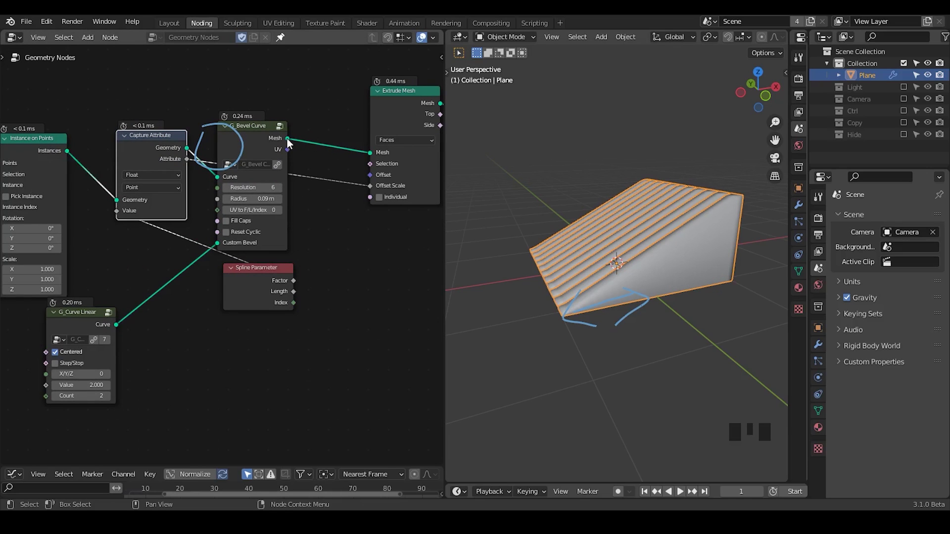
Step: Erase the annotation circle over G_Bevel Curve and add an unconnected Realize Instances node above Capture Attribute
right_drag(240, 94, 237, 153)
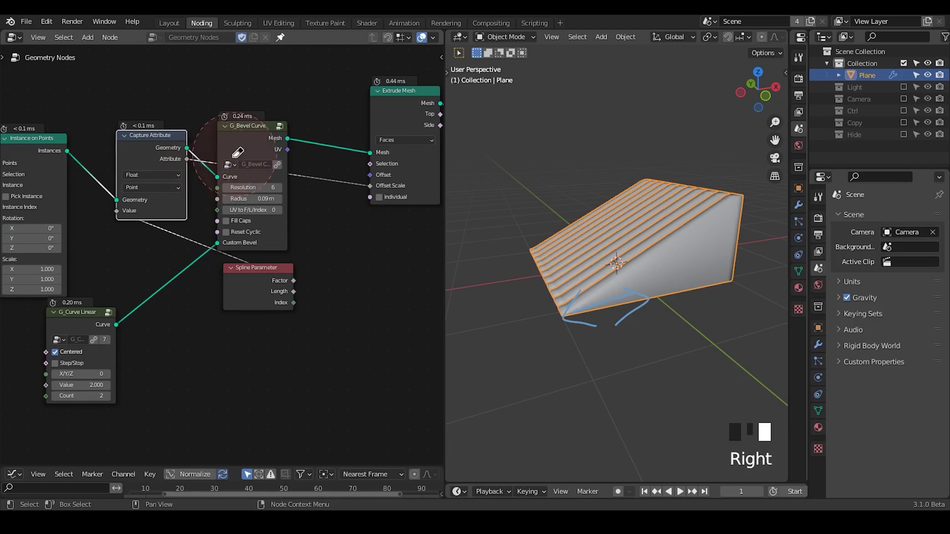
key(ctrl+a)
text(real)
key(Return)
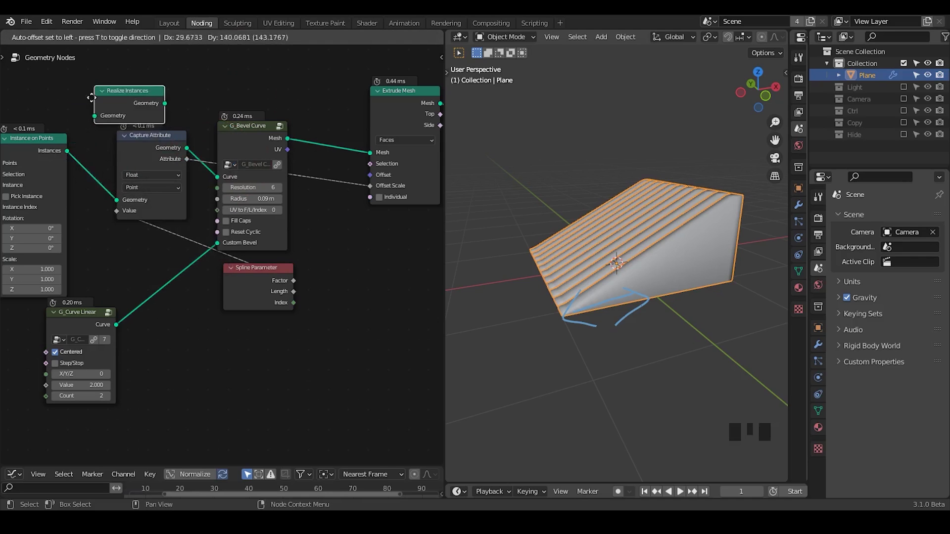
click(95, 90)
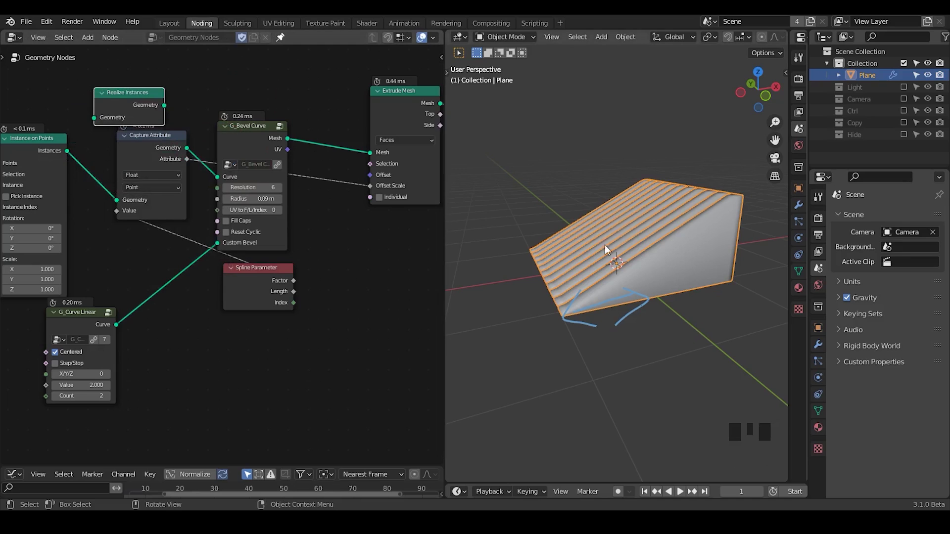
drag(148, 112, 147, 102)
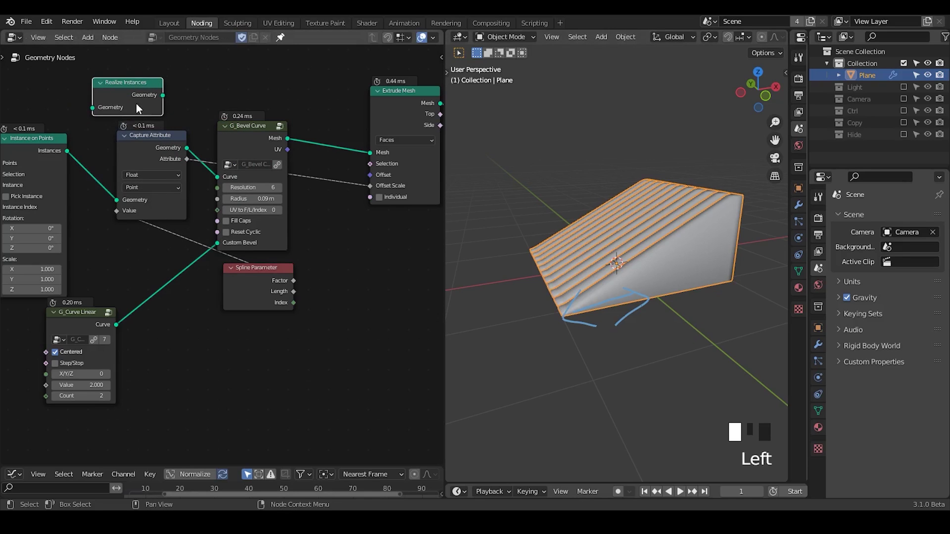
Step: Shift G_Bevel Curve and Capture Attribute along, and insert Realize Instances between Instance on Points and Capture Attribute
drag(240, 144, 291, 139)
drag(146, 148, 213, 148)
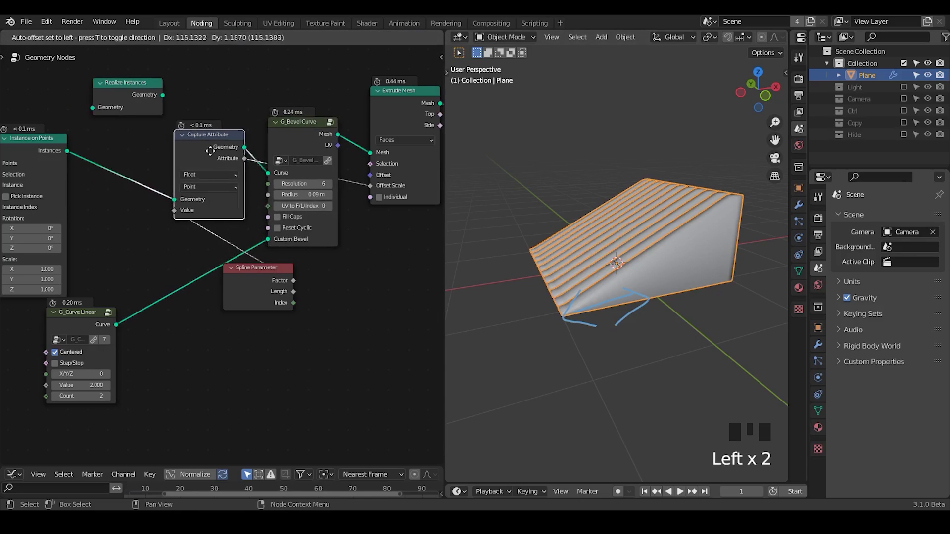
drag(116, 93, 97, 151)
click(103, 152)
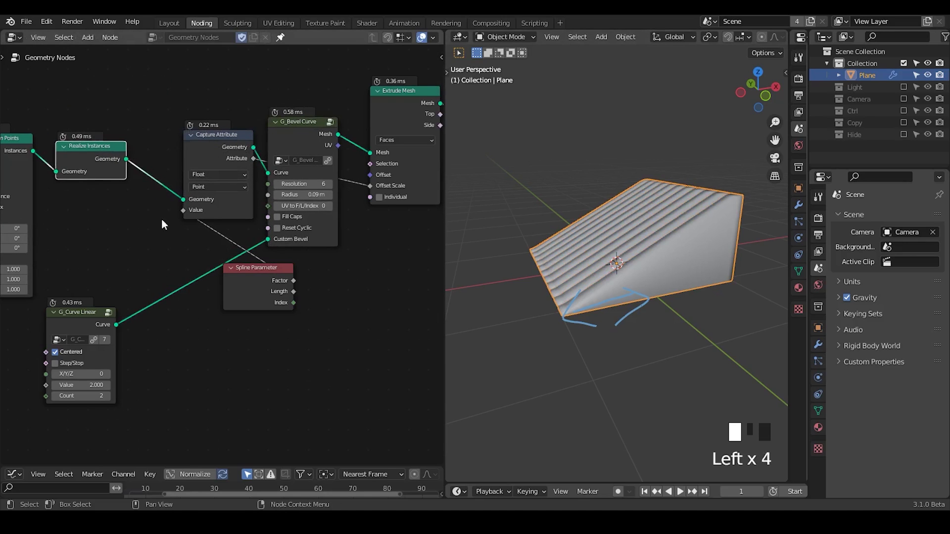
Step: Spread out the nodes following Realize Instances and place Spline Parameter just below Realize Instances, leaving a gap before Capture Attribute
middle_drag(334, 291, 189, 305)
drag(368, 87, 157, 240)
key(g)
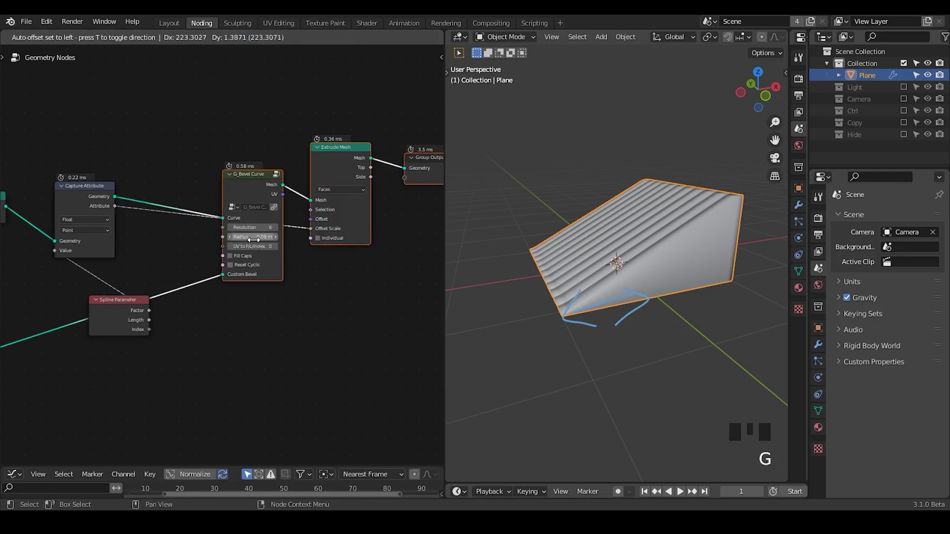
click(254, 239)
middle_drag(82, 211, 151, 189)
drag(144, 178, 205, 179)
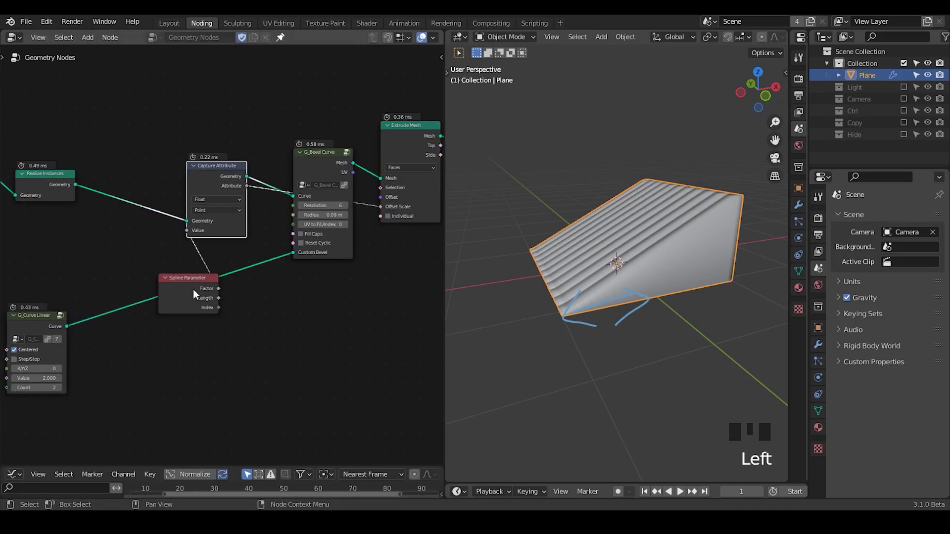
drag(193, 289, 67, 245)
middle_drag(149, 259, 206, 248)
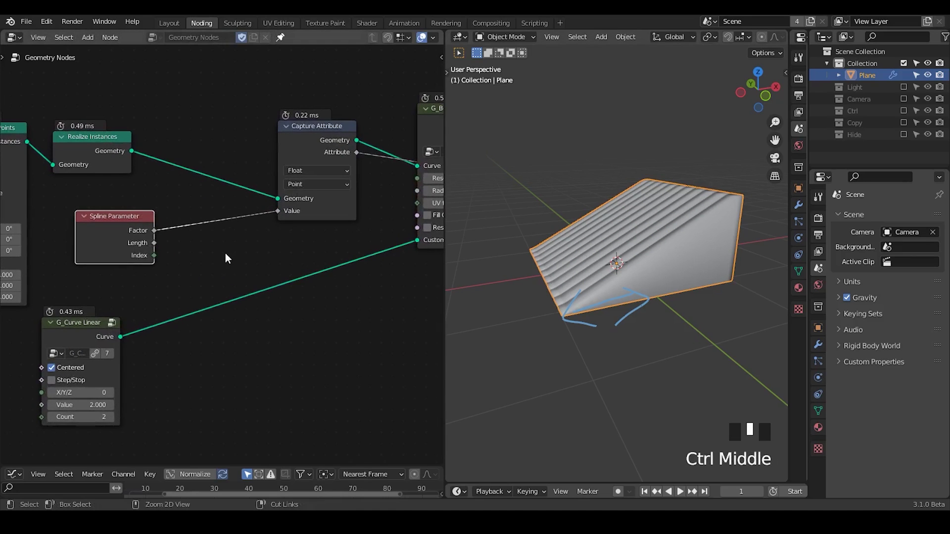
Step: Insert a G_Sin Function node between Spline Parameter and Capture Attribute and set its Freq to 7.800
key(ctrl+a)
text(sin)
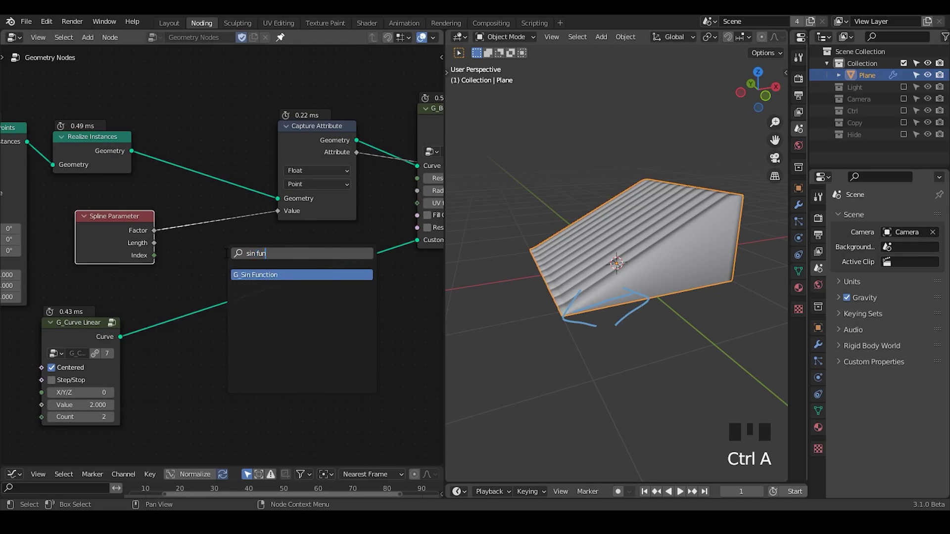
key(Return)
click(183, 218)
drag(182, 214, 176, 185)
drag(190, 256, 248, 256)
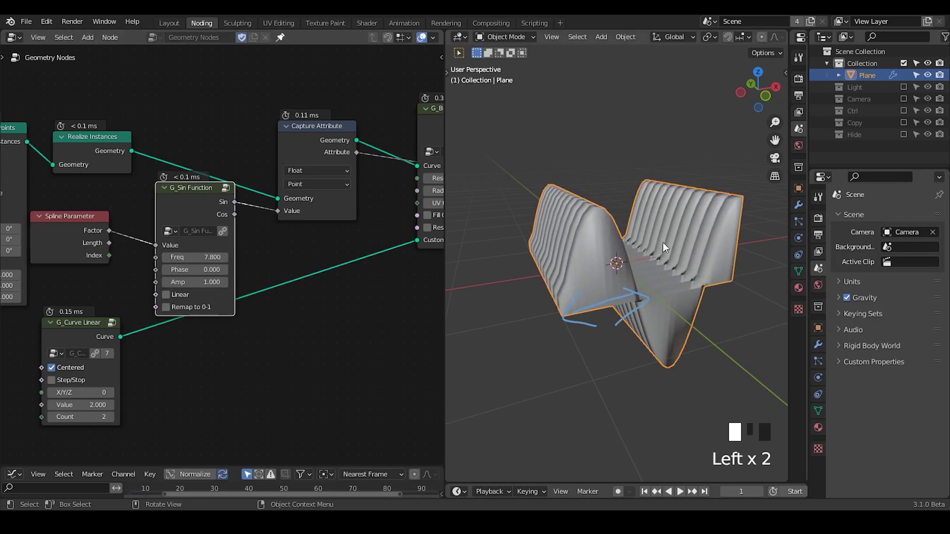
Step: Trace the sine wave profile along the front of the extruded strips with a freehand annotation stroke
mouse_move(695, 320)
middle_down()
mouse_move(655, 296)
mouse_move(667, 302)
mouse_move(576, 311)
middle_up()
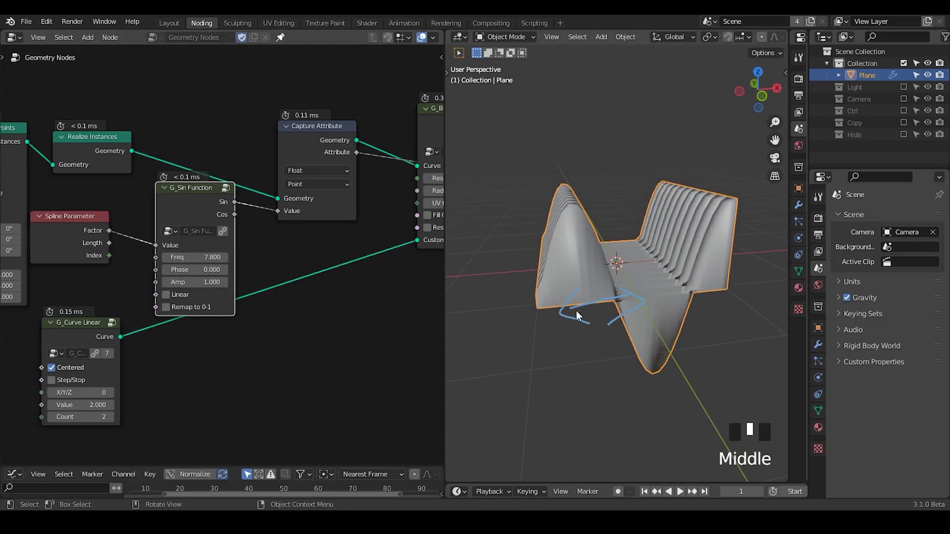
key(d)
drag(534, 318, 566, 212)
drag(651, 352, 701, 218)
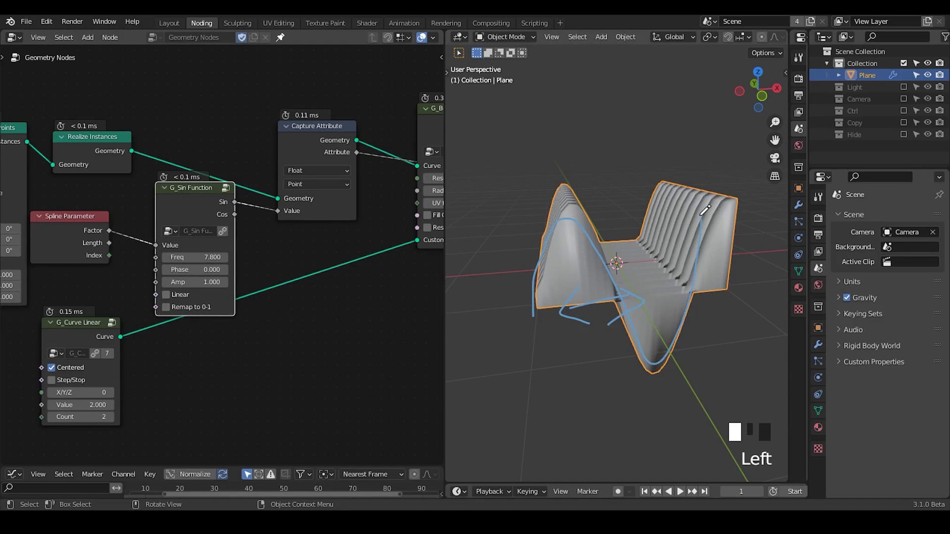
Step: Write -1 and +1 as freehand annotations in the empty area beside the G_Sin Function node
middle_drag(275, 335, 261, 299)
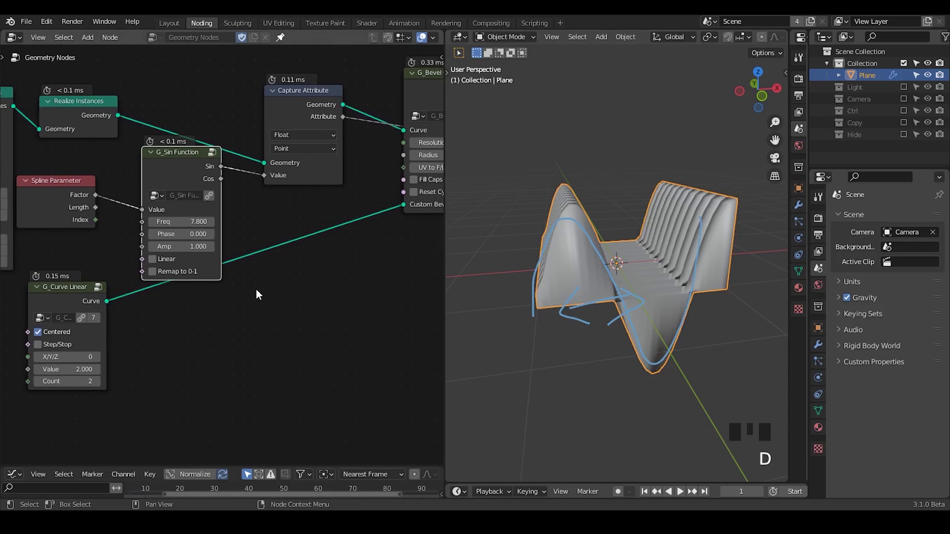
drag(253, 290, 269, 291)
mouse_move(292, 260)
mouse_down()
mouse_move(292, 312)
mouse_move(271, 383)
mouse_up()
drag(255, 360, 283, 361)
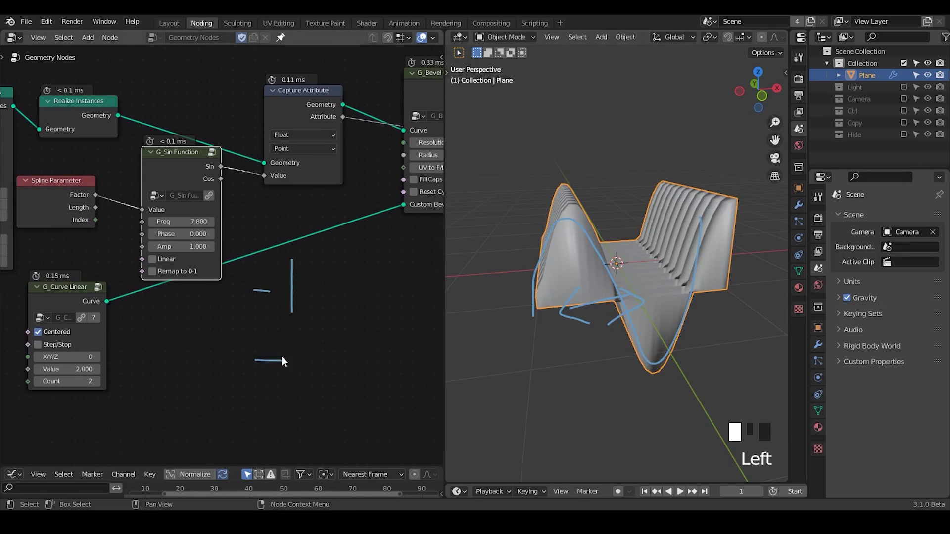
key(d)
drag(307, 325, 307, 386)
Step: Turn on Remap to 0-1 for the G_Sin Function node
middle_drag(658, 346, 692, 366)
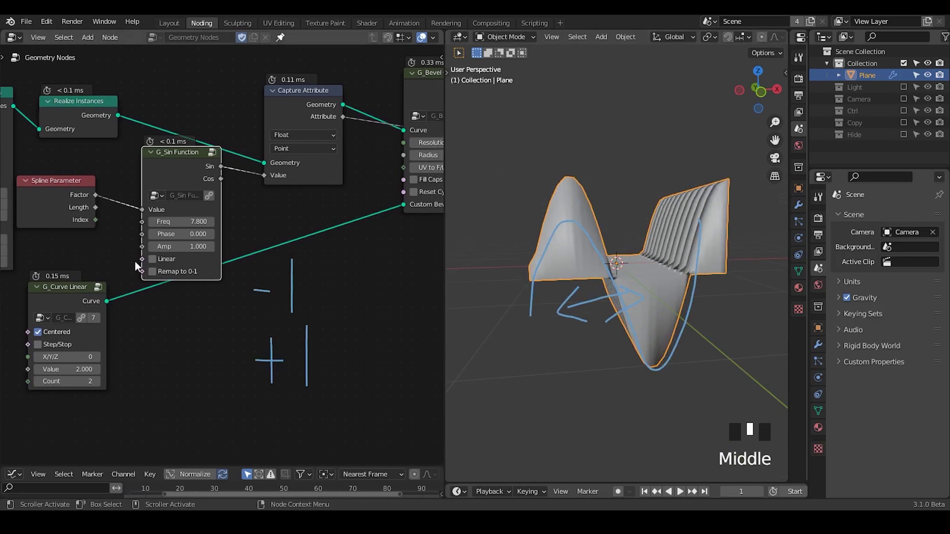
click(153, 271)
mouse_move(609, 278)
middle_down()
mouse_move(606, 323)
mouse_move(619, 288)
mouse_move(631, 310)
mouse_move(622, 294)
middle_up()
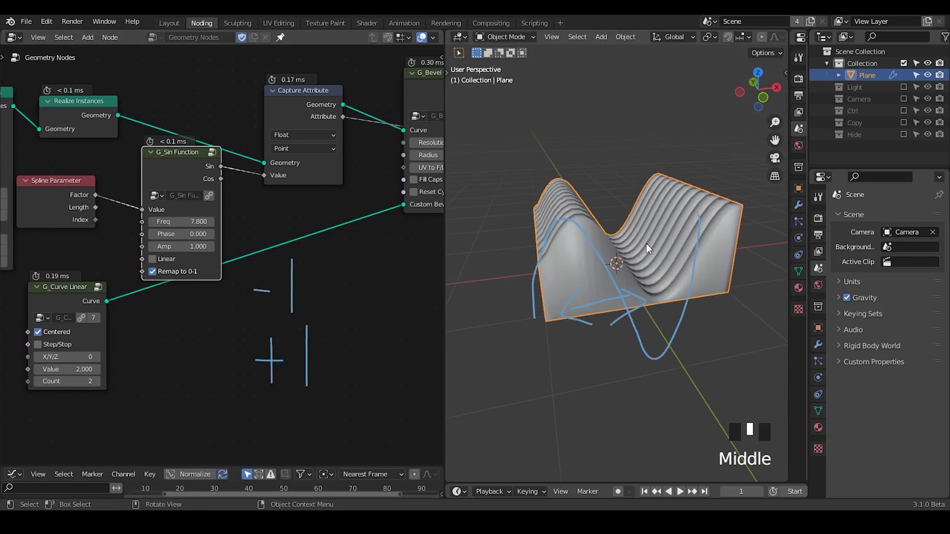
Step: Trace the upper edge of the remapped wave with an annotation stroke and turn on Linear for the G_Sin Function node
middle_drag(224, 239, 269, 212)
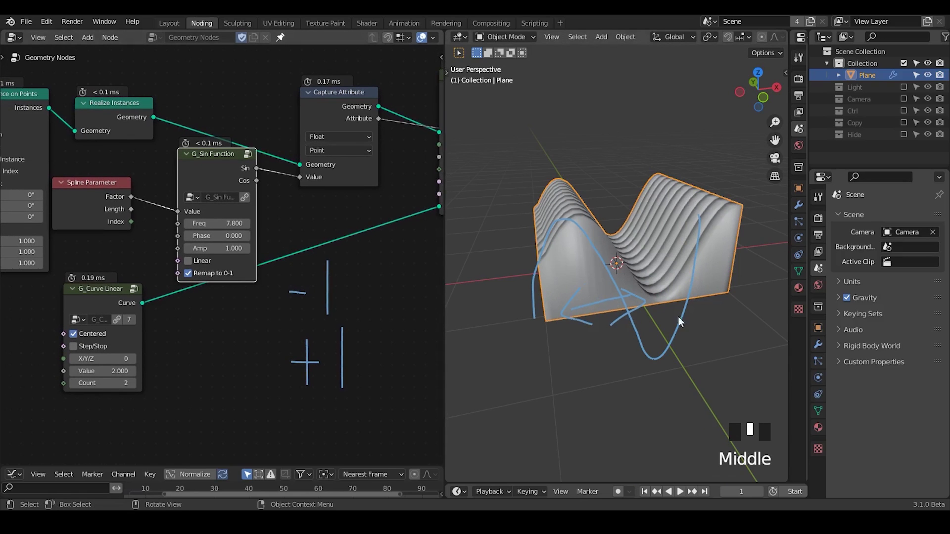
middle_drag(354, 288, 359, 256)
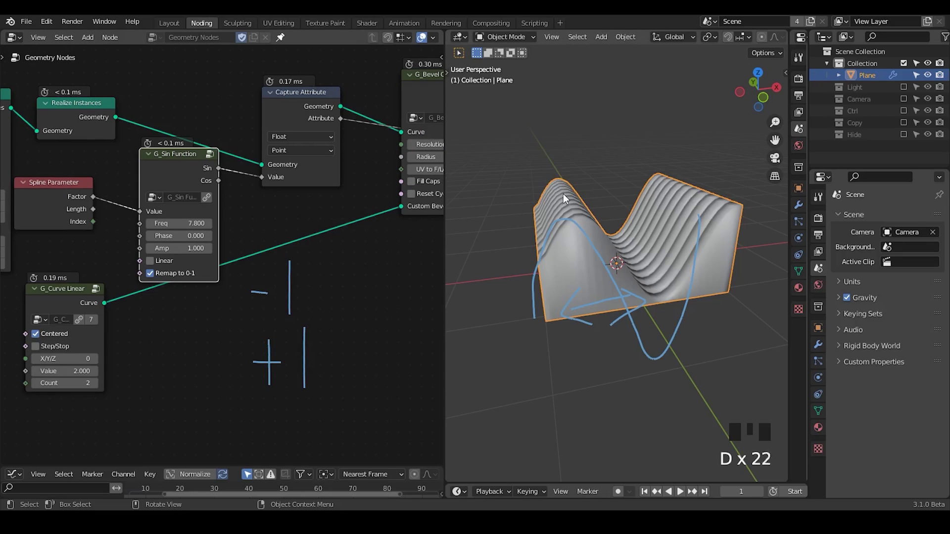
mouse_move(563, 194)
middle_down()
mouse_move(581, 248)
mouse_move(557, 180)
middle_up()
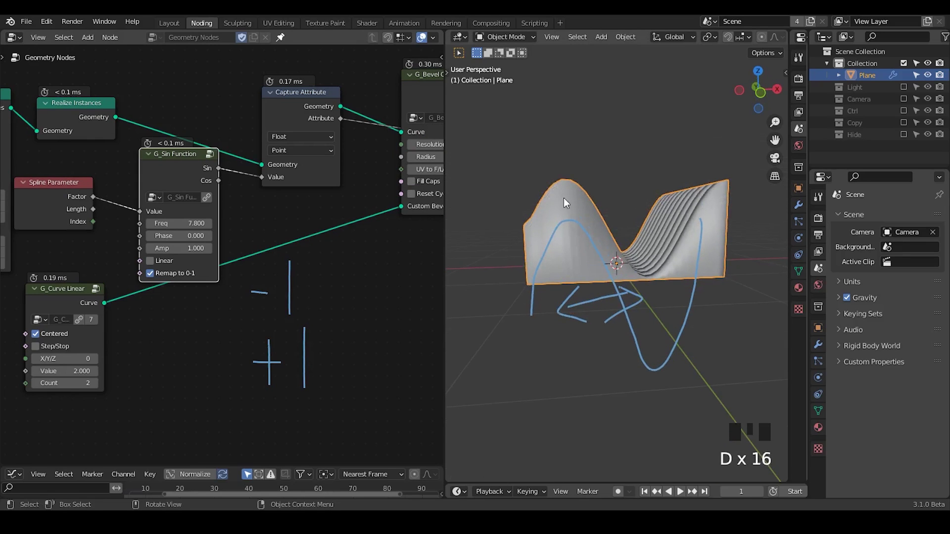
drag(523, 231, 578, 169)
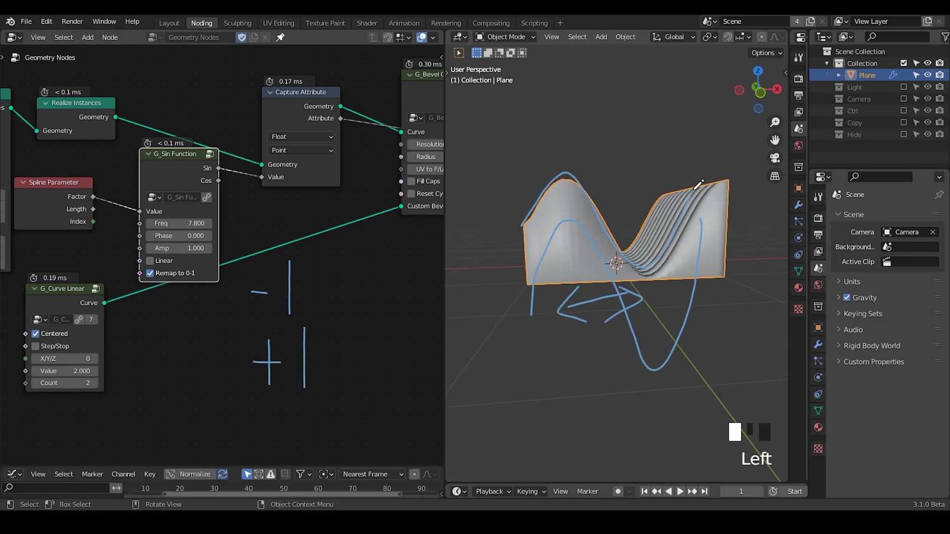
middle_drag(177, 229, 196, 216)
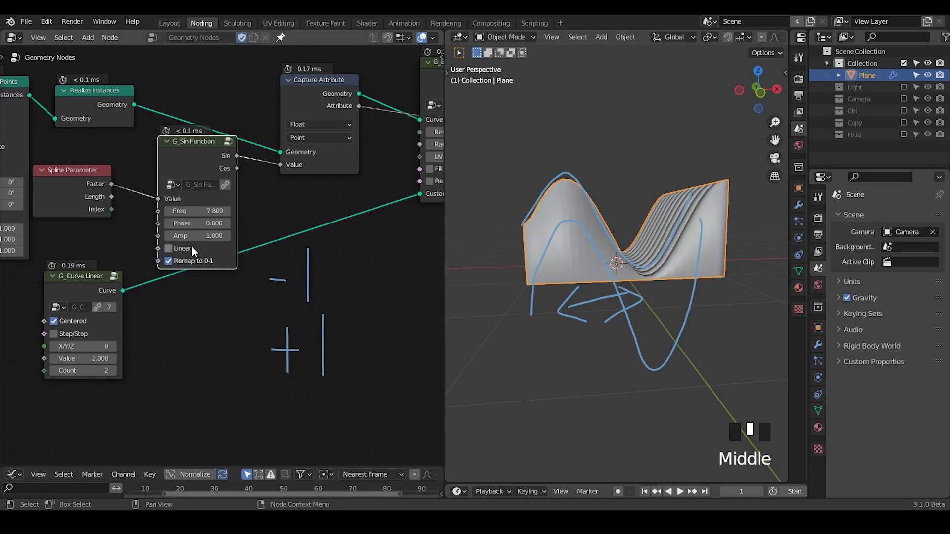
click(168, 248)
Step: Insert a Float Curve node between G_Sin Function and Capture Attribute, and move G_Sin Function lower to make room
key(ctrl+a)
text(float cu)
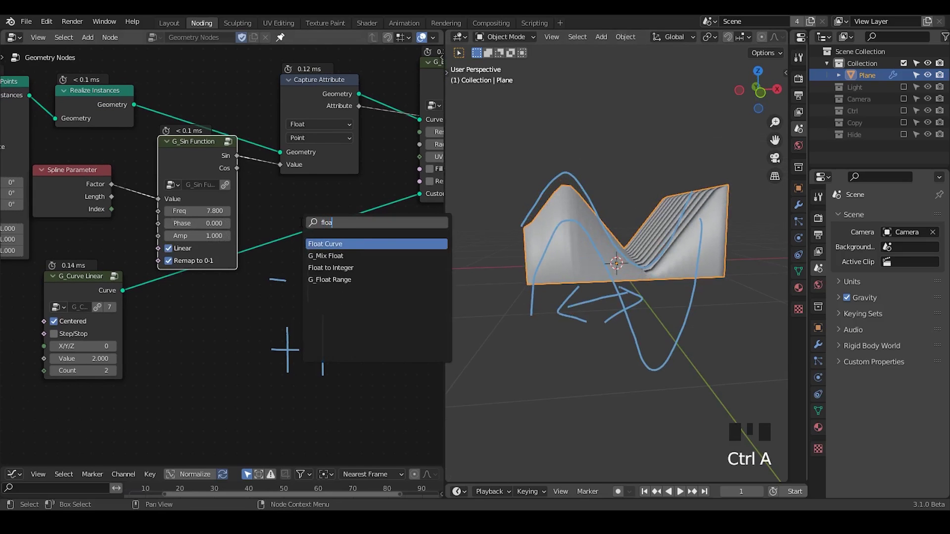
key(Return)
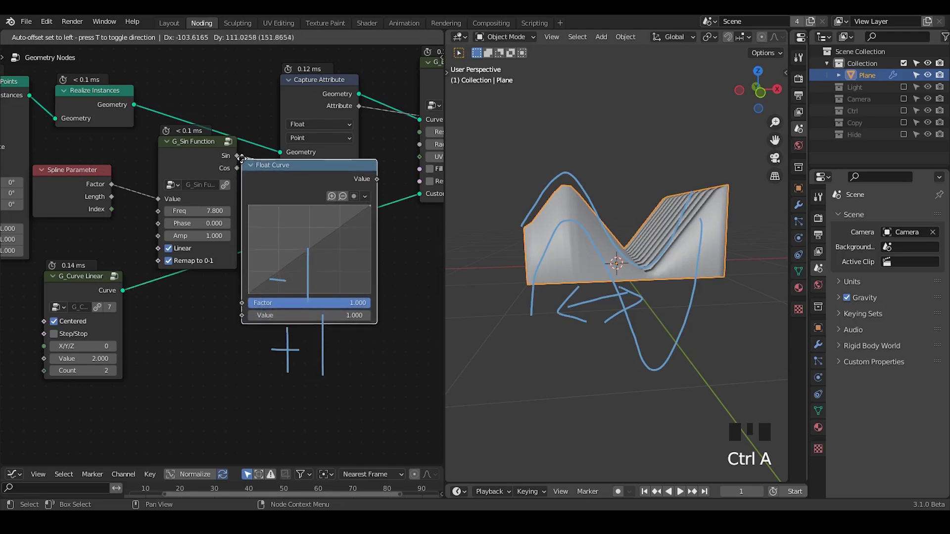
click(241, 159)
middle_drag(218, 247, 361, 220)
drag(145, 130, 146, 227)
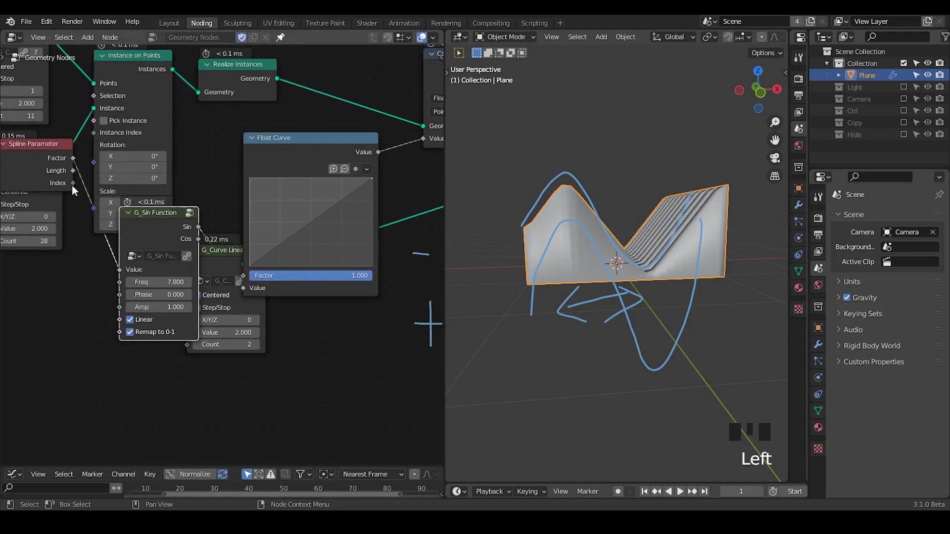
Step: Lower the Spline Parameter and G_Sin Function nodes, and bend the Float Curve into an S-shape with points near (0.2681, 0.1312) and (0.5818, 0.9187)
drag(50, 170, 51, 312)
drag(130, 225, 110, 301)
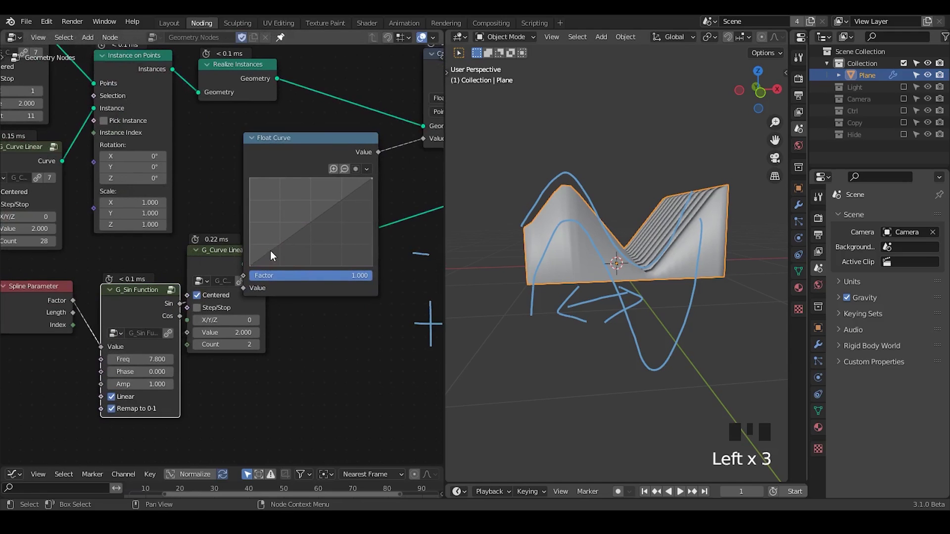
drag(278, 247, 282, 254)
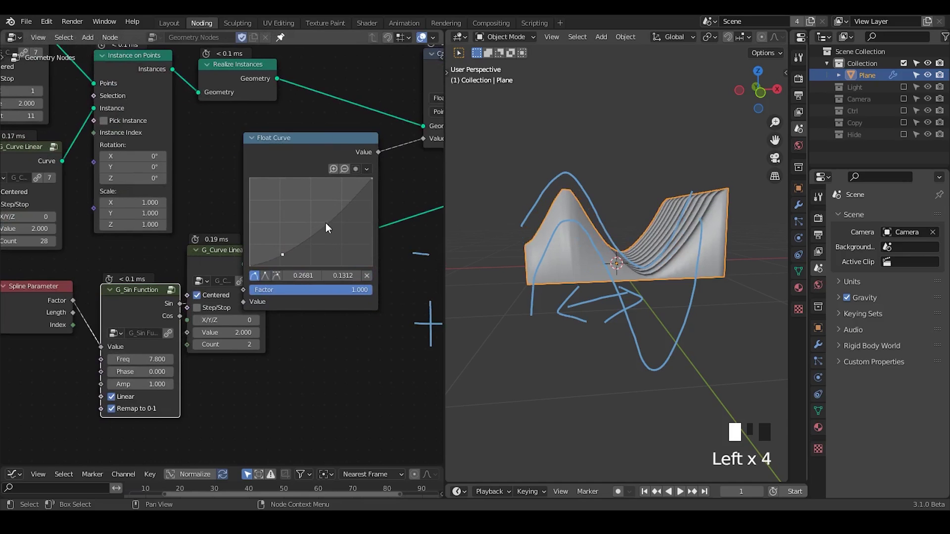
drag(333, 218, 320, 185)
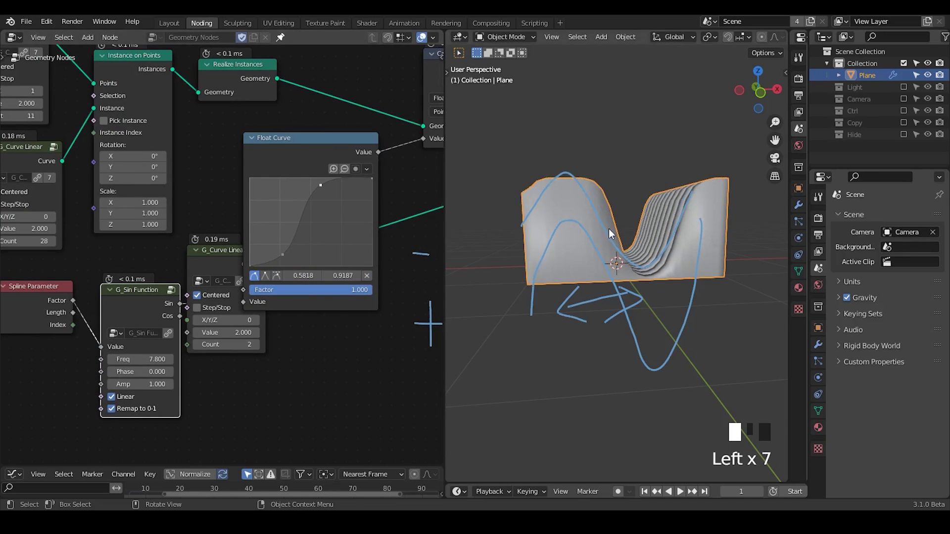
Step: Erase the wave and arrow annotations drawn over the strips in the 3D view
middle_drag(608, 228, 569, 201)
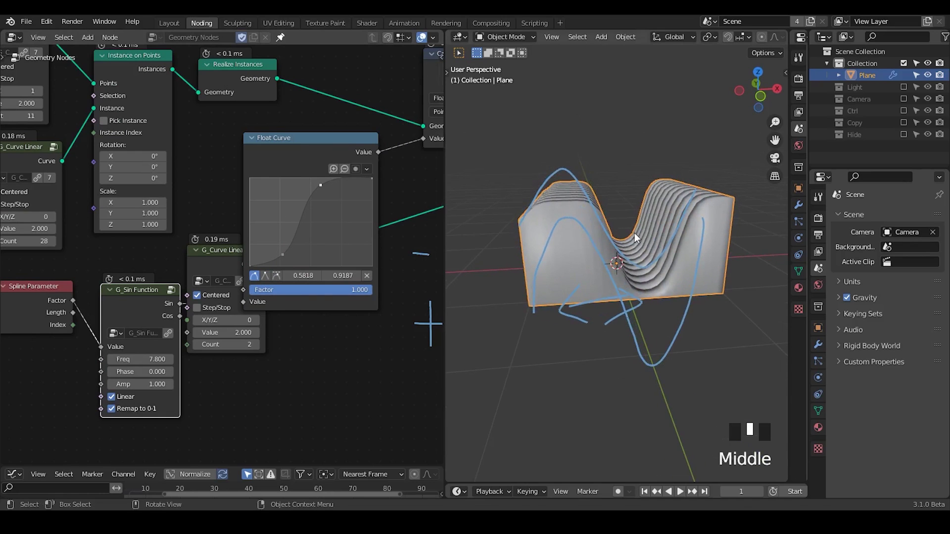
mouse_move(634, 233)
right_down()
mouse_move(569, 297)
mouse_move(622, 394)
right_up()
key(d)
key(d)
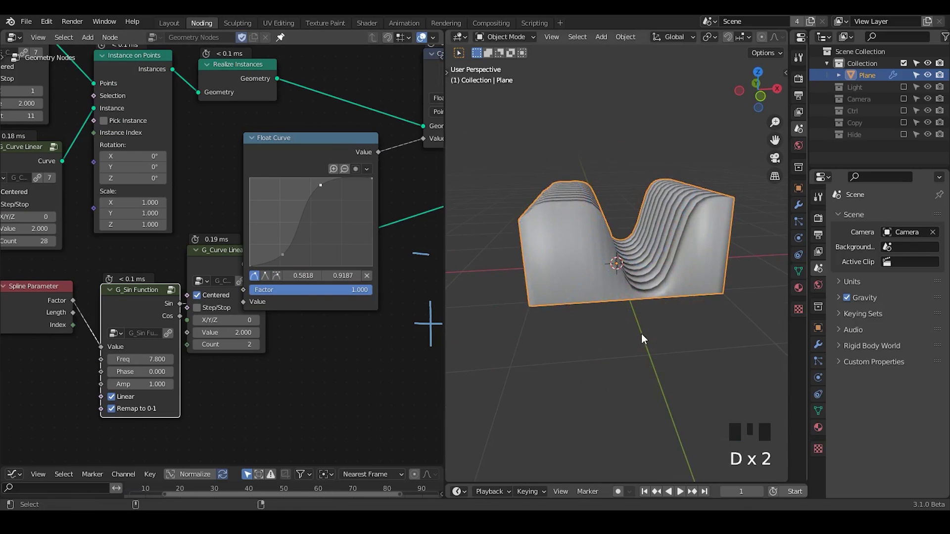
key(shift+ctrl+alt+q)
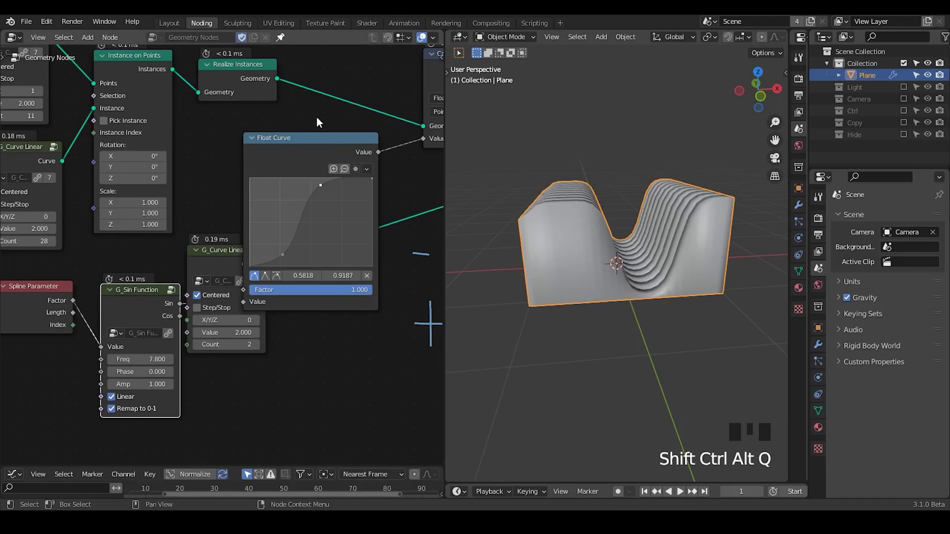
Step: Collapse the Float Curve node and move G_Curve Linear below the Capture Attribute node
middle_drag(316, 122, 239, 140)
click(176, 156)
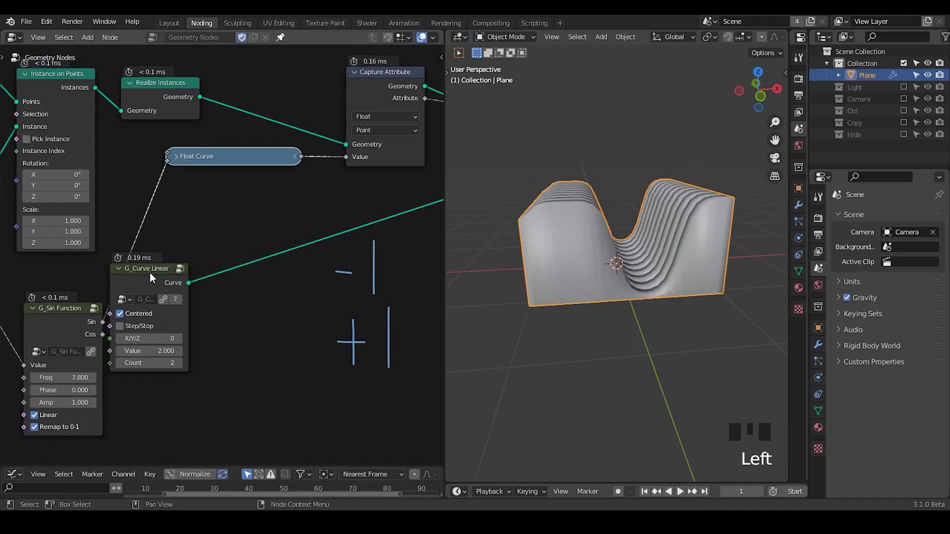
drag(150, 273, 376, 237)
Step: Erase the -1 and +1 annotations from the node editor
right_drag(319, 180, 393, 276)
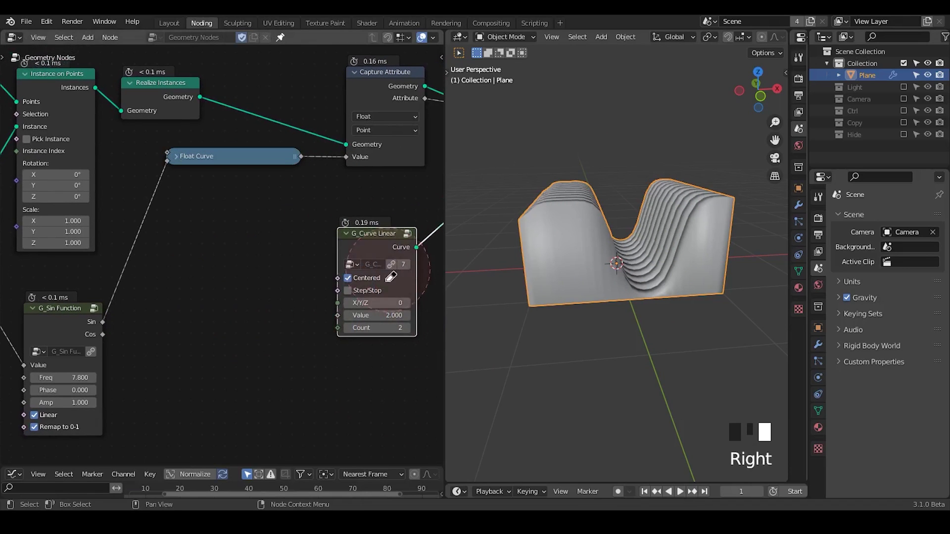
key(d)
key(d)
Step: Annotate two lines along the left half of the strips with an arrow between them, and erase the strokes
mouse_move(671, 253)
middle_down()
mouse_move(680, 297)
mouse_move(658, 228)
mouse_move(636, 253)
middle_up()
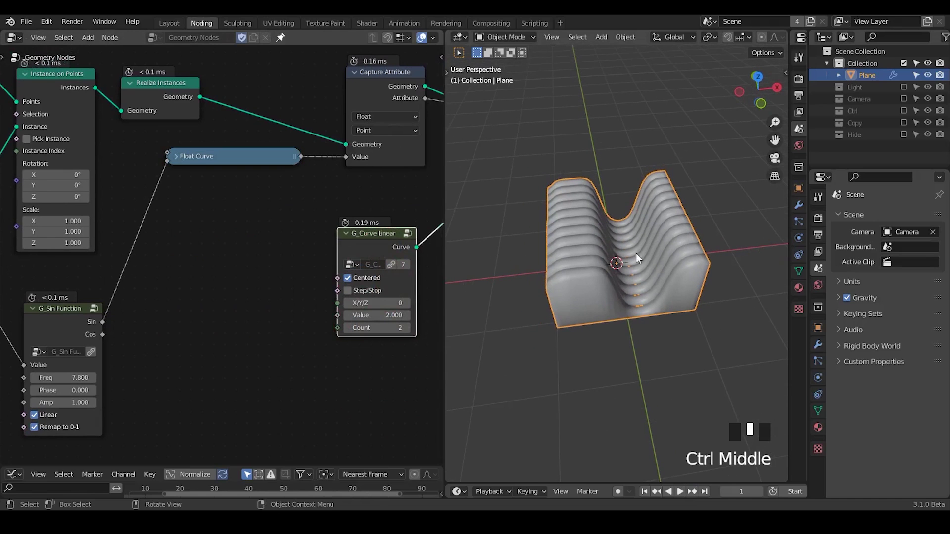
drag(544, 183, 559, 334)
drag(601, 178, 636, 344)
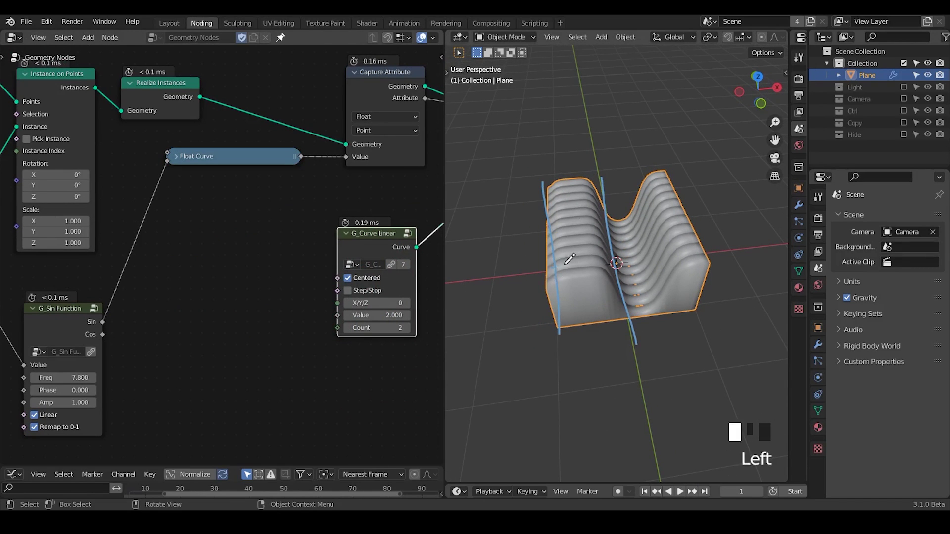
mouse_move(557, 271)
mouse_down()
mouse_move(613, 261)
mouse_move(608, 248)
mouse_up()
mouse_move(588, 238)
mouse_down()
mouse_move(609, 248)
mouse_move(600, 254)
mouse_move(594, 242)
mouse_move(608, 244)
mouse_up()
drag(584, 231, 600, 251)
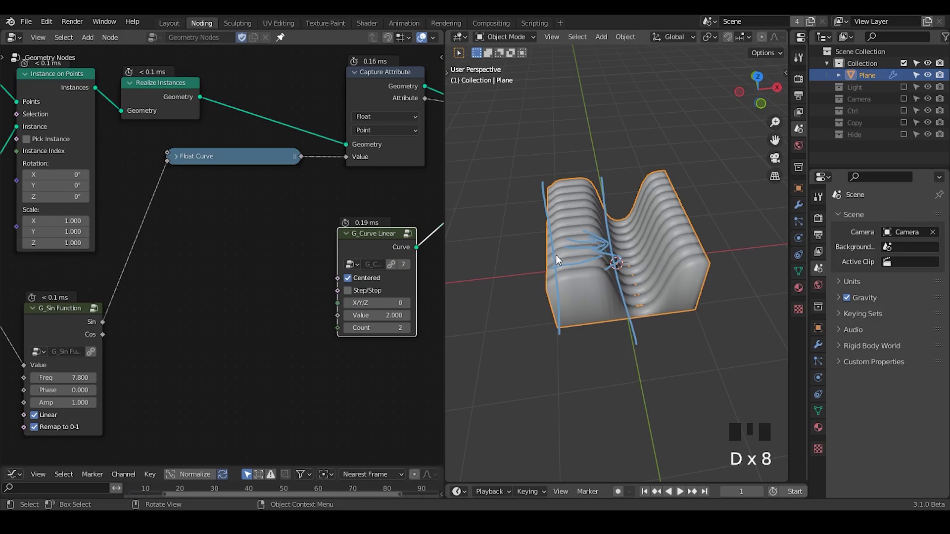
mouse_move(498, 388)
right_down()
mouse_move(628, 324)
mouse_move(633, 246)
right_up()
Step: Try a Phase of 1.040 on the G_Sin Function node and reset it to 0
middle_drag(238, 308, 361, 248)
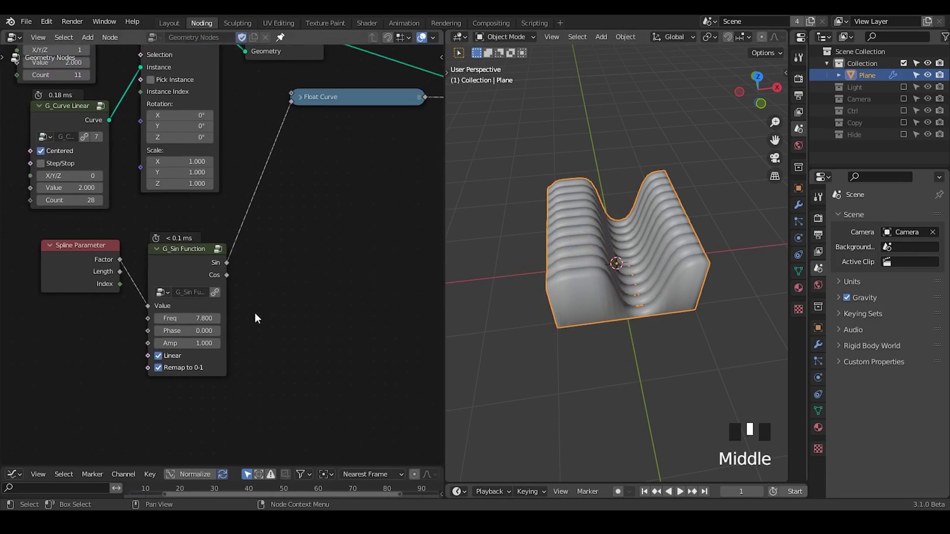
mouse_move(188, 330)
shift+mouse_down()
mouse_move(247, 330)
mouse_move(188, 330)
mouse_move(203, 331)
shift+mouse_up()
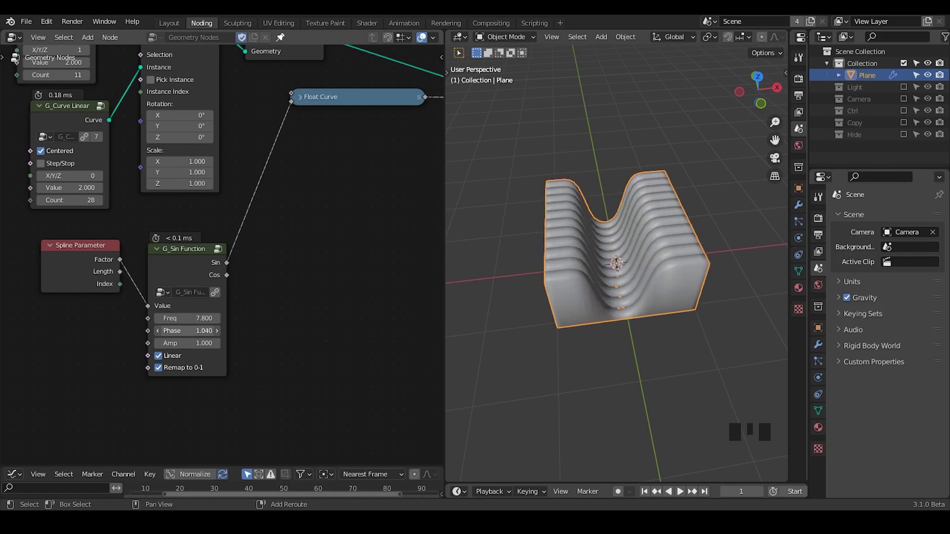
click(188, 331)
text(0)
key(Return)
Step: Lower the Float Curve node and bring G_Sin Function up beneath the Instance on Points node
middle_drag(351, 191, 198, 310)
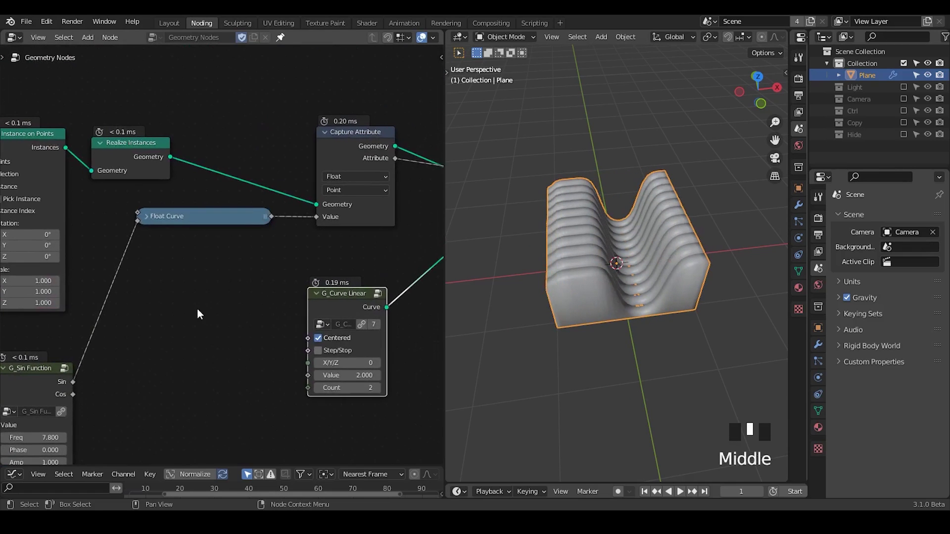
middle_drag(228, 257, 287, 216)
drag(231, 186, 252, 229)
middle_drag(88, 338, 120, 310)
drag(120, 310, 154, 273)
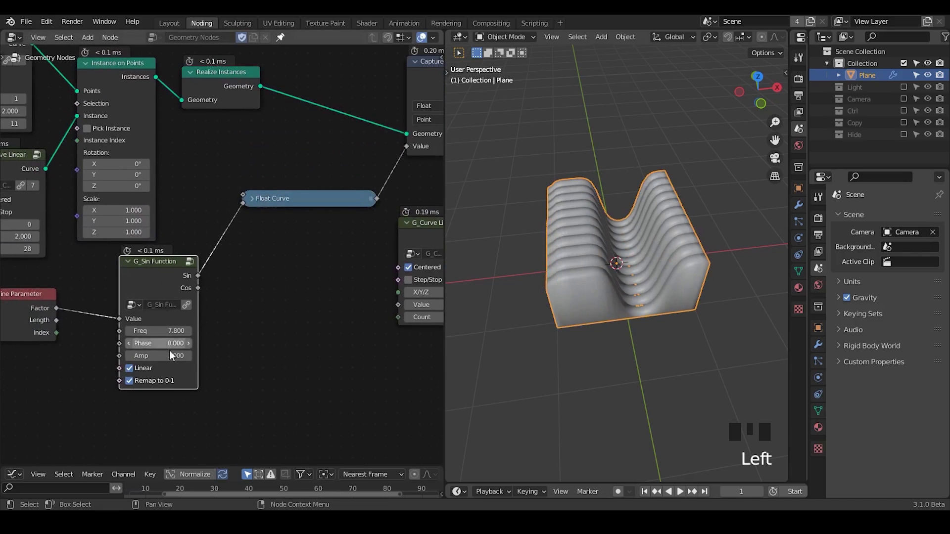
Step: Insert a G_Attribute Spline node between Realize Instances and Capture Attribute
key(ctrl+a)
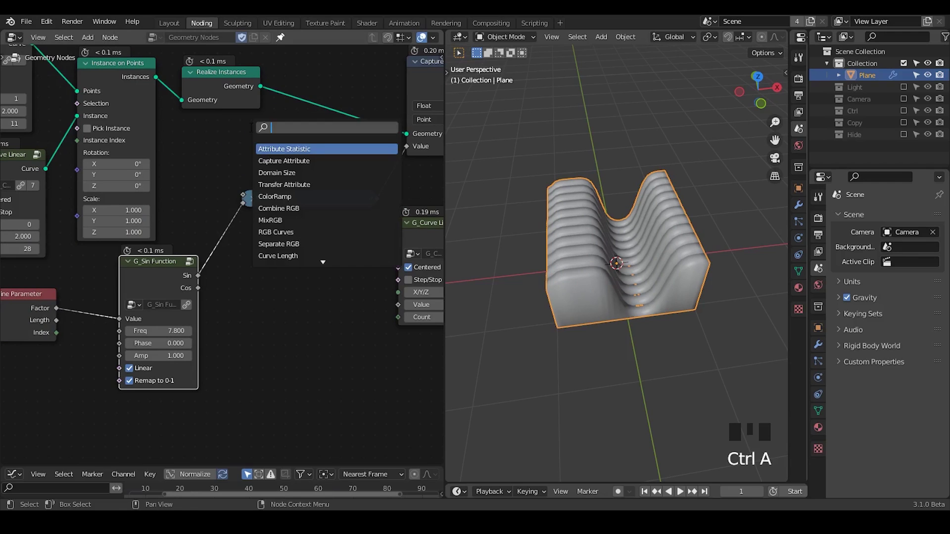
text(spline)
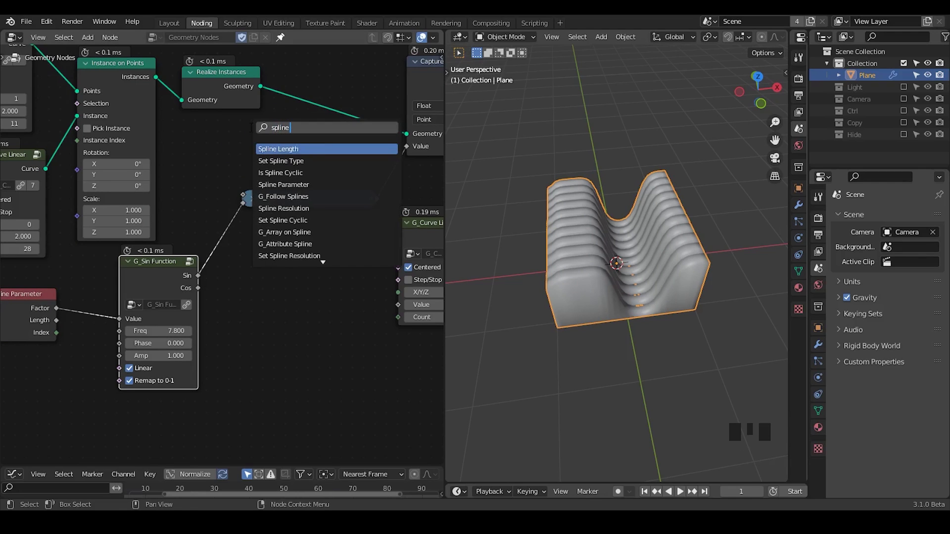
text( att)
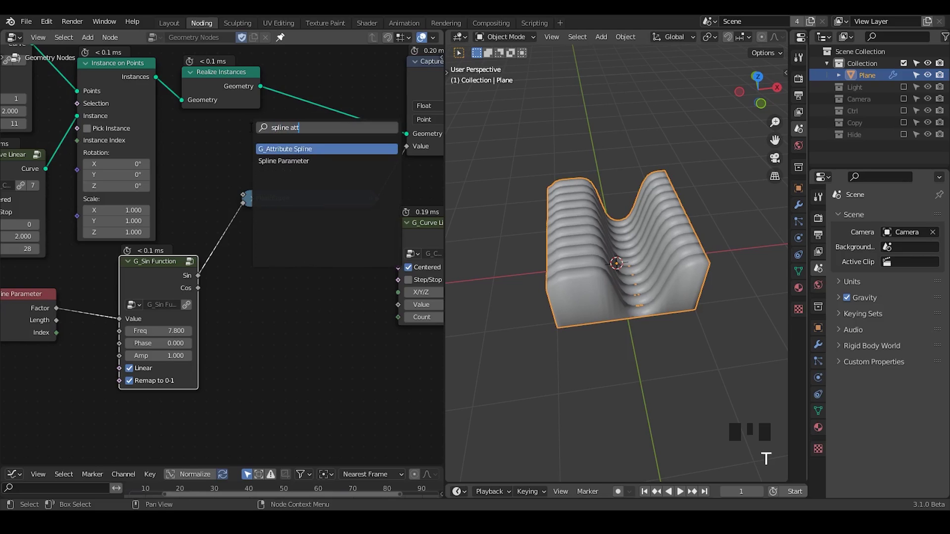
click(307, 149)
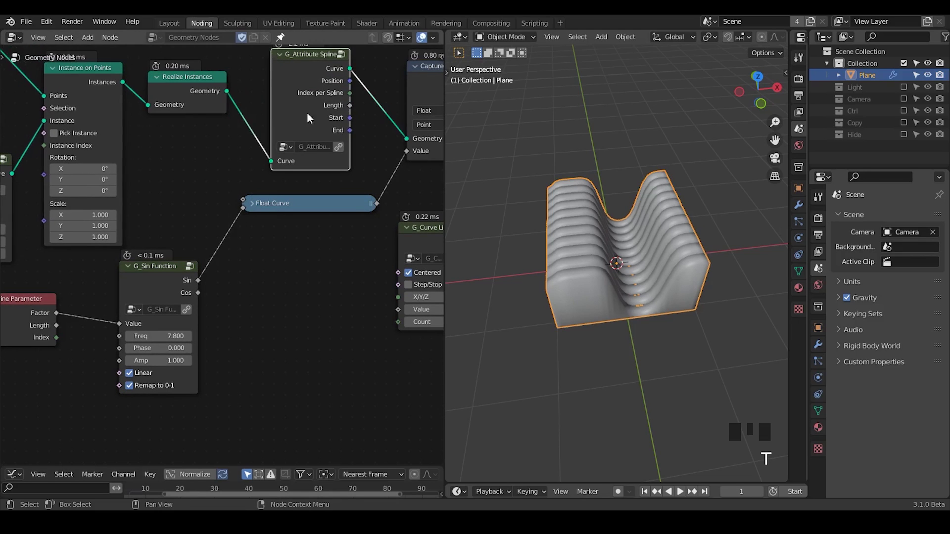
click(267, 96)
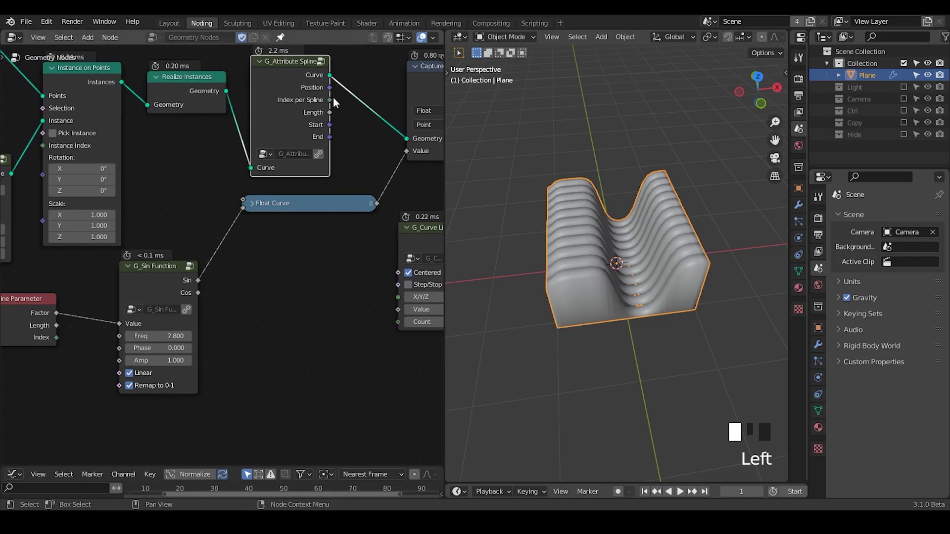
Step: Move G_Sin Function beneath the Float Curve node and place a duplicate of it to its lower left
click(121, 355)
key(shift+d)
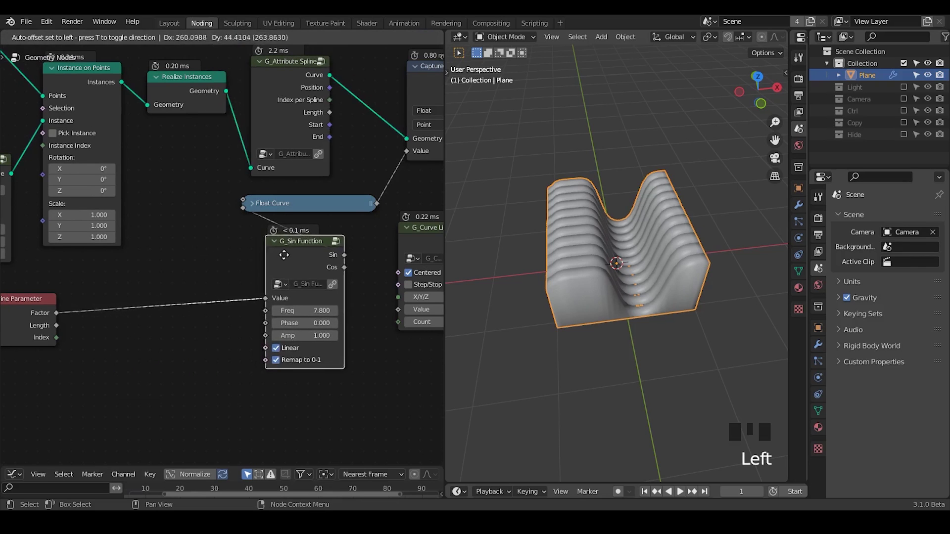
click(154, 350)
Step: Add a Separate XYZ node fed by the Position output of G_Attribute Spline, placed above the duplicated G_Sin Function
middle_drag(323, 134, 325, 91)
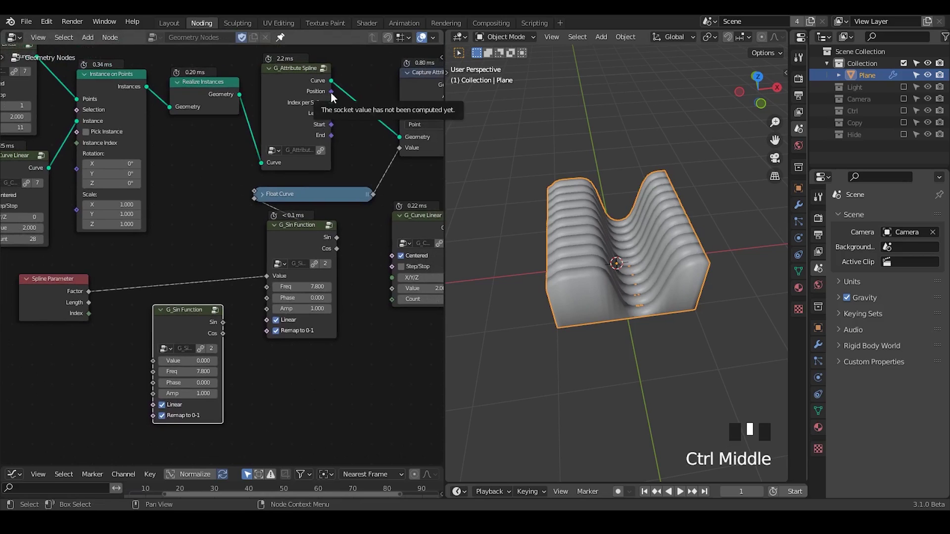
drag(330, 91, 366, 156)
text(separa)
key(Down)
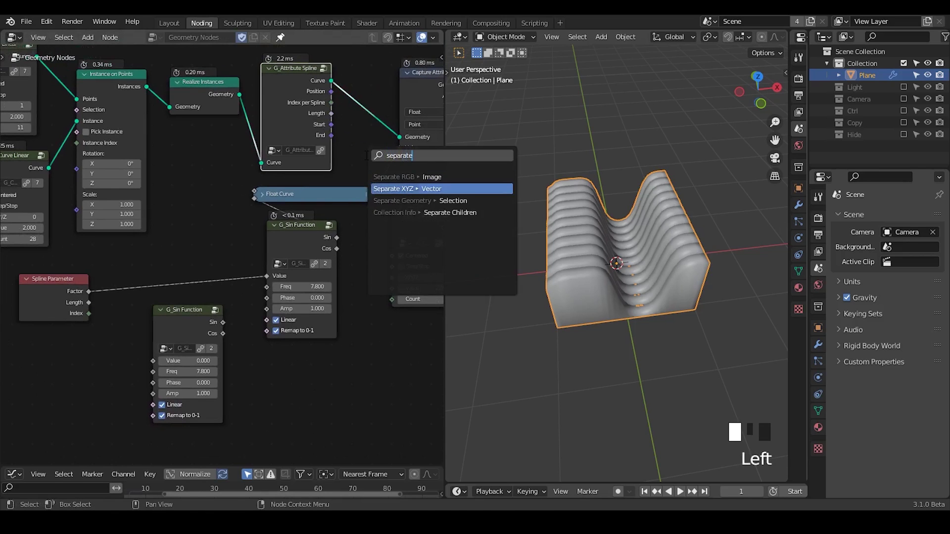
key(Return)
click(117, 250)
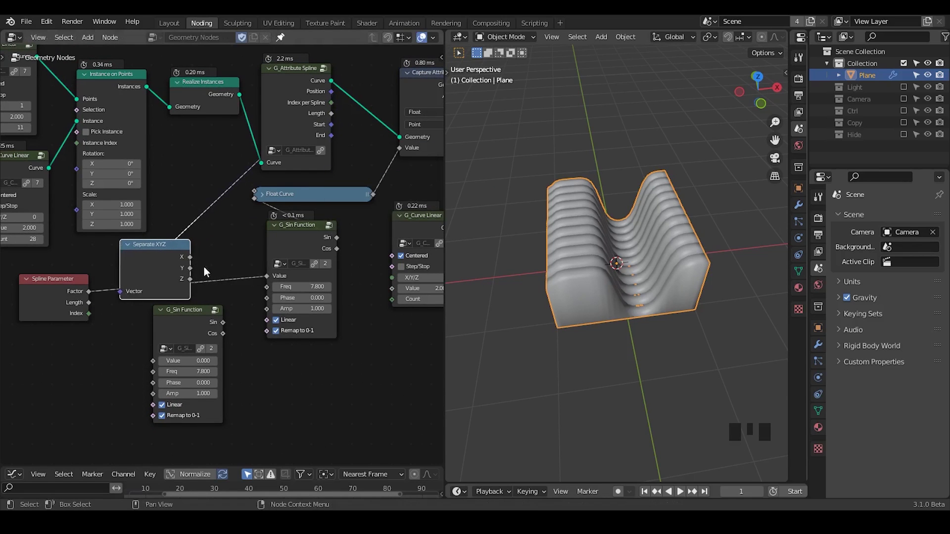
drag(190, 269, 220, 268)
Step: Annotate an arrow along the Y direction through the valley of the strips, with a curved stroke across its base
drag(638, 335, 621, 220)
drag(612, 215, 600, 251)
mouse_move(613, 211)
mouse_down()
mouse_move(646, 232)
mouse_move(649, 249)
mouse_up()
mouse_move(605, 304)
mouse_down()
mouse_move(623, 330)
mouse_move(666, 313)
mouse_up()
Step: Connect the Y output of Separate XYZ to the duplicated G_Sin Function's Value, and its Sin output to the original's Phase
click(191, 275)
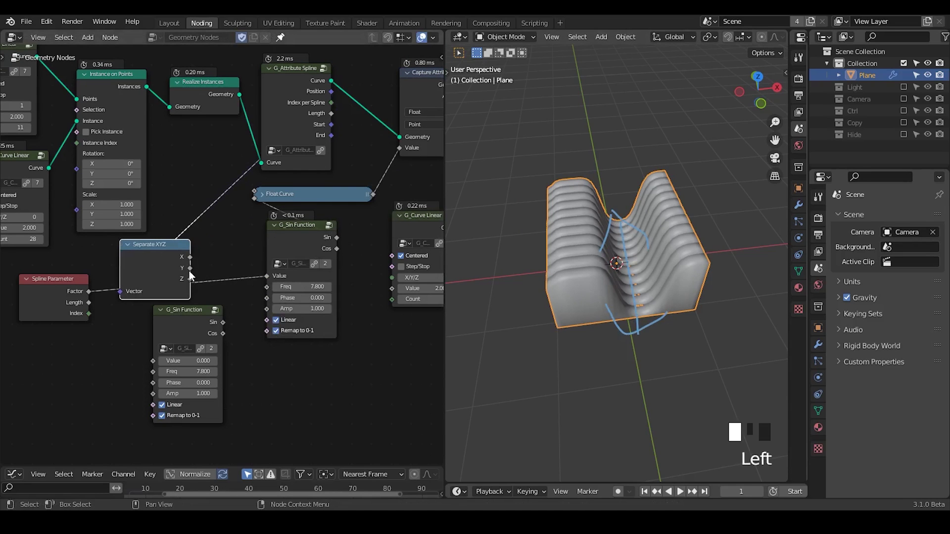
drag(189, 269, 154, 360)
drag(222, 322, 268, 297)
middle_drag(628, 254, 606, 297)
Step: Shift Float Curve and all downstream nodes to the right, and move the original G_Sin Function closer to Float Curve
middle_drag(337, 308, 130, 336)
ctrl+middle_drag(203, 269, 207, 295)
middle_drag(347, 185, 309, 187)
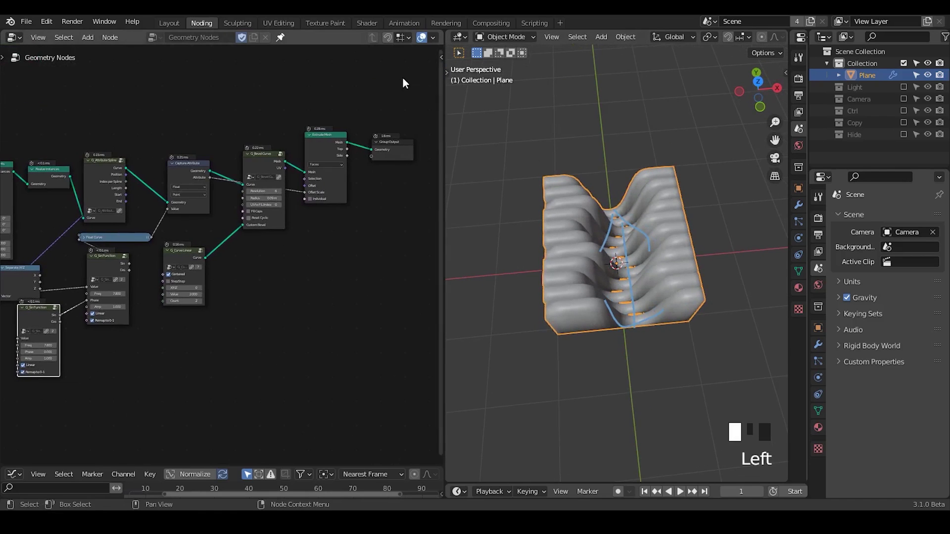
drag(404, 78, 143, 330)
key(g)
click(280, 194)
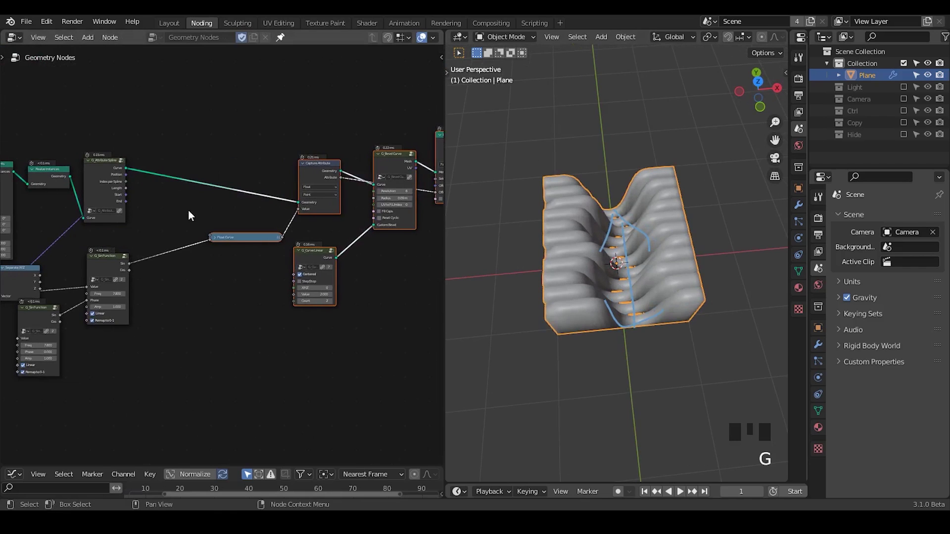
middle_drag(147, 235, 213, 206)
drag(178, 228, 234, 203)
Step: Shift G_Attribute Spline and the geometry nodes before it to the left, above the Spline Parameter node
middle_drag(170, 152, 318, 174)
drag(328, 103, 116, 235)
key(g)
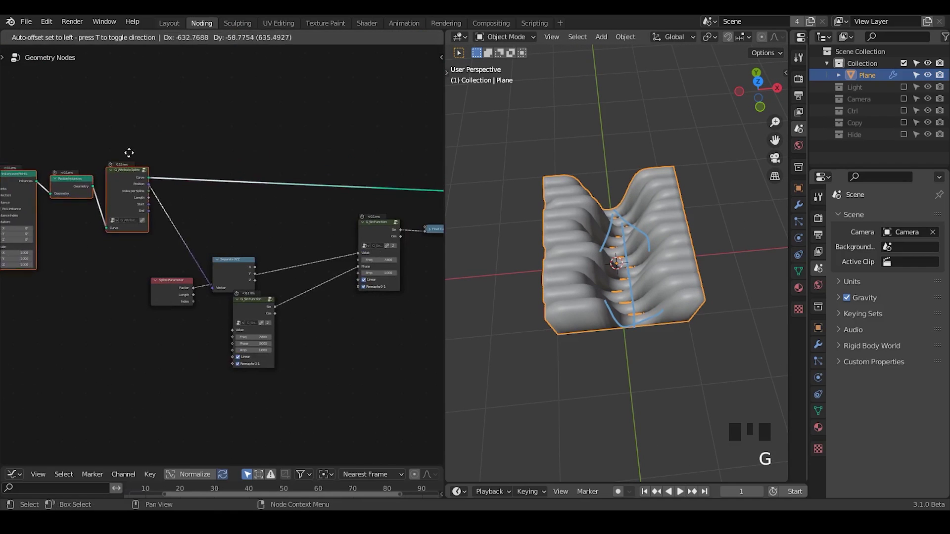
click(165, 149)
Step: Arrange Separate XYZ, the duplicated G_Sin Function and Spline Parameter in the space before the original G_Sin Function
middle_drag(297, 295, 260, 264)
click(191, 242)
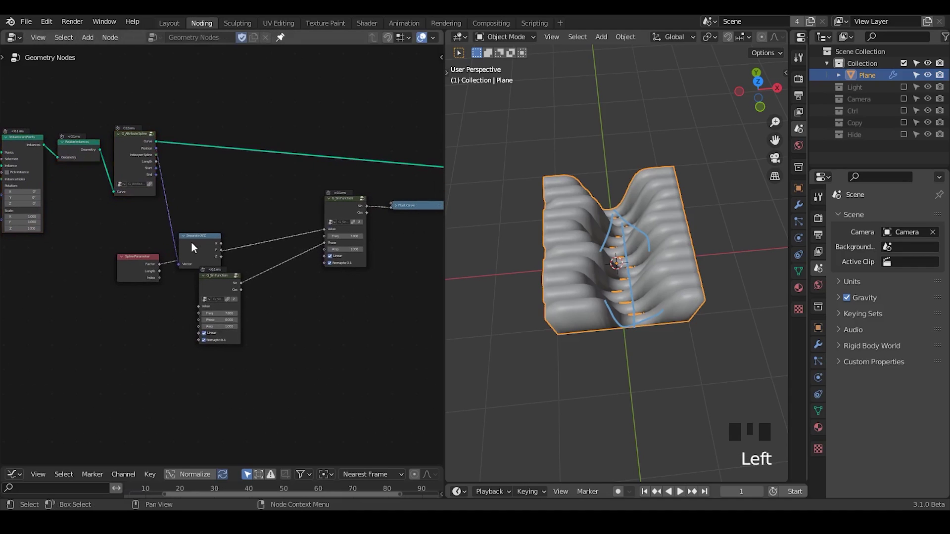
drag(191, 241, 182, 209)
click(233, 269)
drag(233, 269, 285, 244)
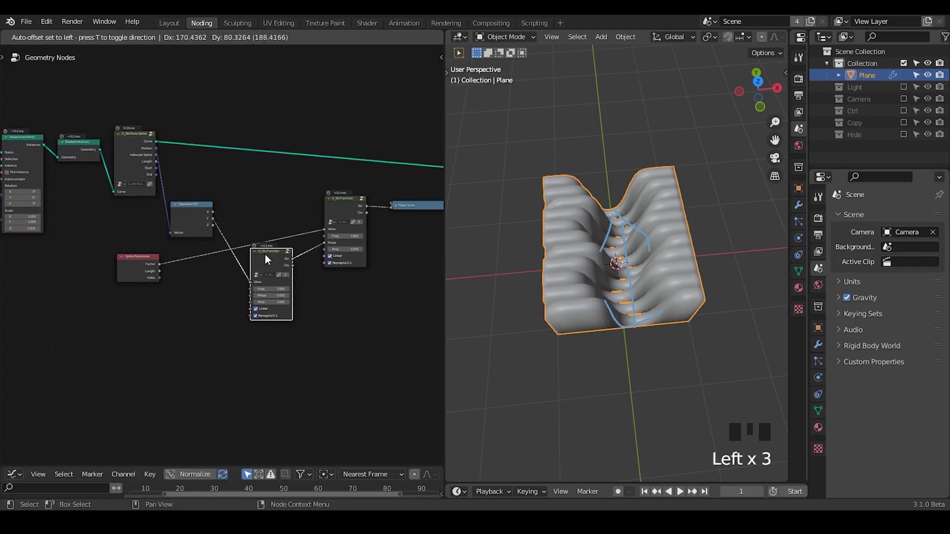
drag(147, 265, 270, 202)
Step: Set the Freq of the duplicated G_Sin Function to 4.100
middle_drag(298, 295, 278, 277)
mouse_move(278, 276)
mouse_down()
mouse_move(223, 276)
mouse_move(278, 274)
mouse_up()
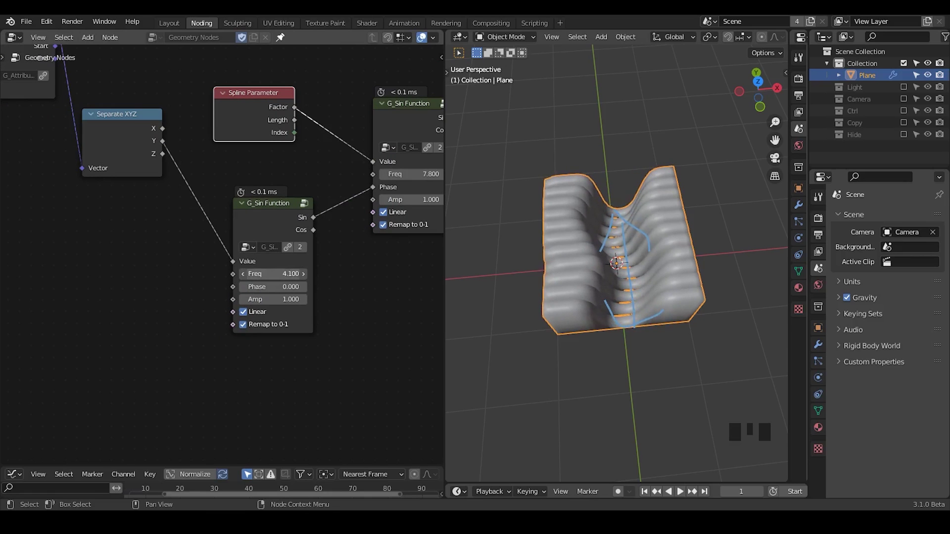
middle_drag(645, 295, 649, 306)
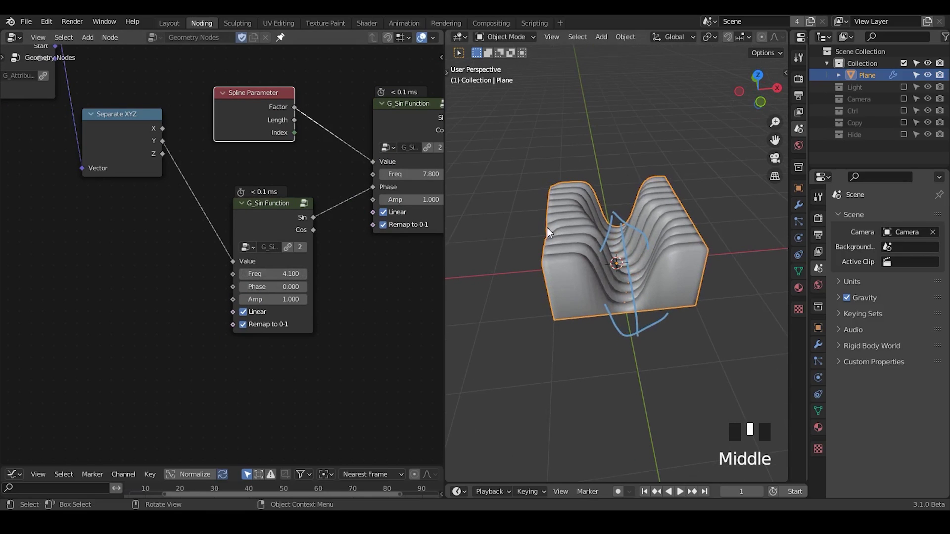
Step: Raise the Phase of the duplicated G_Sin Function to 60.600
middle_drag(335, 260, 295, 283)
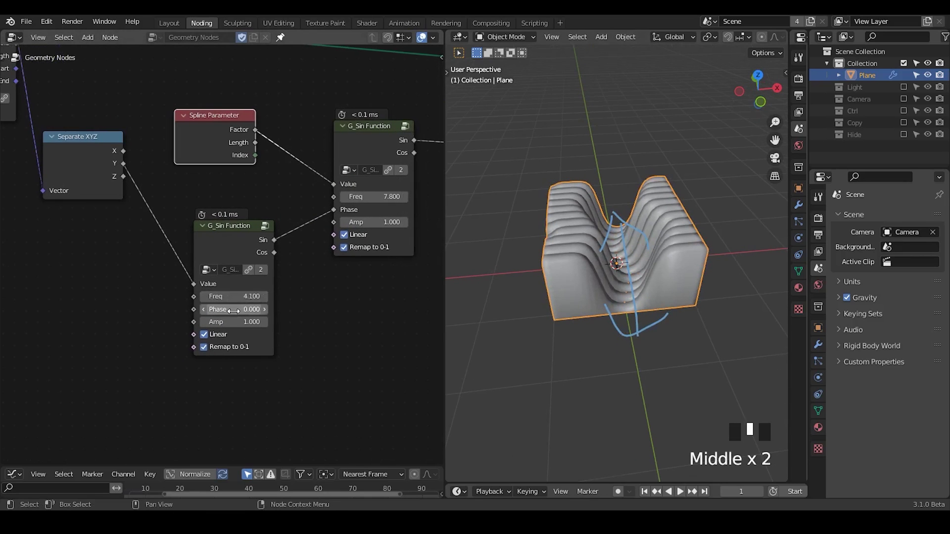
drag(234, 310, 315, 310)
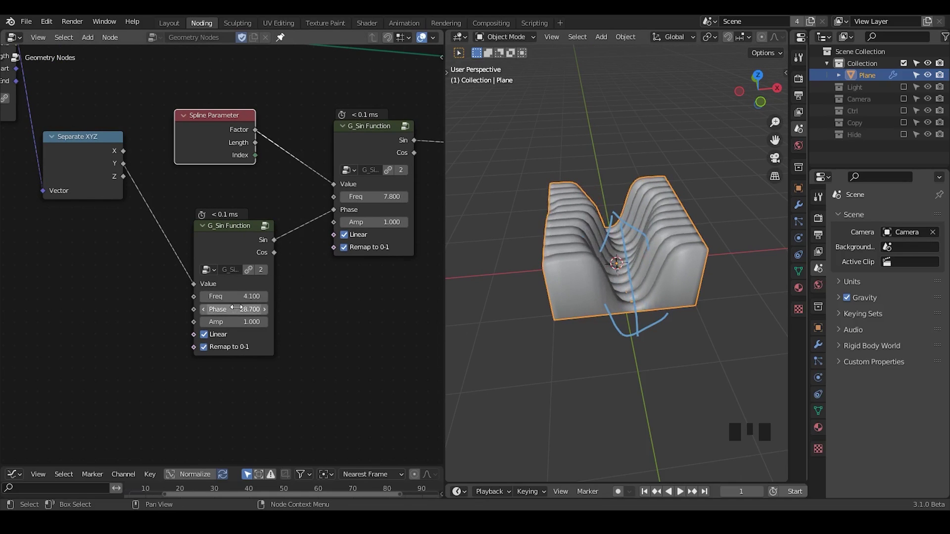
drag(236, 308, 317, 308)
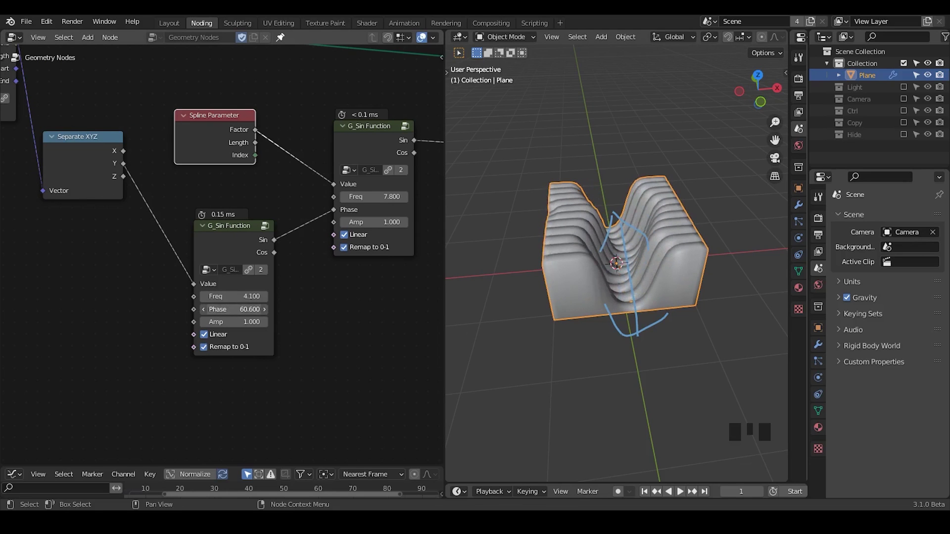
Step: Raise the duplicated G_Sin Function's Amp to 3.200 and its Phase to 78.500
middle_drag(325, 347, 293, 357)
drag(199, 229, 179, 221)
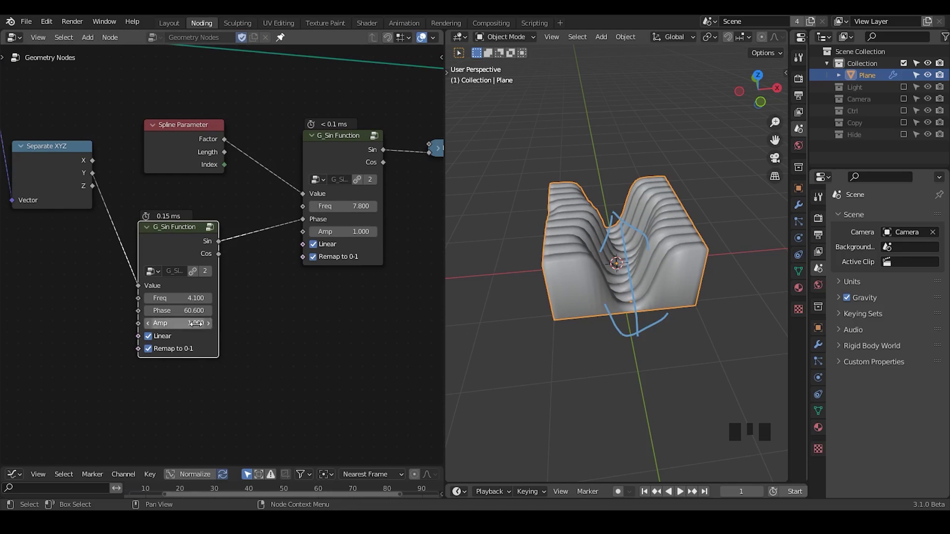
drag(178, 323, 231, 311)
key(ctrl+alt+shift+q)
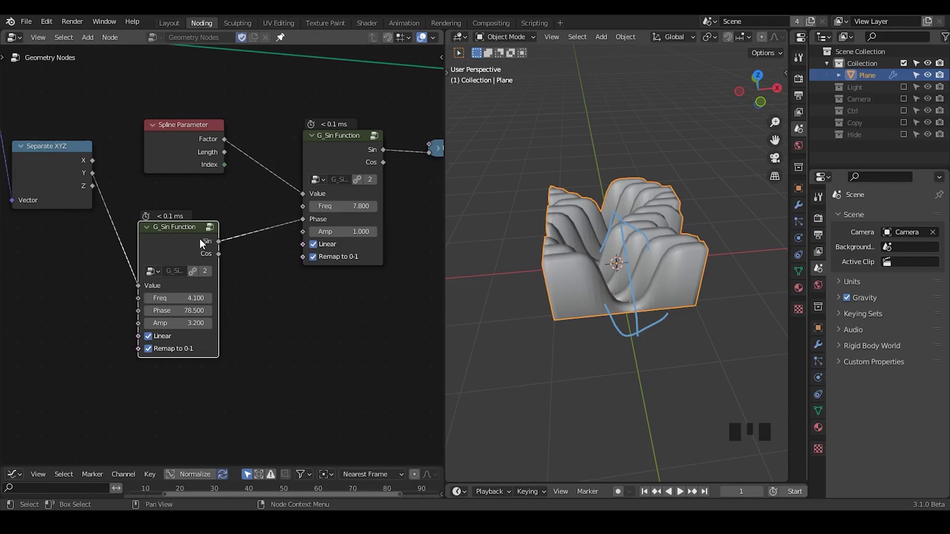
Step: Annotate a right-pointing and a left-pointing arrow above the strips in the front view
click(765, 99)
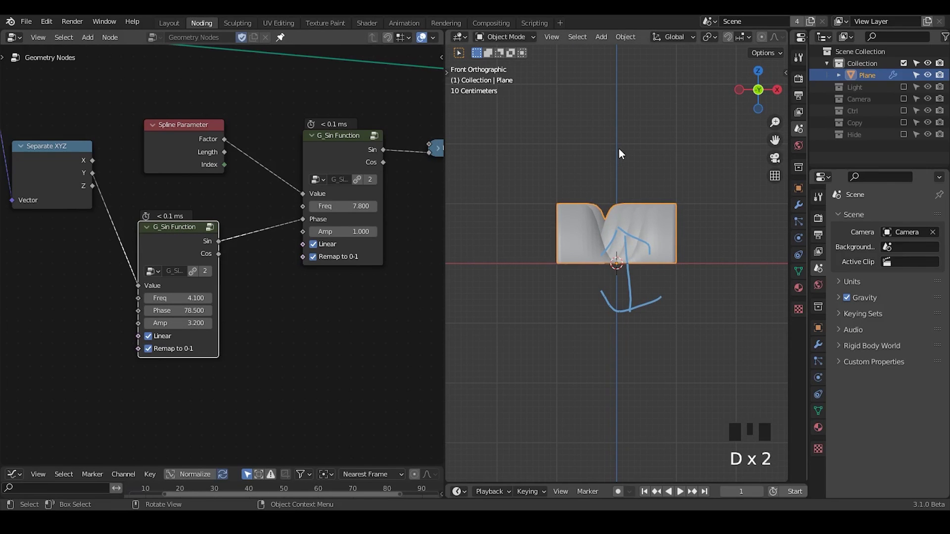
drag(619, 149, 667, 149)
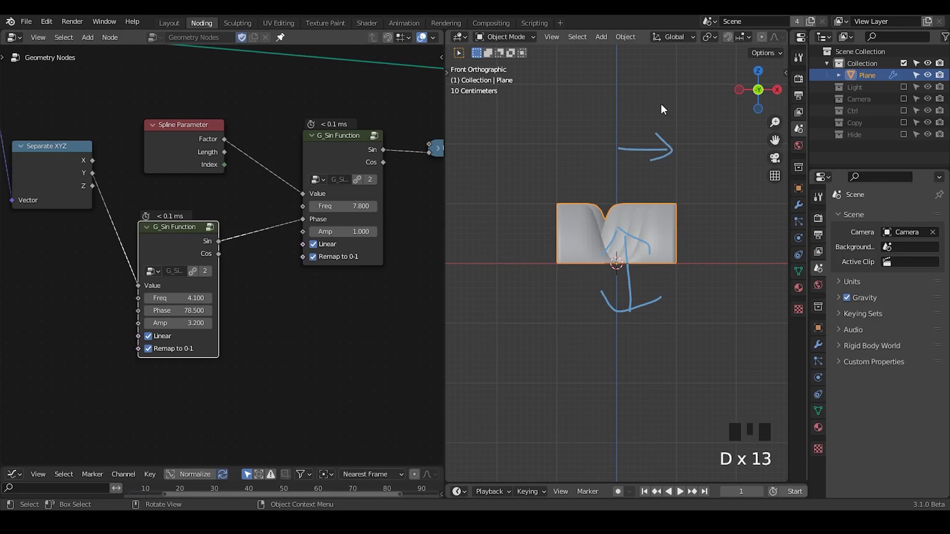
drag(639, 90, 659, 103)
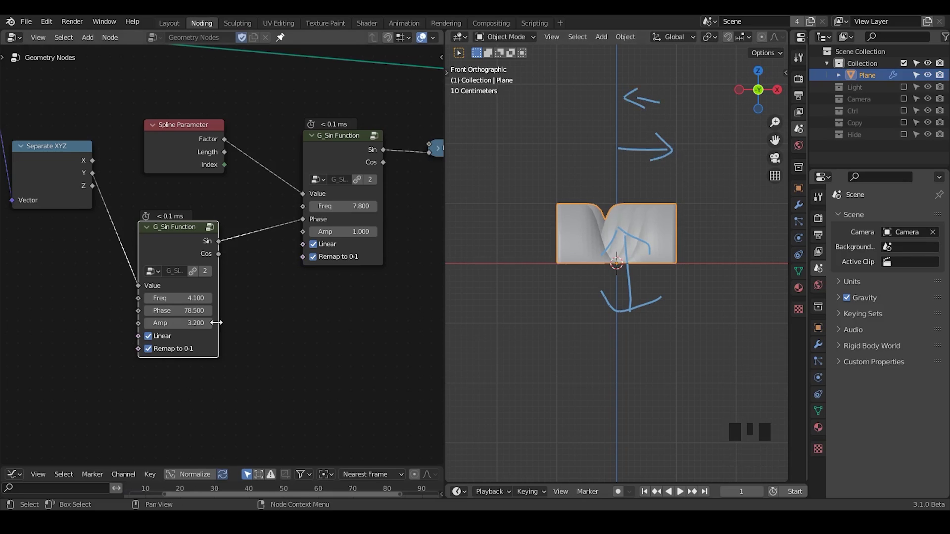
Step: Disable Linear on the duplicated G_Sin Function, set its Phase to 86.200 and shift the node slightly upward
click(168, 335)
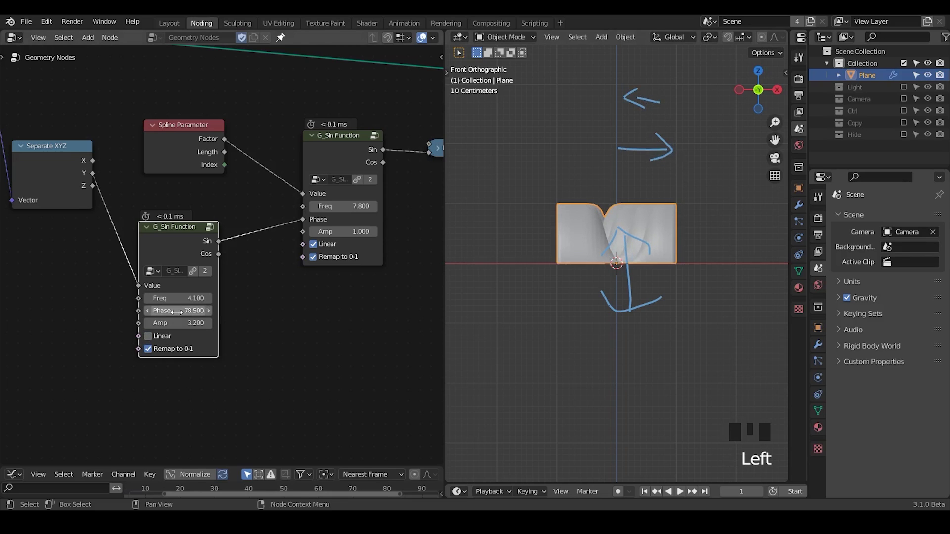
drag(178, 311, 195, 295)
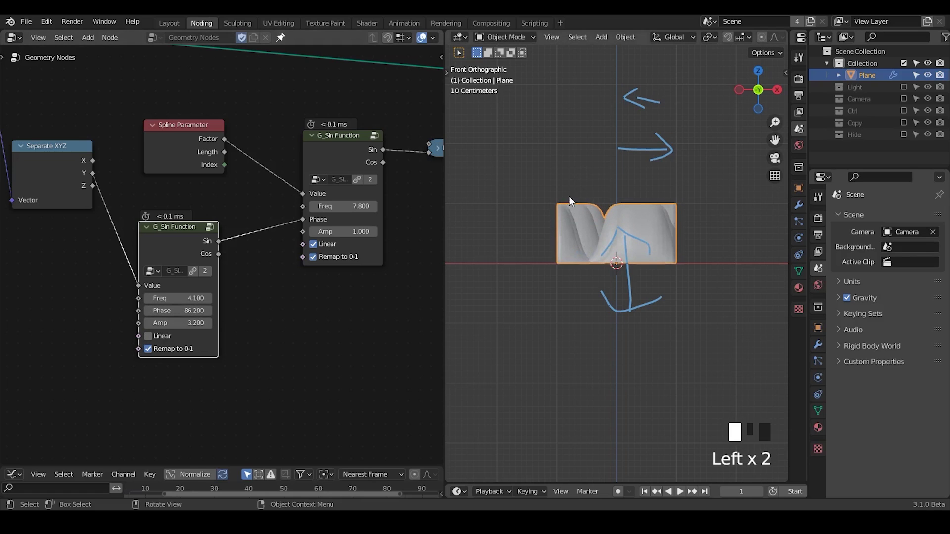
drag(173, 231, 177, 217)
Step: Annotate -1, +1, 0 and 1 beside the duplicated G_Sin Function and a vertical centre line through the strips
drag(264, 312, 290, 325)
drag(262, 373, 267, 384)
drag(291, 352, 292, 379)
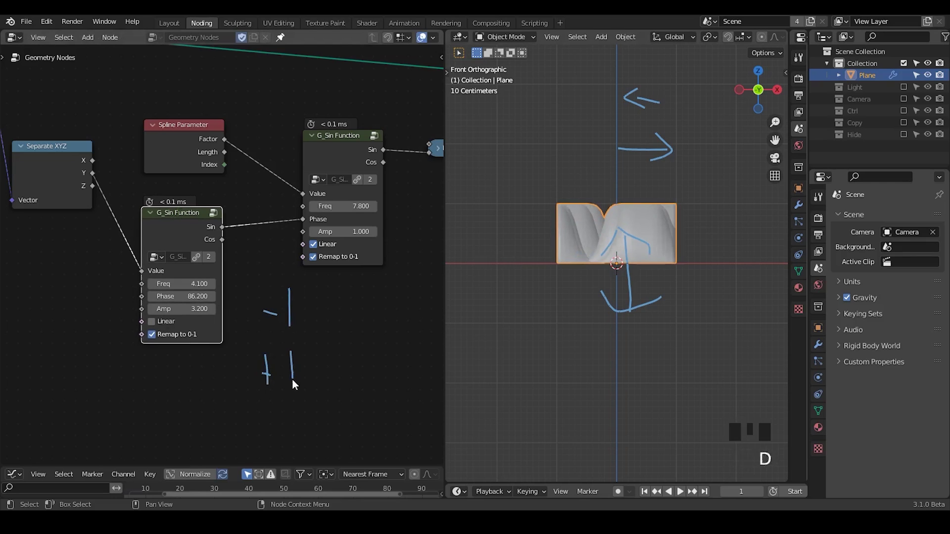
drag(370, 289, 377, 285)
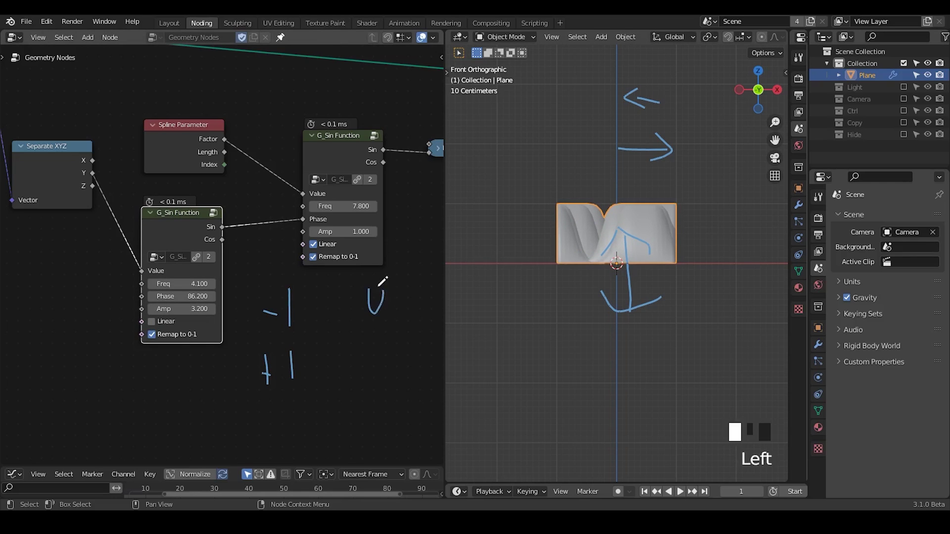
drag(384, 337, 386, 378)
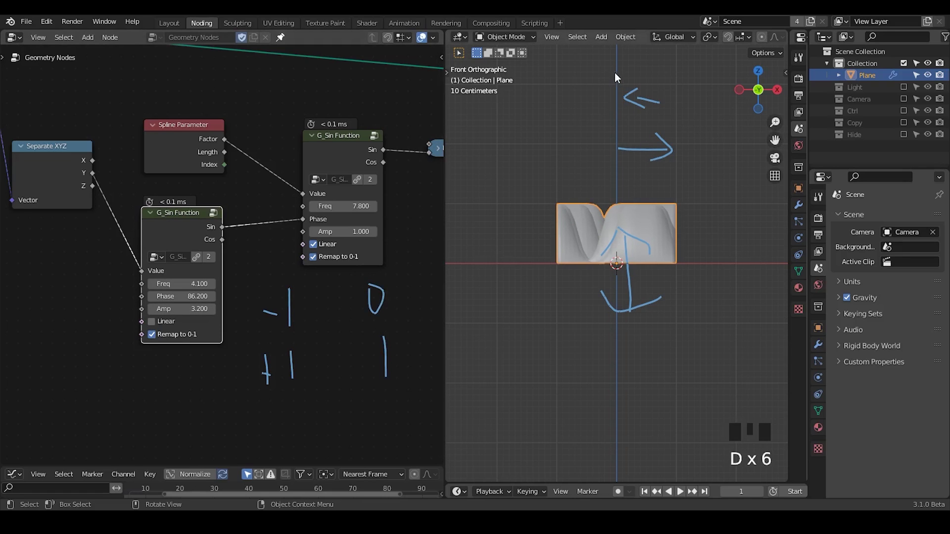
drag(617, 63, 617, 63)
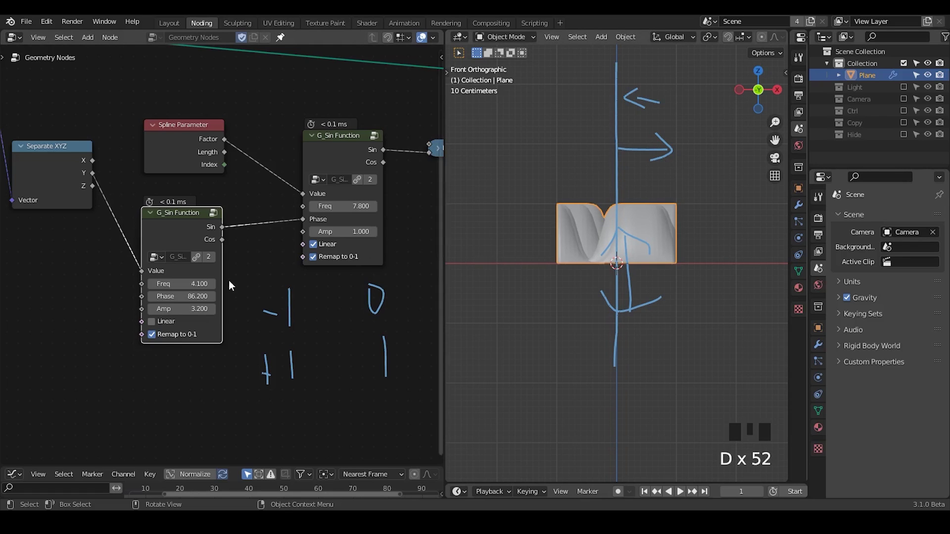
Step: Disable Remap to 0-1 on the duplicated G_Sin Function, set its Phase to 99.700 and erase the viewport annotations
click(162, 337)
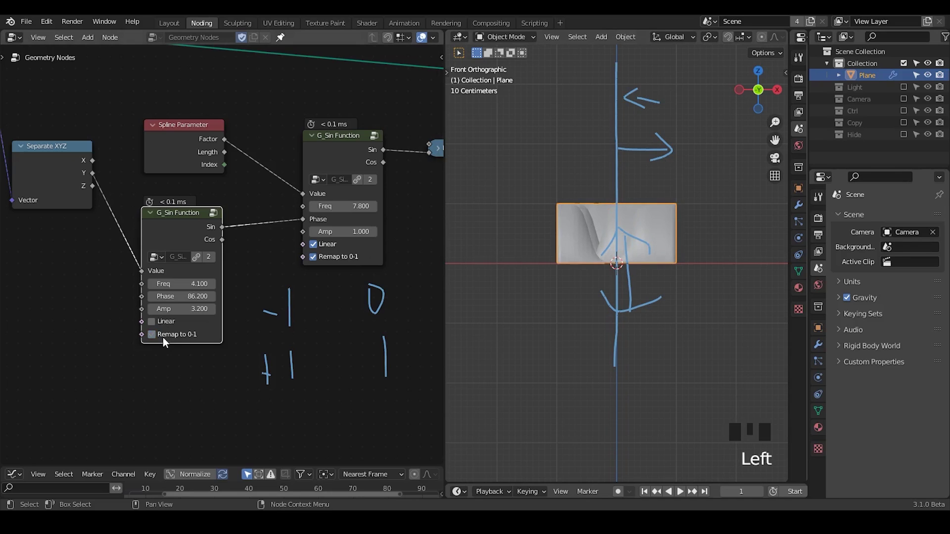
drag(198, 295, 253, 296)
middle_drag(627, 219, 650, 258)
mouse_move(656, 73)
right_down()
mouse_move(569, 225)
mouse_move(657, 224)
mouse_move(673, 309)
right_up()
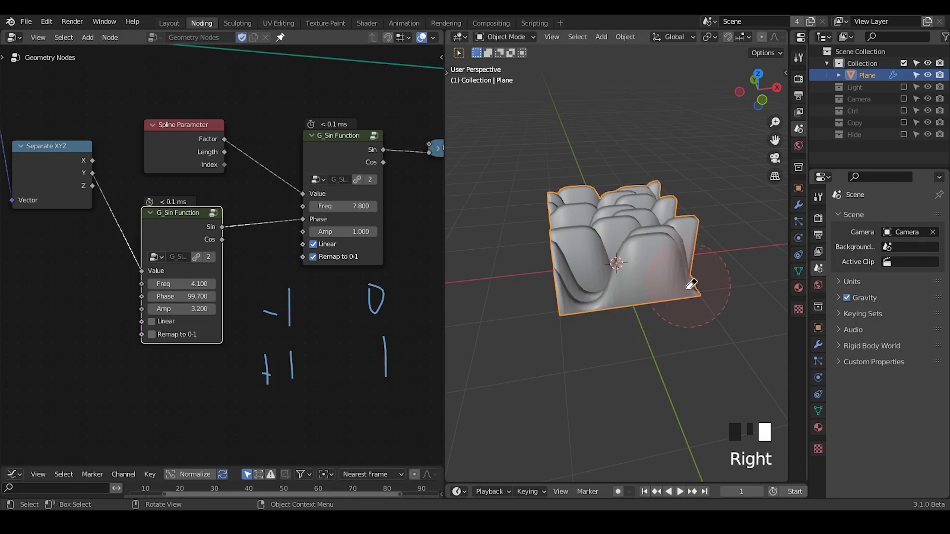
Step: Set the duplicated G_Sin Function's Freq to -0.3
drag(181, 287, 144, 287)
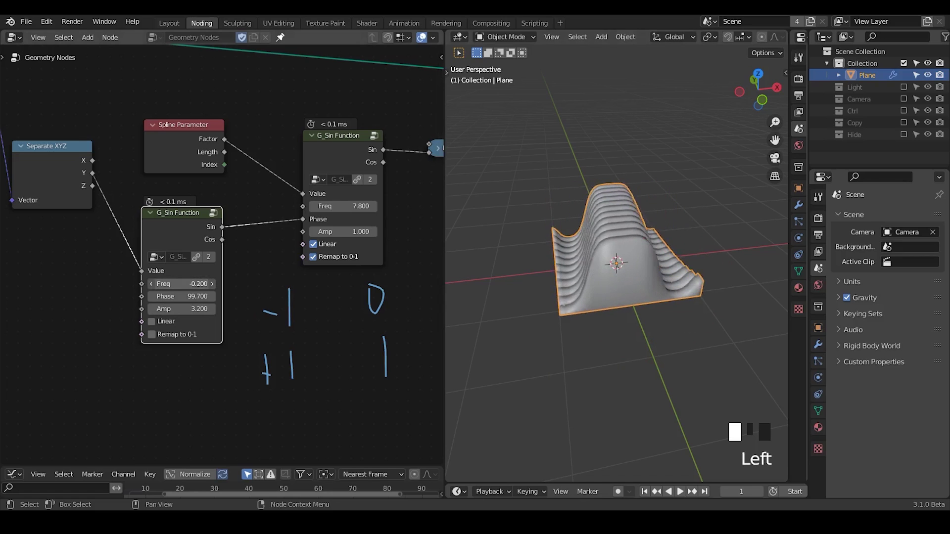
click(185, 284)
text(-0.3)
click(297, 218)
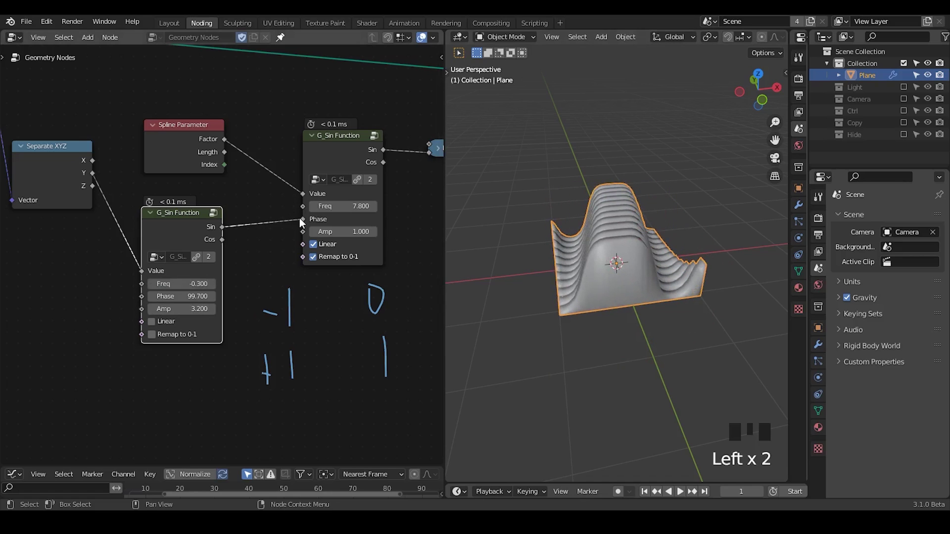
Step: Disconnect the original G_Sin Function's Phase input and shift that node to the left
drag(301, 220, 313, 235)
middle_drag(617, 290, 580, 184)
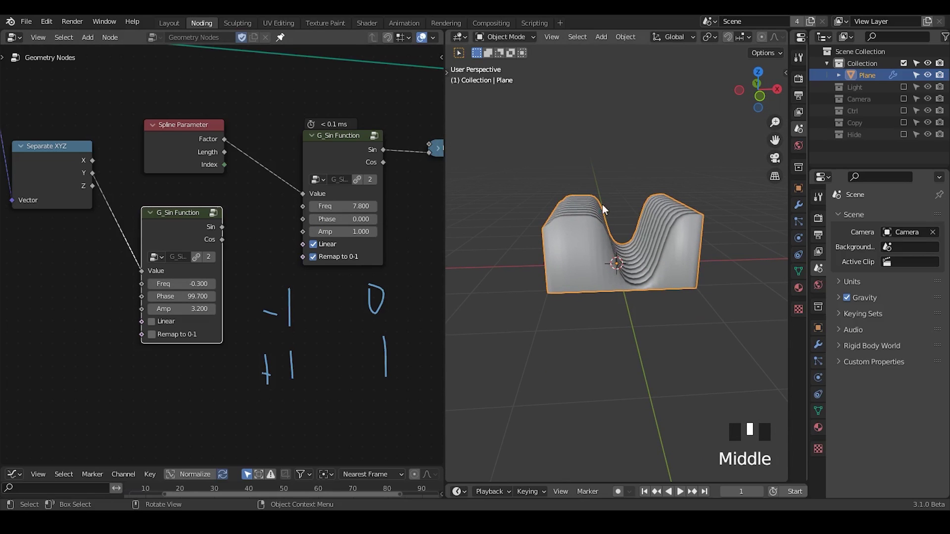
middle_drag(383, 226, 333, 236)
drag(288, 149, 263, 140)
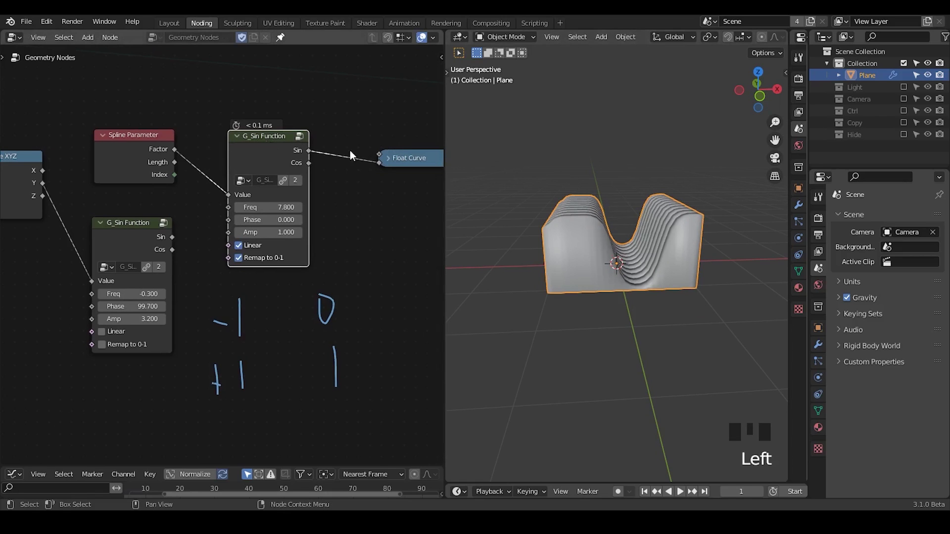
Step: Erase the handwritten numbers from the node editor and circle the origin point in the 3D view
middle_drag(320, 202, 305, 195)
key(d)
mouse_move(136, 394)
right_down()
mouse_move(219, 416)
mouse_move(333, 373)
right_up()
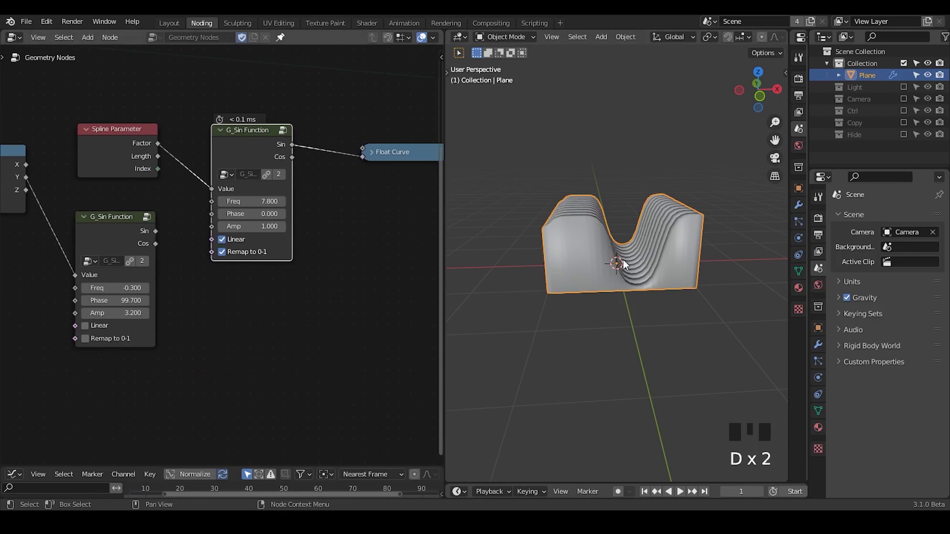
drag(613, 250, 616, 278)
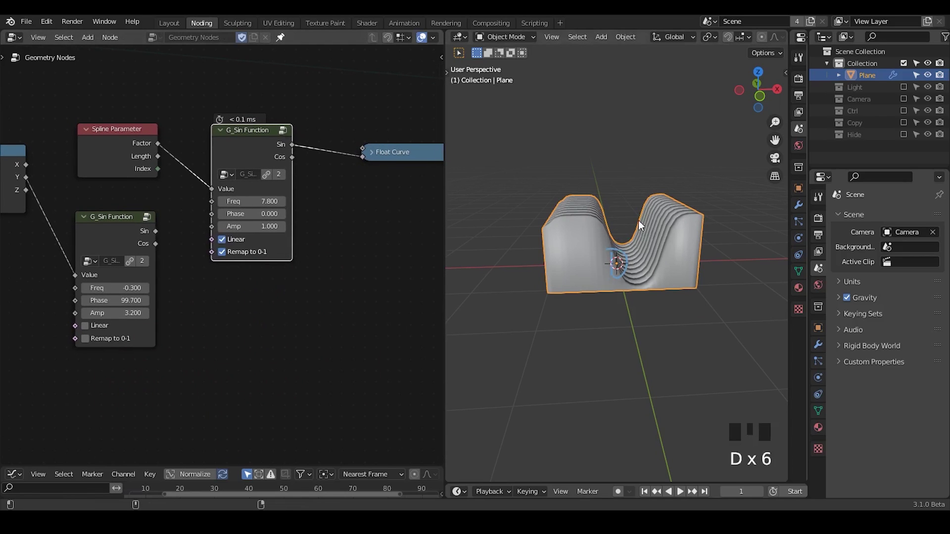
Step: Feed the Float Curve from the original G_Sin Function's Cos output instead of Sin, and erase the viewport annotations
drag(291, 157, 360, 159)
mouse_move(633, 261)
middle_down()
mouse_move(632, 249)
mouse_move(634, 259)
middle_up()
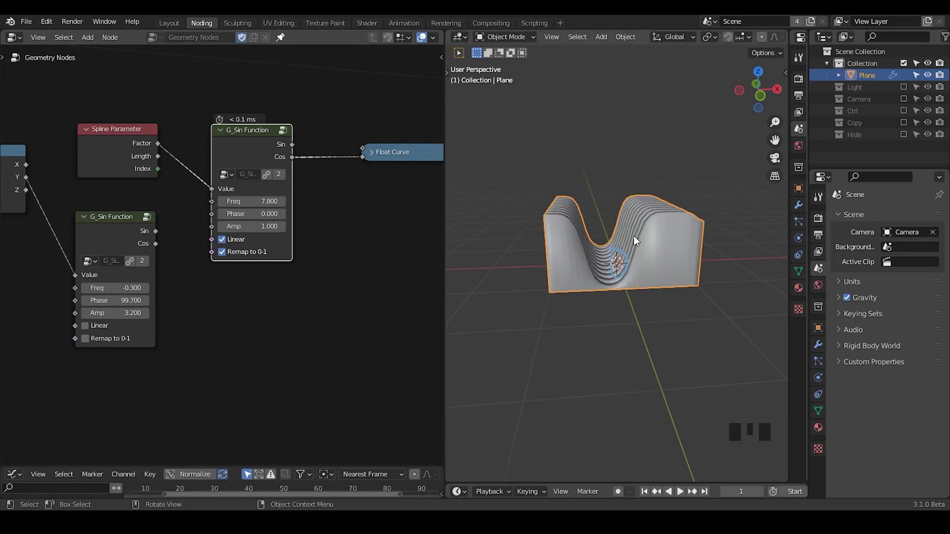
mouse_move(625, 253)
middle_down()
mouse_move(637, 275)
mouse_move(634, 223)
mouse_move(596, 201)
mouse_move(589, 221)
middle_up()
drag(579, 258, 648, 243)
right_drag(624, 163, 678, 244)
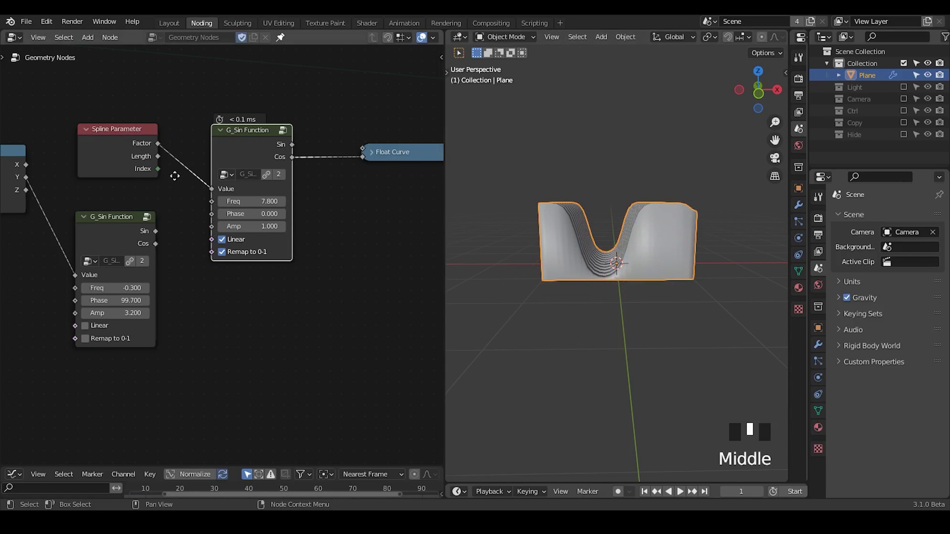
Step: Move the original G_Sin Function right and Spline Parameter left to widen the gap between them
middle_drag(238, 138, 285, 198)
drag(285, 197, 302, 196)
click(146, 189)
drag(145, 189, 107, 173)
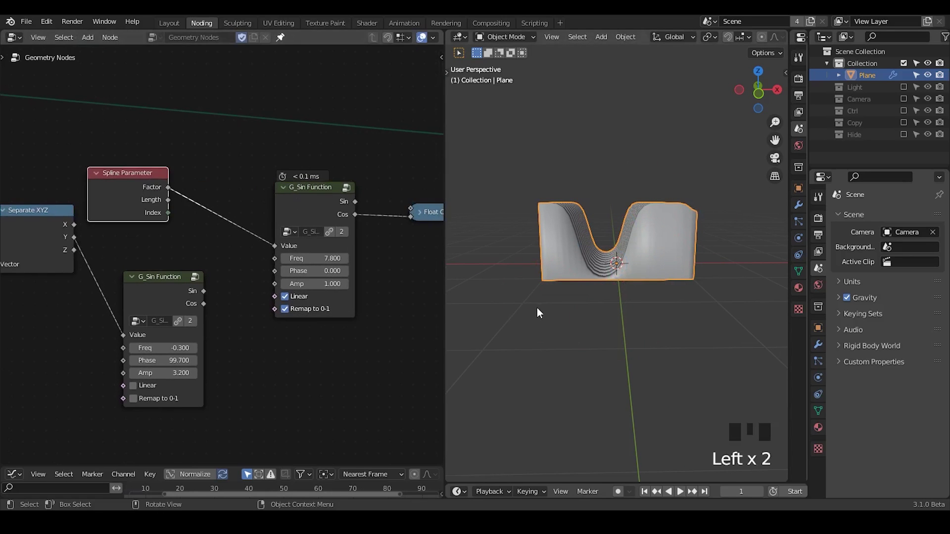
Step: Annotate 0 and 1 at the two ends of the strips and 0 above their middle
mouse_move(524, 279)
mouse_down()
mouse_move(532, 310)
mouse_move(517, 275)
mouse_up()
drag(719, 325, 724, 265)
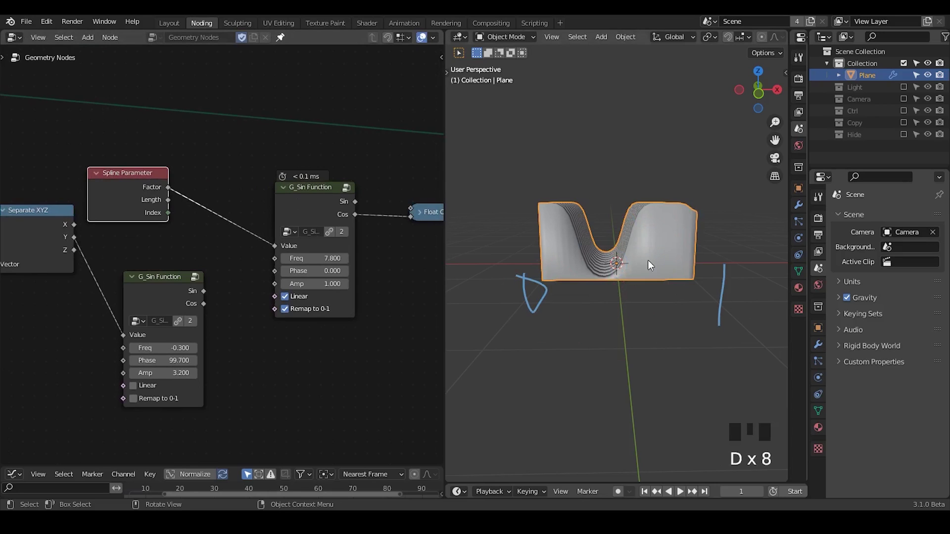
drag(604, 152, 626, 164)
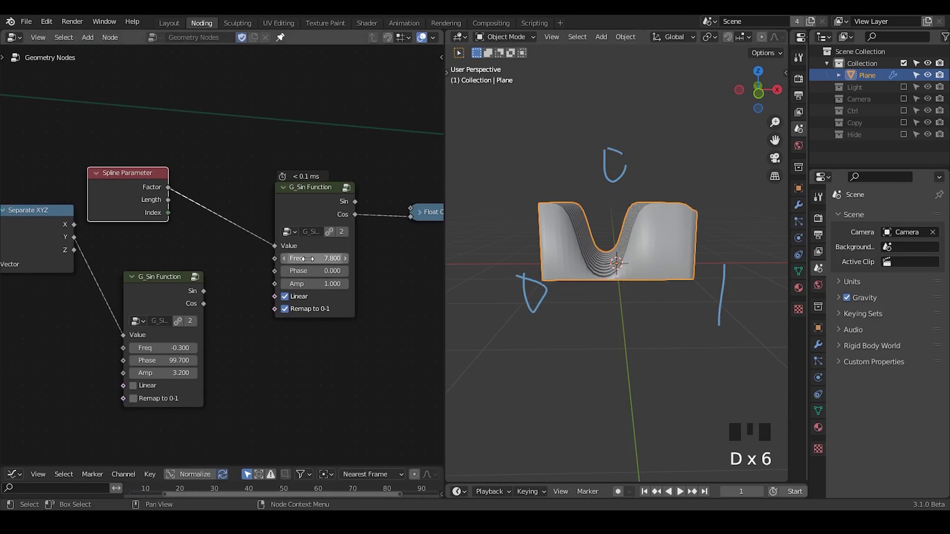
Step: Raise the original G_Sin Function's Freq to 19.800 and annotate a left-pointing arrow above the strips
drag(312, 259, 347, 258)
mouse_move(664, 96)
mouse_down()
mouse_move(554, 116)
mouse_move(576, 133)
mouse_up()
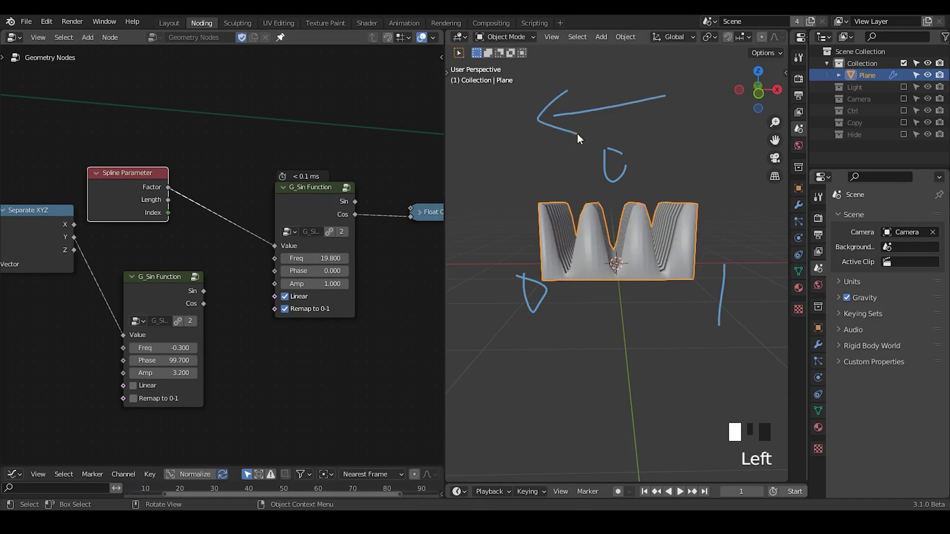
Step: Insert a Map Range node between Spline Parameter's Factor output and the original G_Sin Function's Value input
drag(294, 210, 308, 200)
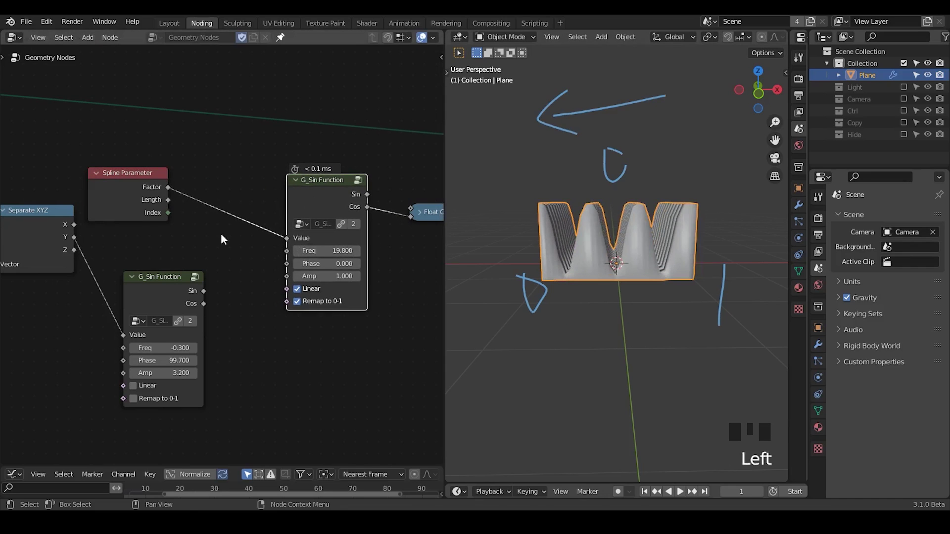
key(ctrl+a)
text(map r)
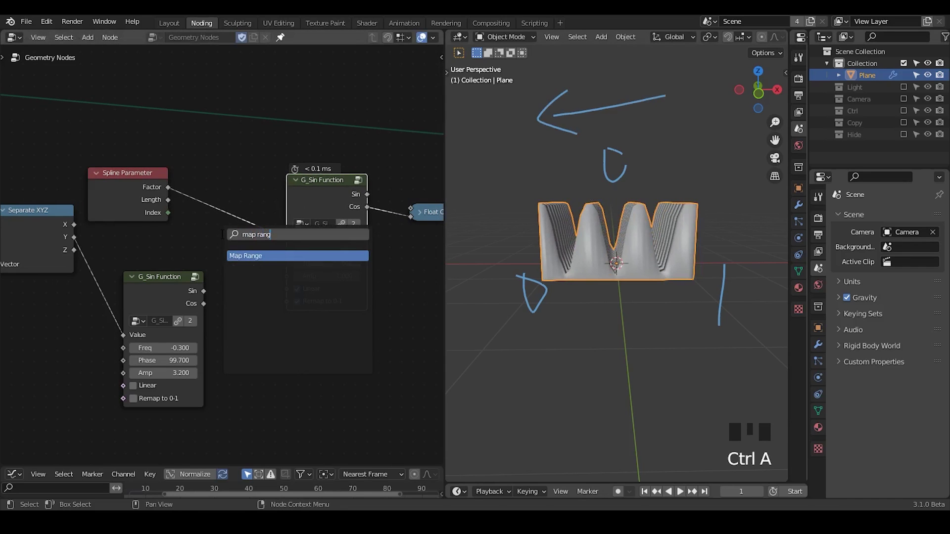
key(Return)
click(154, 147)
Step: Set Map Range's To Min to -1, then collapse the node and place it between its neighbours
click(208, 289)
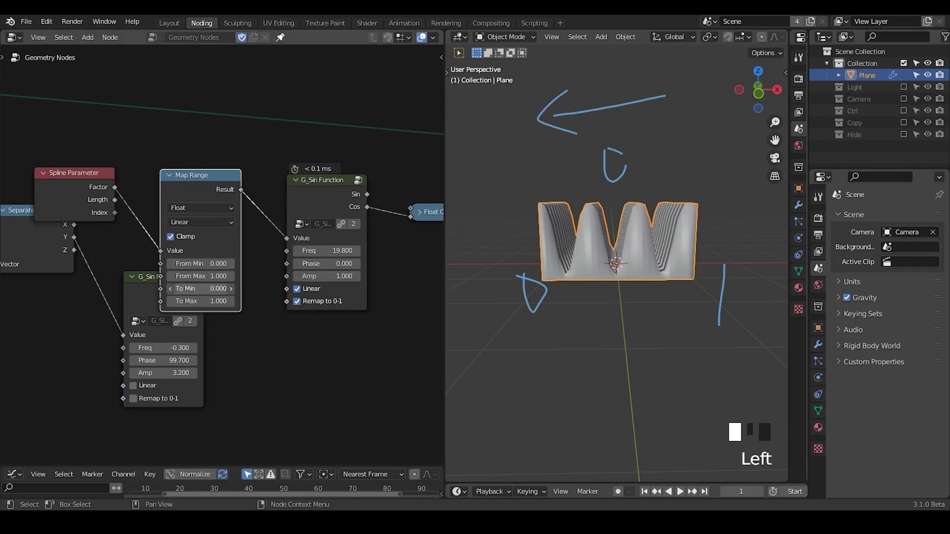
text(-1)
key(Return)
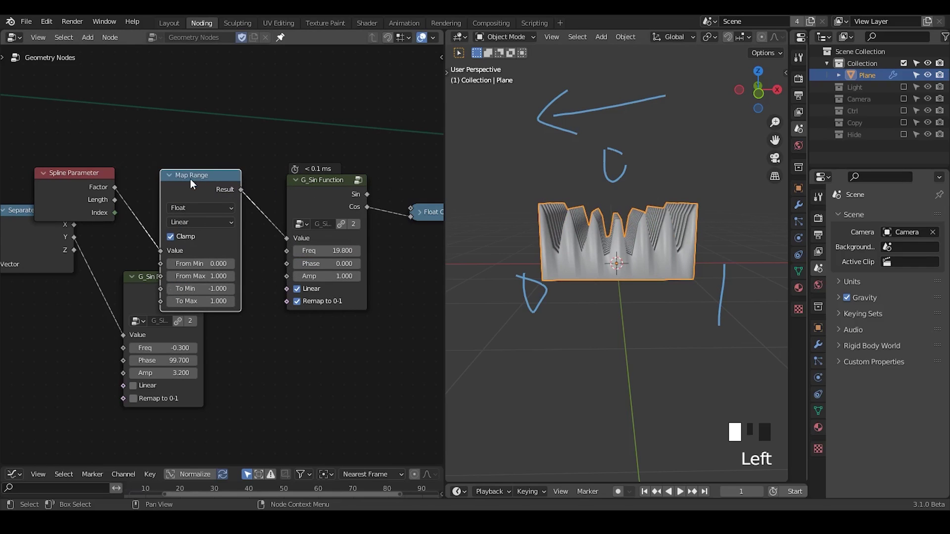
click(170, 174)
drag(171, 173, 178, 217)
Step: Lower the original G_Sin Function's Freq to 7.000 and erase the viewport annotations
mouse_move(311, 245)
mouse_down()
mouse_move(241, 245)
mouse_move(323, 250)
mouse_up()
mouse_move(549, 116)
right_down()
mouse_move(626, 105)
mouse_move(529, 350)
mouse_move(727, 321)
right_up()
key(ctrl+alt+shift+q)
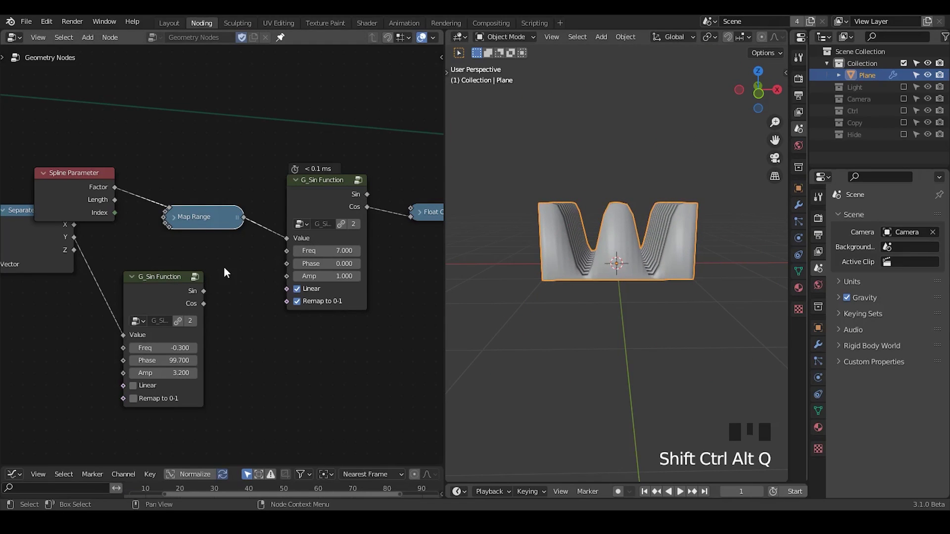
Step: Connect the duplicated G_Sin Function's Sin output to the original's Phase input and set the duplicate's Phase to 115.800
drag(204, 290, 286, 263)
middle_drag(552, 289, 585, 310)
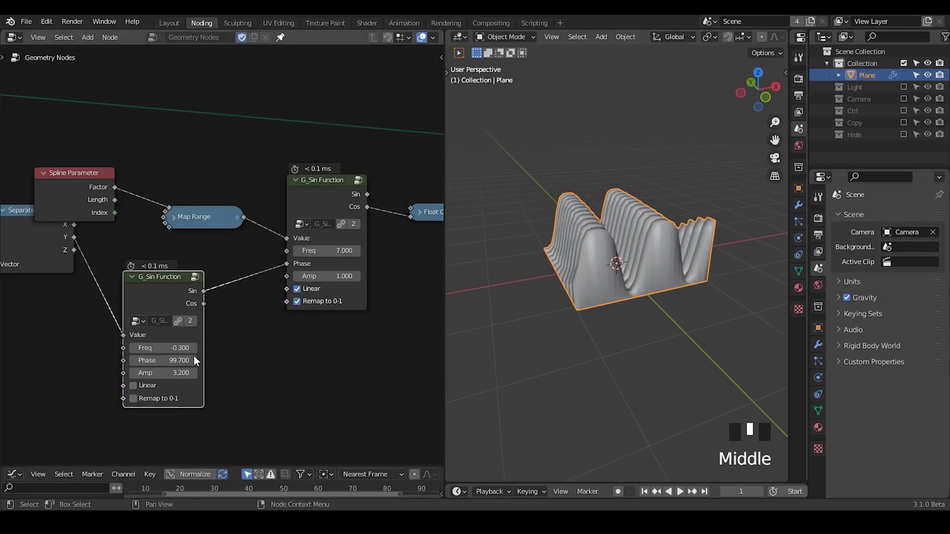
drag(194, 356, 236, 356)
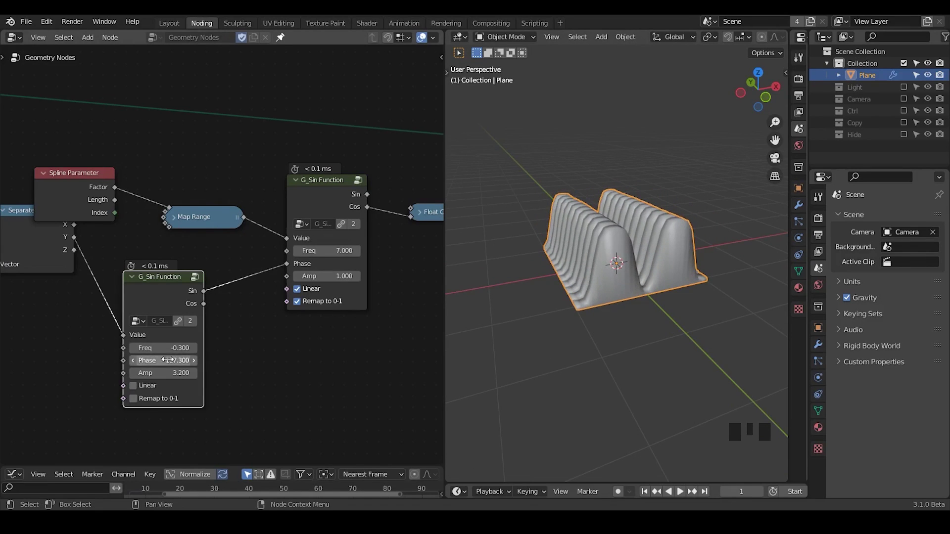
middle_drag(640, 302, 619, 294)
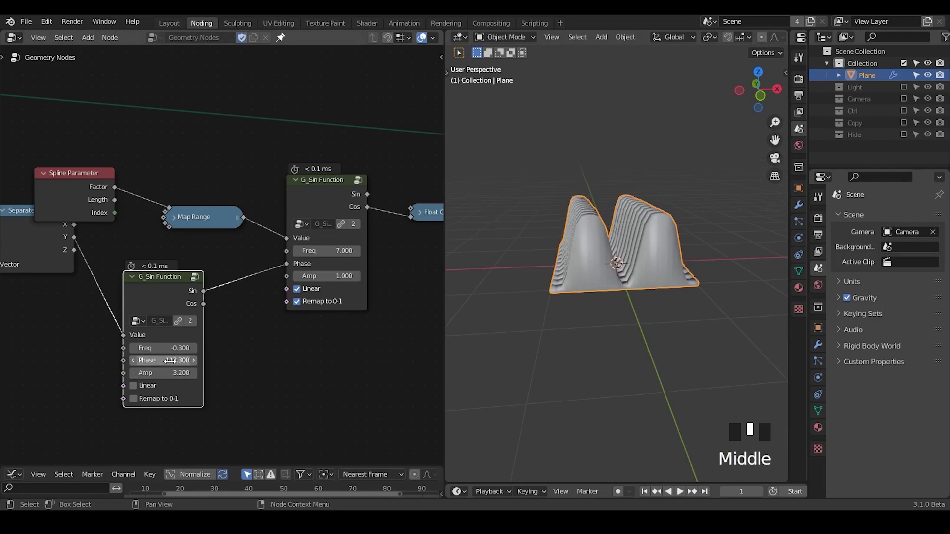
drag(170, 361, 174, 360)
Step: Annotate diagonal strokes along the slanted ridges and a double-headed horizontal arrow above the strips
key(d)
drag(539, 232, 586, 171)
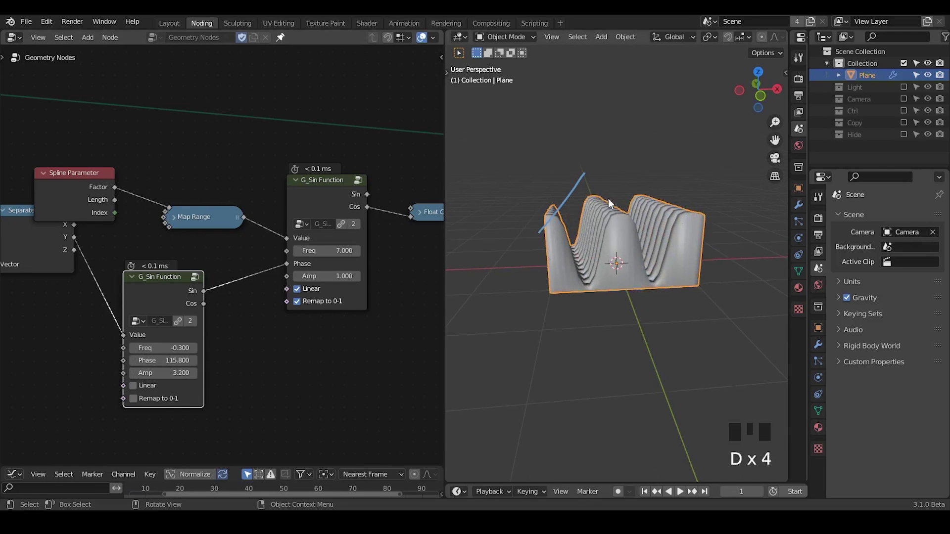
key(d)
drag(574, 240, 594, 207)
key(d)
drag(587, 267, 620, 217)
mouse_move(604, 135)
mouse_down()
mouse_move(653, 132)
mouse_move(662, 149)
mouse_move(551, 142)
mouse_up()
mouse_move(560, 128)
mouse_down()
mouse_move(536, 149)
mouse_move(569, 168)
mouse_up()
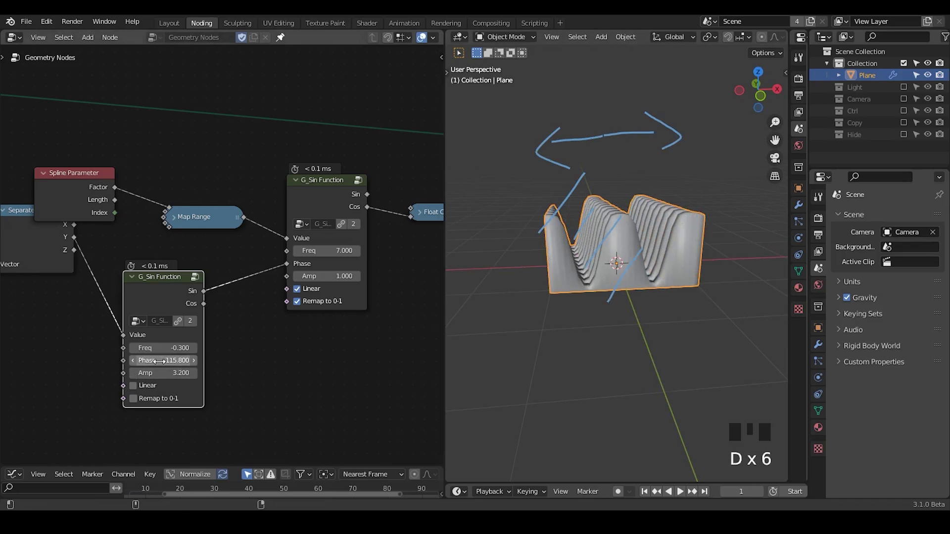
Step: Raise the lower G_Sin Function's Phase to 132.800 and move the Separate XYZ node down beside it
drag(169, 360, 189, 361)
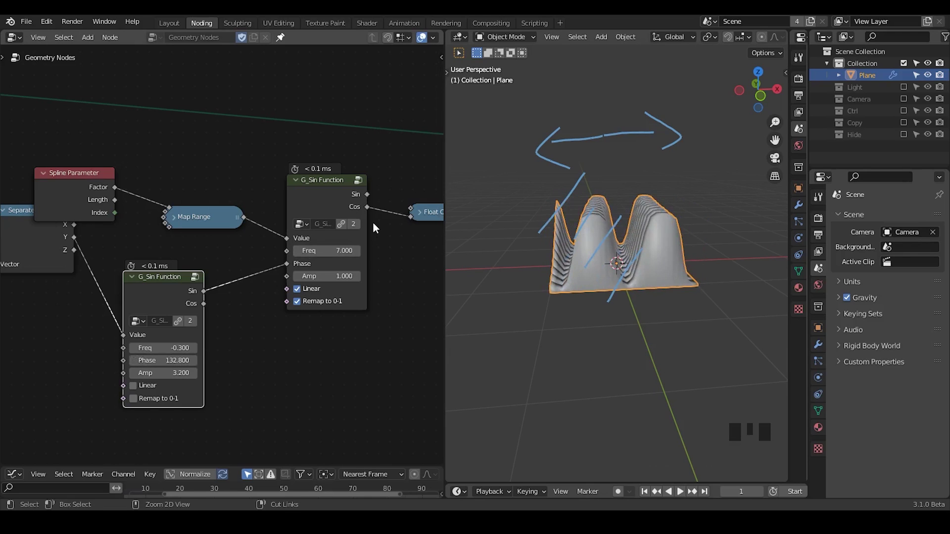
ctrl+middle_drag(373, 222, 369, 248)
drag(75, 240, 65, 286)
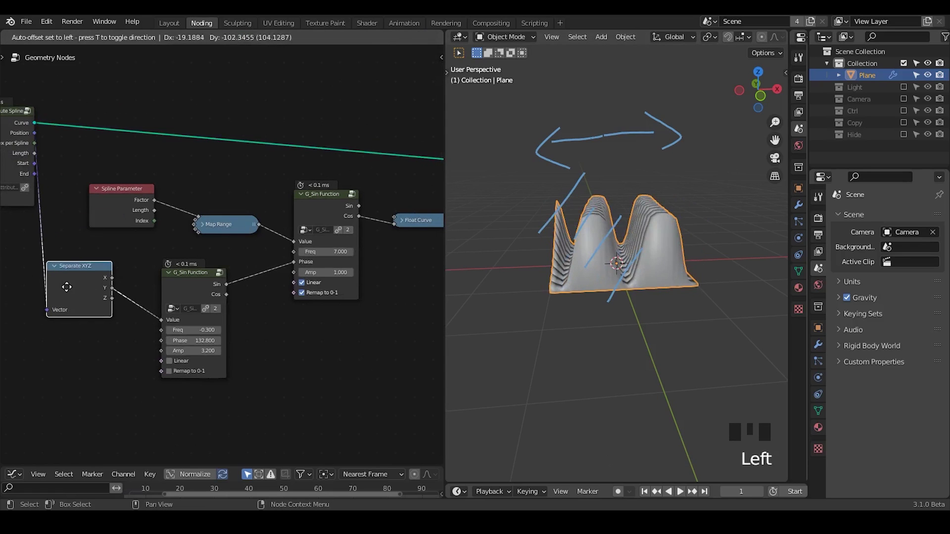
Step: Erase the viewport annotations and raise the lower G_Sin Function's Phase to 150.900
mouse_move(642, 141)
right_down()
mouse_move(592, 136)
mouse_move(515, 303)
mouse_move(666, 259)
right_up()
middle_drag(317, 277, 294, 234)
drag(173, 301, 242, 301)
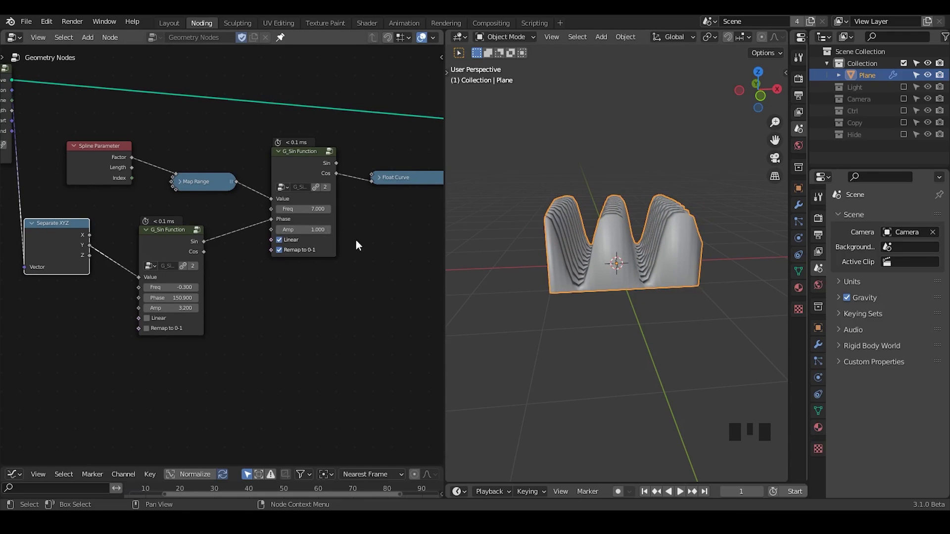
Step: Raise the upper G_Sin Function's Freq to 8.600
middle_drag(622, 283, 616, 289)
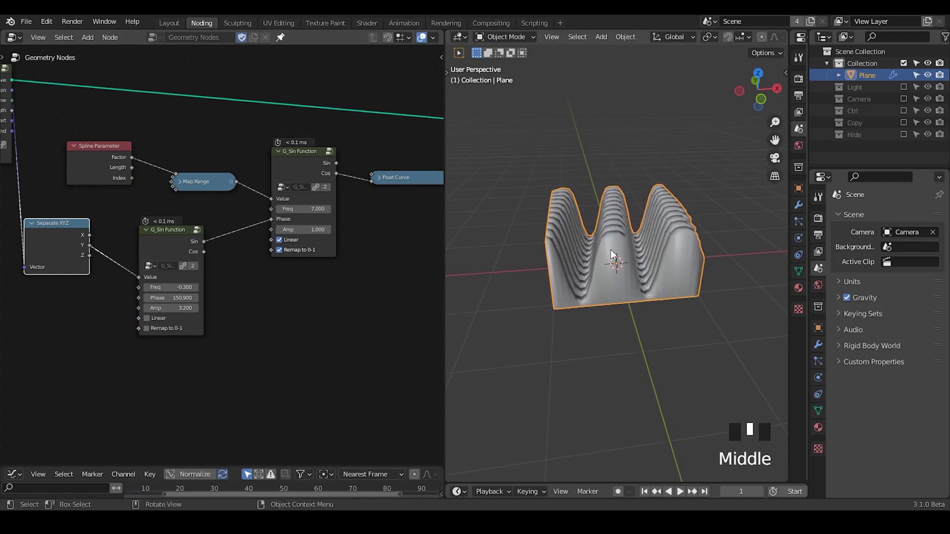
mouse_move(300, 208)
mouse_down()
mouse_move(270, 208)
mouse_move(316, 208)
mouse_up()
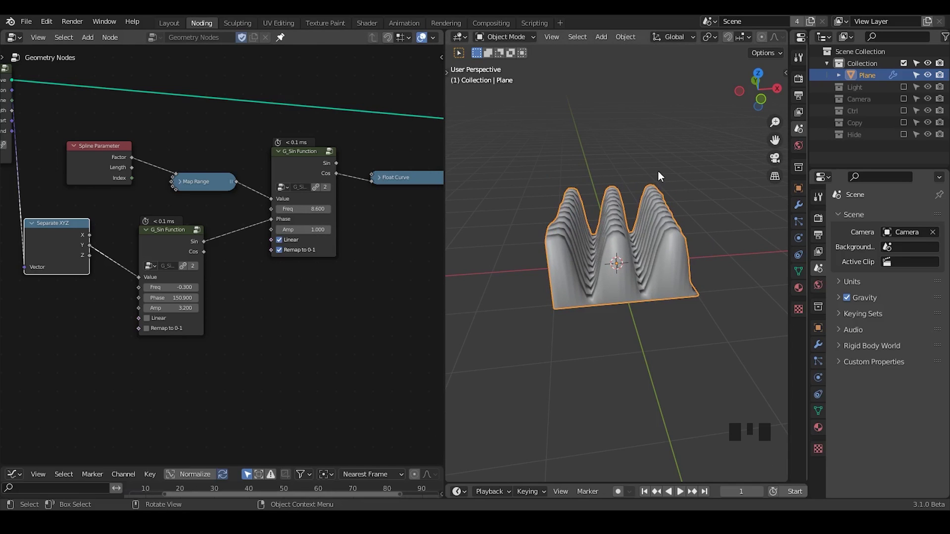
middle_drag(361, 225, 219, 265)
Step: Annotate diagonal strokes along both sides of the strips in the viewport, following the slanted ridges
key(d)
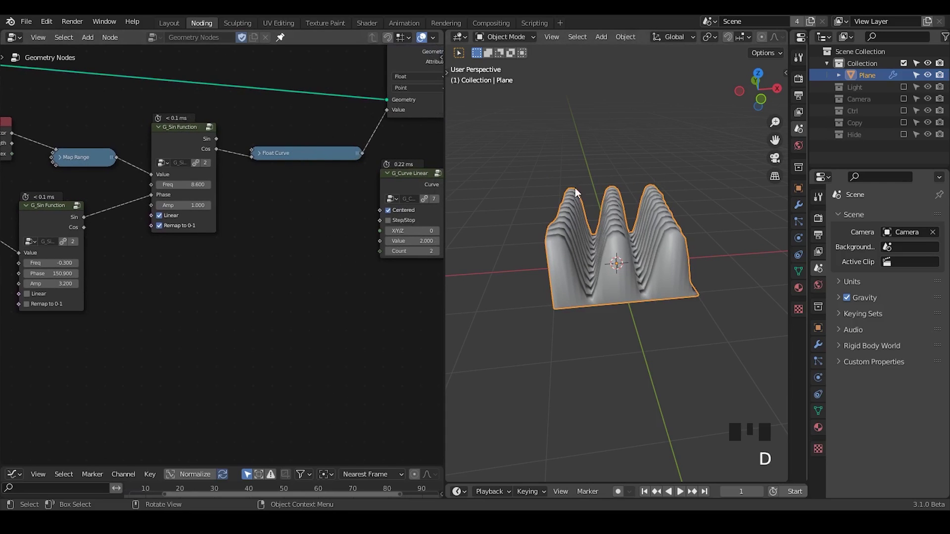
mouse_move(573, 190)
mouse_down()
mouse_move(532, 220)
mouse_move(530, 251)
mouse_move(542, 274)
mouse_move(533, 320)
mouse_up()
drag(572, 285, 548, 332)
mouse_move(677, 169)
mouse_down()
mouse_move(654, 194)
mouse_move(638, 326)
mouse_up()
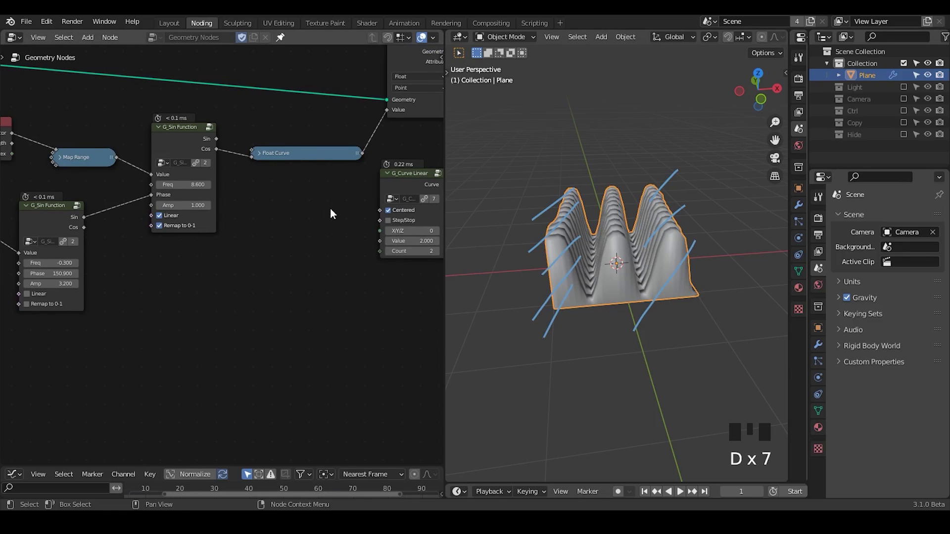
Step: Add a Math node set to Multiply and insert it between Float Curve and Capture Attribute
key(ctrl+a)
text(math)
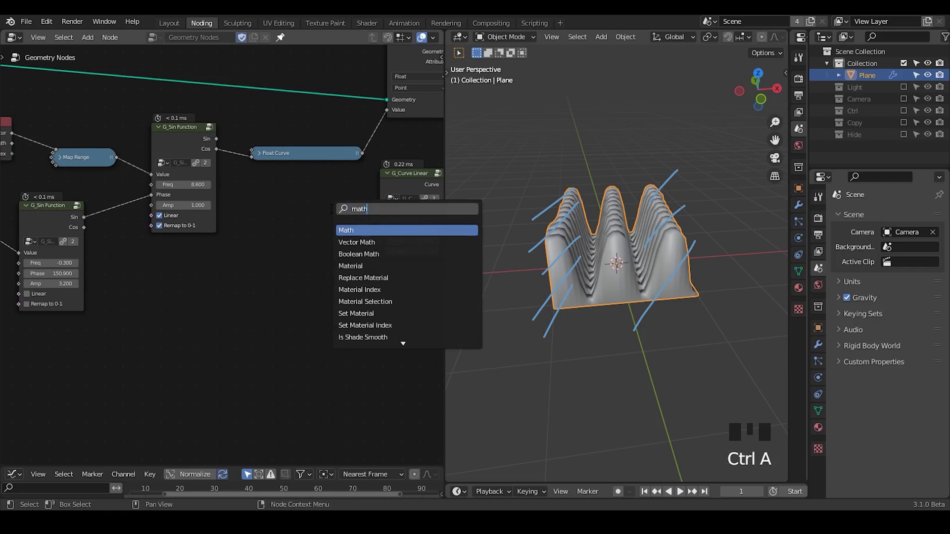
key(Return)
click(284, 195)
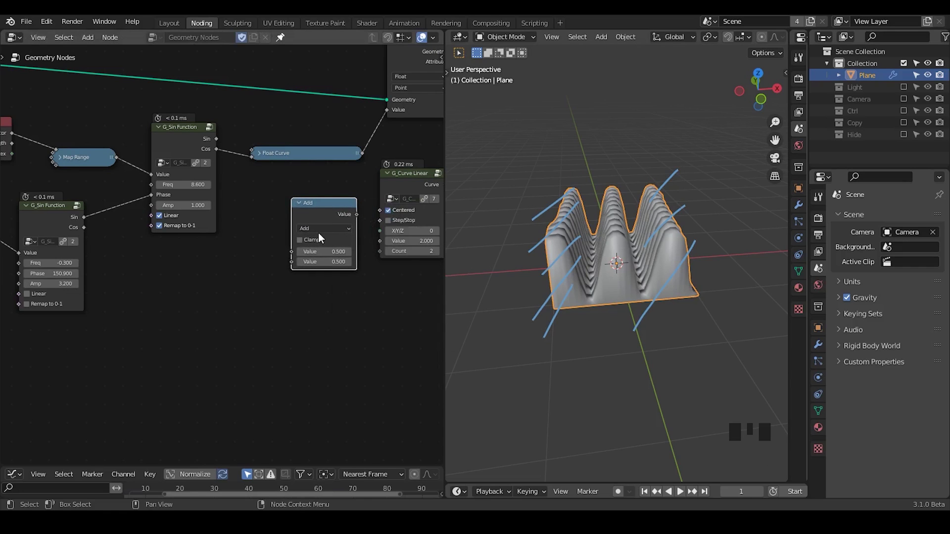
click(319, 228)
click(330, 270)
middle_drag(211, 244, 177, 266)
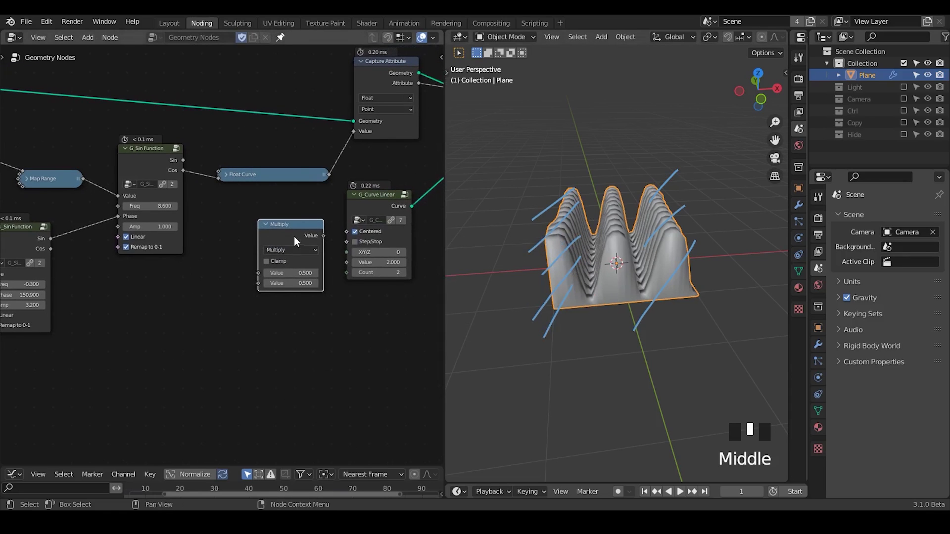
drag(292, 231, 346, 164)
Step: Set the second value of the Multiply node after Float Curve to 0
middle_drag(286, 218, 379, 201)
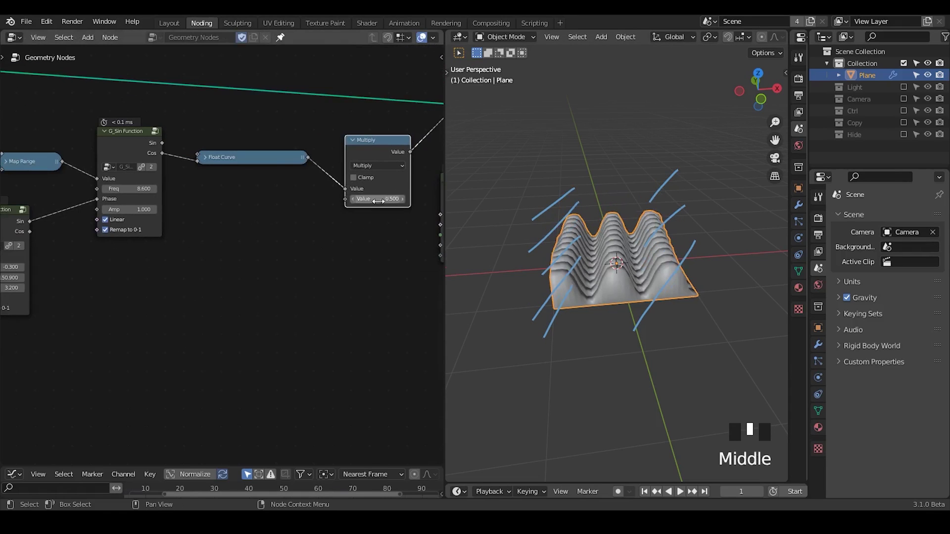
click(379, 202)
text(0)
key(Return)
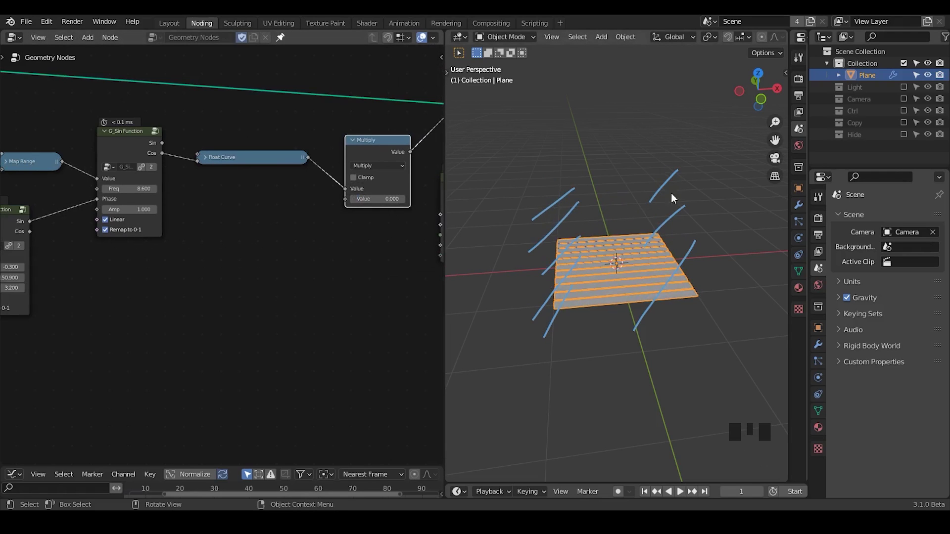
Step: Vary the second value of the Multiply node after Float Curve, ending at 1.000
drag(382, 200, 439, 200)
click(382, 201)
text(1)
key(Return)
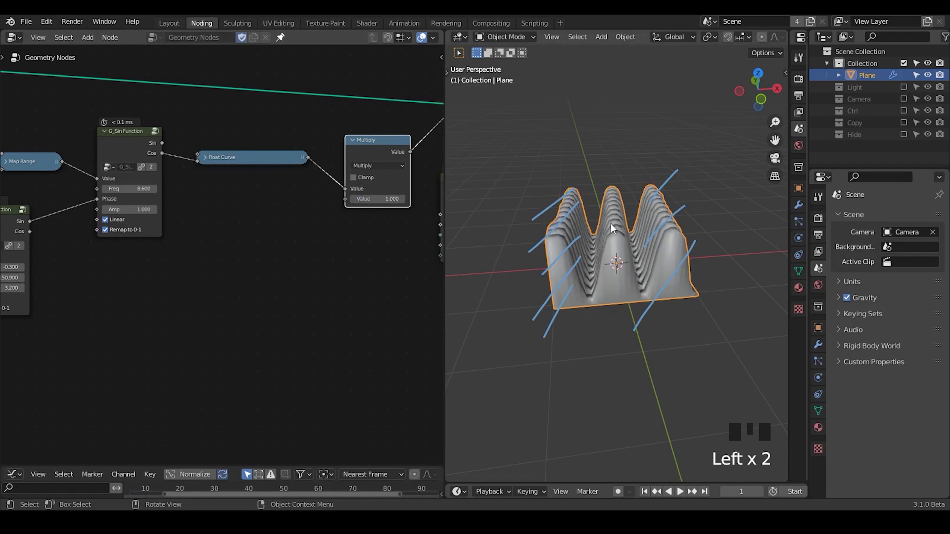
Step: Duplicate the Multiply node and insert the copy between Map Range and the upper G_Sin Function
middle_drag(17, 168, 104, 146)
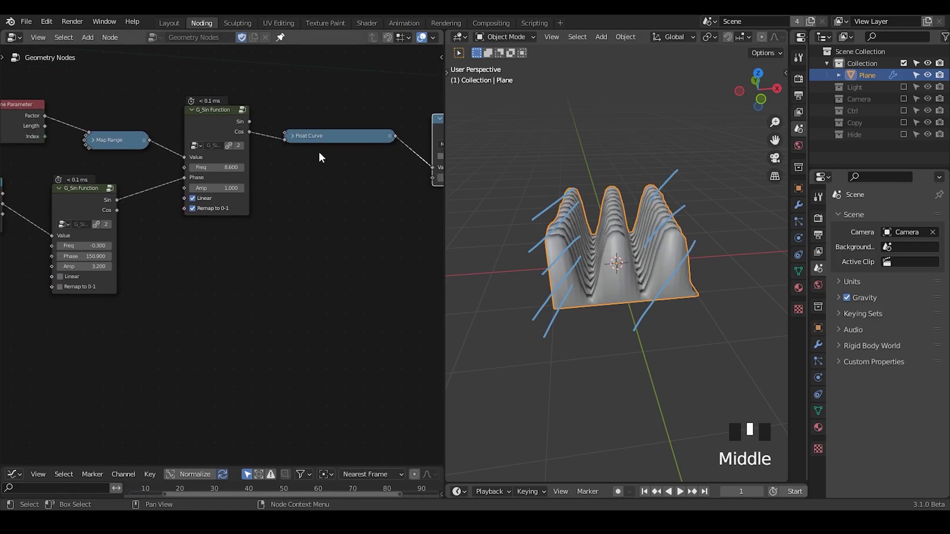
ctrl+middle_drag(289, 206, 411, 152)
key(shift+d)
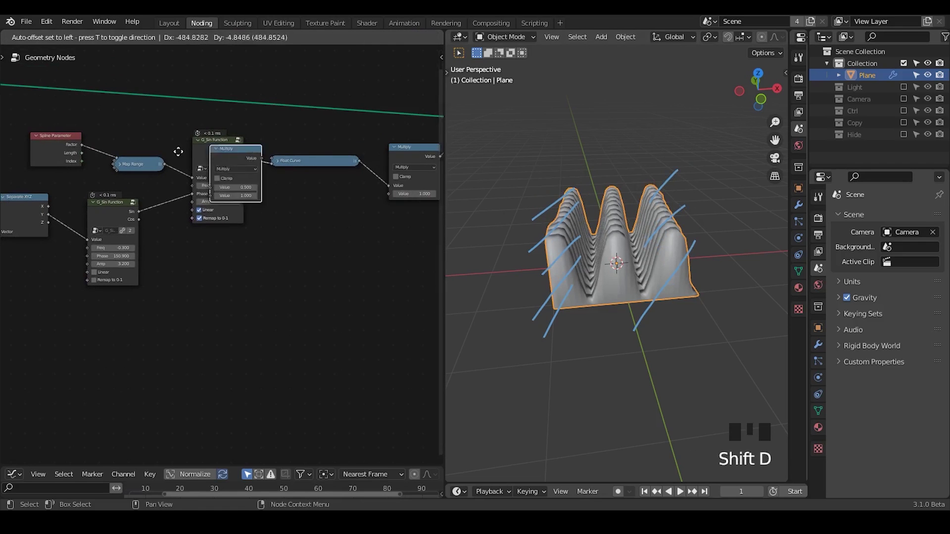
click(178, 151)
middle_drag(186, 142, 197, 196)
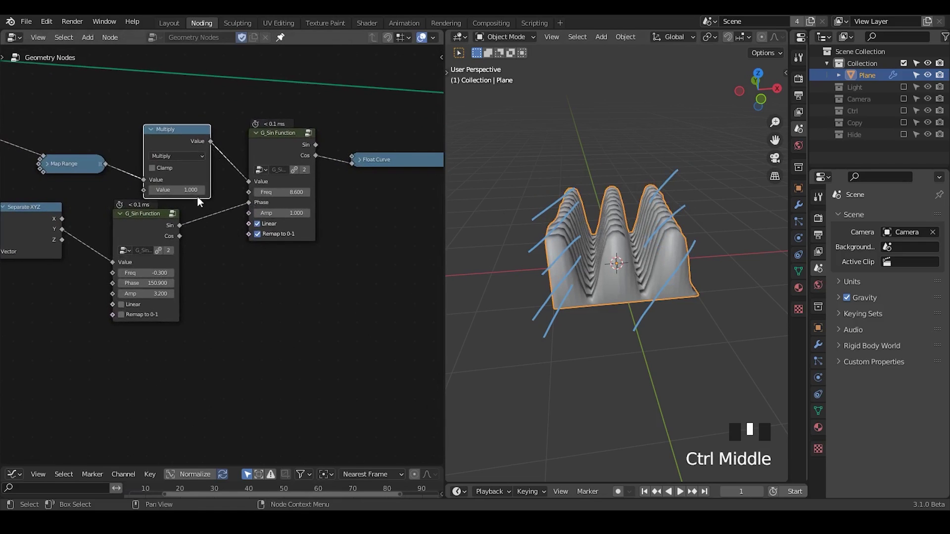
drag(173, 138, 180, 129)
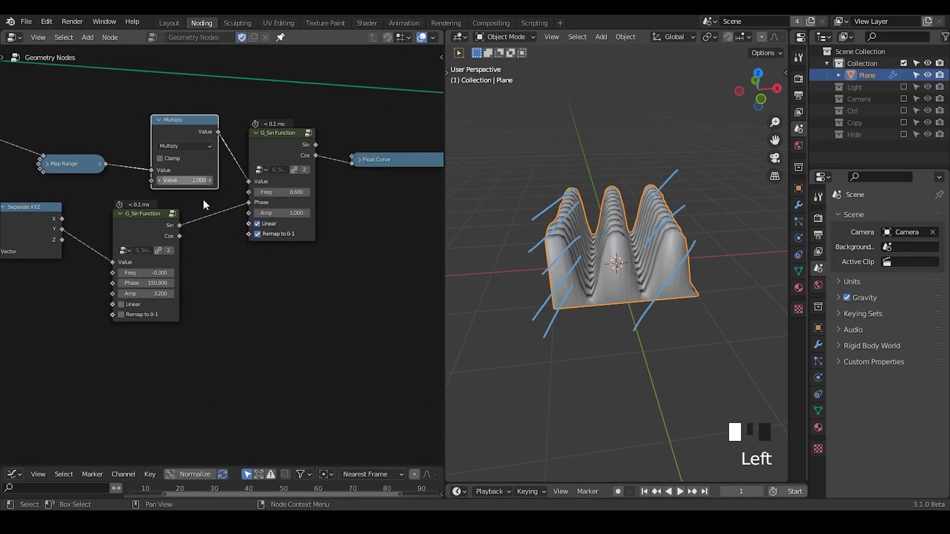
click(184, 180)
click(177, 131)
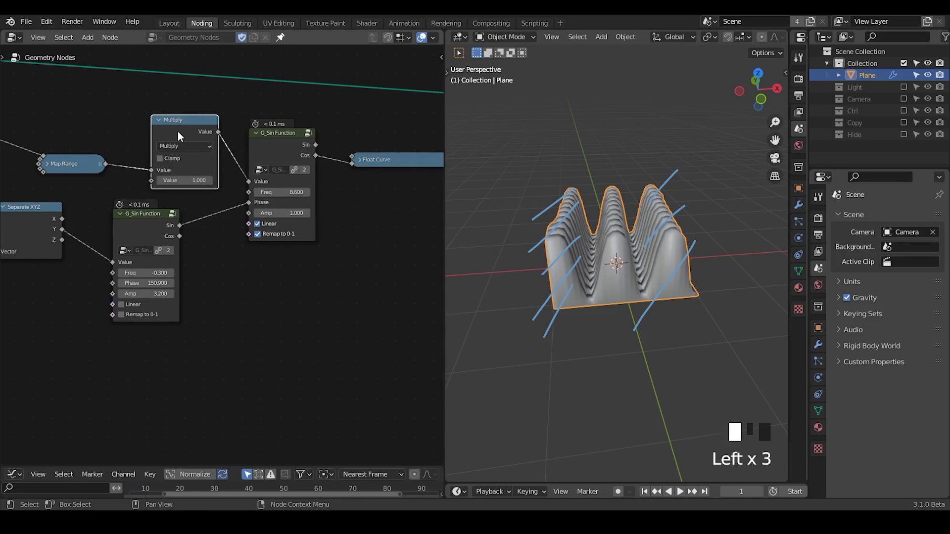
Step: Duplicate the Multiply node into the empty area below Float Curve and change the copy's operation to Sine
key(shift+d)
click(381, 285)
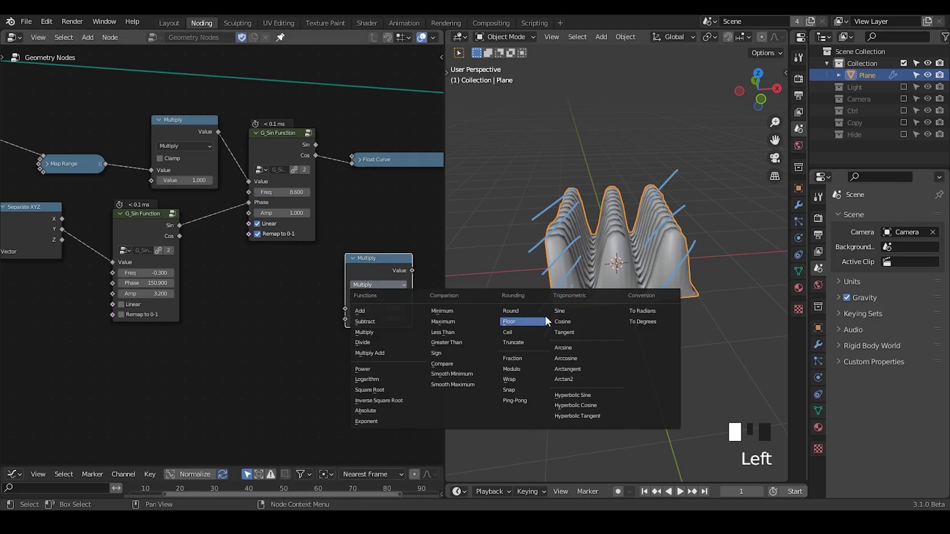
click(559, 311)
middle_drag(366, 257, 323, 213)
drag(323, 217, 340, 234)
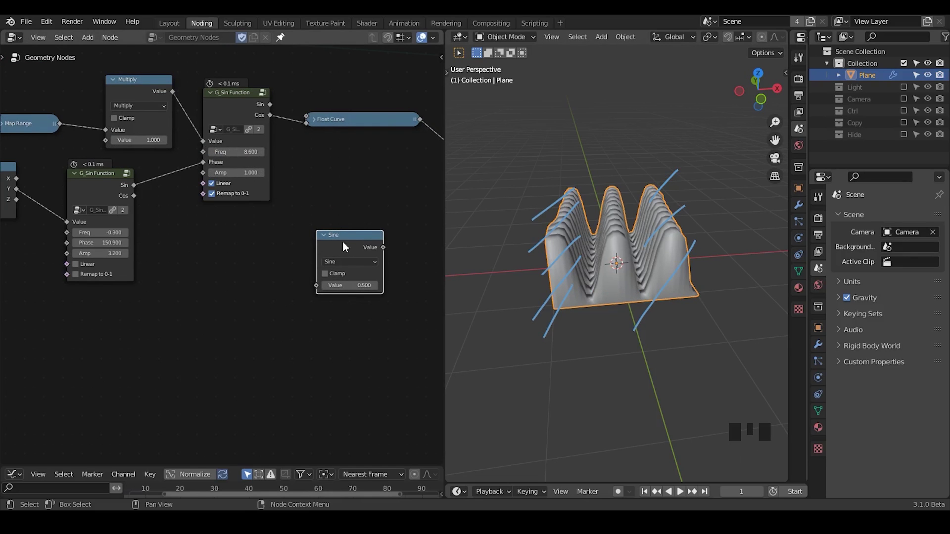
drag(342, 242, 360, 248)
Step: Place an Add node and a Multiply node ahead of the Sine node by duplicating it and changing the operations
key(shift+d)
click(277, 271)
click(277, 271)
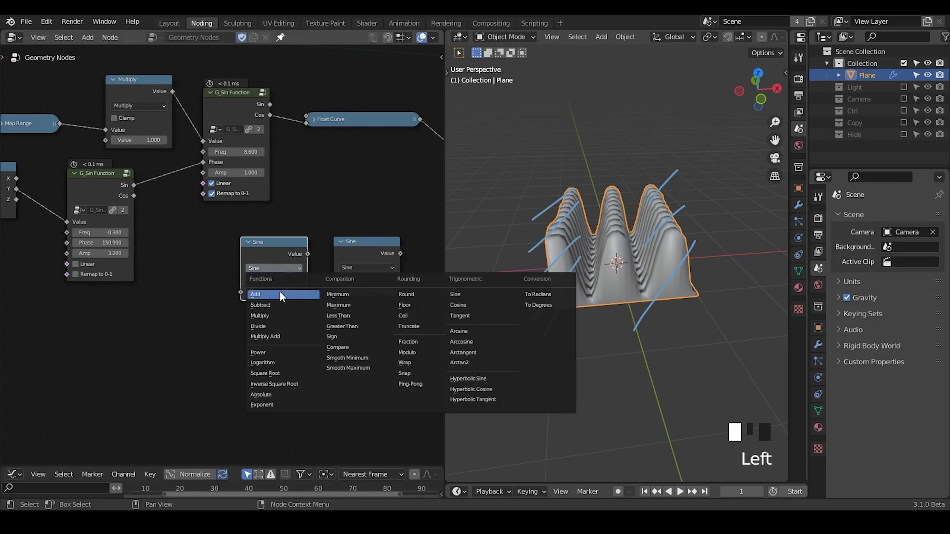
click(280, 291)
key(shift+d)
click(166, 253)
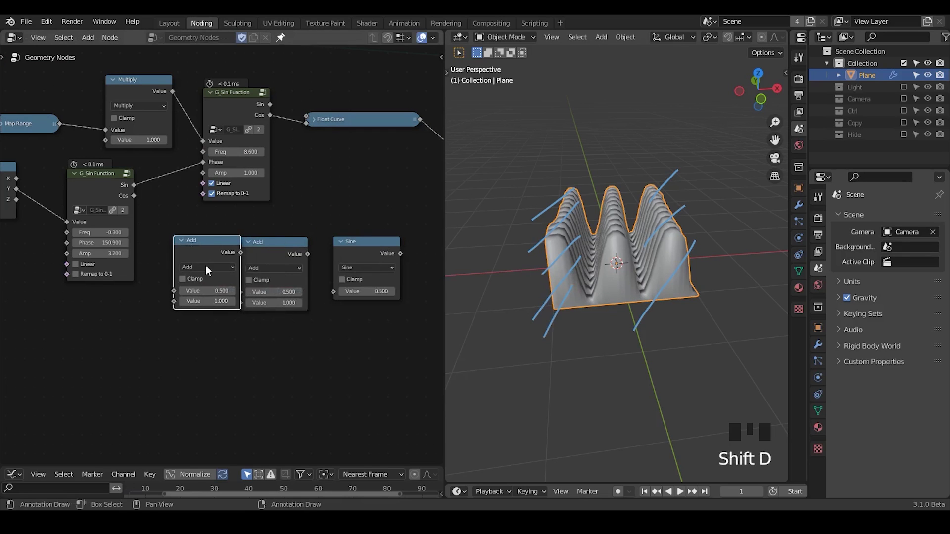
click(206, 265)
click(210, 315)
Step: Duplicate the Add and Multiply nodes and place the copies after the Sine node
click(253, 251)
key(shift+d)
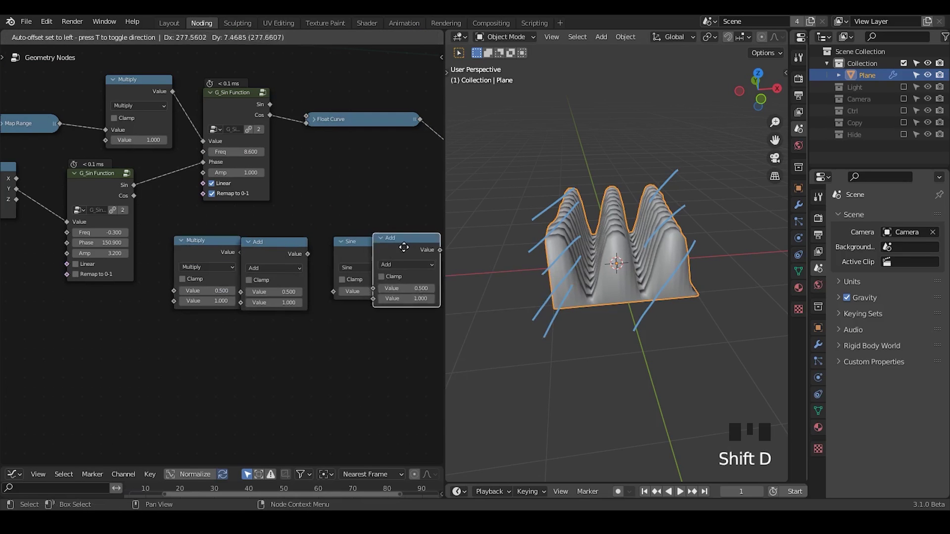
click(409, 238)
middle_drag(230, 243, 116, 248)
click(117, 247)
key(shift+d)
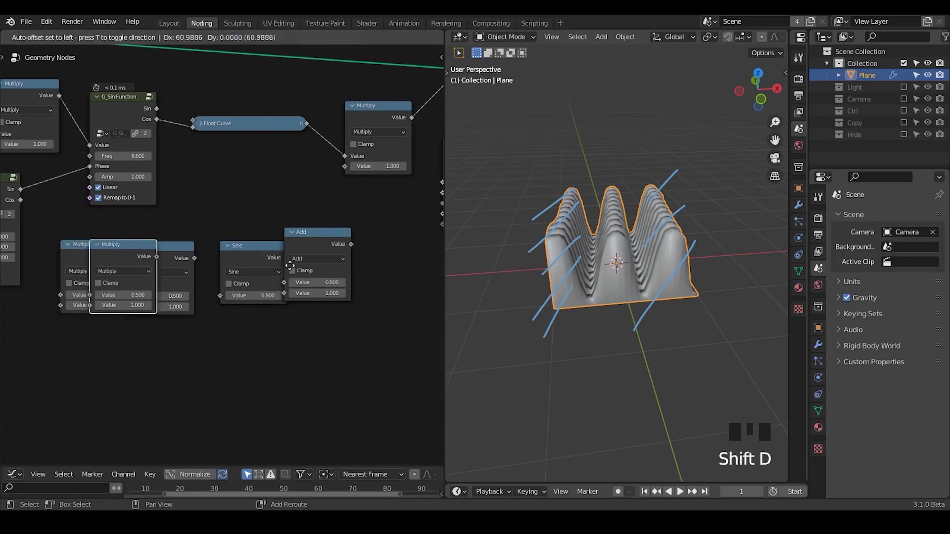
click(403, 256)
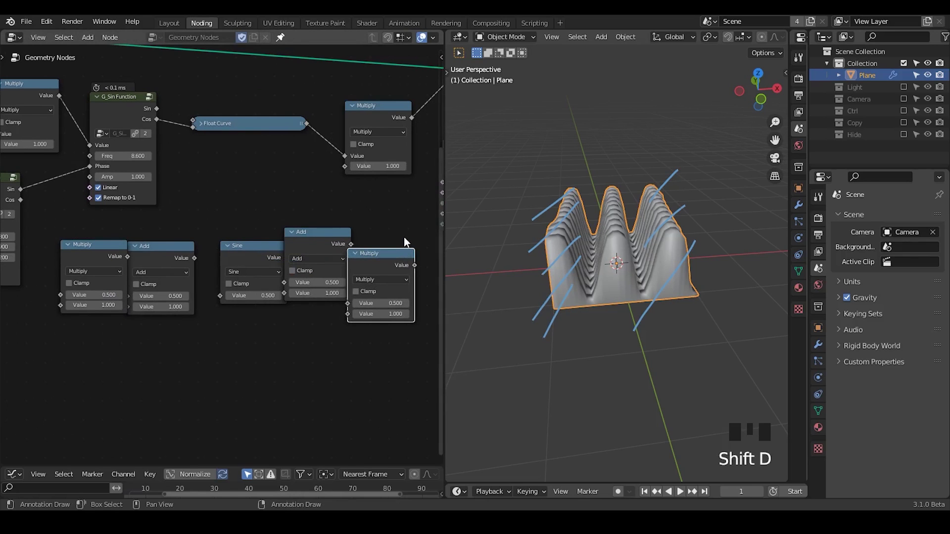
Step: Delete the five unconnected Multiply, Add and Sine demonstration nodes
drag(404, 236, 128, 328)
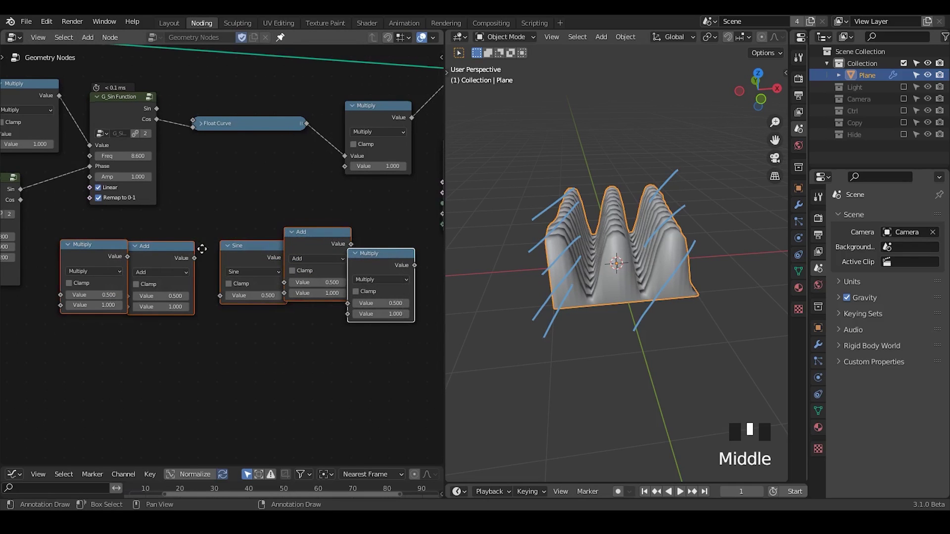
middle_drag(202, 247, 237, 260)
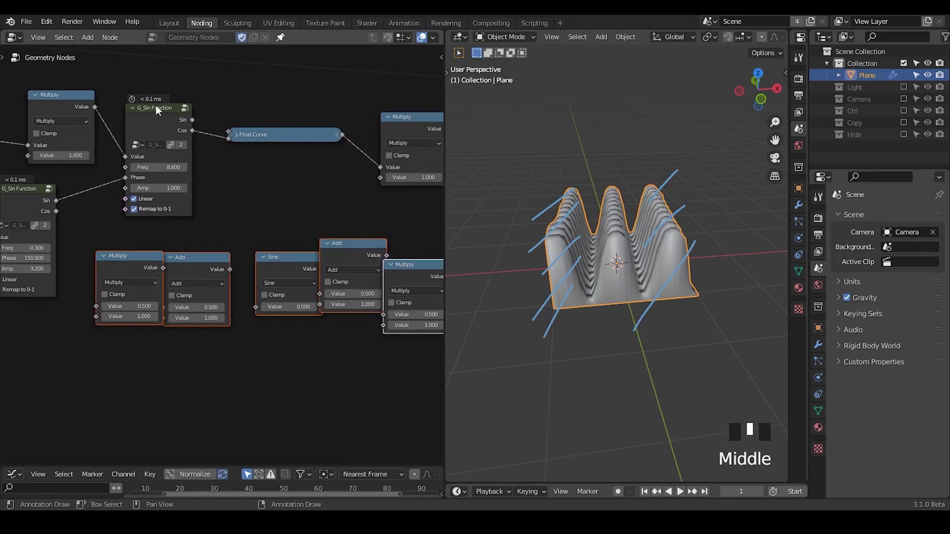
key(x)
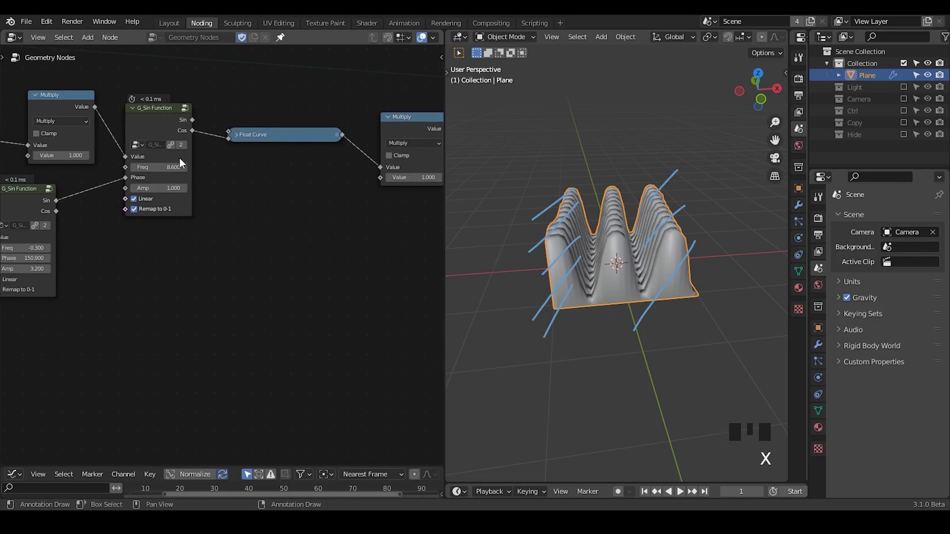
Step: Set the Multiply node feeding the upper G_Sin Function to 8.000 and that function's Freq to 1.000
middle_drag(101, 229, 223, 268)
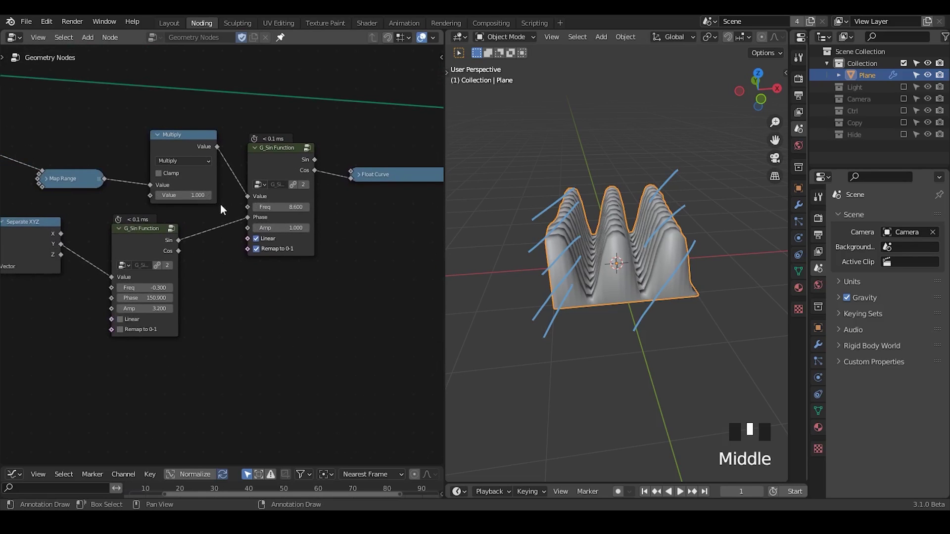
click(193, 194)
text(8)
key(Return)
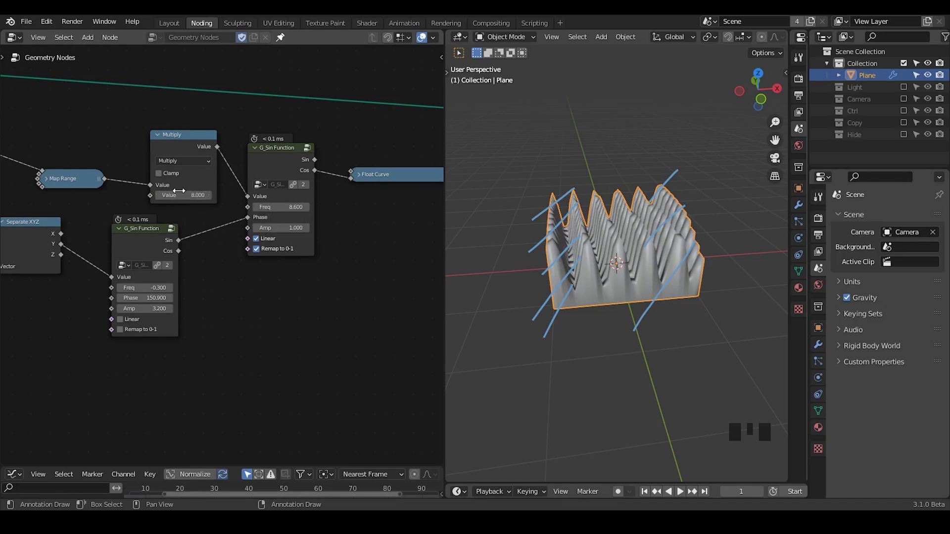
click(273, 207)
text(1)
click(365, 257)
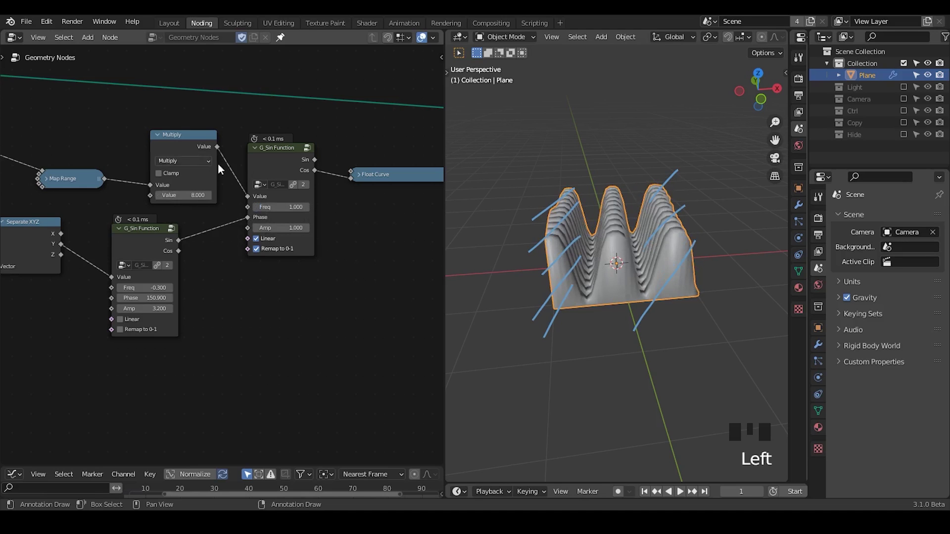
Step: Duplicate the Multiply node below the upper G_Sin Function and change the copy's operation to Absolute
mouse_move(300, 241)
middle_down()
mouse_move(252, 233)
mouse_move(290, 233)
middle_up()
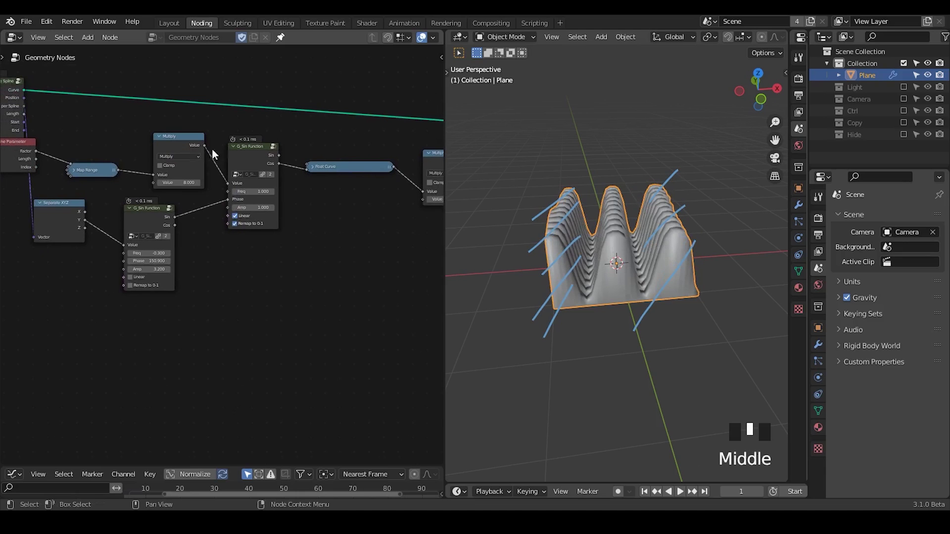
click(186, 146)
key(shift+d)
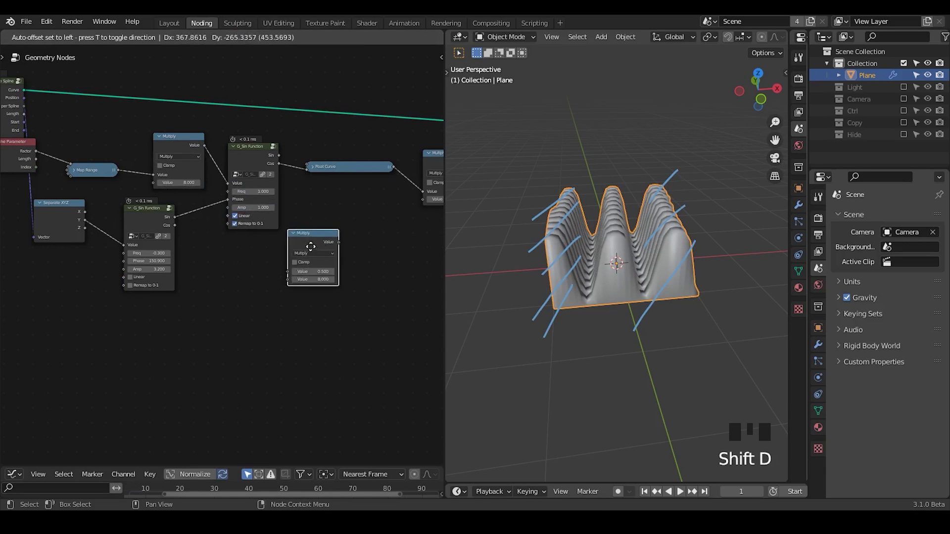
click(304, 244)
ctrl+middle_drag(304, 244, 332, 244)
click(331, 252)
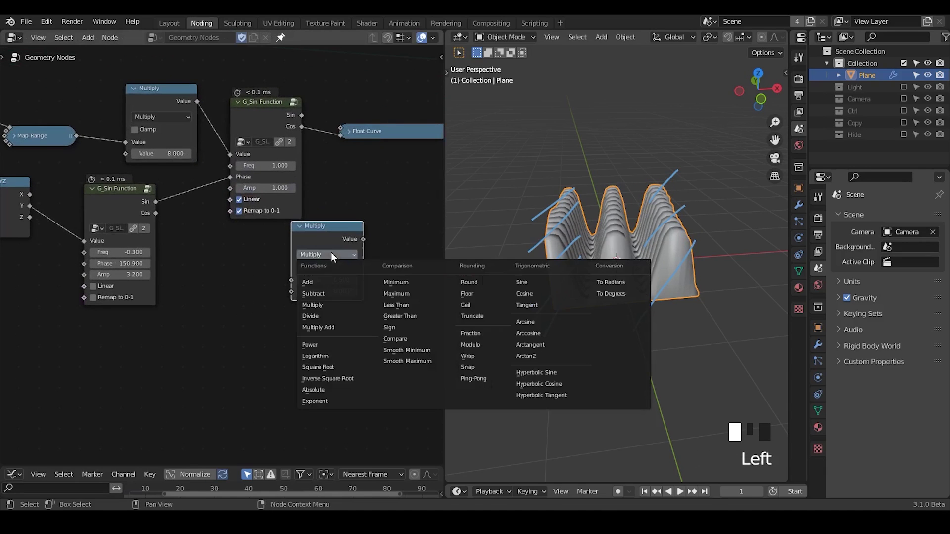
click(326, 390)
Step: Check the Map Range node's settings, collapse it again and move the Spline Parameter node closer to it
middle_drag(35, 139, 139, 137)
click(140, 168)
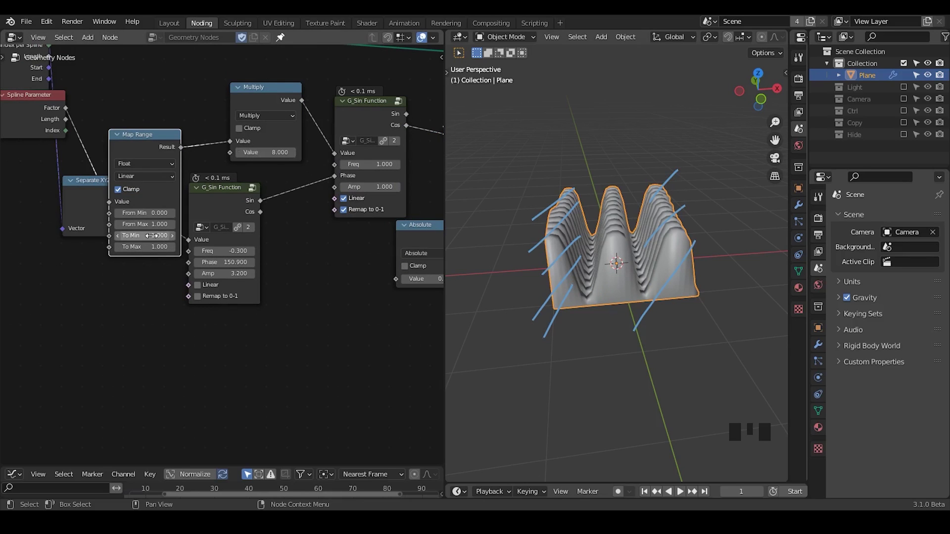
click(117, 133)
drag(16, 109, 50, 94)
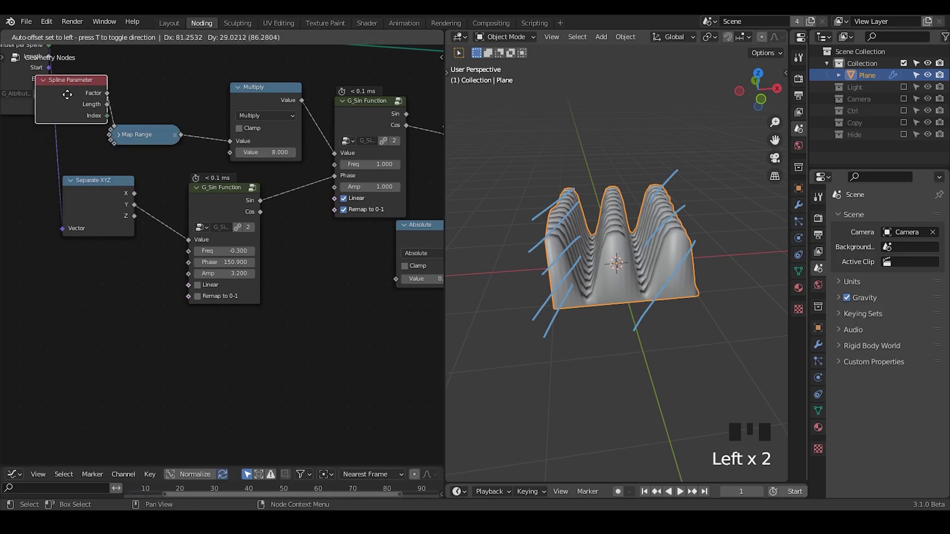
Step: Connect the 8.000 Multiply node's output to the Absolute node's value, and collapse the upper G_Sin Function node
middle_drag(276, 253, 182, 266)
drag(207, 112, 303, 292)
click(249, 114)
middle_drag(364, 234, 261, 233)
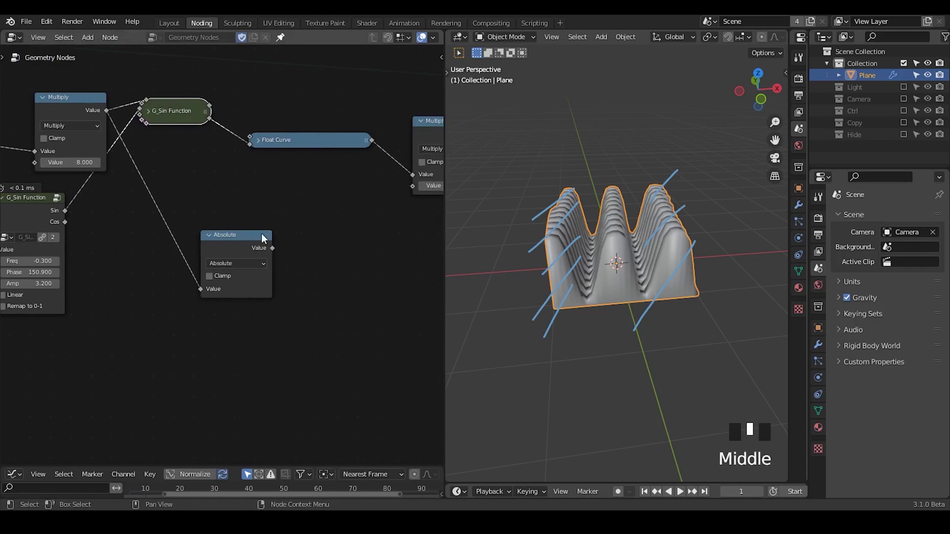
drag(240, 236, 199, 241)
Step: Add a Compare node beside the Absolute node and set its operation to Less Than
key(ctrl+a)
text(compare)
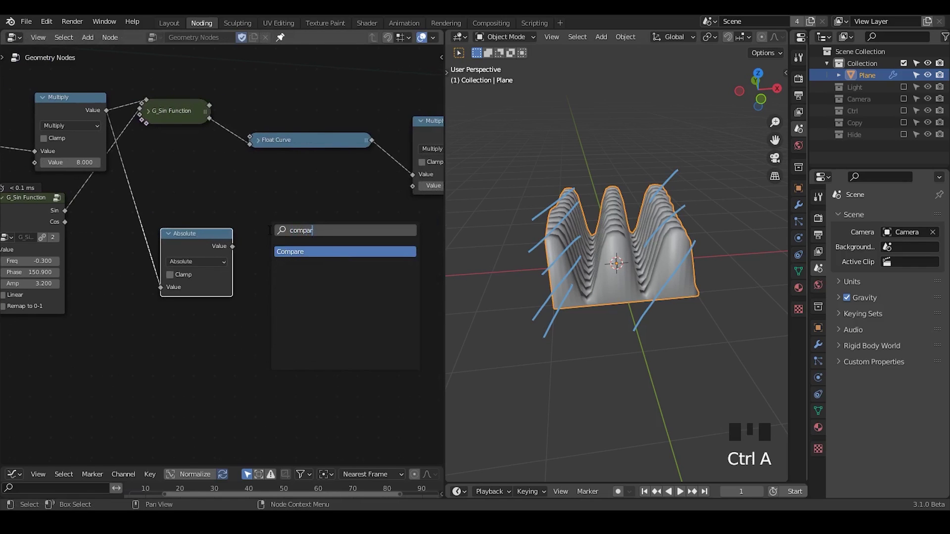
key(Return)
click(304, 214)
click(338, 261)
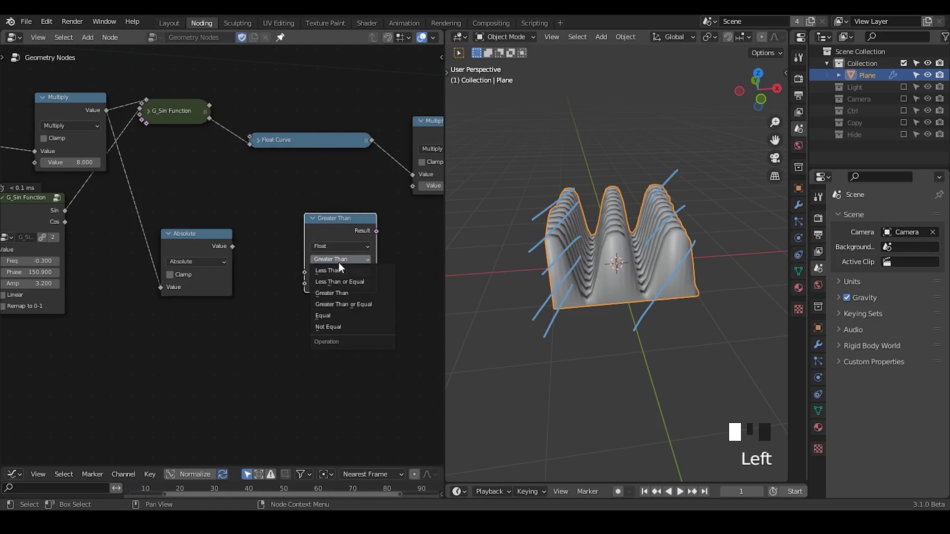
click(329, 271)
Step: Link the Absolute output to Less Than's A input, and its result to the second value of the Multiply after Float Curve
middle_drag(284, 238, 204, 209)
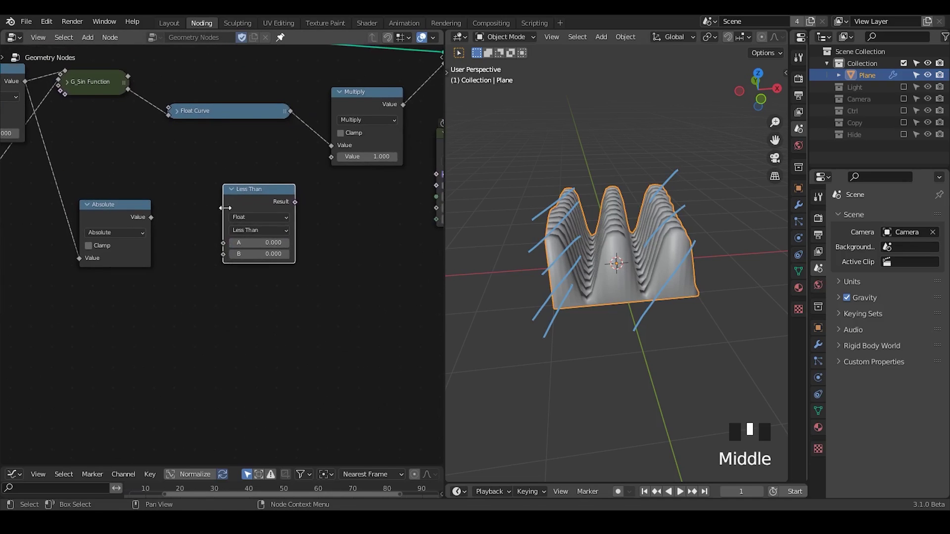
drag(294, 201, 343, 176)
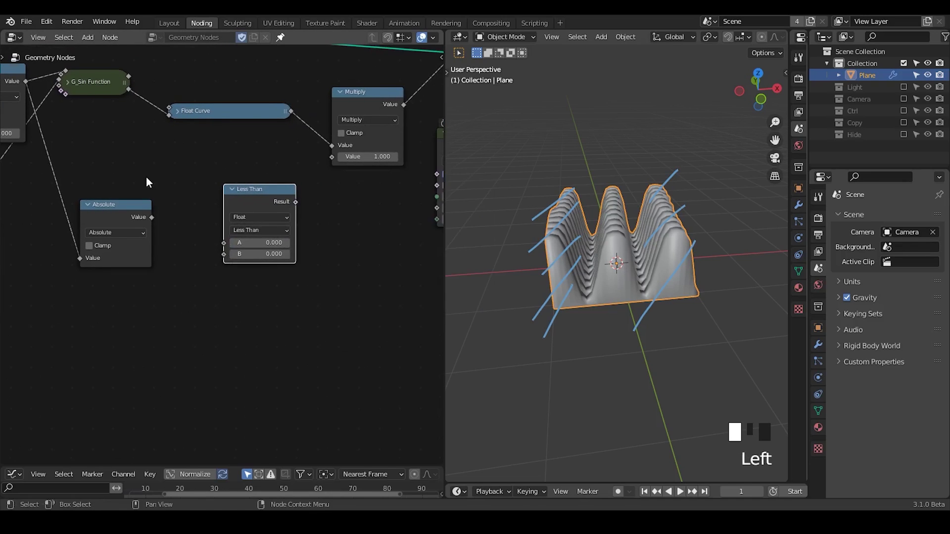
drag(153, 217, 224, 243)
drag(248, 198, 207, 186)
key(d)
drag(292, 201, 307, 203)
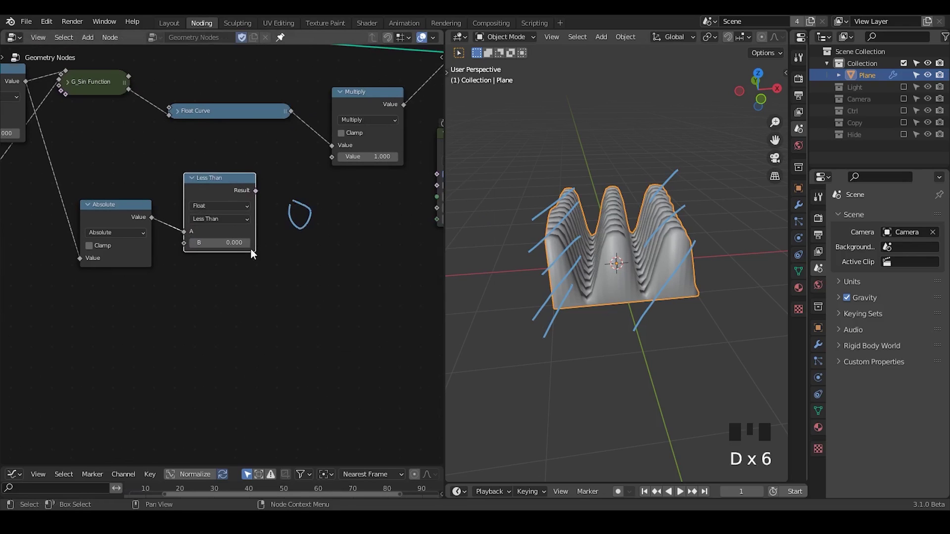
drag(250, 191, 328, 161)
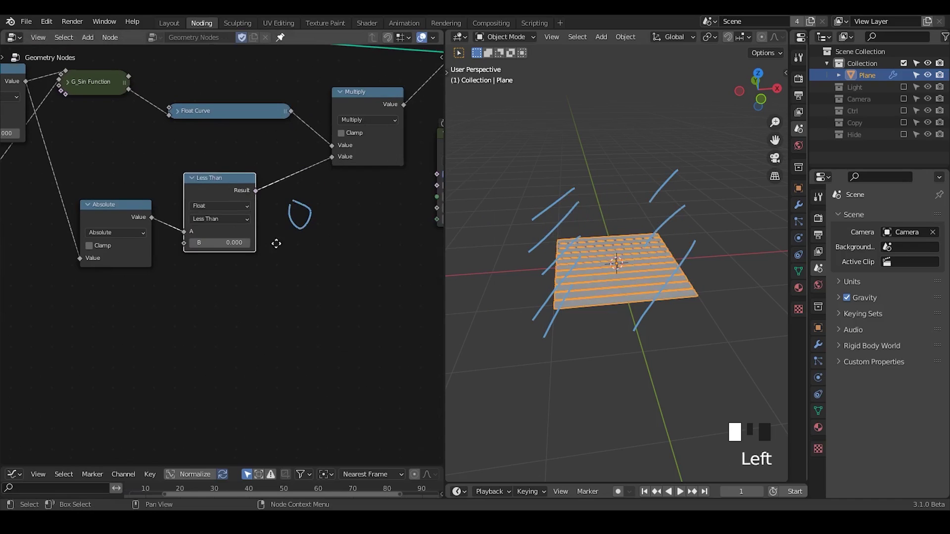
Step: Set the Less Than node's B threshold to 2.500 and shift the node slightly away from Absolute
middle_drag(236, 247, 312, 250)
mouse_move(312, 250)
mouse_down()
mouse_move(376, 249)
mouse_move(341, 249)
mouse_up()
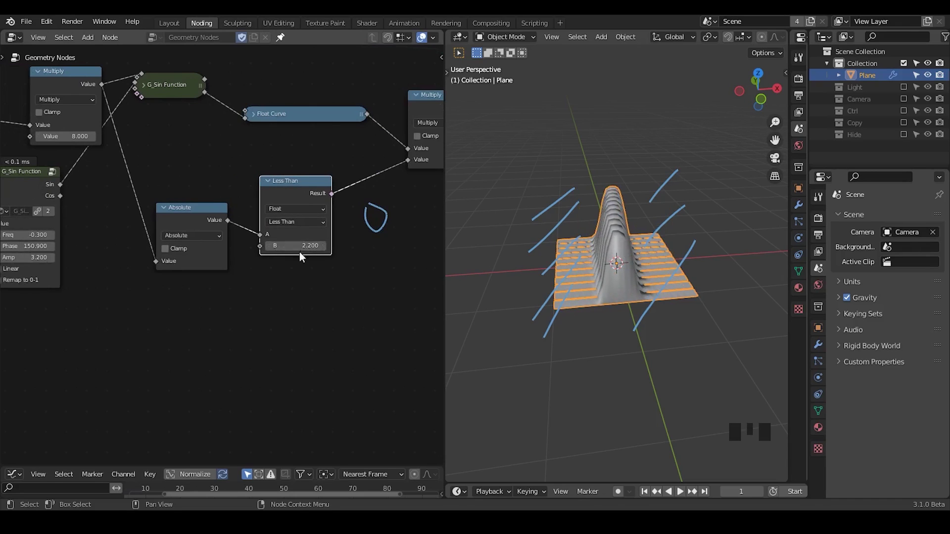
drag(294, 190, 306, 188)
mouse_move(319, 245)
mouse_down()
mouse_move(340, 245)
mouse_move(321, 245)
mouse_up()
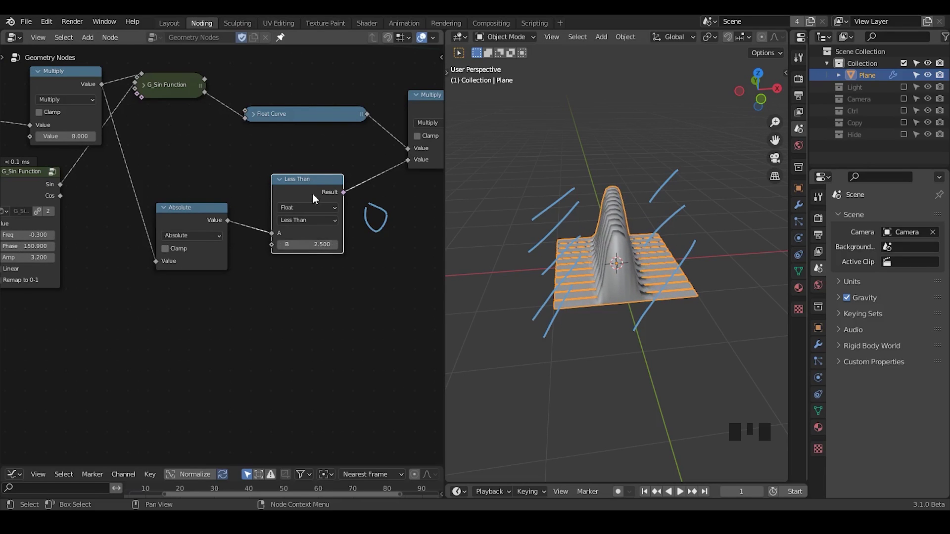
Step: Space out the Less Than, Absolute, Multiply and lower G_Sin Function nodes to make room before the Absolute node
drag(313, 194, 351, 194)
drag(192, 225, 231, 225)
middle_drag(183, 292, 273, 317)
drag(111, 208, 117, 221)
middle_drag(296, 230, 102, 131)
drag(136, 118, 123, 111)
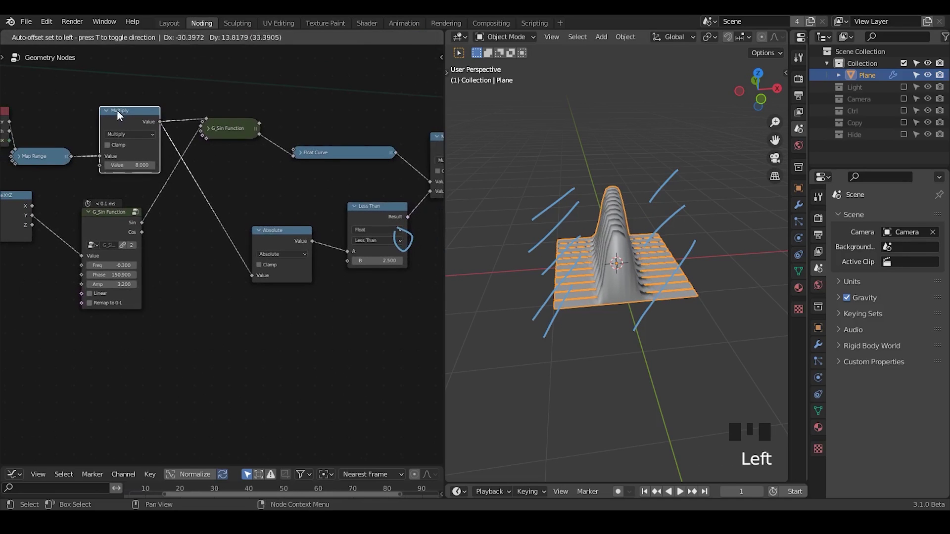
drag(112, 220, 120, 217)
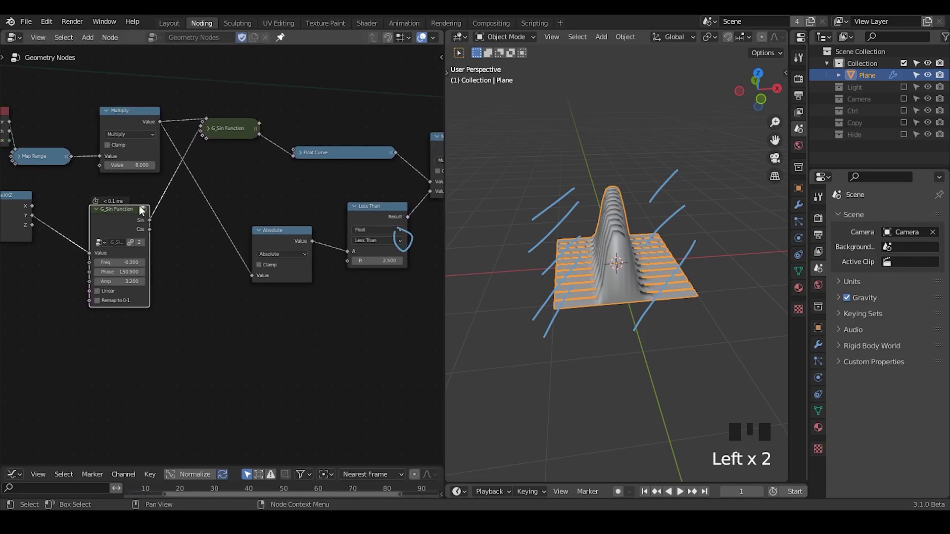
Step: Expand the upper G_Sin Function to examine its phase input against the wave mesh, and collapse it again
click(208, 128)
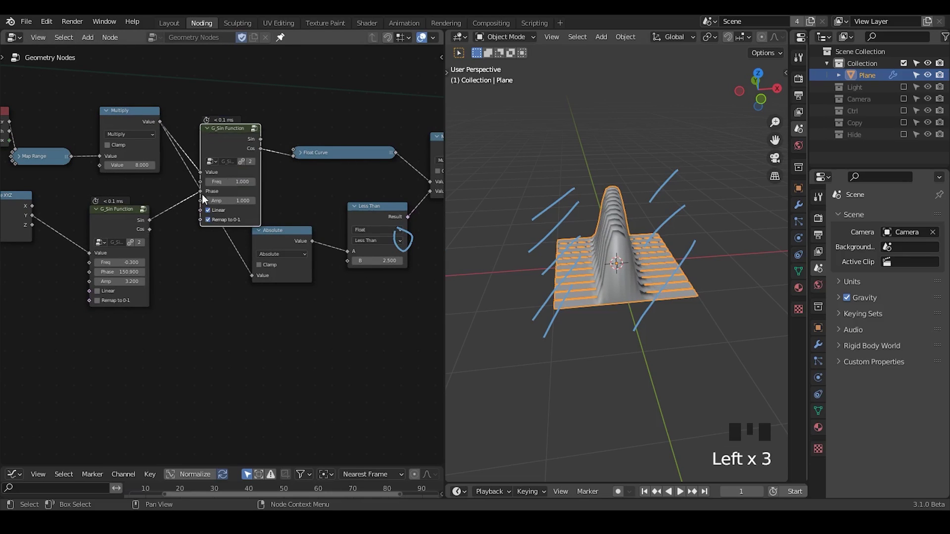
middle_drag(585, 233, 604, 267)
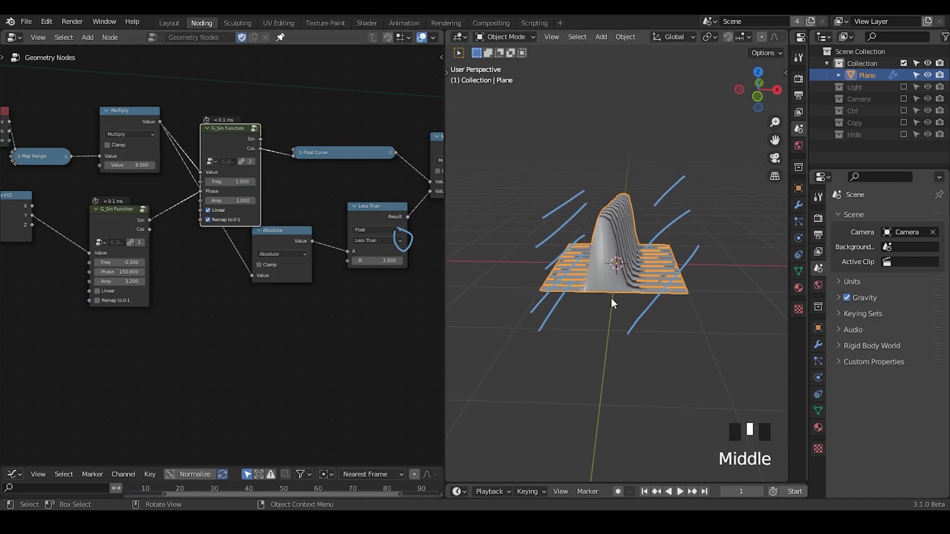
click(208, 129)
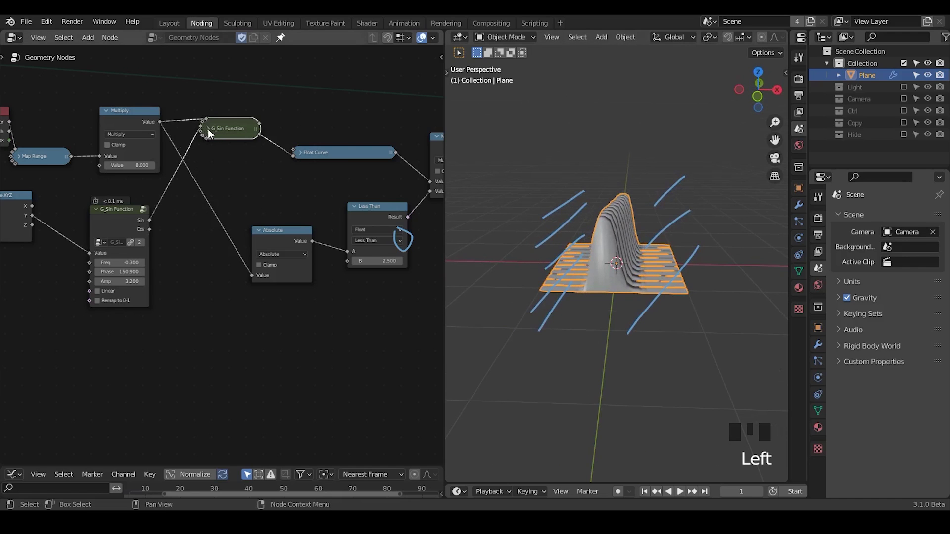
Step: Insert a duplicated Multiply node set to Add before Absolute, and feed the lower G_Sin Function's Sin output into its second value
click(110, 120)
key(shift+d)
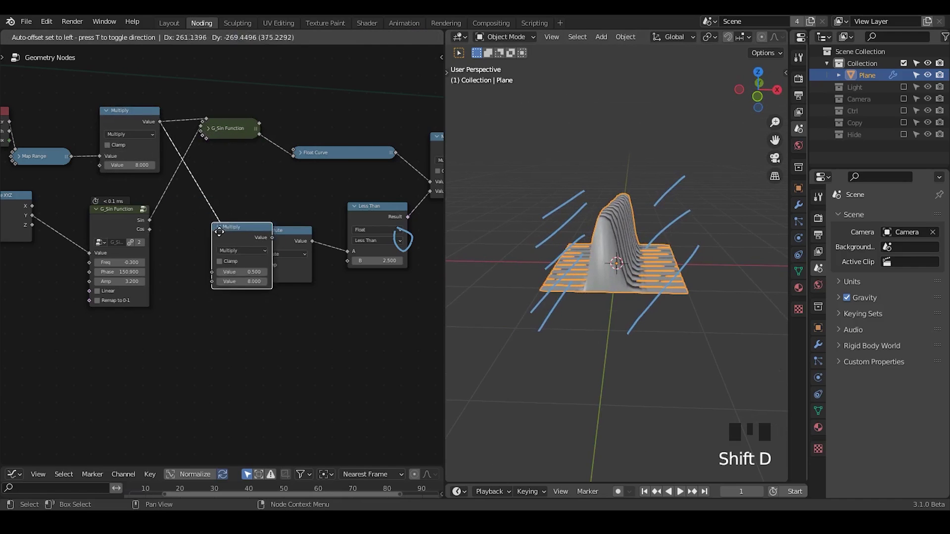
click(208, 230)
click(201, 246)
click(201, 267)
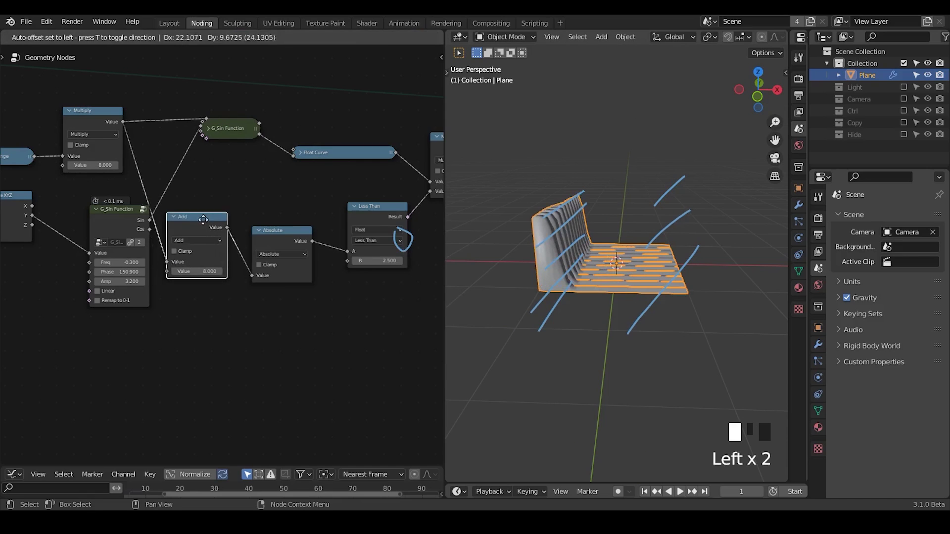
drag(144, 221, 180, 263)
drag(203, 222, 189, 230)
Step: Set Less Than's B threshold to 3.400 and the lower G_Sin Function's Phase to 183.300
middle_drag(569, 248, 596, 261)
mouse_move(381, 260)
mouse_down()
mouse_move(411, 261)
mouse_move(398, 260)
mouse_up()
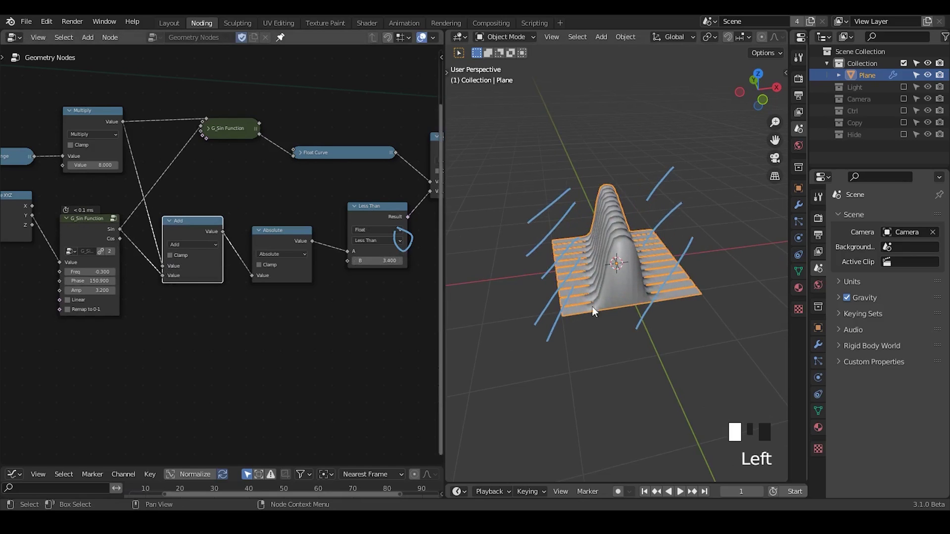
middle_drag(592, 306, 644, 322)
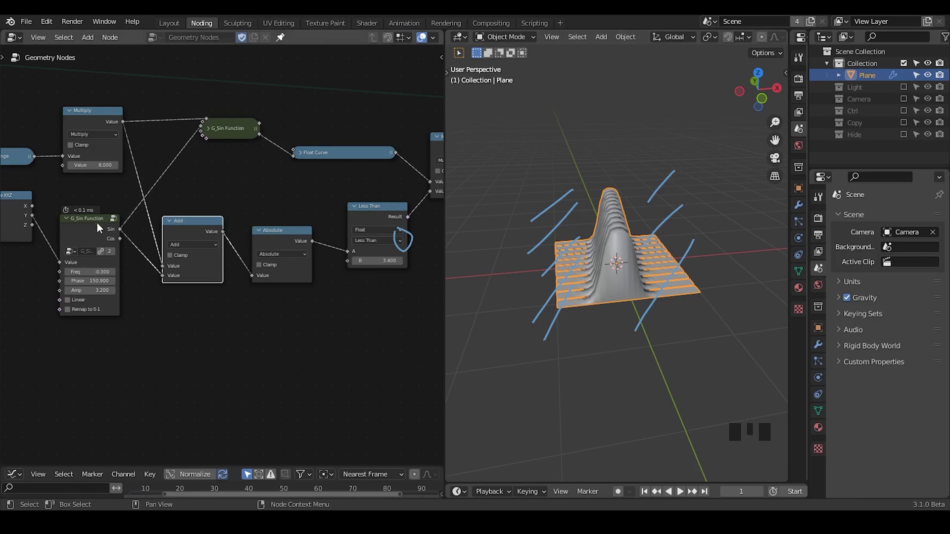
mouse_move(89, 280)
mouse_down()
mouse_move(121, 281)
mouse_move(95, 280)
mouse_move(108, 280)
mouse_up()
Step: Mute the Add node, mark both edges of the masked wave area with annotation lines, and unmute the node
key(m)
middle_drag(611, 247, 602, 244)
drag(583, 184, 591, 354)
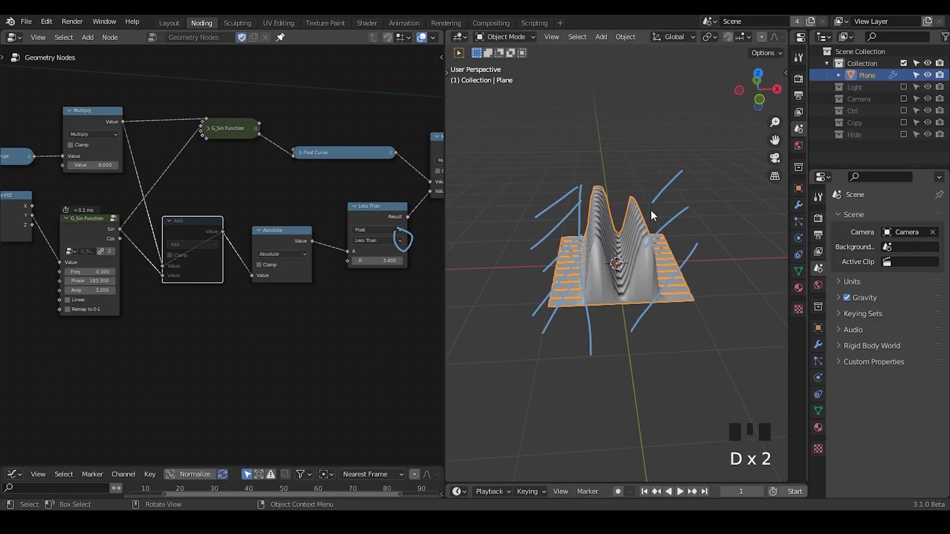
drag(646, 173, 665, 353)
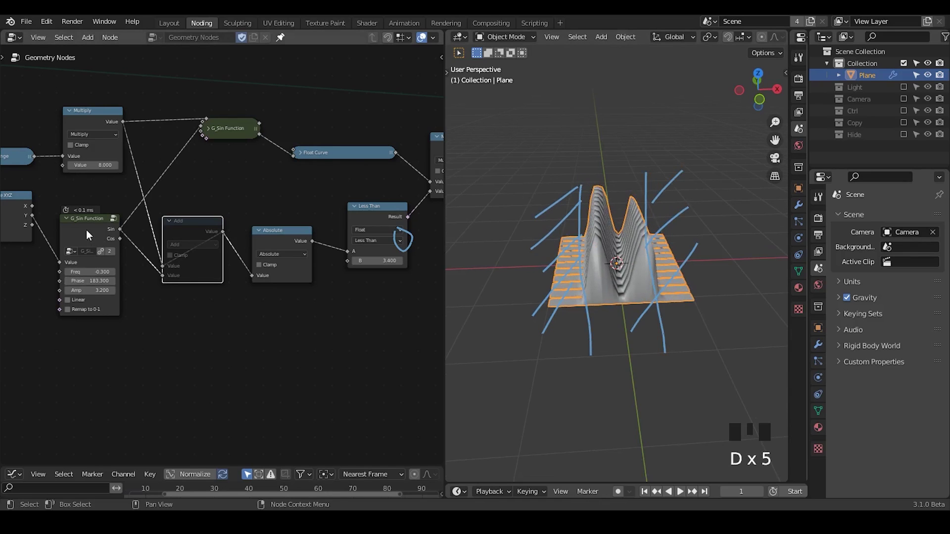
click(170, 228)
key(m)
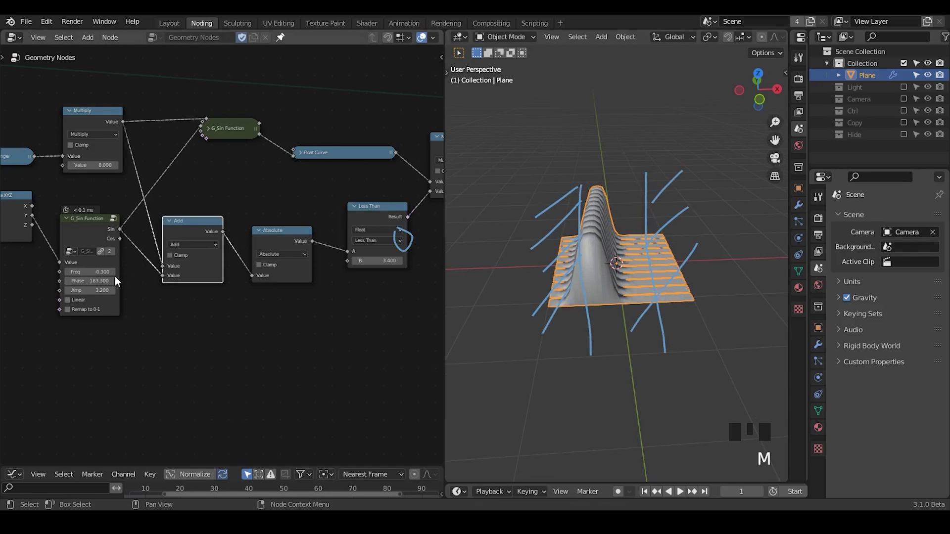
Step: Erase the annotation strokes from the 3D viewport and the node editor
key(shift+ctrl+alt+q)
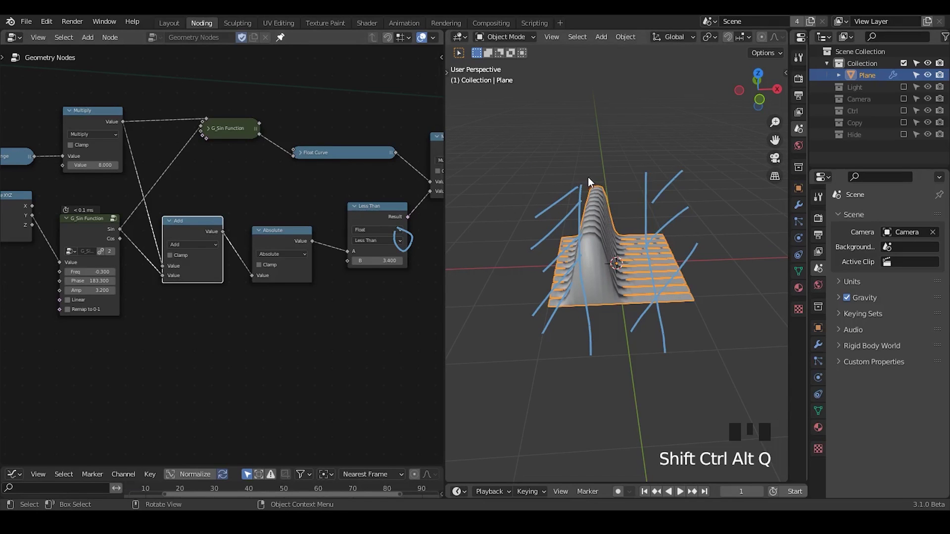
mouse_move(571, 197)
right_down()
mouse_move(462, 339)
mouse_move(674, 174)
mouse_move(653, 365)
right_up()
right_drag(421, 222, 402, 256)
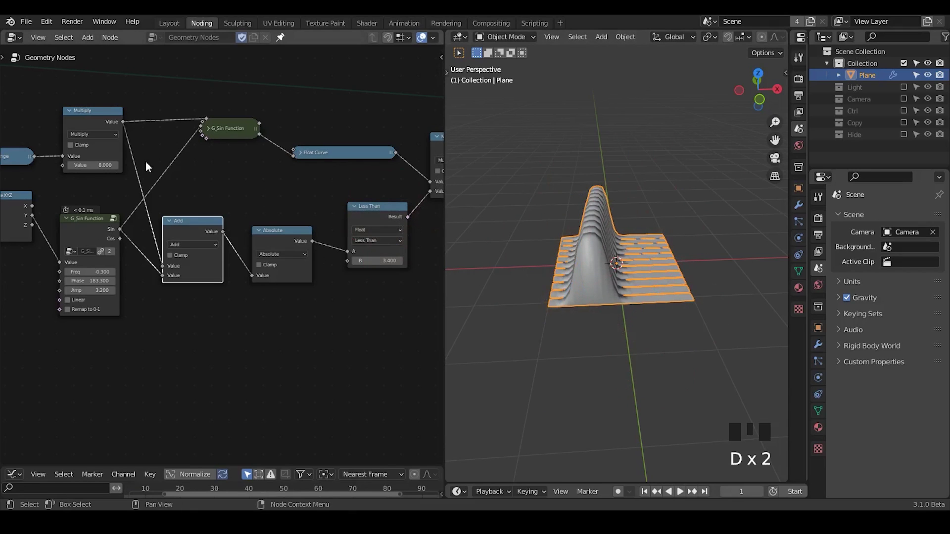
Step: Rearrange the Add, Float Curve and upper G_Sin Function nodes, leaving the upper G_Sin Function expanded
middle_drag(187, 181, 199, 171)
drag(203, 205, 204, 226)
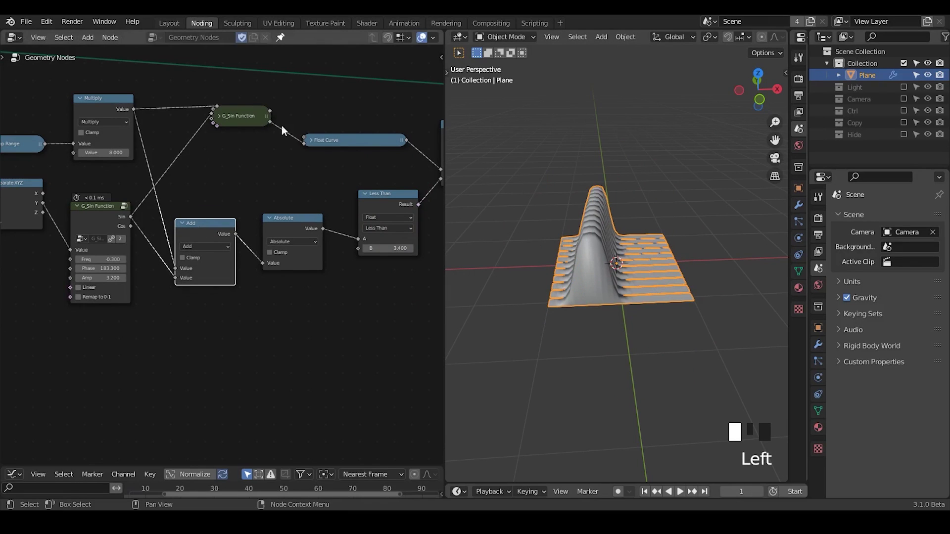
drag(239, 120, 224, 139)
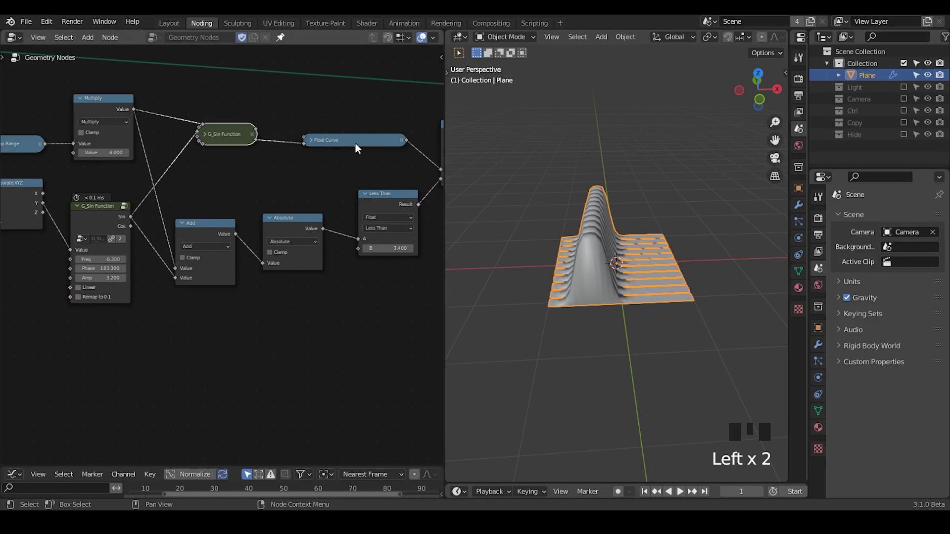
drag(352, 142, 348, 134)
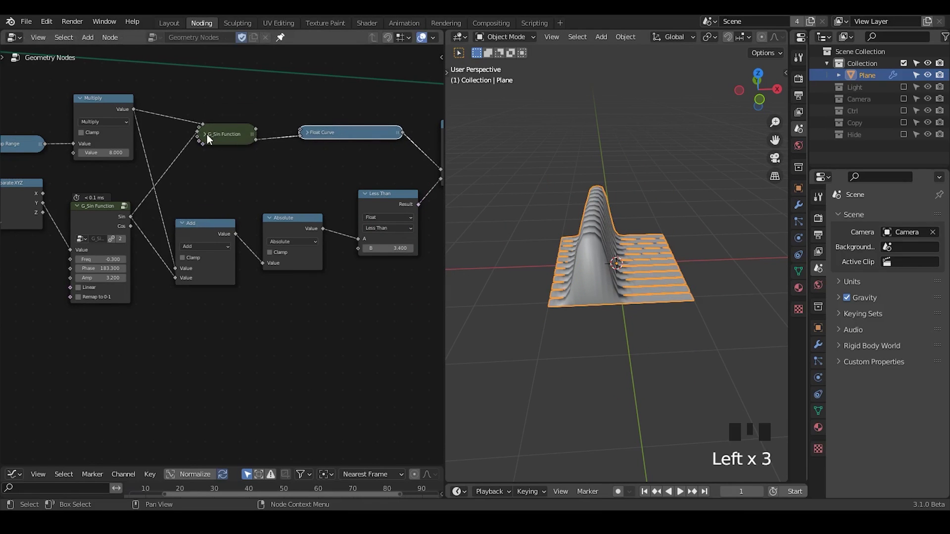
click(207, 134)
drag(207, 135, 216, 116)
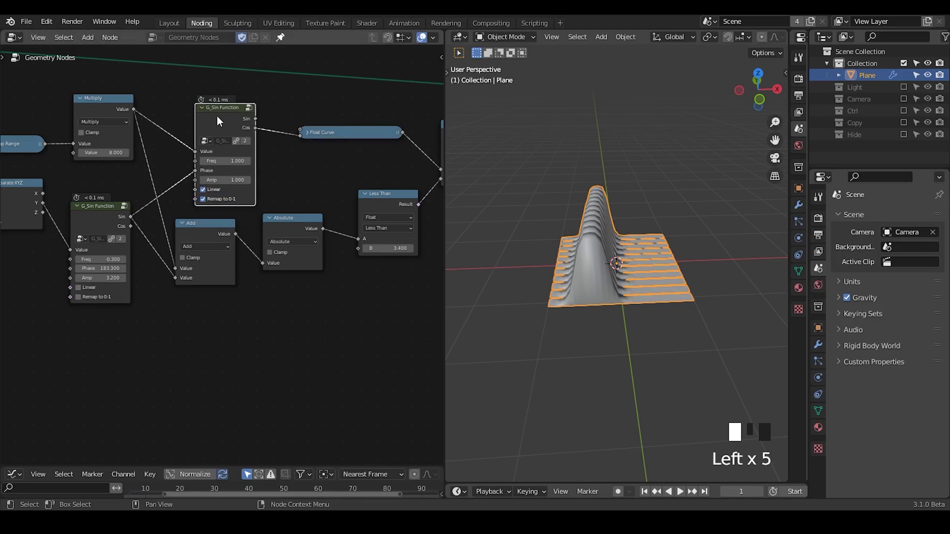
Step: Set the Multiply node feeding the upper G_Sin Function to 7.900 and that function's Amp to 9.500
middle_drag(590, 249, 593, 268)
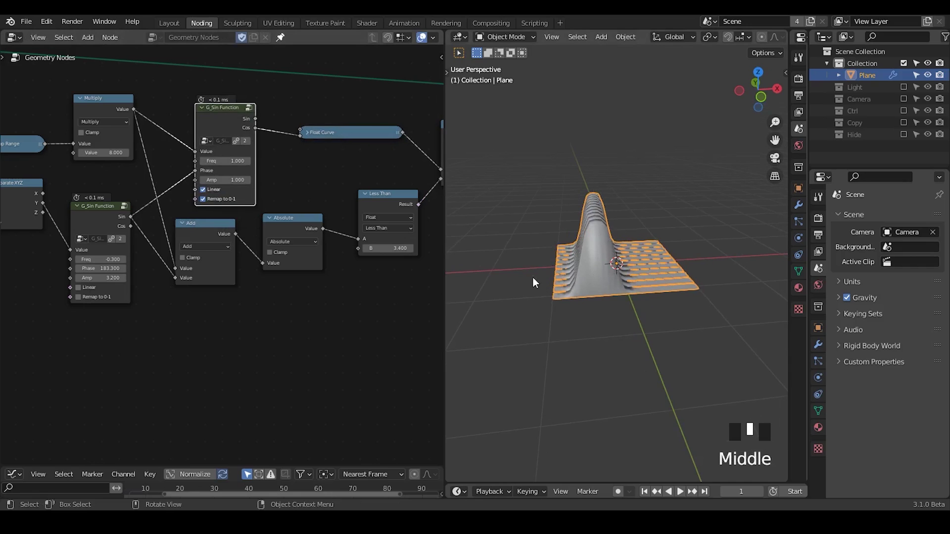
middle_drag(607, 239, 604, 189)
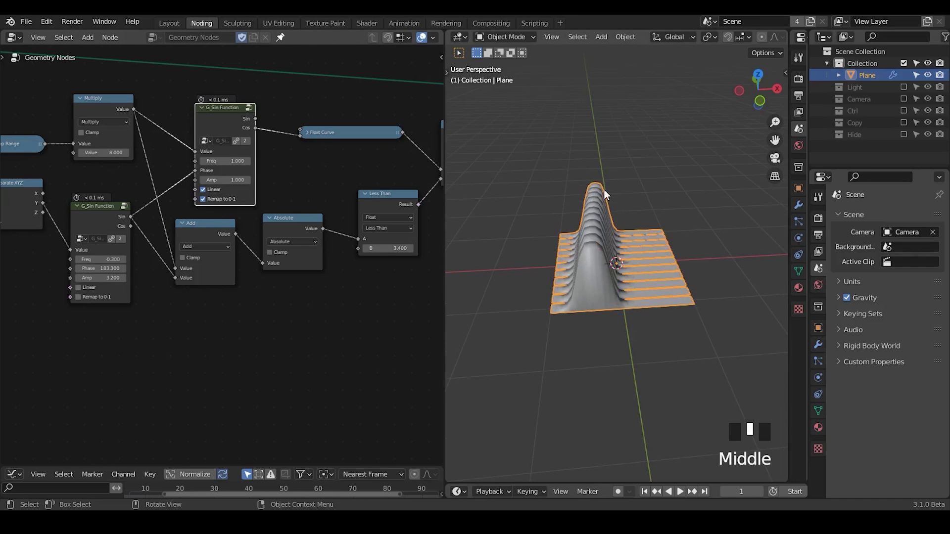
middle_drag(156, 201, 199, 209)
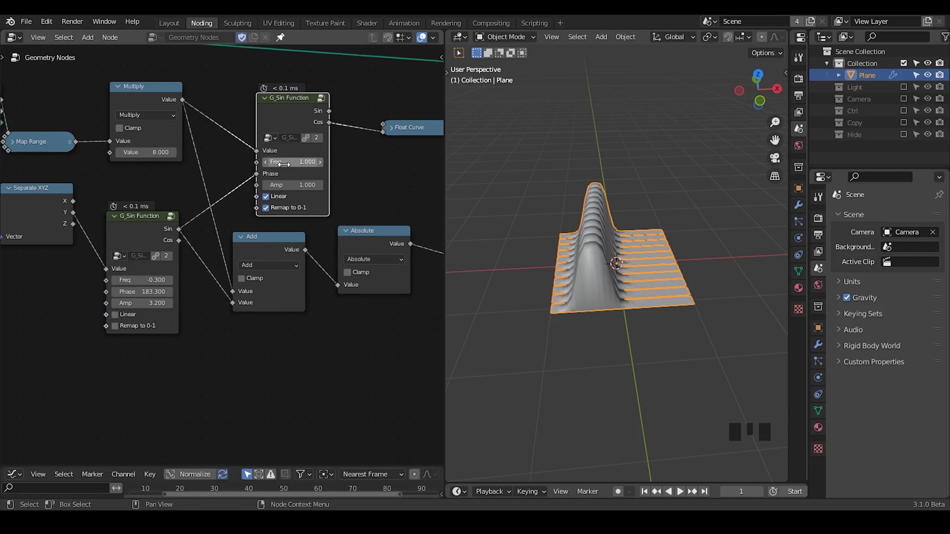
drag(141, 93, 147, 98)
mouse_move(155, 154)
mouse_down()
mouse_move(126, 154)
mouse_move(149, 154)
mouse_up()
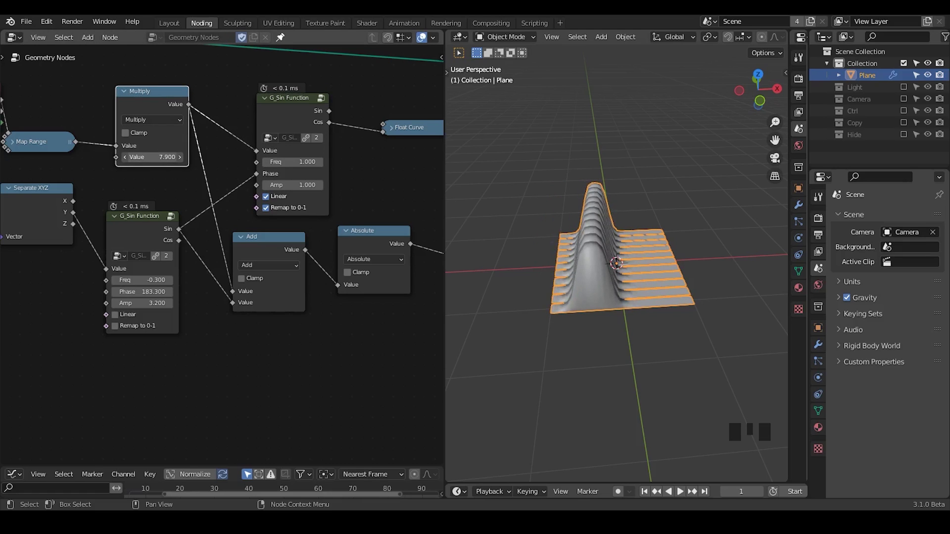
middle_drag(268, 191, 179, 192)
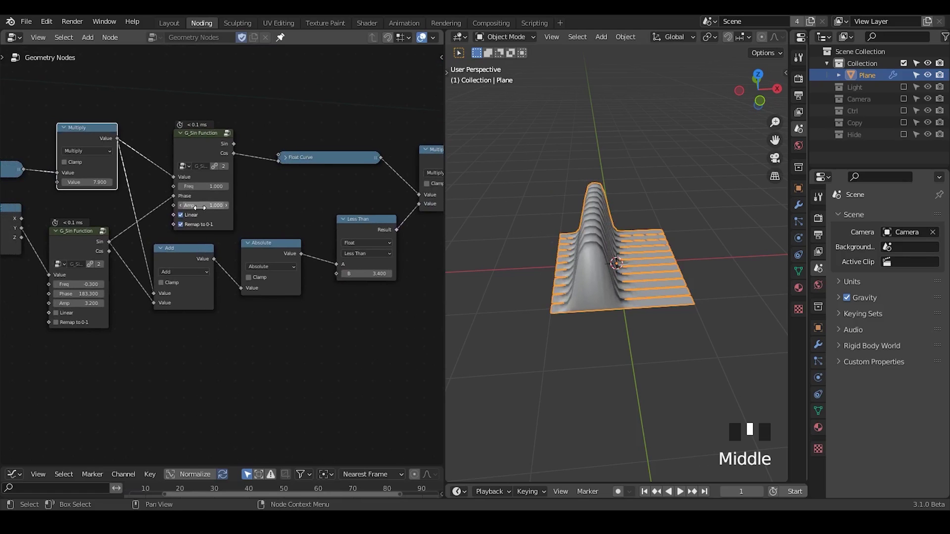
drag(208, 210, 229, 210)
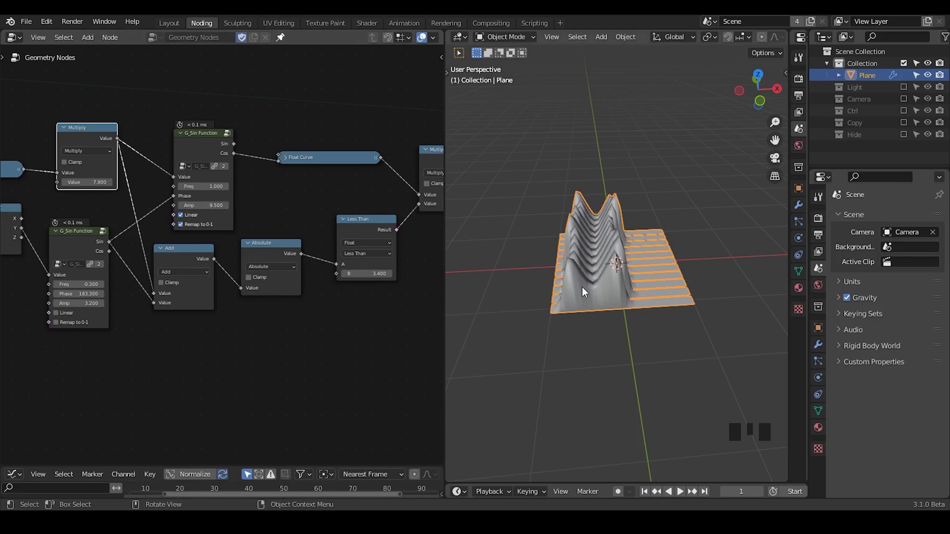
Step: Expand and reposition the Float Curve node, move the Less Than node slightly down, and open the curve's clipping options
middle_drag(582, 286, 587, 264)
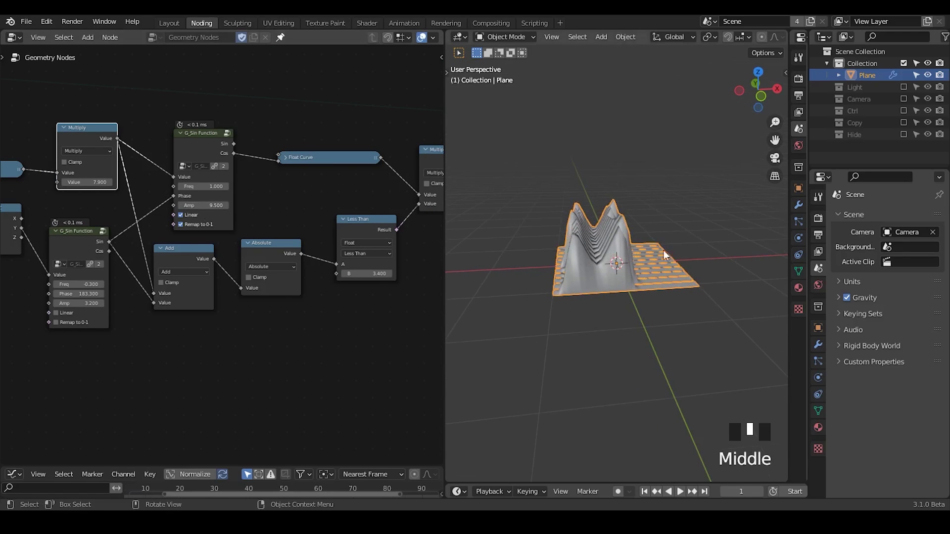
middle_drag(259, 179, 239, 178)
click(267, 158)
drag(266, 156, 282, 86)
drag(340, 225, 344, 244)
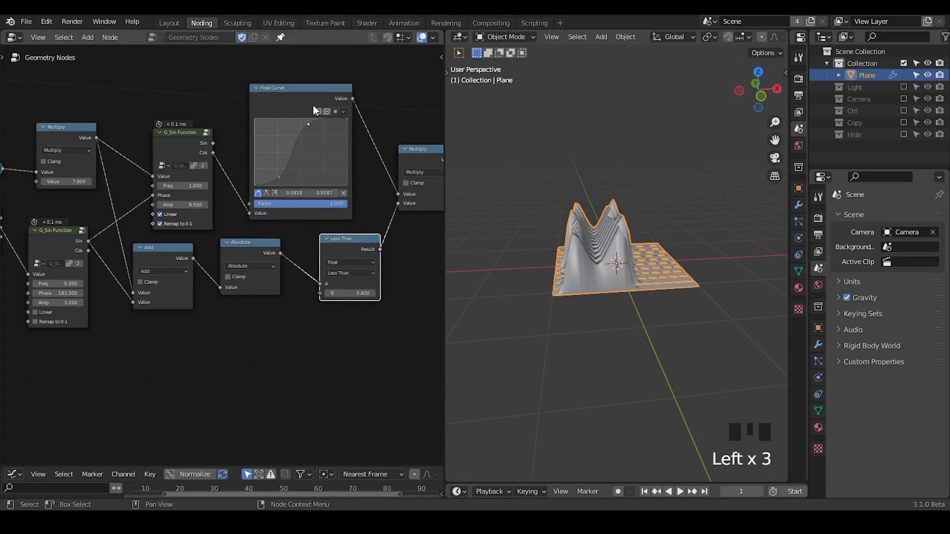
click(333, 112)
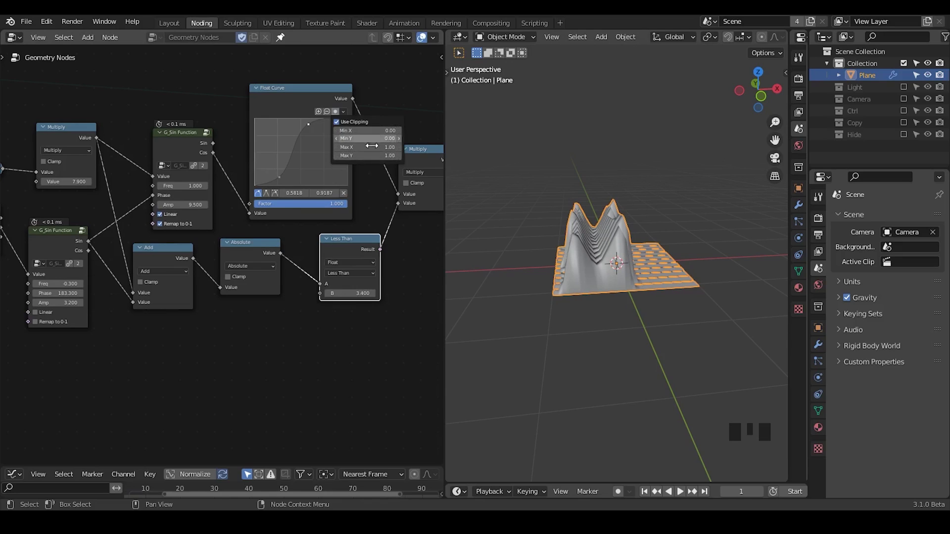
Step: Set the upper G_Sin Function's Amp to 1
click(185, 204)
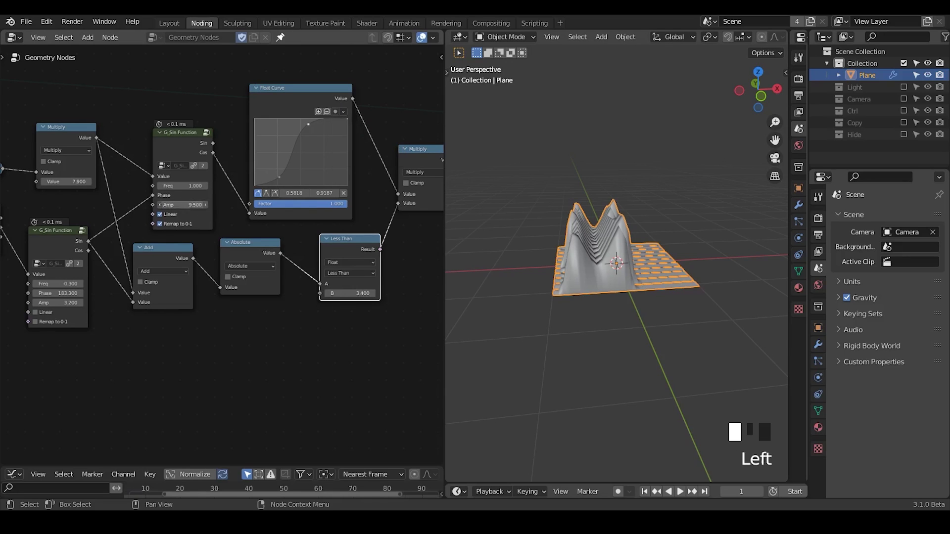
text(1)
click(234, 207)
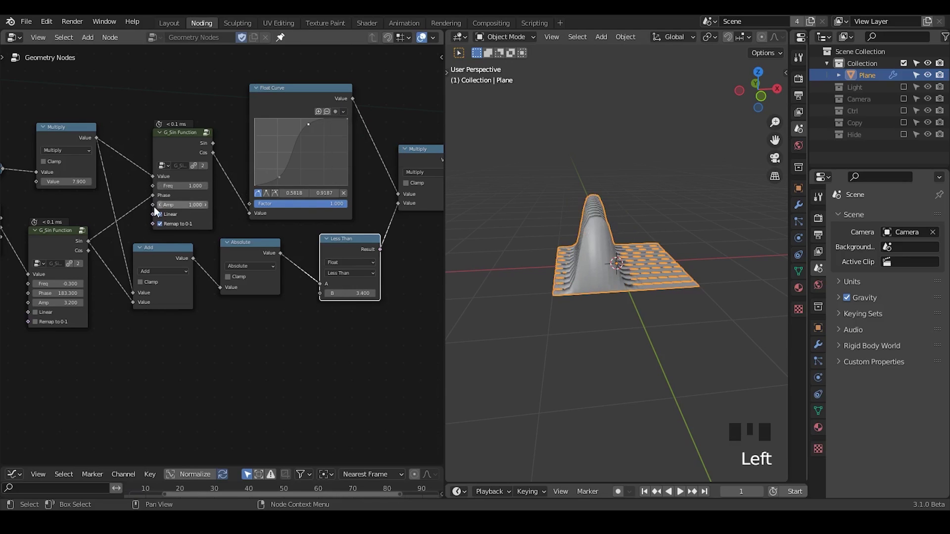
click(157, 213)
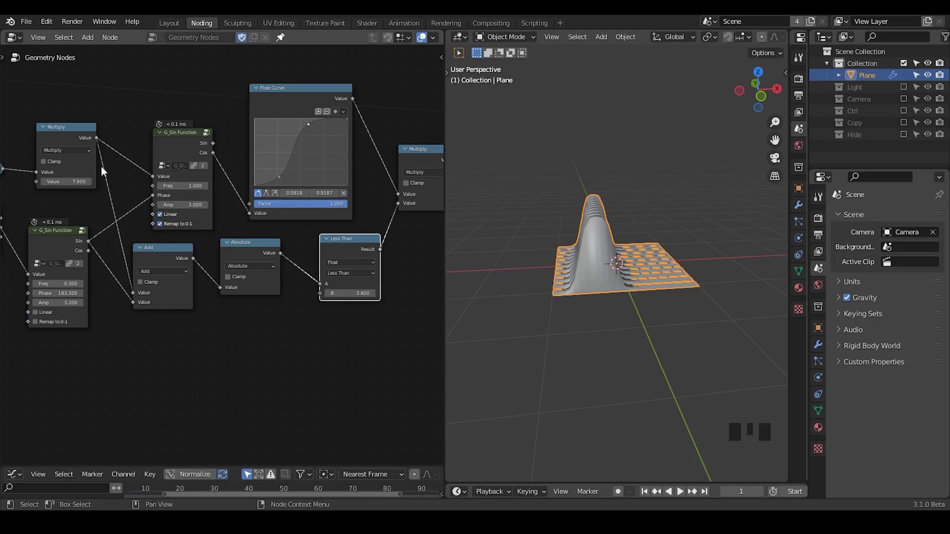
Step: Duplicate the Multiply node, insert the copy right after the Float Curve, and set its value to 1.100
click(78, 135)
key(shift+d)
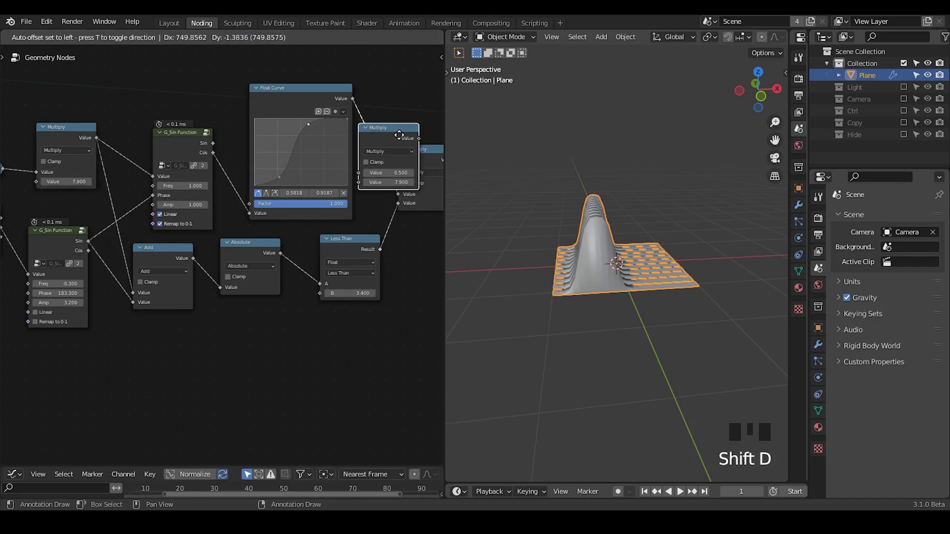
click(398, 134)
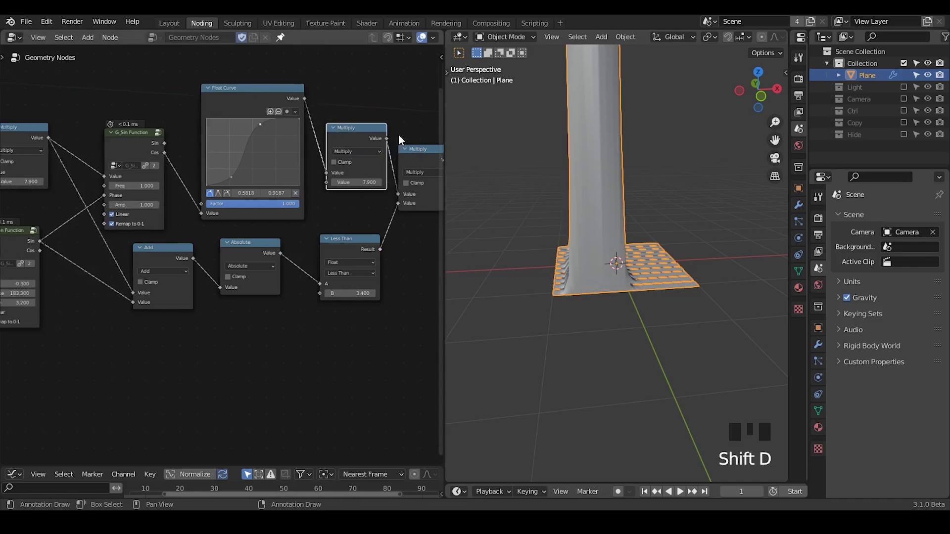
middle_drag(360, 205, 434, 199)
drag(411, 184, 371, 184)
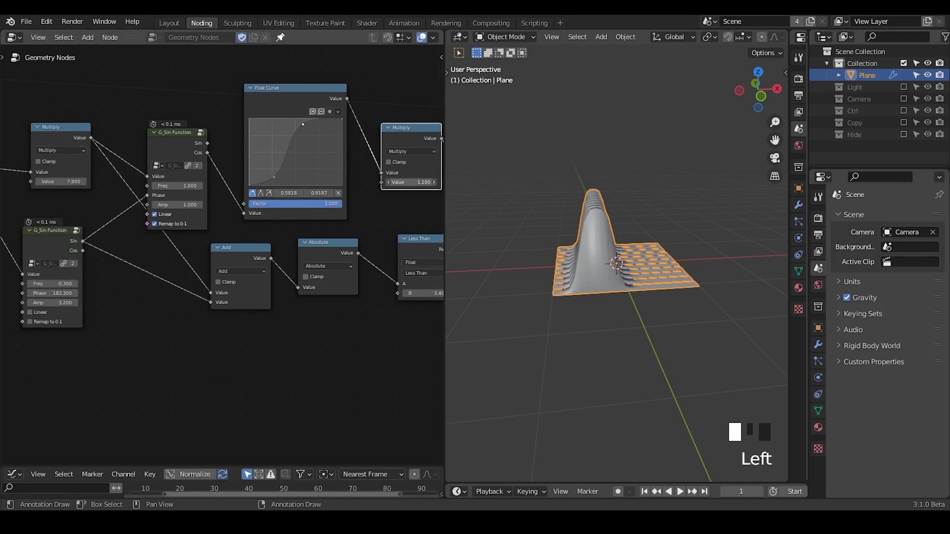
Step: Tidy the positions of the upper G_Sin Function and the Multiply node feeding it
drag(172, 150, 175, 136)
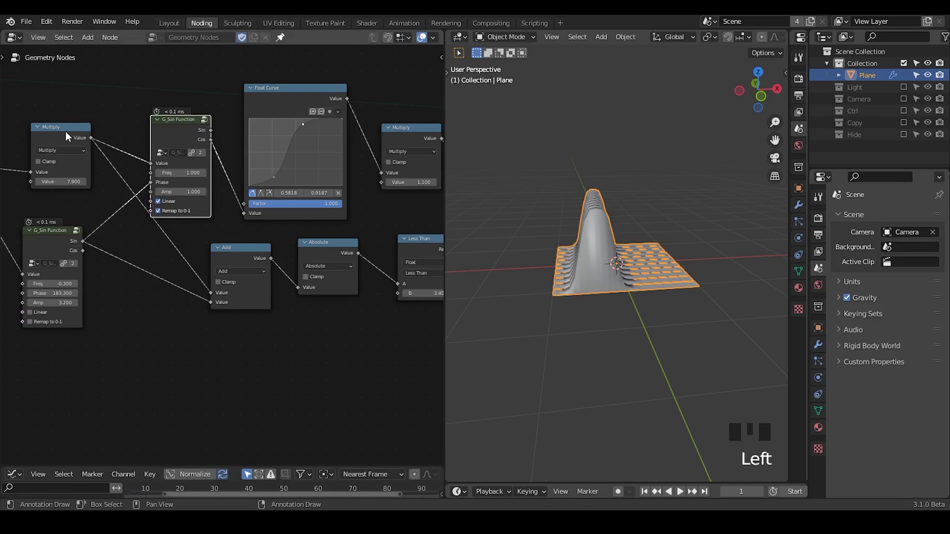
drag(65, 132, 79, 132)
drag(173, 134, 173, 132)
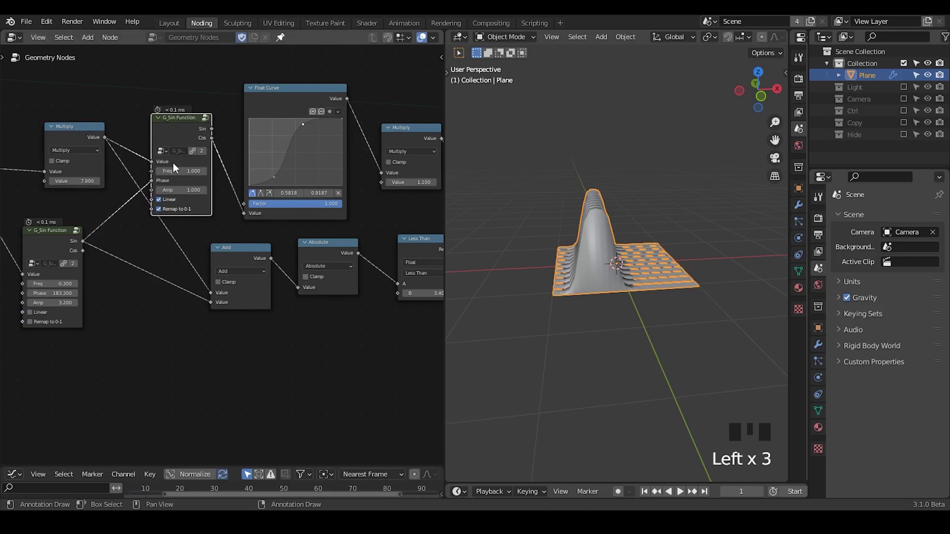
click(60, 134)
click(385, 130)
click(253, 245)
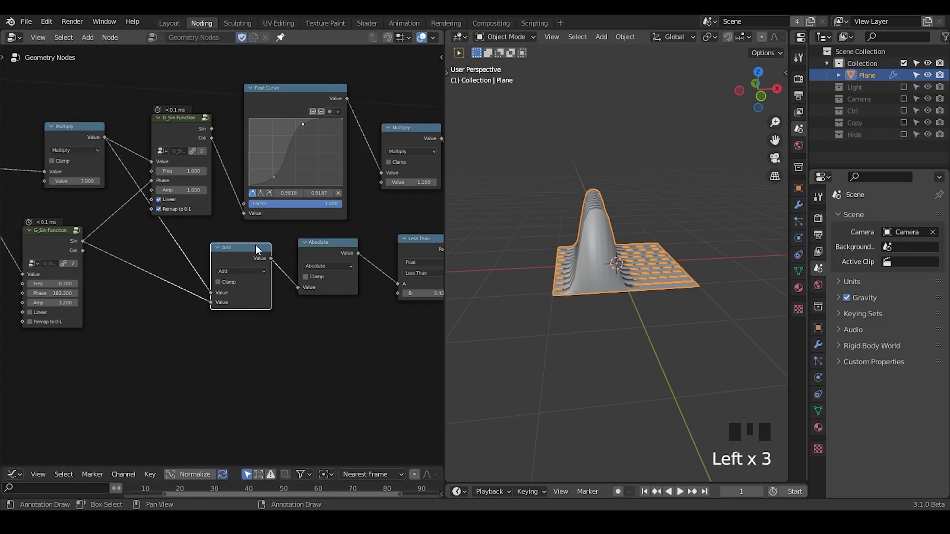
Step: Circle the value inputs of both Multiply nodes around the Float Curve with annotation strokes
middle_drag(186, 230, 98, 134)
drag(66, 155, 73, 156)
middle_drag(210, 231, 209, 230)
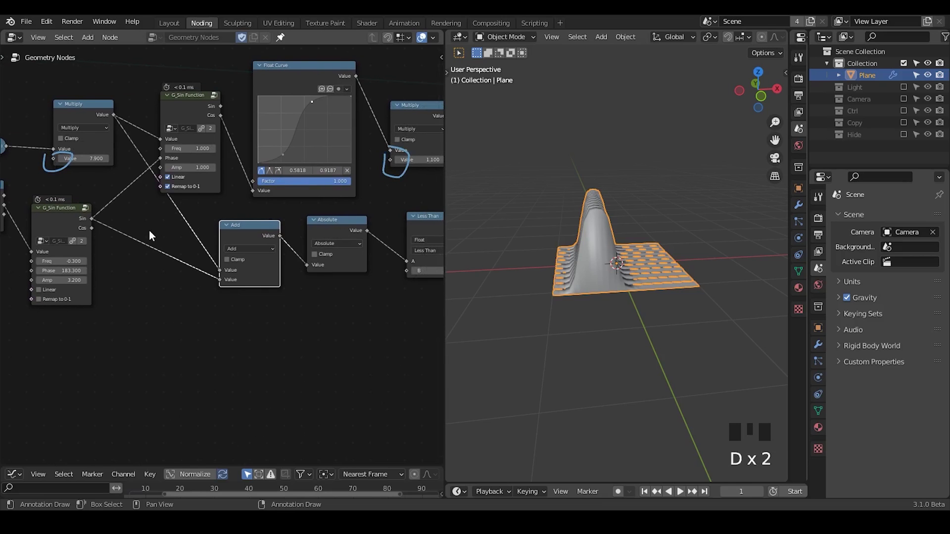
Step: Box-select the G_AttributeSpline node with the nodes before it and move them horizontally to clear working space
middle_drag(149, 230, 148, 201)
drag(135, 149, 149, 137)
drag(228, 214, 250, 201)
middle_drag(165, 195, 237, 206)
click(238, 206)
click(236, 208)
drag(236, 208, 284, 186)
drag(243, 107, 2, 289)
key(g)
key(x)
click(260, 242)
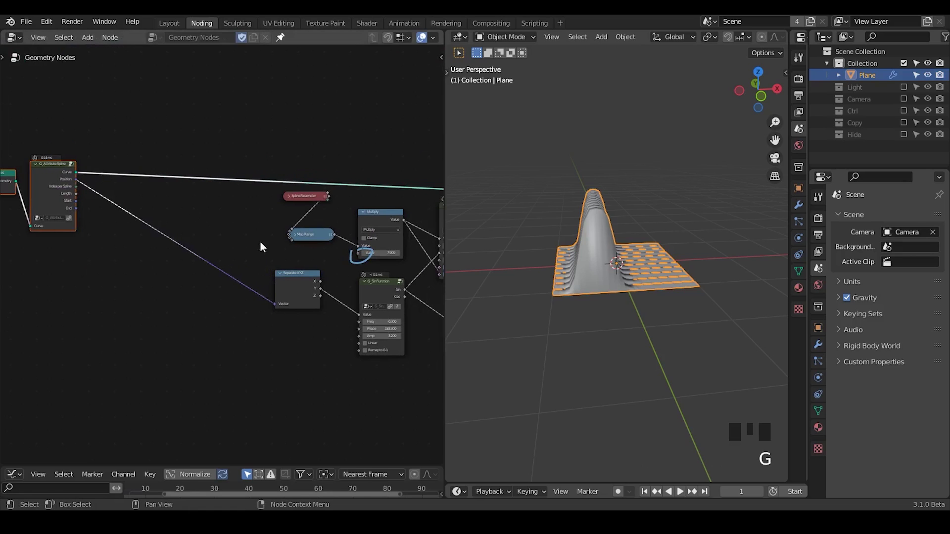
Step: Move the Separate XYZ node and its connected G_Sin Function away from the Multiply node into the cleared space
drag(302, 284, 195, 287)
drag(387, 289, 269, 282)
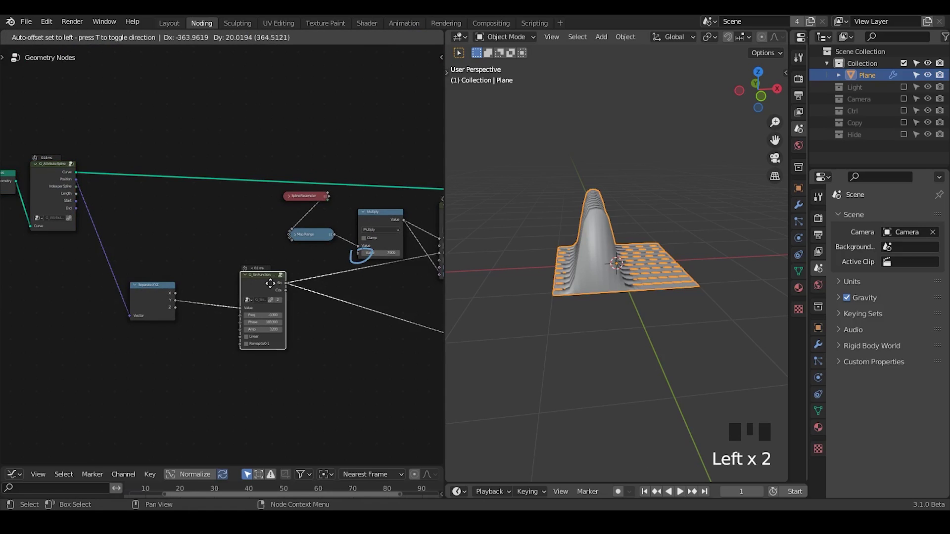
middle_drag(214, 236, 21, 121)
middle_drag(138, 195, 222, 222)
ctrl+middle_drag(218, 256, 210, 217)
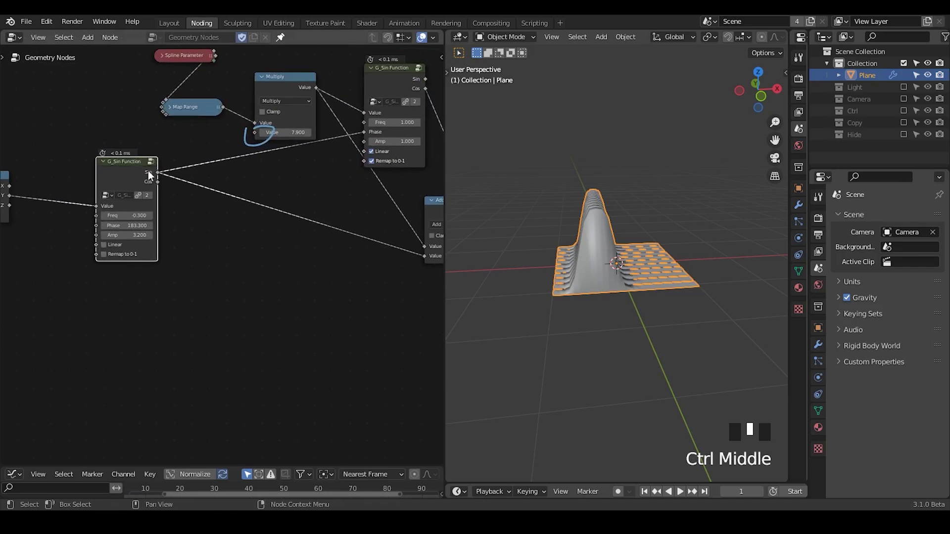
drag(124, 163, 128, 149)
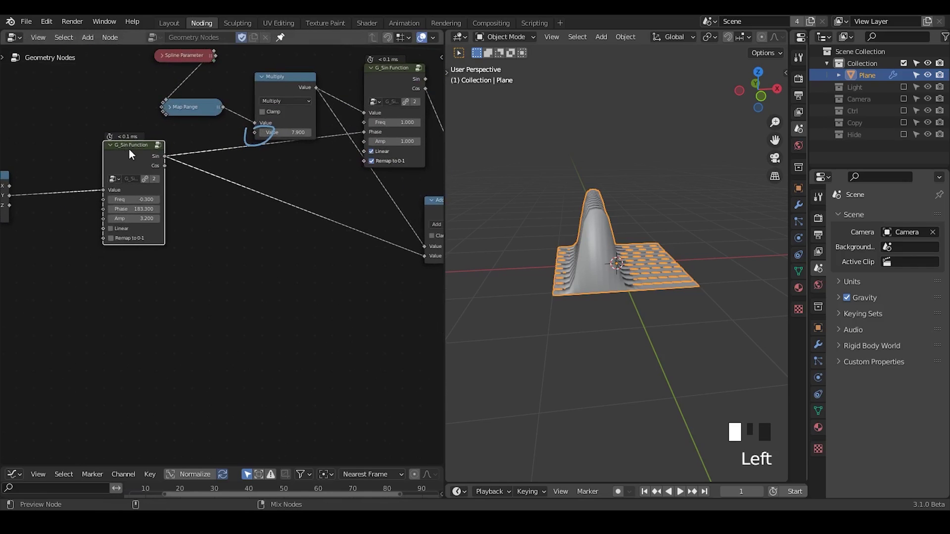
Step: Duplicate the Y-driven G_Sin Function twice below the original, keeping each copy linked to Separate XYZ's Y output
key(shift+ctrl+d)
click(135, 279)
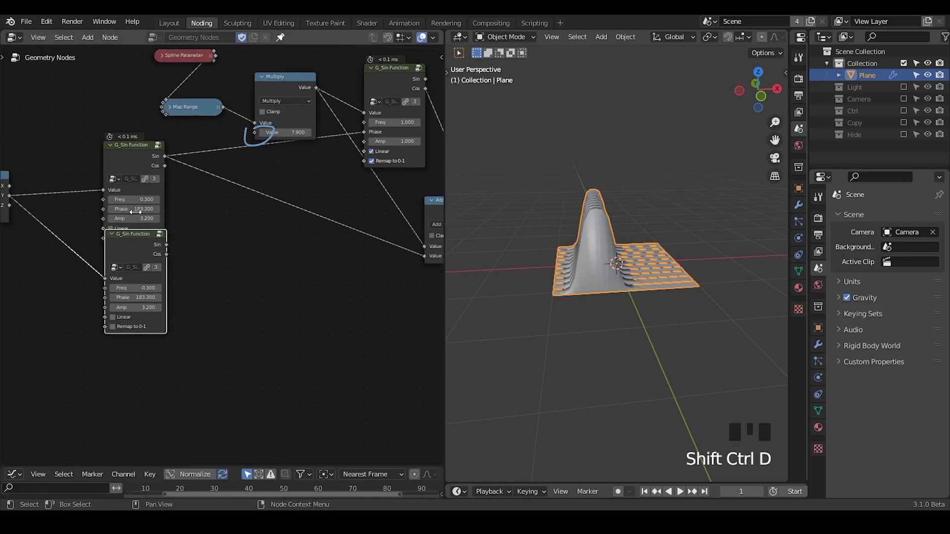
middle_drag(135, 212, 171, 214)
key(shift+ctrl+d)
click(121, 263)
middle_drag(120, 263, 176, 237)
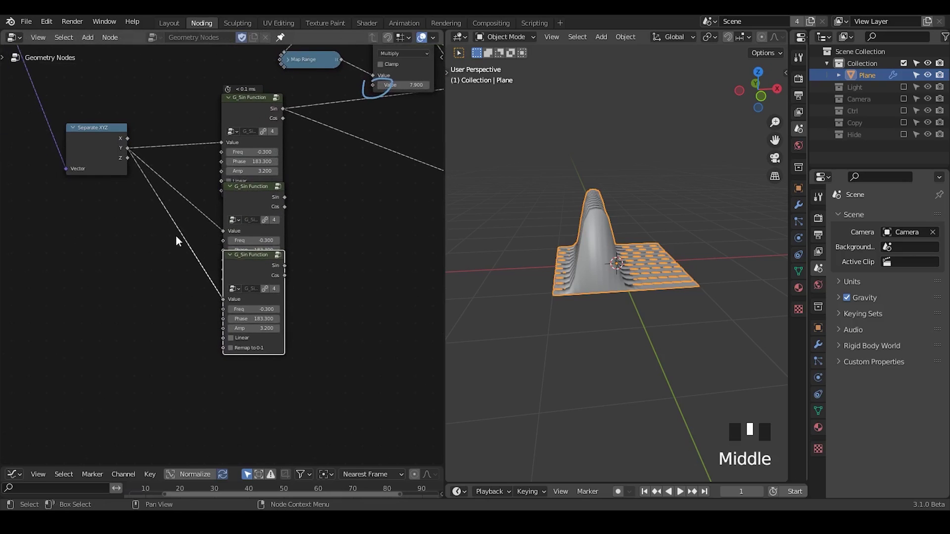
Step: Add a Value node and connect it to the Phase input of all three Y-driven G_Sin Functions
key(ctrl+a)
text(val)
key(Return)
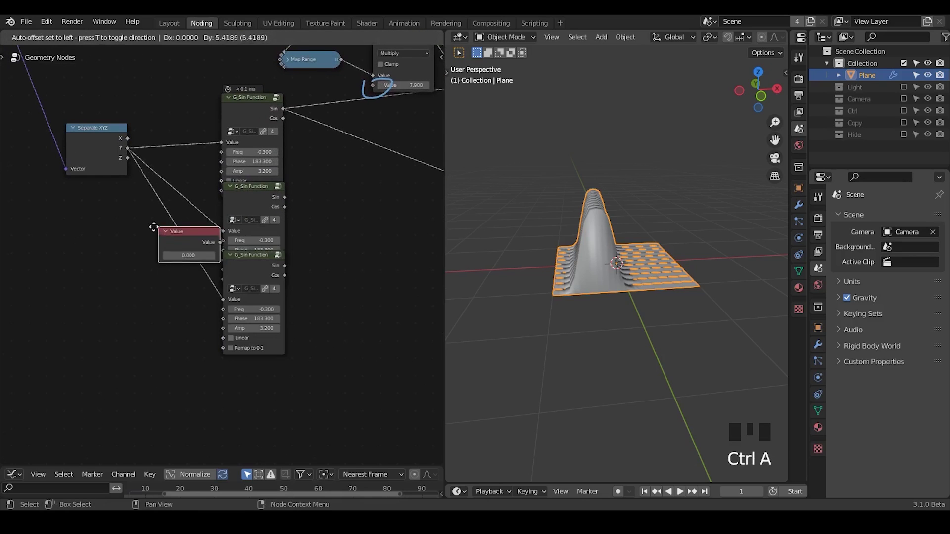
click(88, 204)
drag(150, 220, 222, 162)
drag(250, 265, 248, 309)
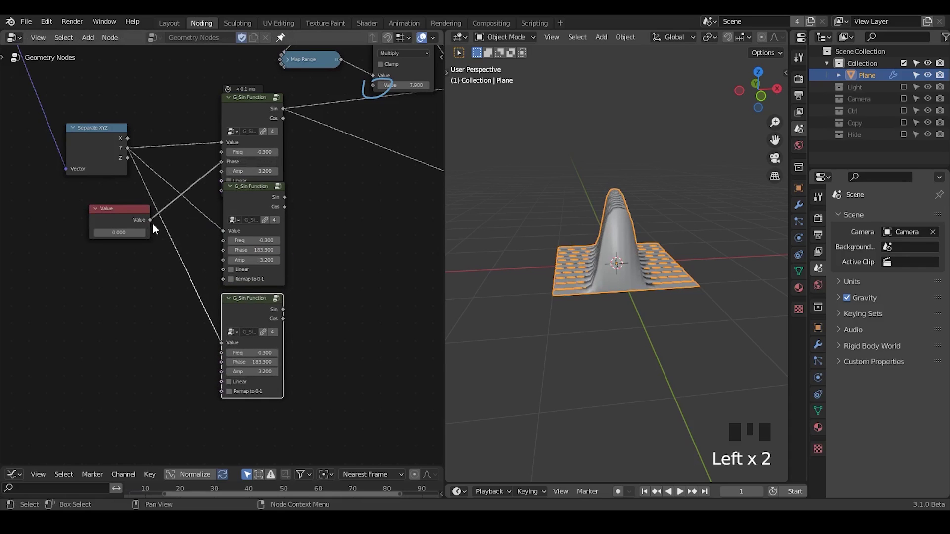
drag(151, 219, 222, 251)
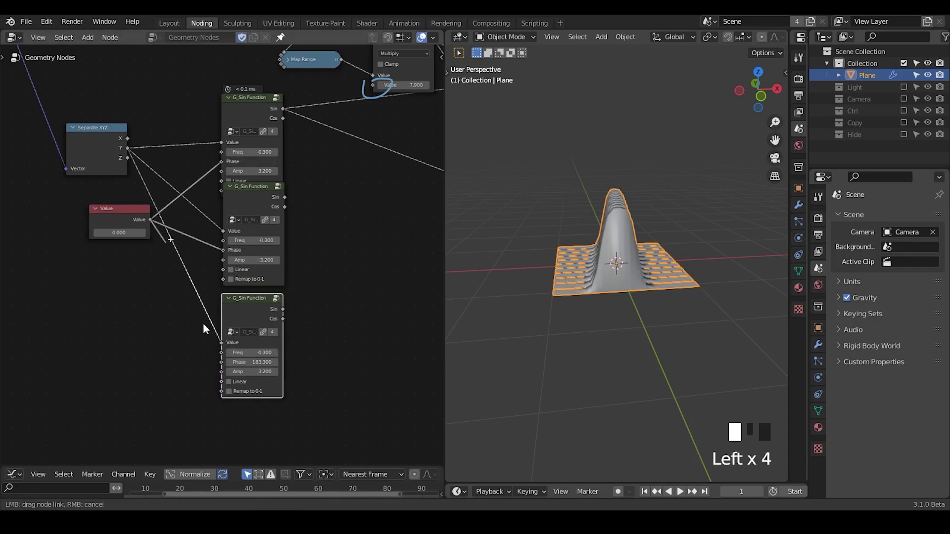
drag(222, 363, 222, 363)
Step: Connect the middle G_Sin Function's Sin output to the circled value input of the first Multiply node
middle_drag(328, 209, 226, 269)
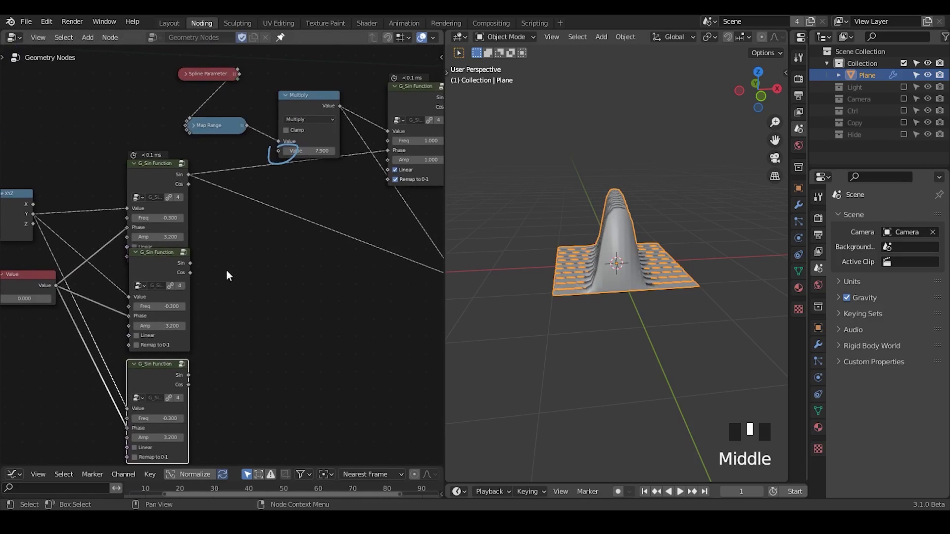
drag(190, 263, 278, 152)
middle_drag(307, 318, 111, 287)
drag(78, 301, 177, 231)
mouse_move(131, 212)
middle_down()
mouse_move(258, 218)
mouse_move(273, 237)
middle_up()
mouse_move(571, 227)
middle_down()
mouse_move(587, 244)
mouse_move(581, 252)
mouse_move(597, 240)
middle_up()
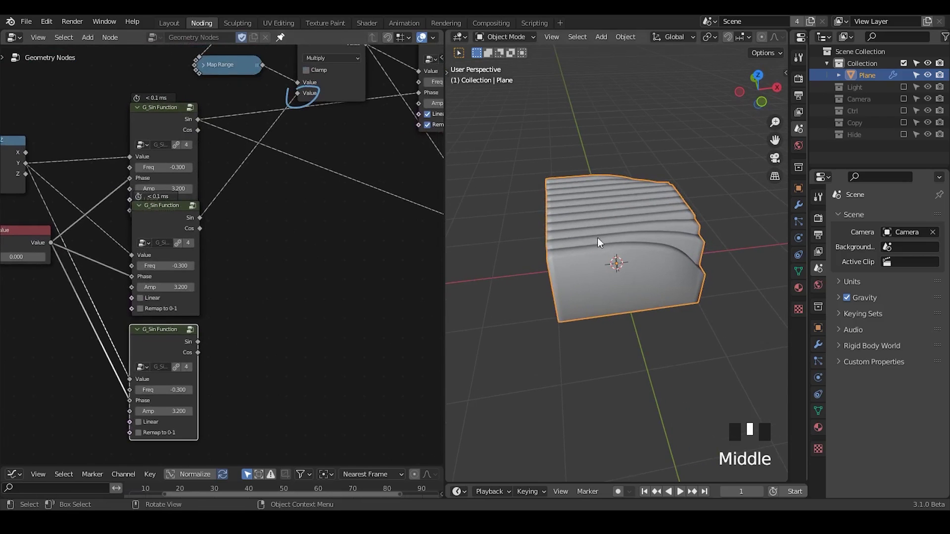
Step: Set the middle G_Sin Function's Freq to 1.190 and Amp to 6.400
shift+drag(180, 265, 203, 287)
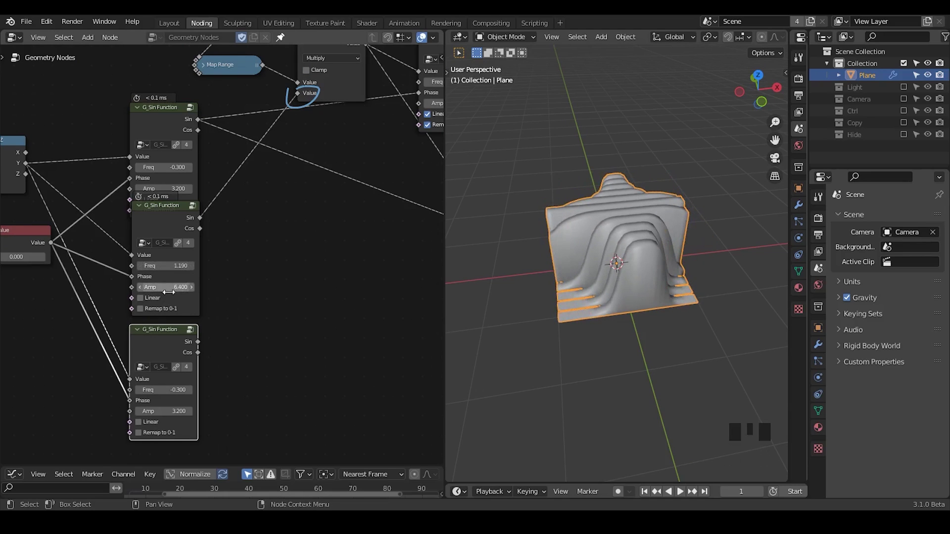
middle_drag(315, 154, 312, 173)
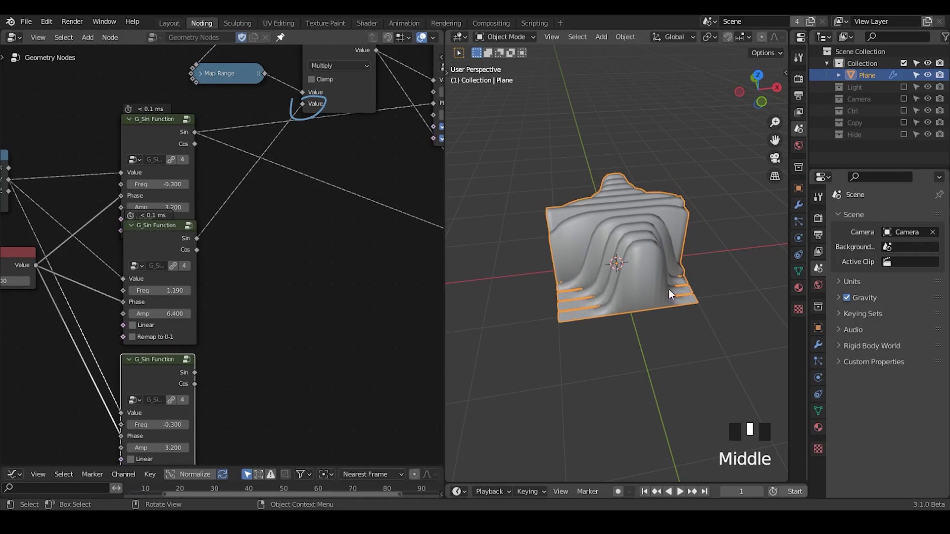
middle_drag(669, 289, 595, 237)
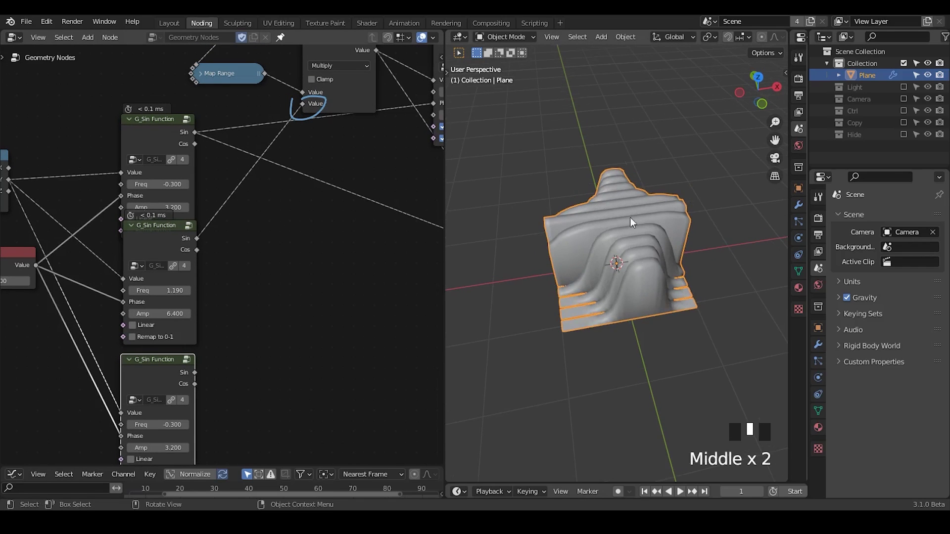
Step: Collapse the top Y-driven G_Sin Function, and enable Remap to 0-1 on the middle one with Amp 6.890
middle_drag(276, 227, 296, 215)
click(151, 107)
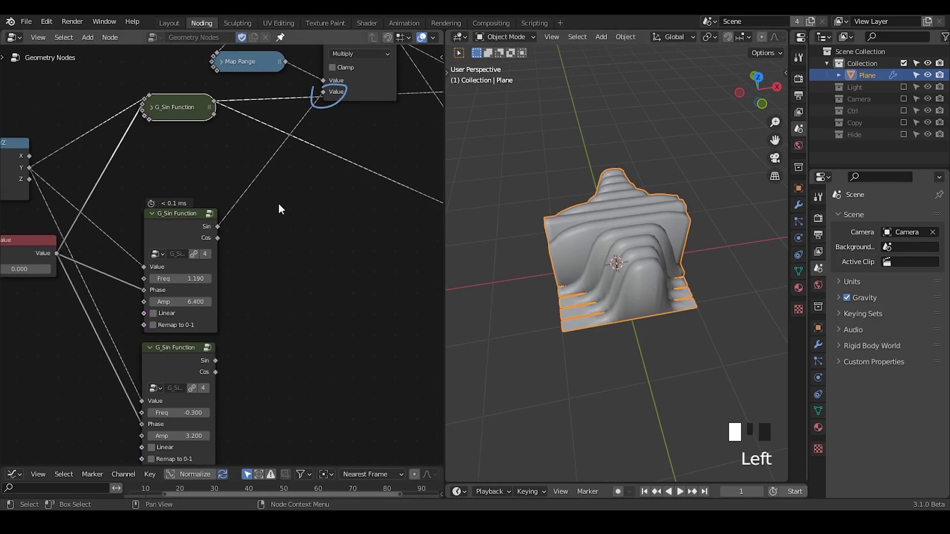
click(178, 325)
shift+drag(190, 302, 240, 302)
Step: Add a Map Range node between the middle G_Sin Function and the first Multiply node
key(ctrl+a)
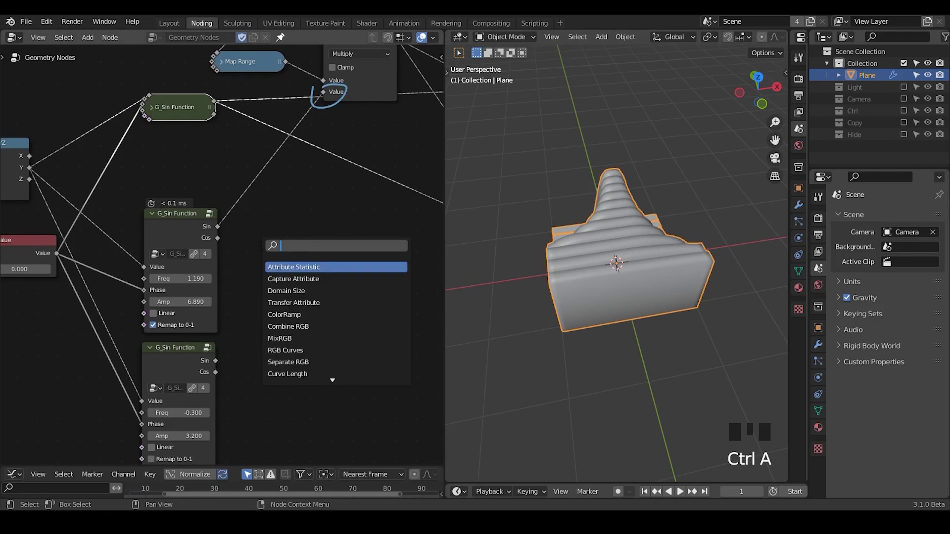
text(map ran)
key(Return)
click(234, 196)
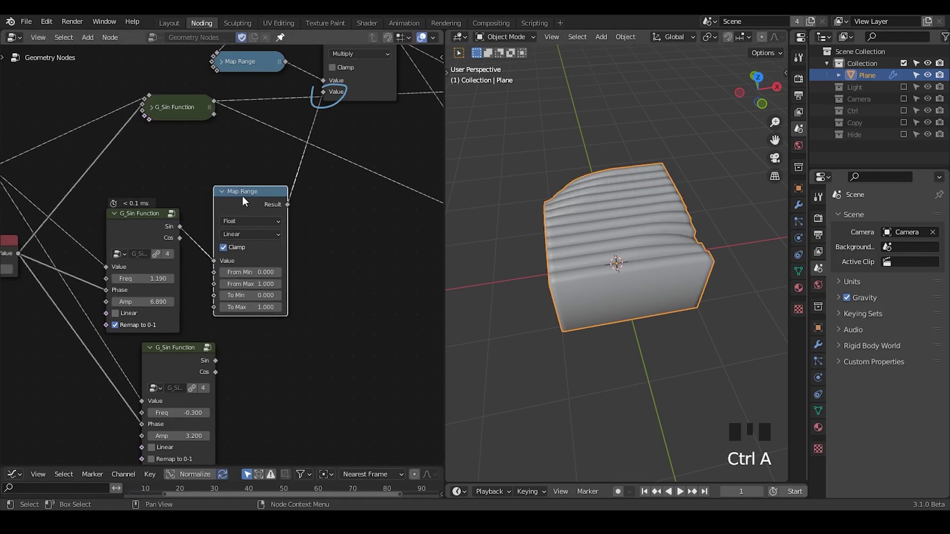
drag(242, 196, 246, 199)
Step: Set the middle G_Sin Function's Amp to 1 and the new Map Range's To Min to 3.170 and To Max to 7.700
click(141, 301)
text(1)
key(Return)
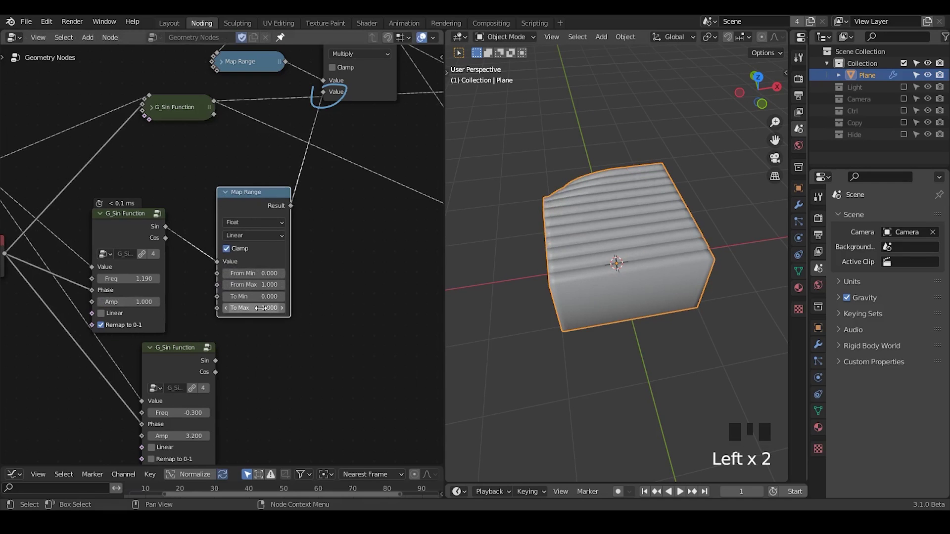
drag(260, 308, 289, 297)
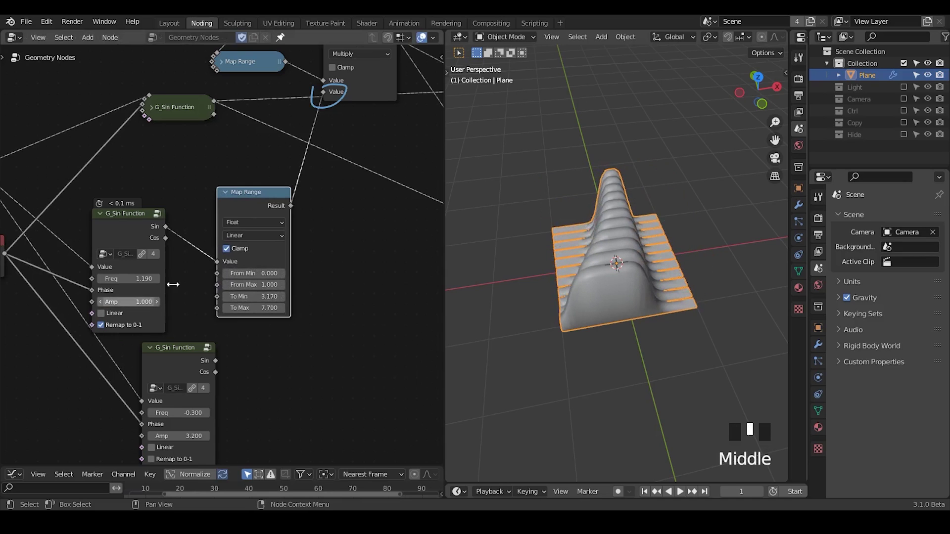
Step: Adjust the Value node to shift the shared phase of the G_Sin Functions
middle_drag(173, 285, 128, 254)
shift+drag(35, 224, 124, 224)
middle_drag(302, 325, 116, 311)
Step: Duplicate the new Map Range node and route the lowest G_Sin Function's Sin output through it into the last Multiply's value
click(91, 287)
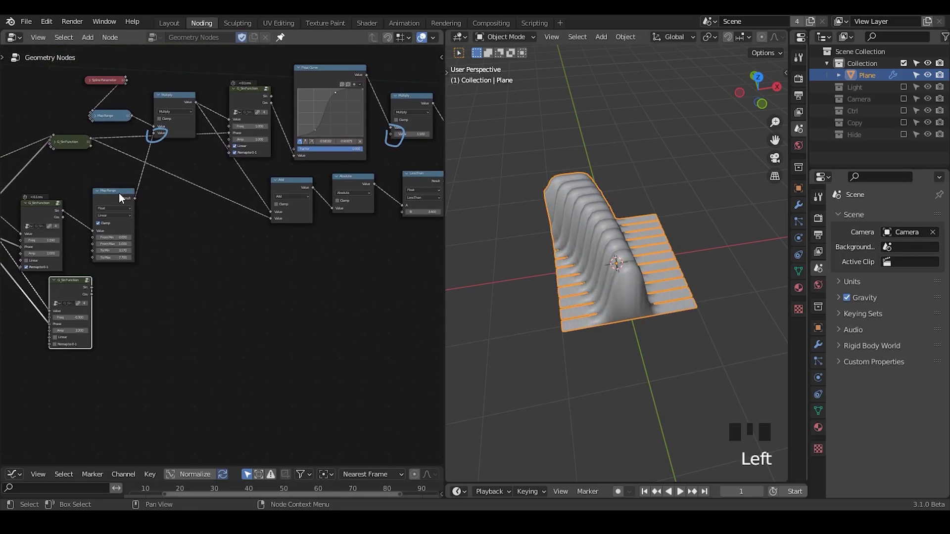
drag(118, 193, 122, 175)
key(shift+d)
click(176, 258)
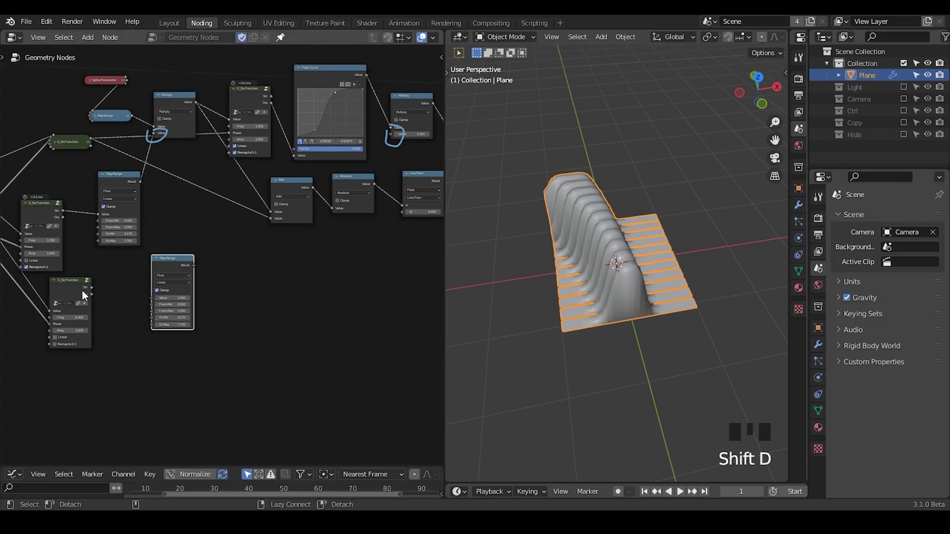
alt+right_drag(82, 290, 178, 269)
drag(194, 263, 395, 134)
mouse_move(355, 185)
middle_down()
mouse_move(284, 244)
mouse_move(327, 335)
mouse_move(350, 170)
middle_up()
drag(323, 157, 246, 158)
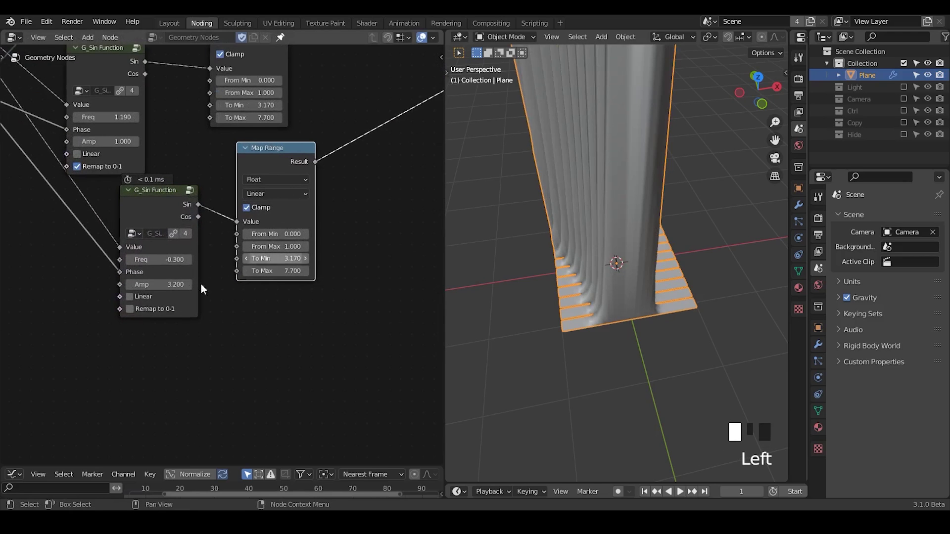
Step: Set the lowest G_Sin Function's Amp to 1 with Remap to 0-1 enabled, and its Map Range to To Min 0.270, To Max 1
drag(158, 285, 148, 284)
click(154, 310)
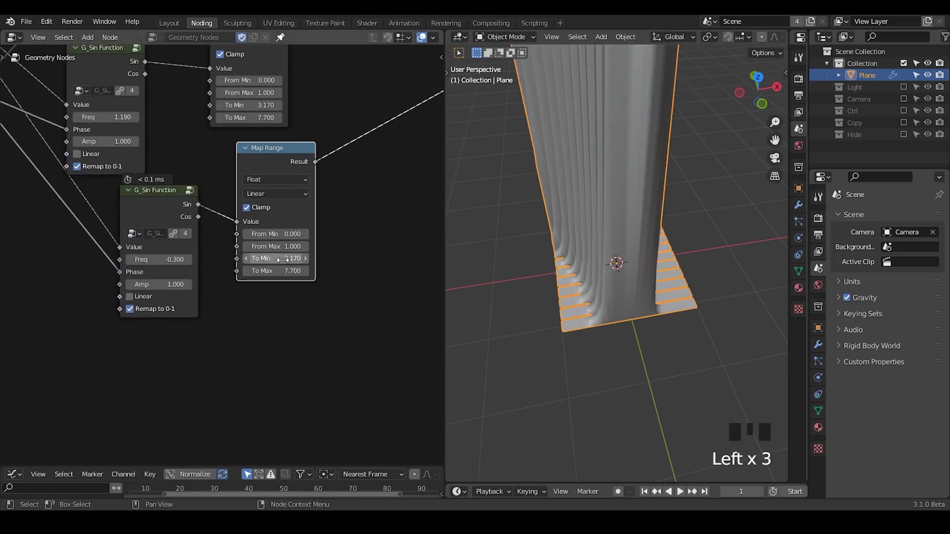
drag(282, 259, 232, 260)
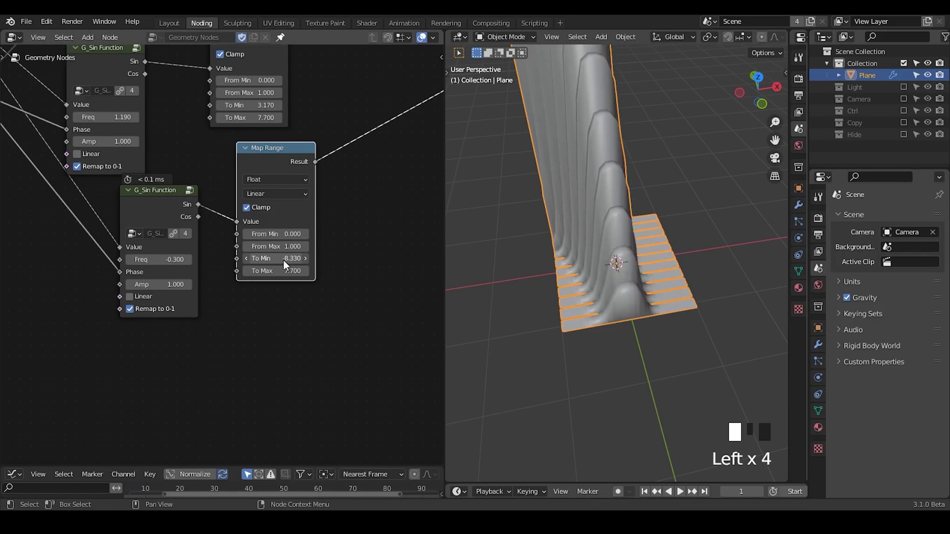
middle_drag(611, 373, 612, 337)
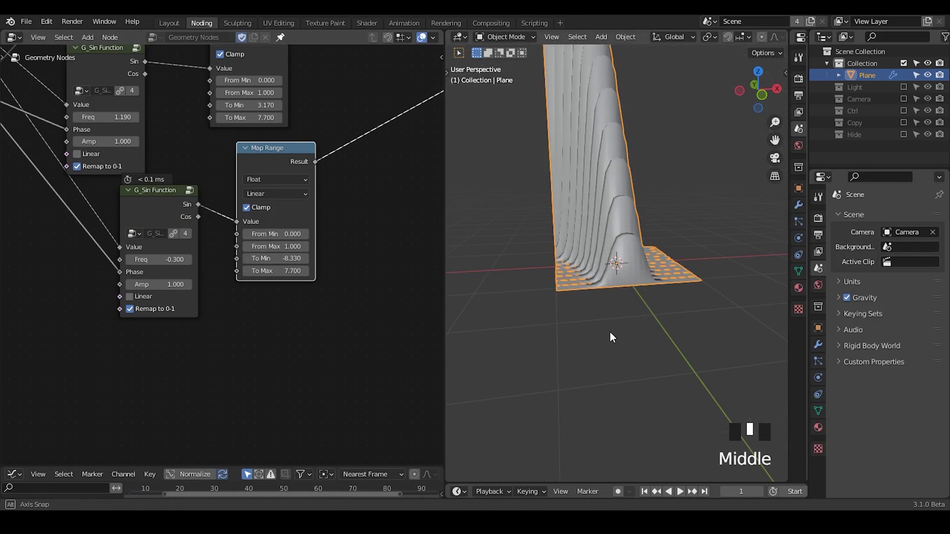
click(273, 260)
key(Return)
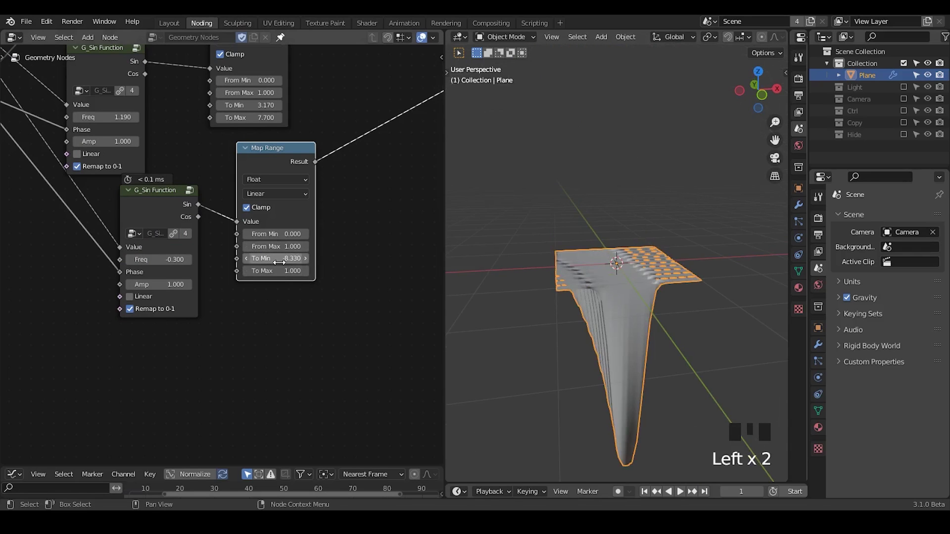
drag(276, 258, 334, 259)
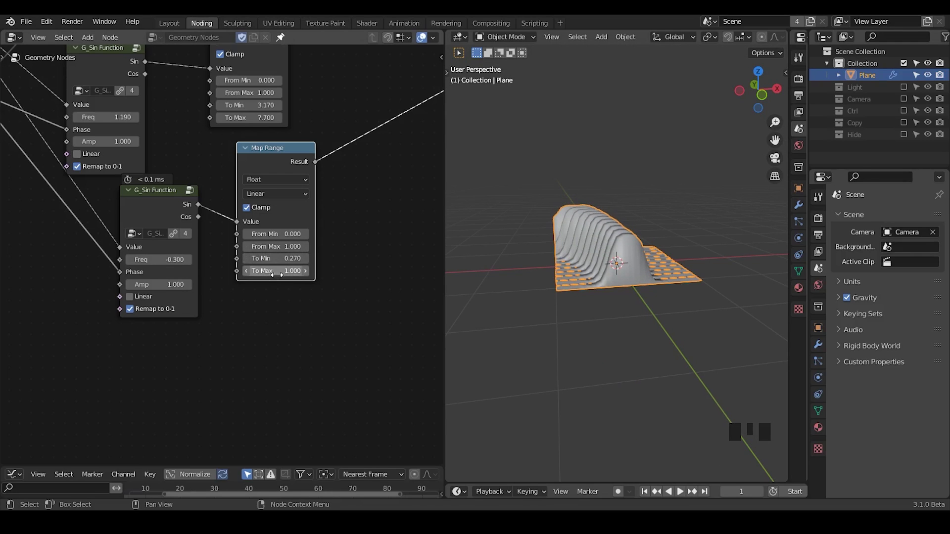
Step: Set the lowest G_Sin Function's Freq to 0.3 and lower its Map Range's To Min to 0.160
click(167, 259)
text(0)
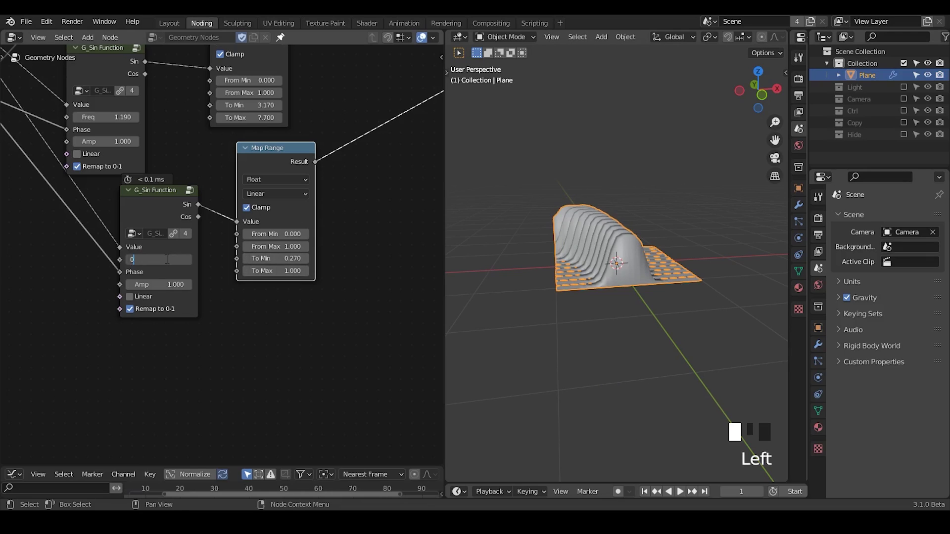
text(.3)
key(Return)
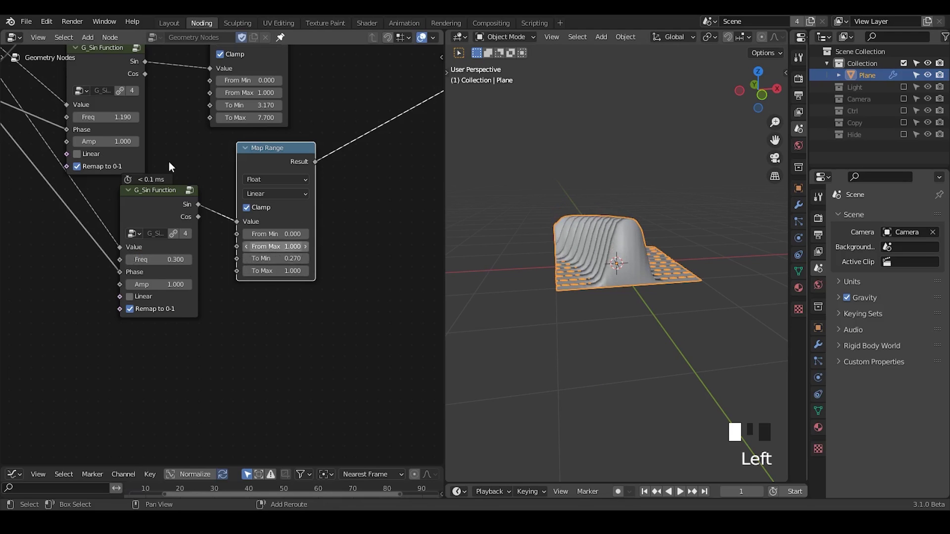
mouse_move(291, 258)
shift+mouse_down()
mouse_move(245, 258)
mouse_move(280, 259)
shift+mouse_up()
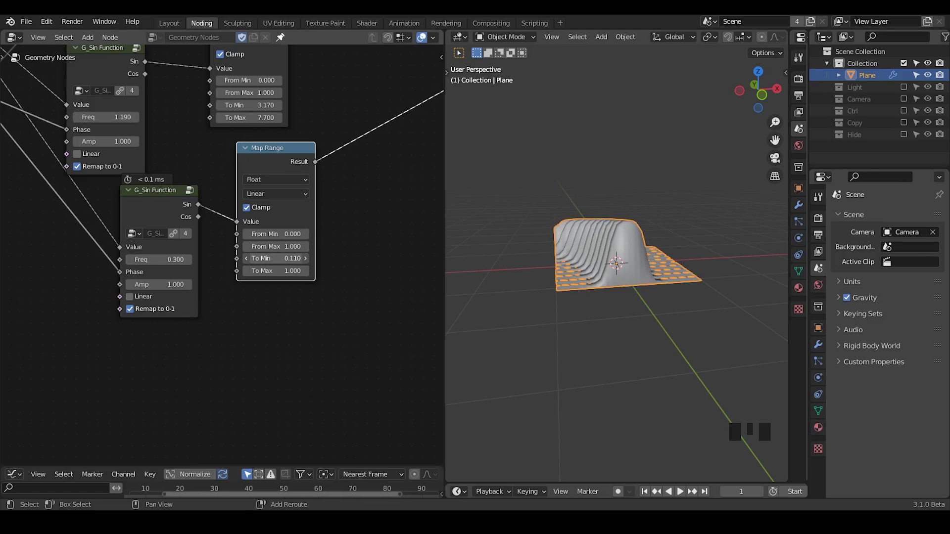
mouse_move(655, 276)
middle_down()
mouse_move(681, 313)
mouse_move(660, 334)
middle_up()
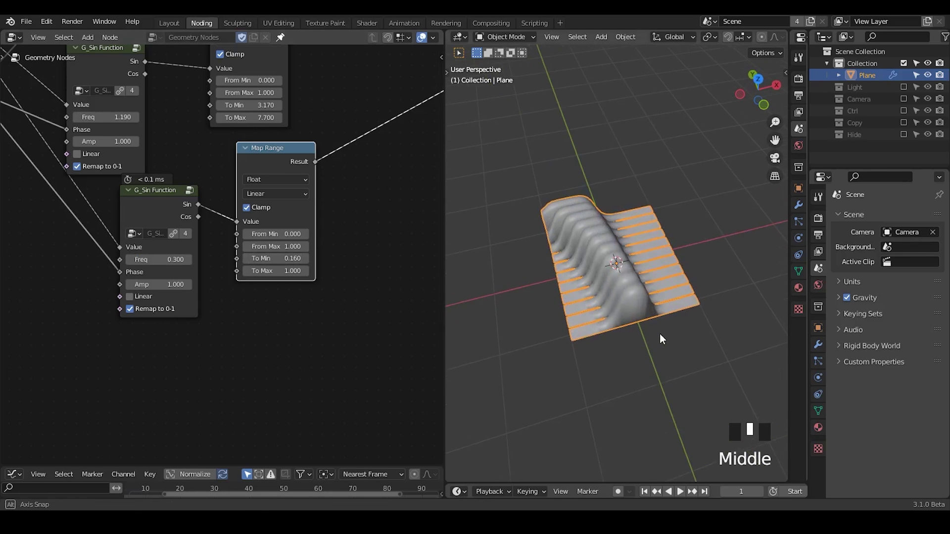
Step: Set the lowest G_Sin Function's Freq to 1, move the node away from its Map Range and raise the range's To Max to 1.600
drag(185, 261, 222, 261)
click(185, 261)
key(Return)
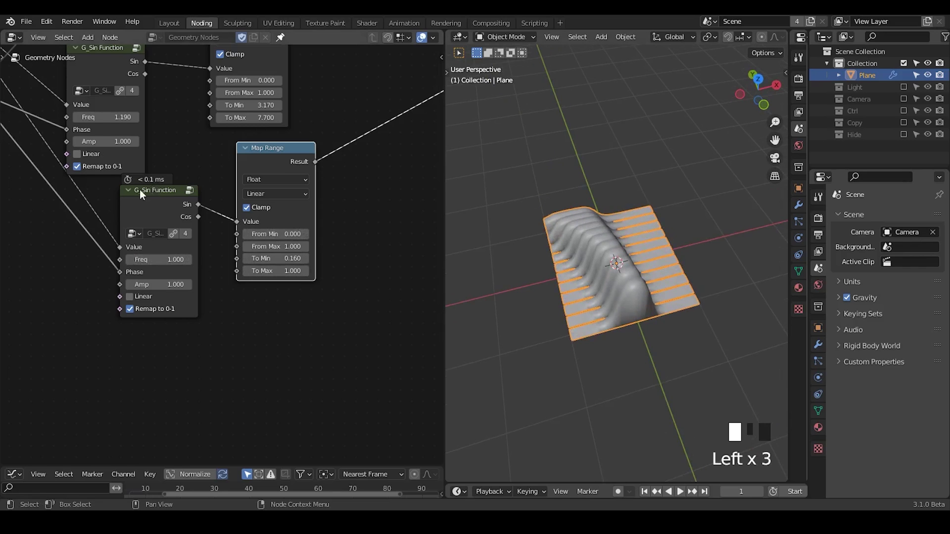
drag(140, 194, 112, 204)
middle_drag(111, 203, 119, 221)
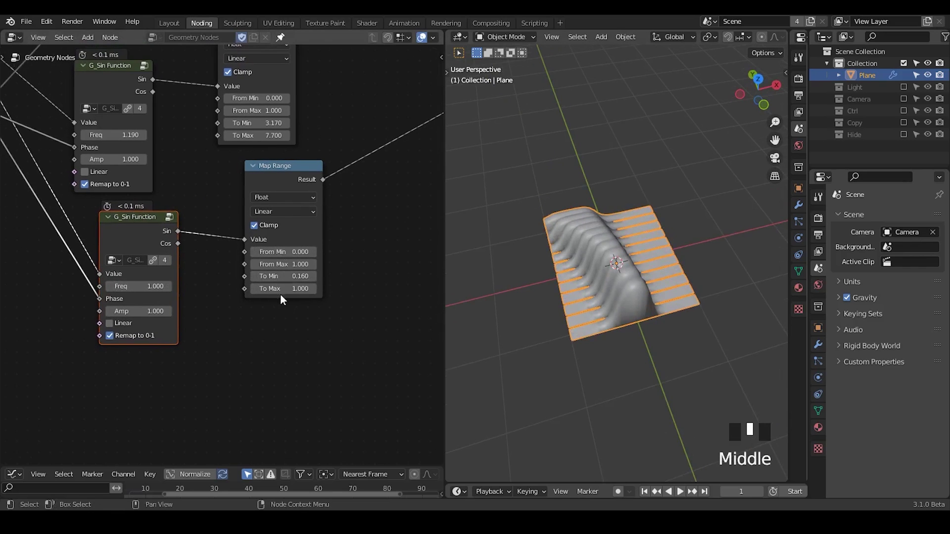
mouse_move(276, 291)
mouse_down()
mouse_move(305, 291)
mouse_move(276, 291)
mouse_up()
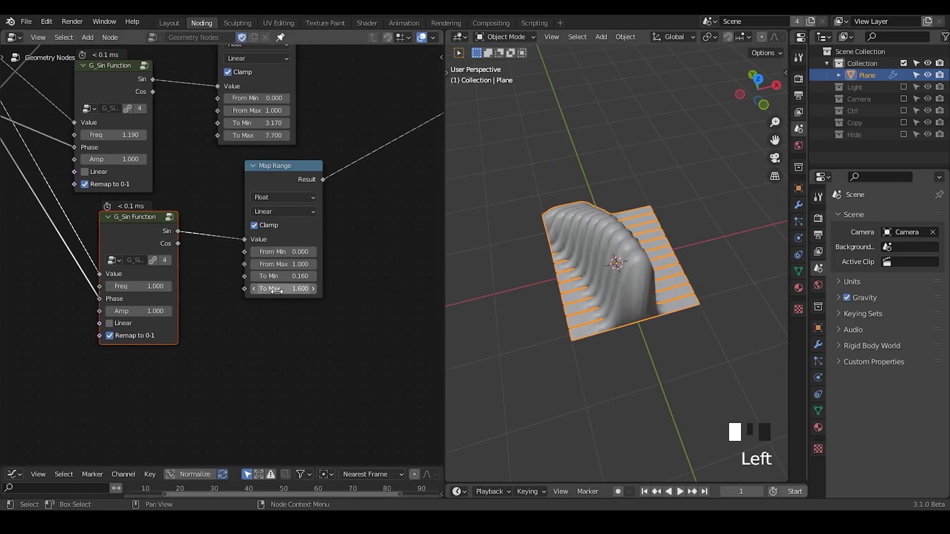
Step: Shift the shared phase in the Value node to 28.290 and set the middle G_Sin Function's Freq to 1
middle_drag(276, 291, 145, 201)
shift+drag(159, 179, 426, 189)
middle_drag(545, 250, 581, 261)
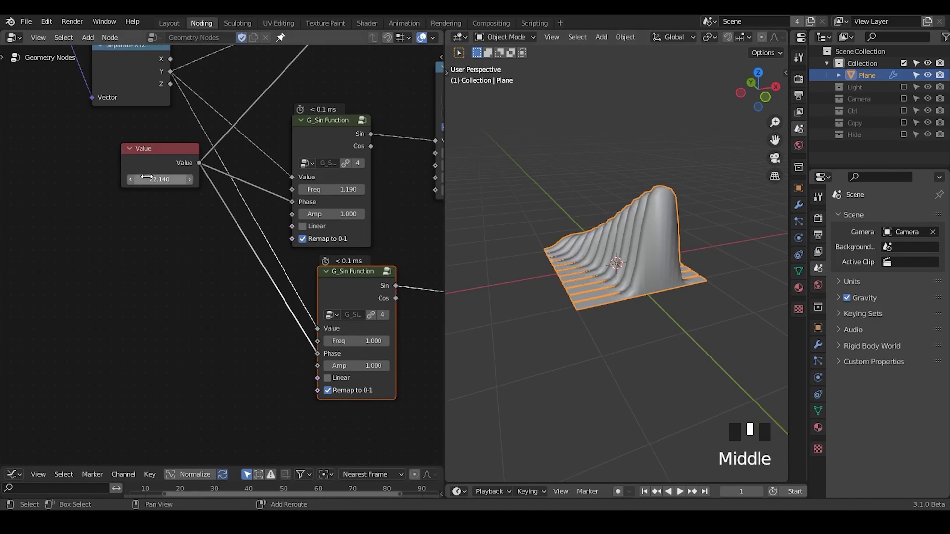
shift+drag(147, 177, 341, 190)
key(Escape)
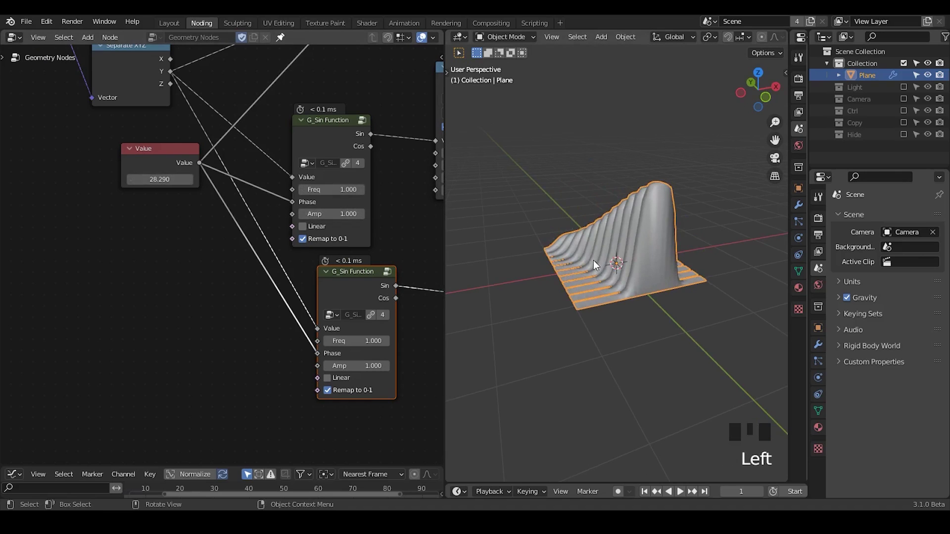
mouse_move(593, 260)
middle_down()
mouse_move(577, 288)
mouse_move(583, 302)
mouse_move(600, 287)
mouse_move(588, 277)
middle_up()
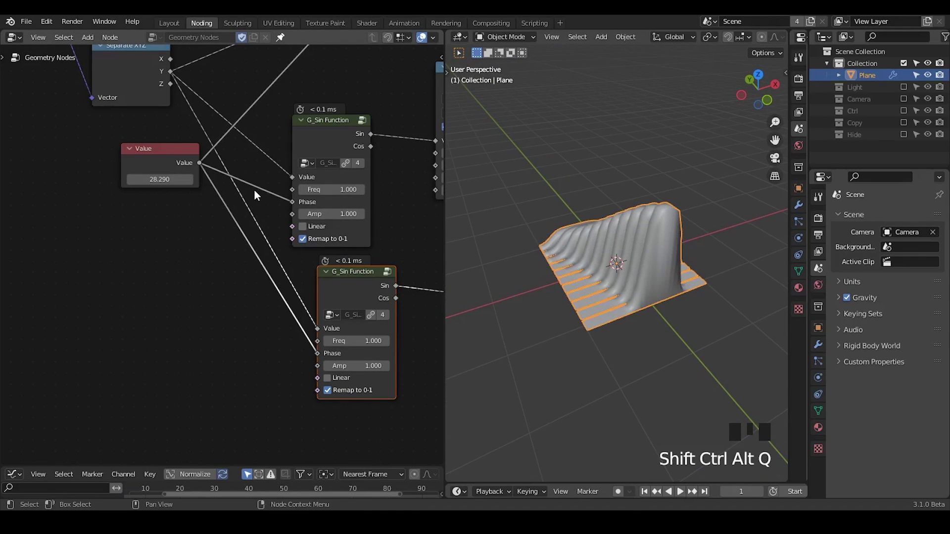
Step: Review how the Map Range outputs feed the Multiply and Add nodes, marking the connections with temporary annotations
middle_drag(265, 191, 114, 230)
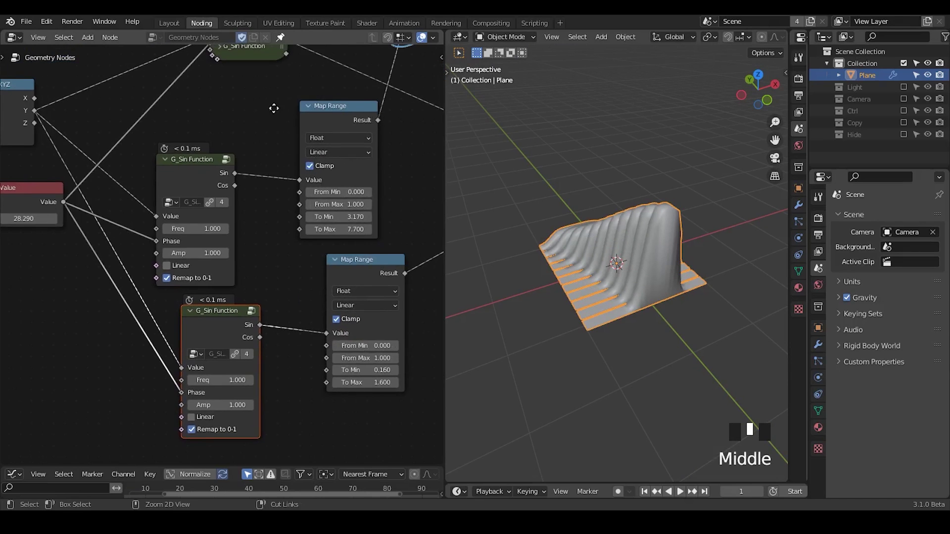
ctrl+middle_drag(272, 106, 261, 182)
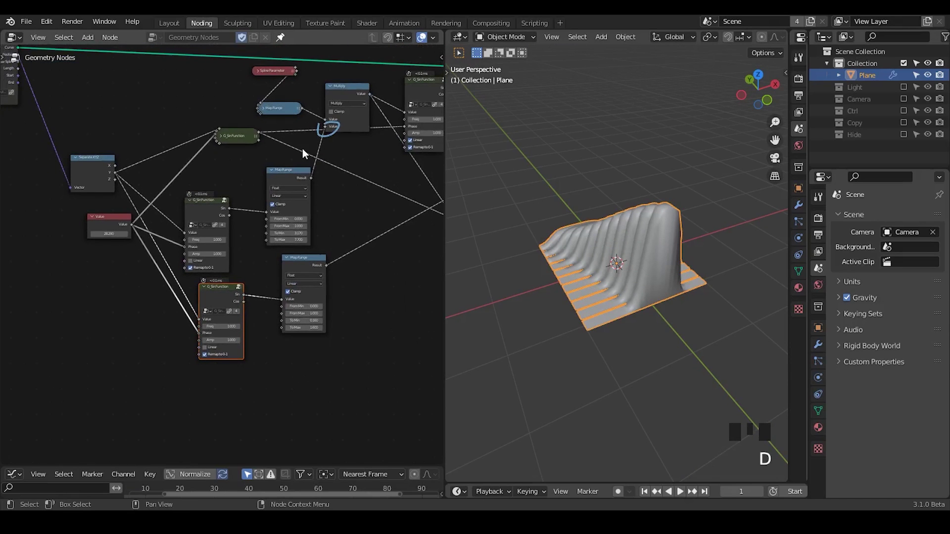
right_drag(304, 153, 318, 148)
drag(215, 226, 214, 216)
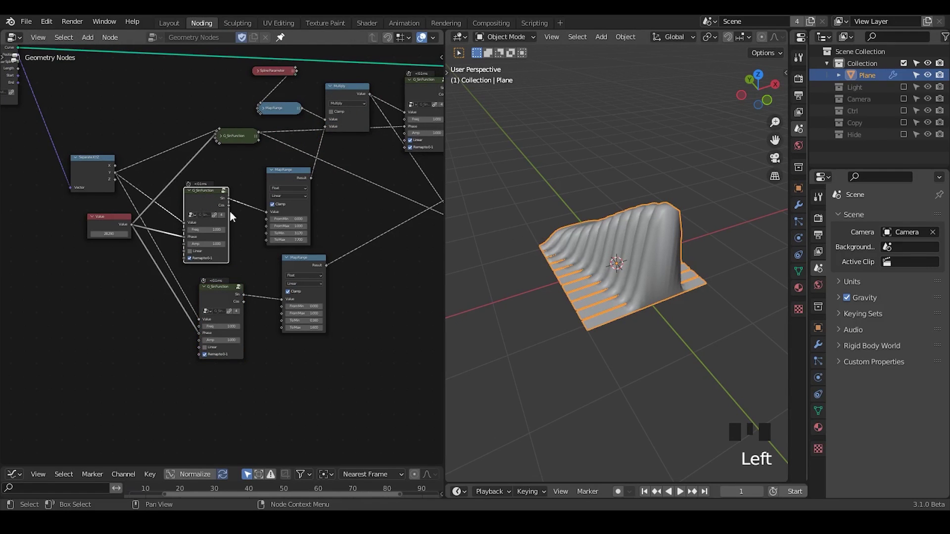
middle_drag(323, 222, 235, 218)
middle_drag(308, 200, 268, 216)
middle_drag(326, 181, 271, 194)
mouse_move(398, 156)
right_down()
mouse_move(389, 149)
mouse_move(382, 194)
right_up()
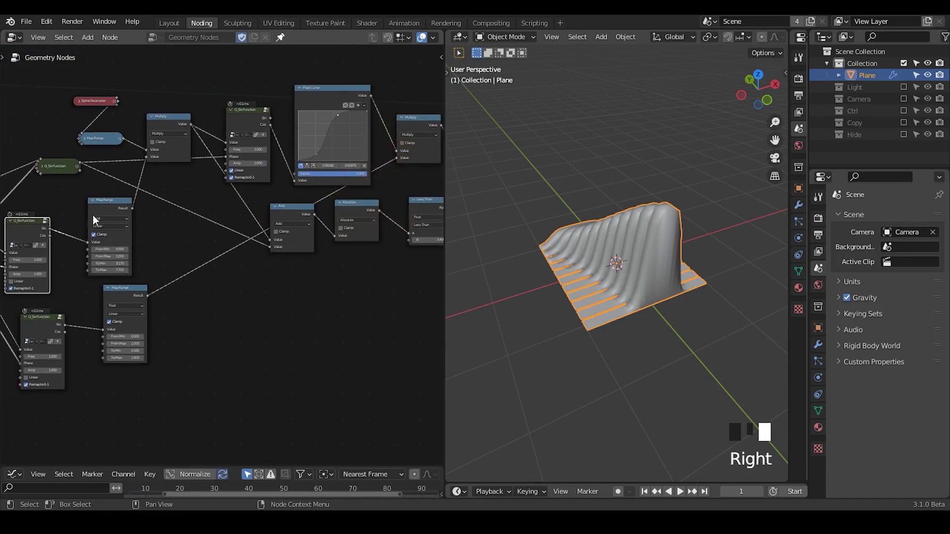
Step: Raise the Count of the G_Curve Linear node feeding Instance to 62
mouse_move(67, 215)
middle_down()
mouse_move(324, 207)
mouse_move(339, 250)
mouse_move(325, 303)
mouse_move(341, 292)
middle_up()
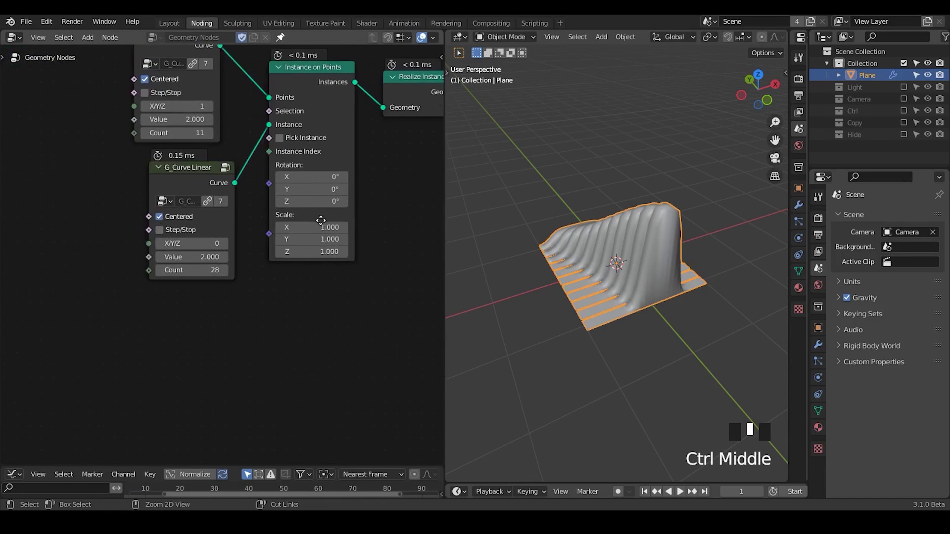
middle_drag(567, 277, 623, 275)
drag(196, 270, 206, 270)
middle_drag(550, 272, 655, 233)
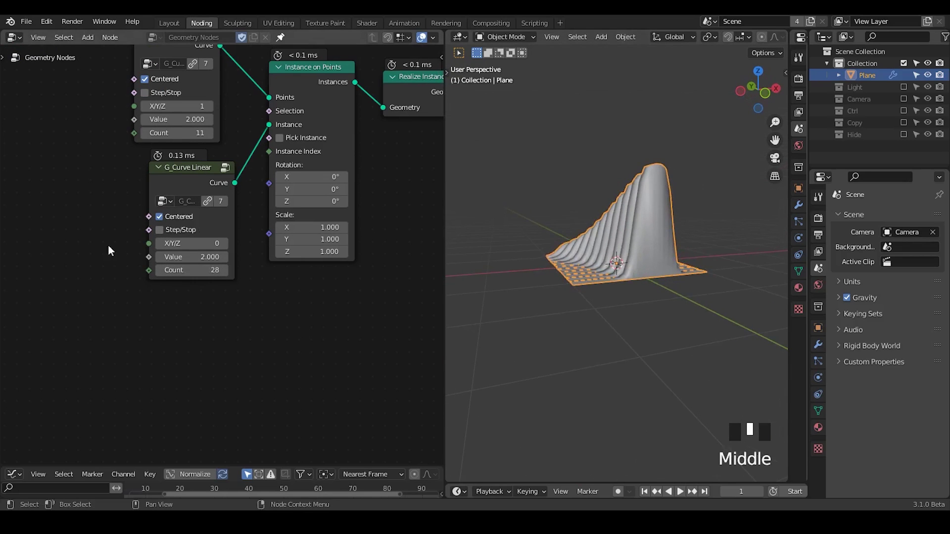
drag(170, 267, 194, 270)
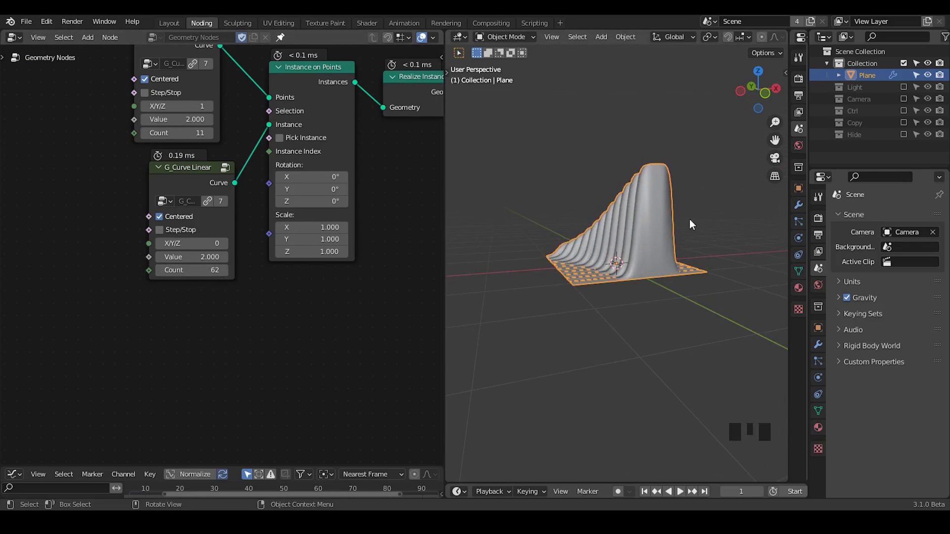
middle_drag(624, 232, 618, 292)
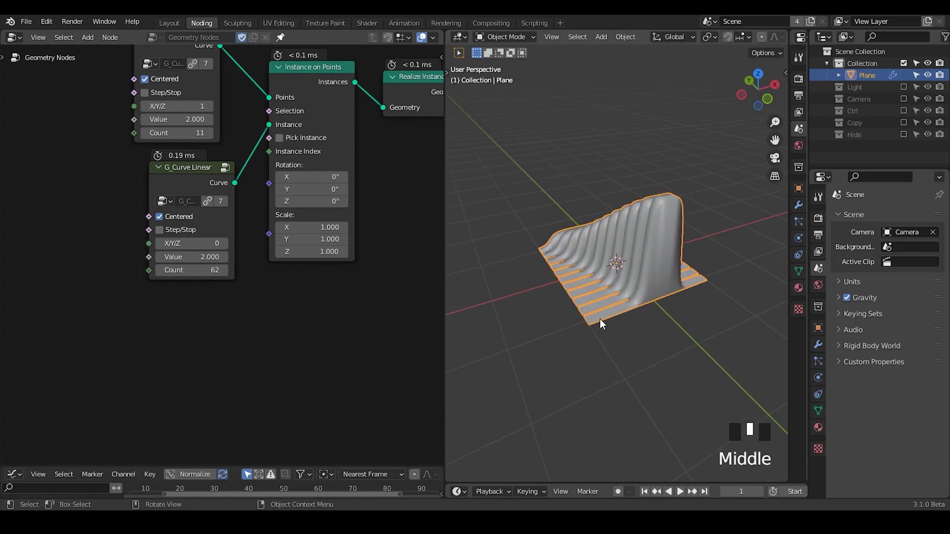
Step: Inspect the wave strips' mesh density in wireframe display, then return the viewport to solid shading
key(z)
click(545, 302)
mouse_move(545, 302)
ctrl+middle_down()
mouse_move(620, 305)
mouse_move(597, 373)
ctrl+middle_up()
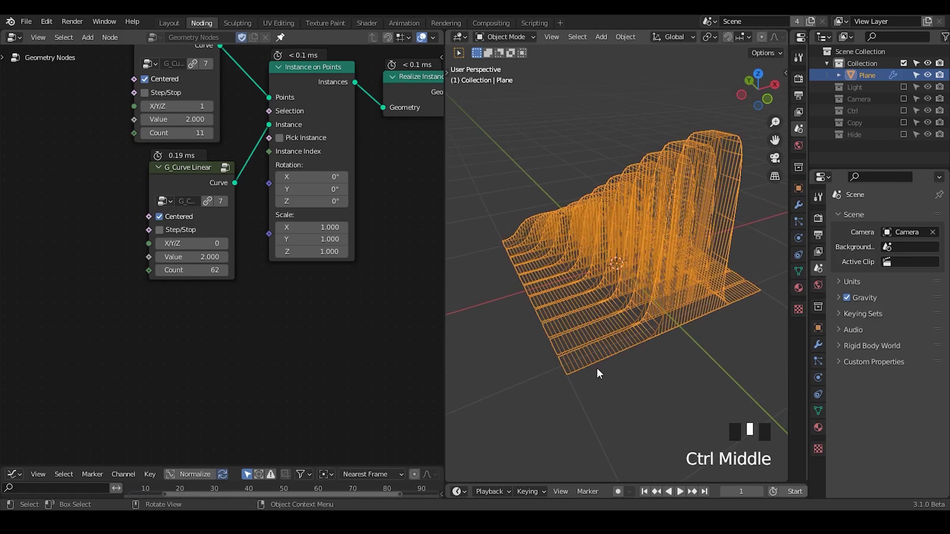
key(z)
click(749, 304)
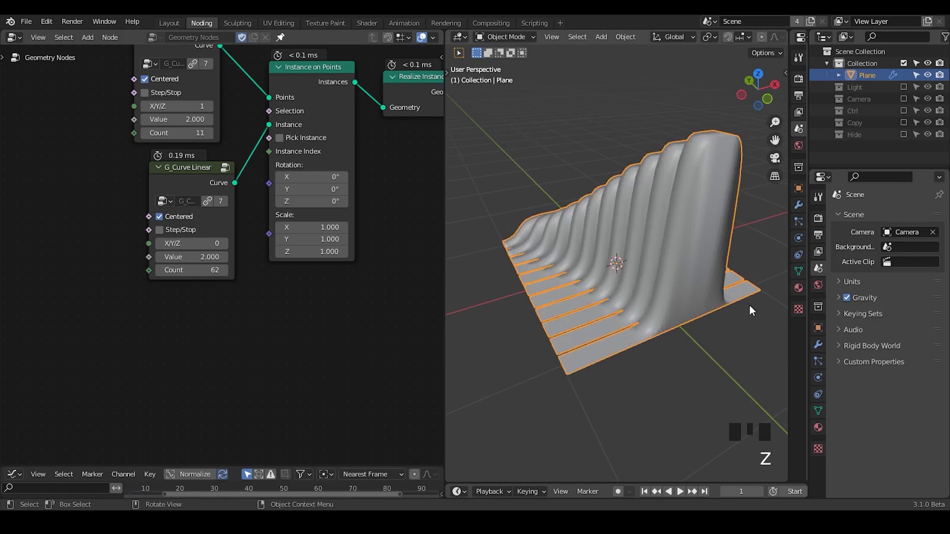
middle_drag(522, 269, 601, 277)
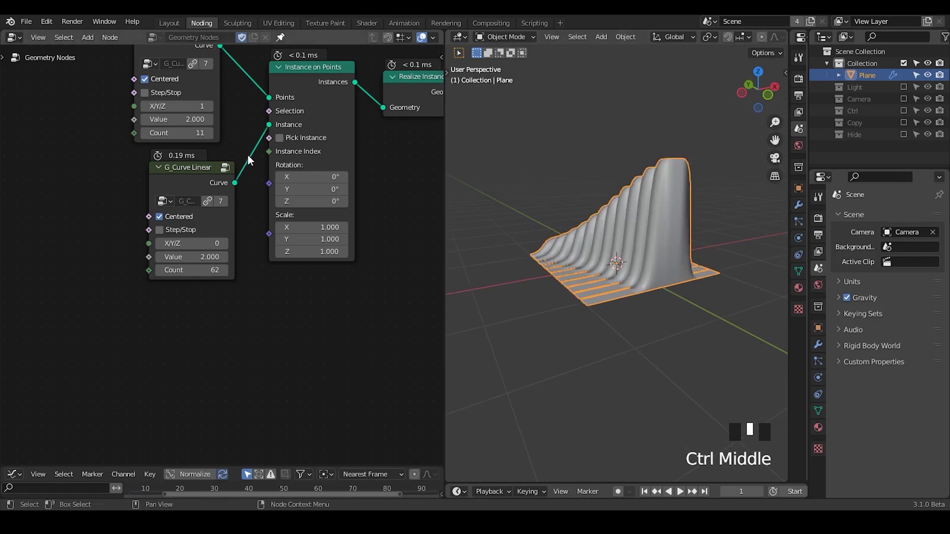
Step: Set the Count of the G_Curve Linear node feeding Points to 16
middle_drag(148, 132, 171, 199)
drag(190, 202, 235, 202)
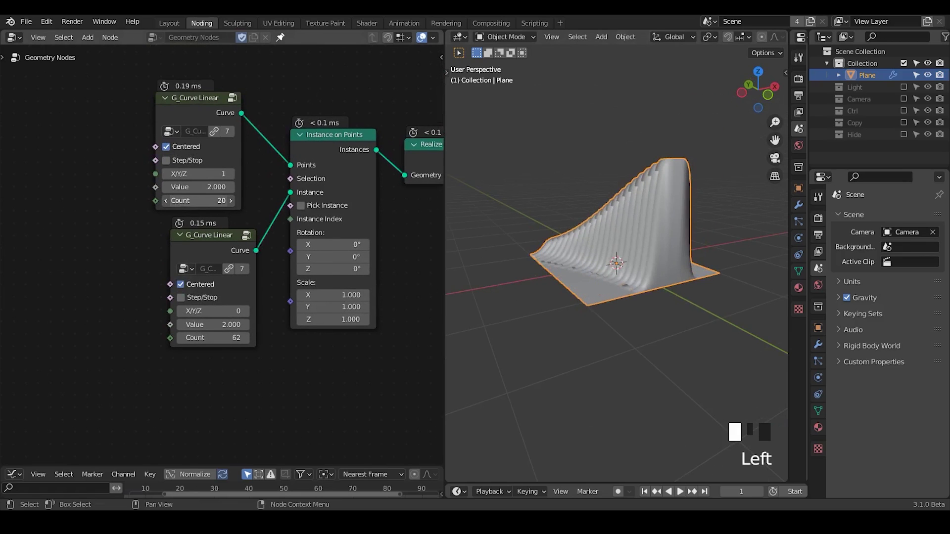
middle_drag(556, 294, 363, 208)
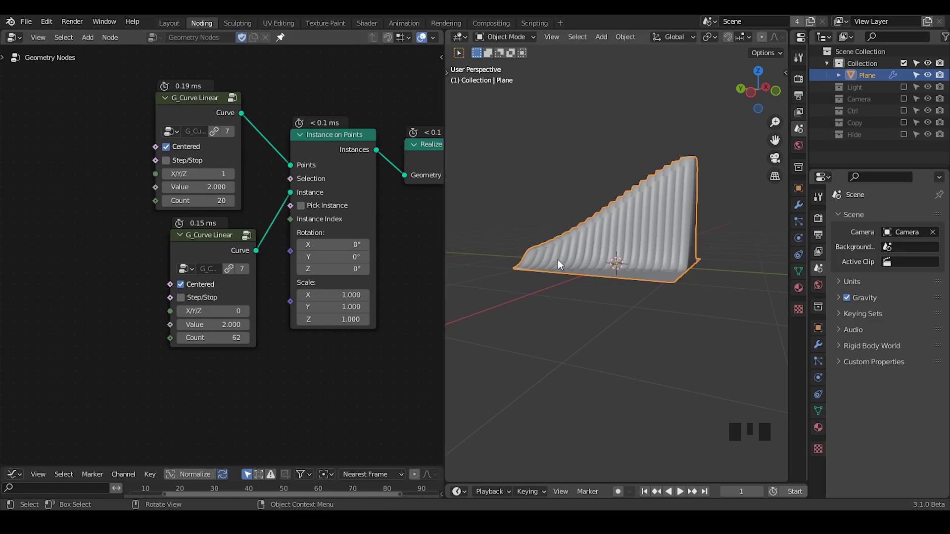
middle_drag(557, 260, 549, 258)
mouse_move(216, 201)
mouse_down()
mouse_move(208, 200)
mouse_move(227, 201)
mouse_up()
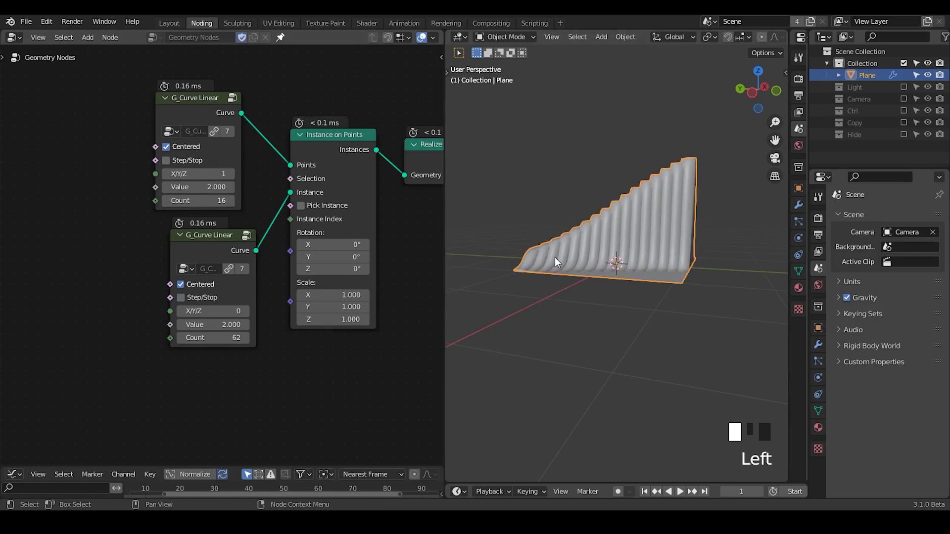
Step: Enable Step/Stop on the G_Curve Linear node feeding Points and set its Value to 0.170 and Count to 15
click(181, 163)
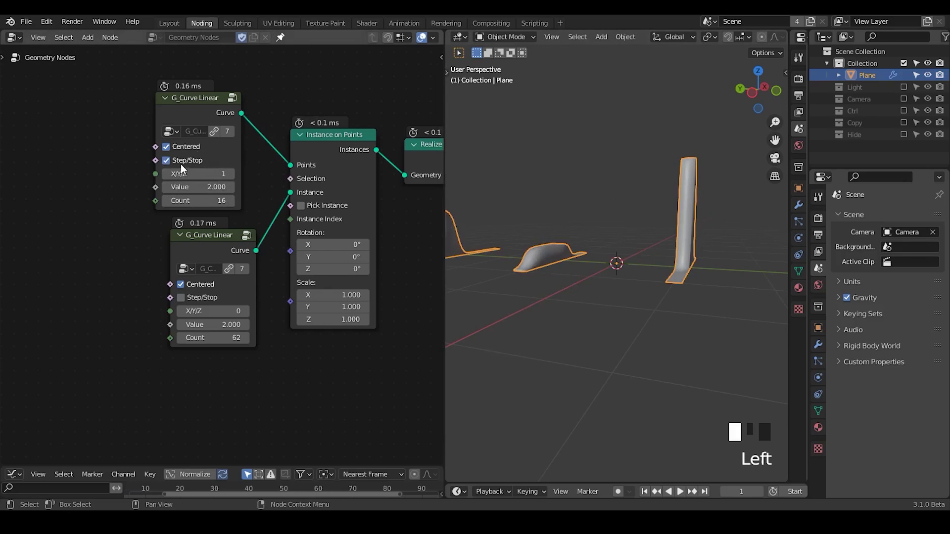
shift+drag(208, 187, 201, 187)
mouse_move(198, 186)
shift+mouse_down()
mouse_move(213, 187)
mouse_move(204, 187)
shift+mouse_up()
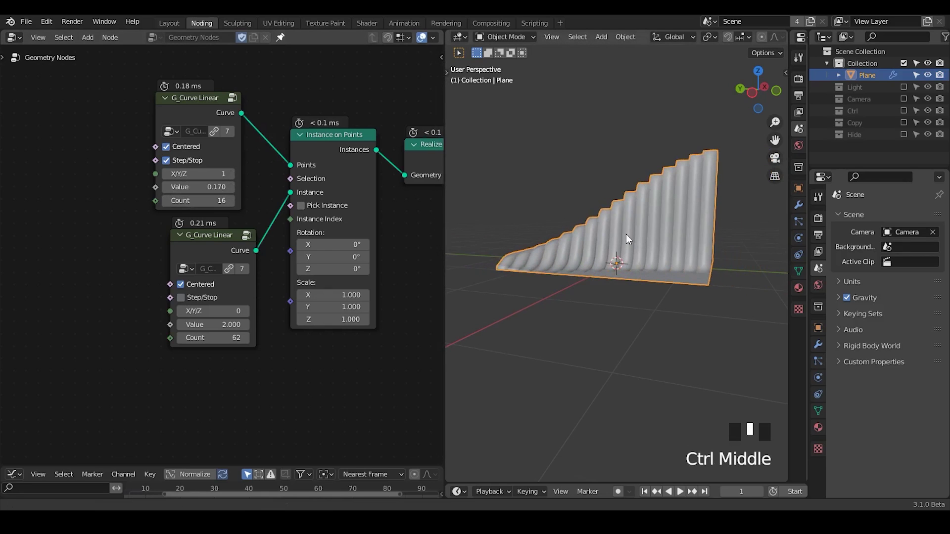
ctrl+middle_drag(625, 234, 683, 274)
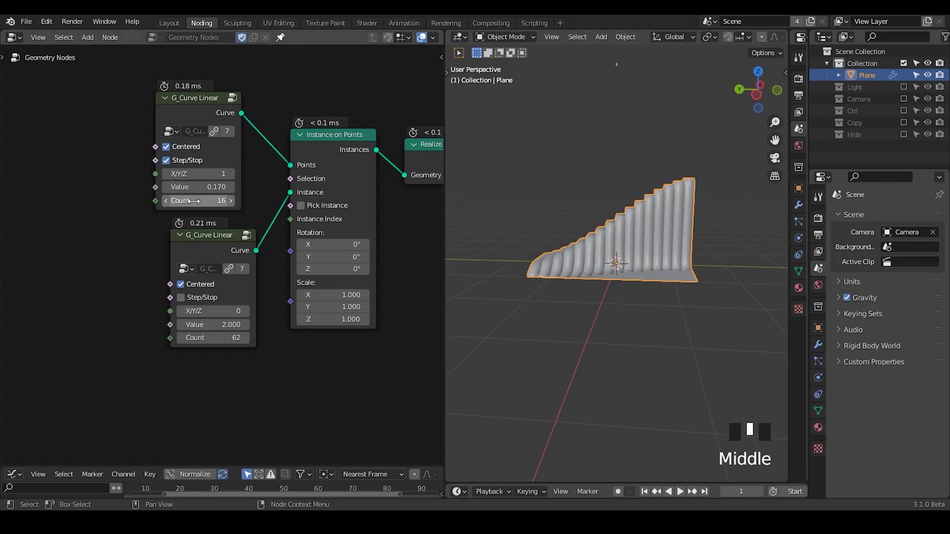
drag(197, 200, 156, 200)
middle_drag(655, 270, 568, 280)
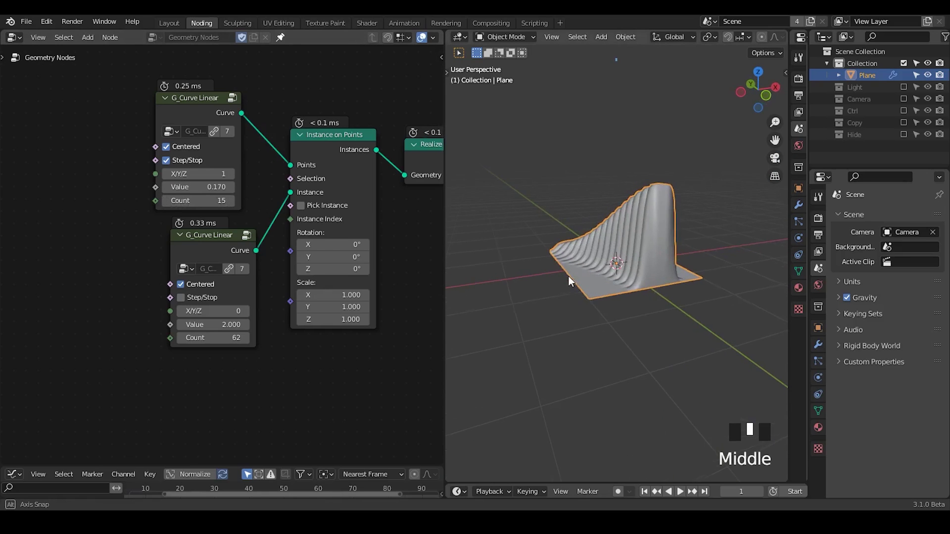
middle_drag(362, 310, 40, 126)
middle_drag(317, 198, 29, 242)
ctrl+middle_drag(178, 251, 177, 228)
middle_drag(251, 256, 77, 183)
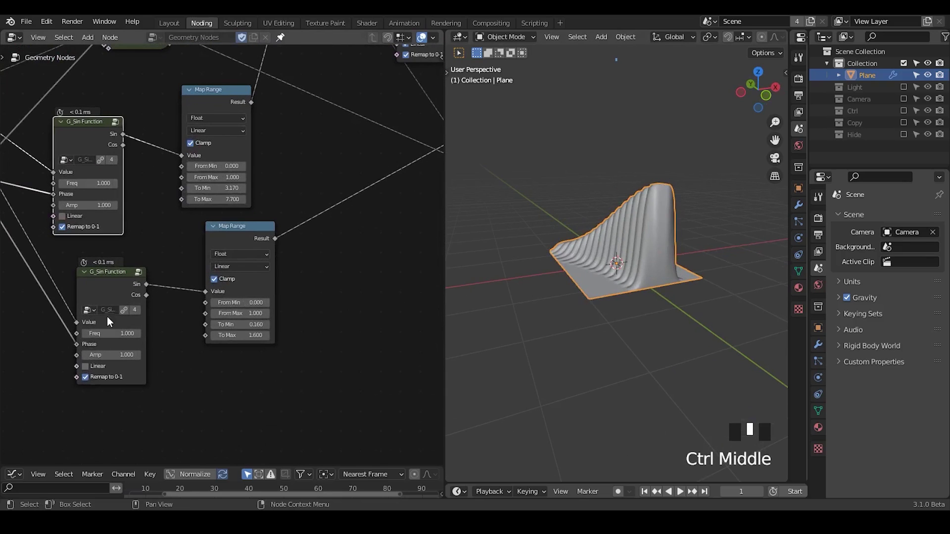
middle_drag(113, 334, 291, 243)
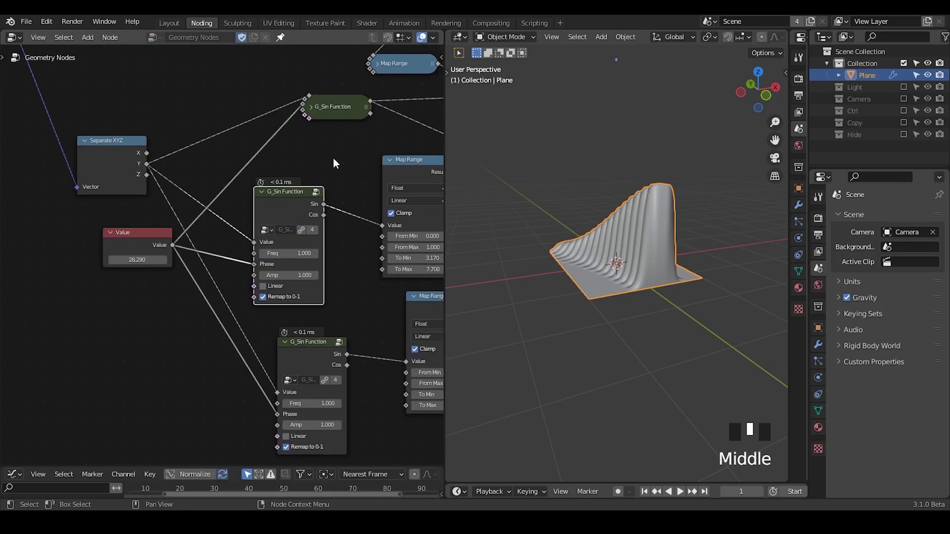
Step: Duplicate the Extrude Mesh node and insert the copy between the original and the Group Output
middle_drag(333, 163, 274, 180)
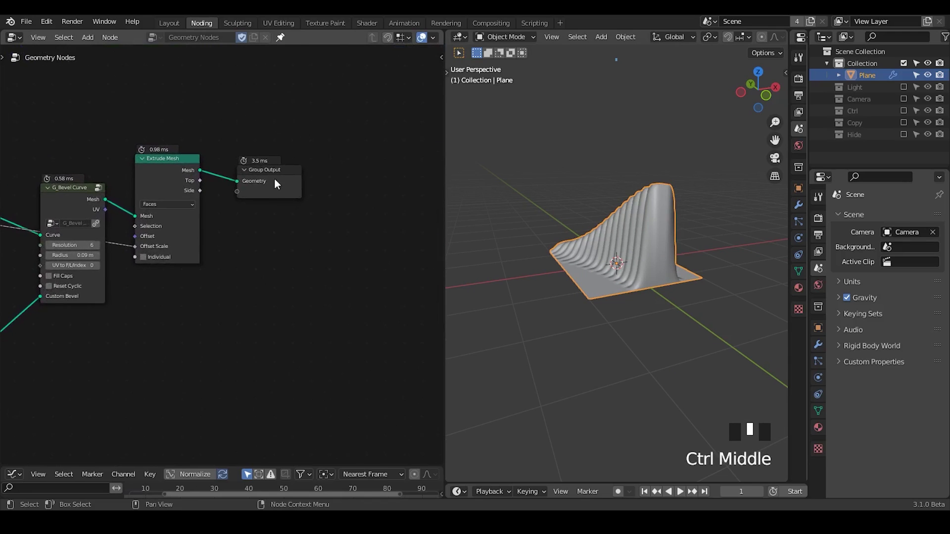
drag(275, 184, 337, 176)
ctrl+middle_drag(340, 248, 341, 216)
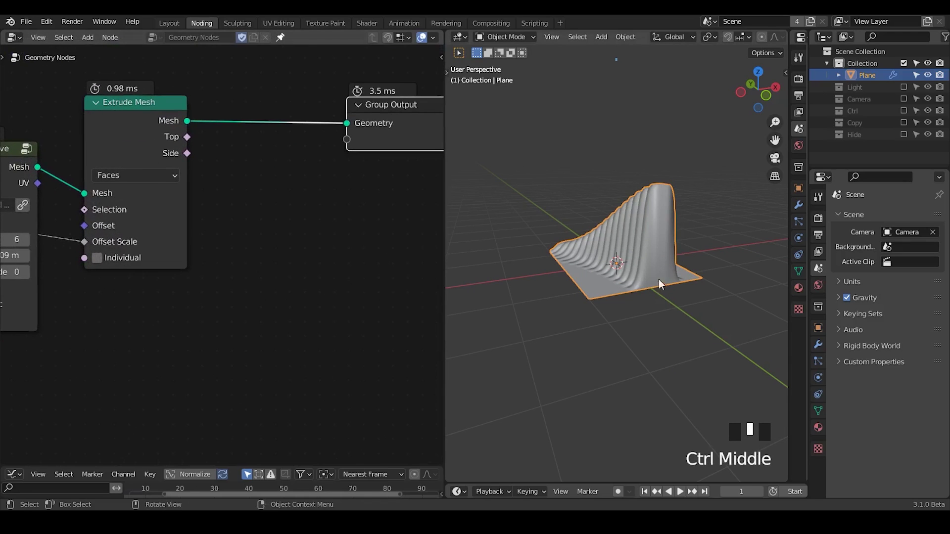
ctrl+middle_drag(677, 303, 416, 179)
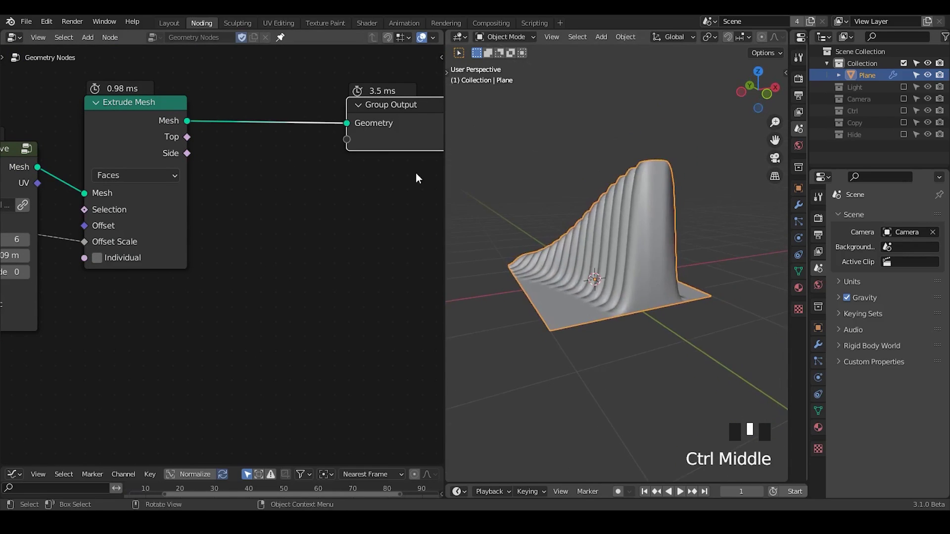
drag(120, 127, 129, 124)
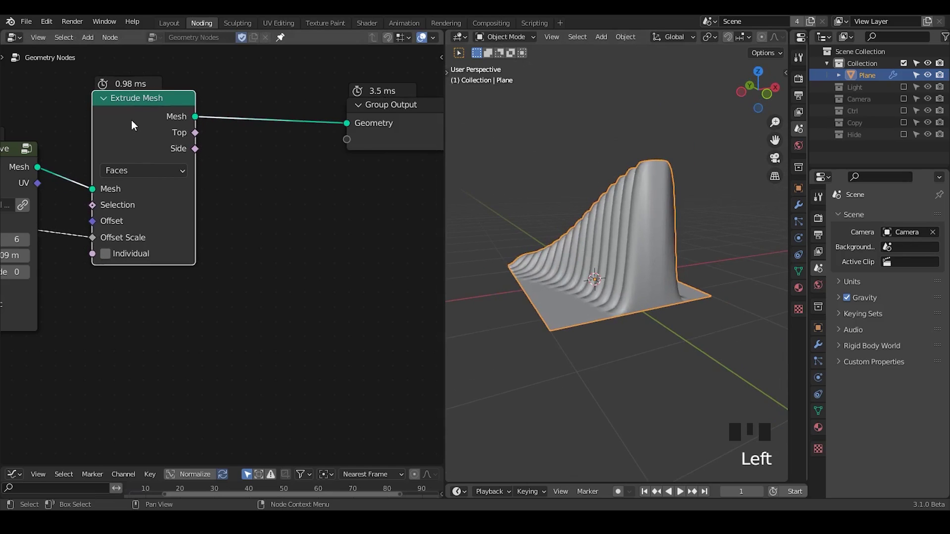
key(shift+d)
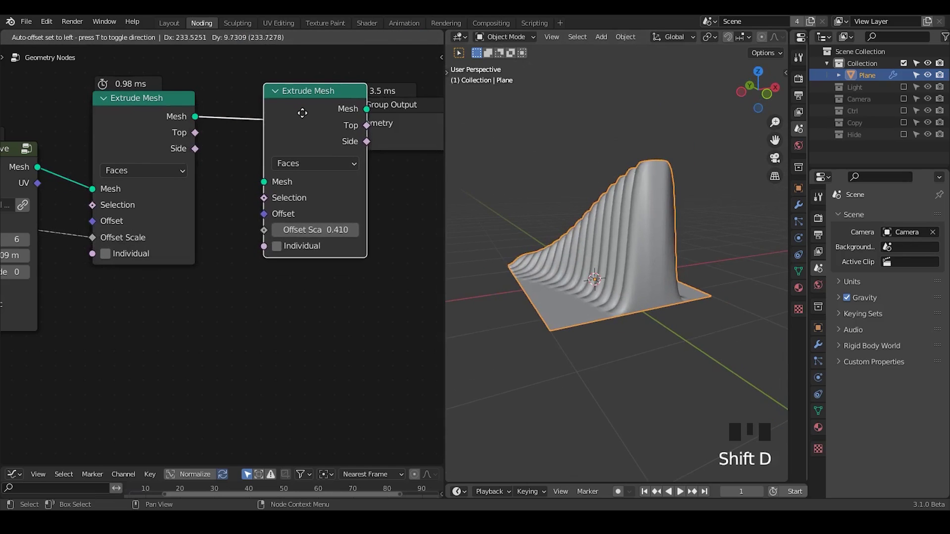
click(302, 113)
middle_drag(202, 141, 177, 165)
drag(178, 165, 214, 144)
Step: Connect the first Extrude Mesh's Side output to the second one's Selection and set the second's Offset Scale to 0
drag(102, 174, 139, 193)
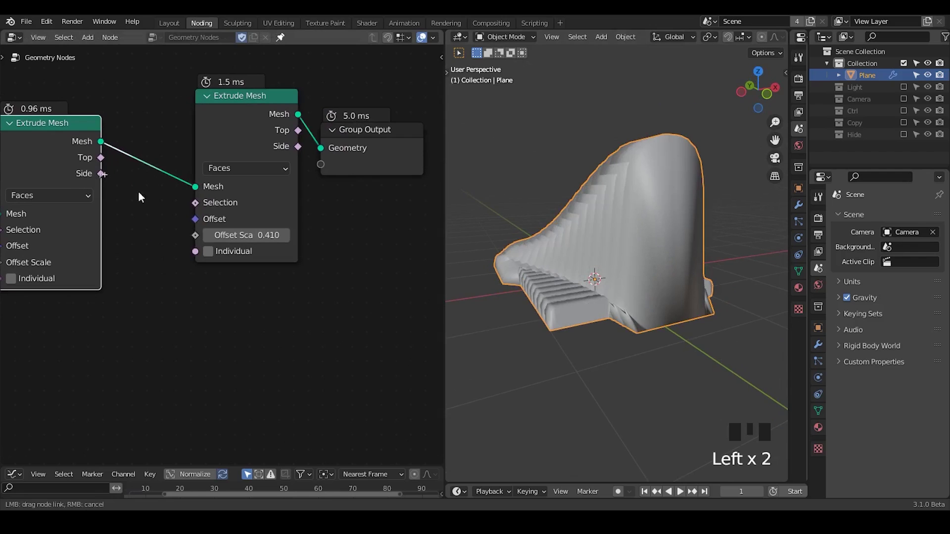
drag(193, 207, 195, 203)
drag(237, 121, 227, 136)
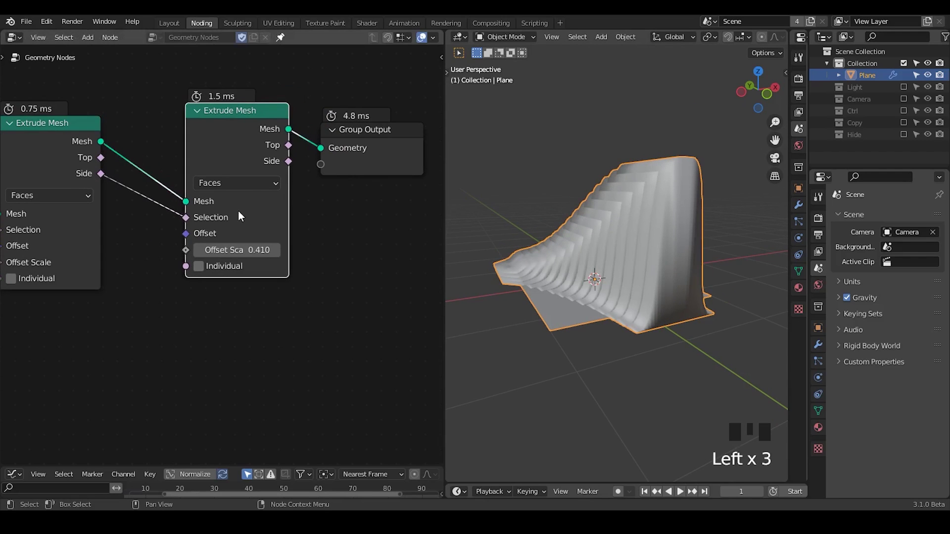
drag(236, 248, 236, 248)
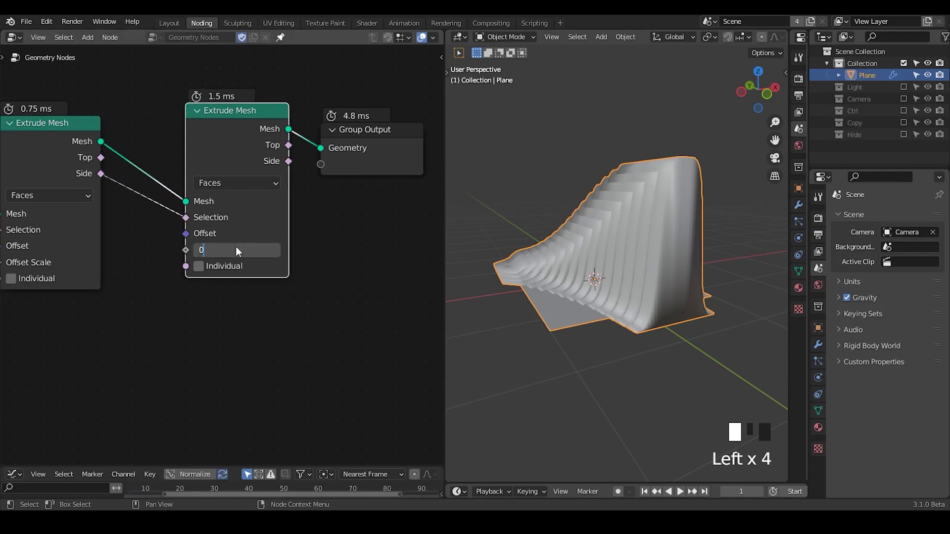
key(Return)
click(358, 275)
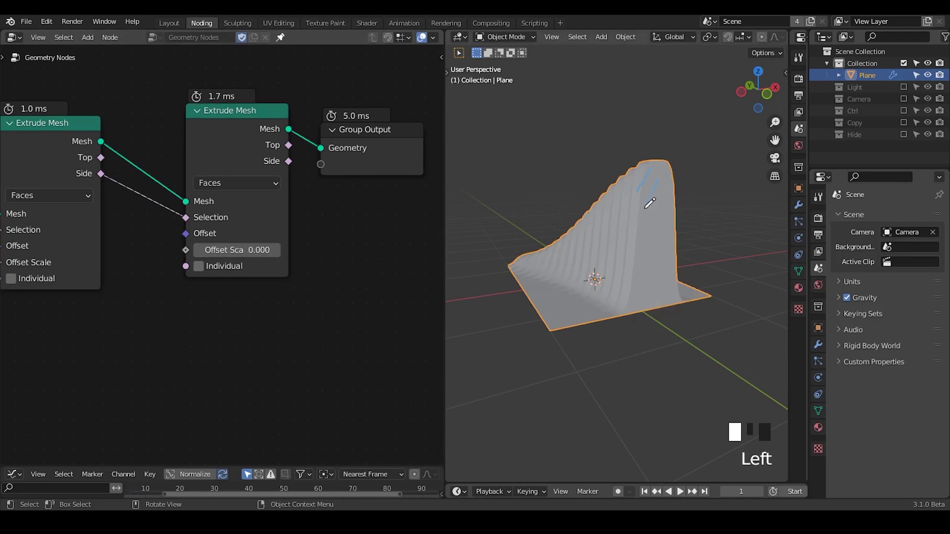
Step: Insert a Scale Elements node between the second Extrude Mesh and the Group Output
middle_drag(351, 150, 293, 157)
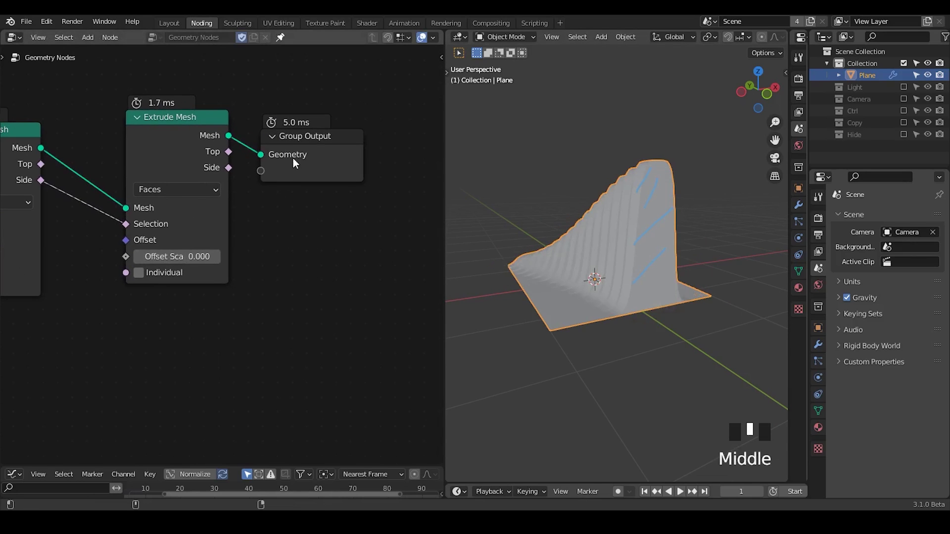
drag(293, 156, 380, 132)
key(ctrl+a)
text(scale)
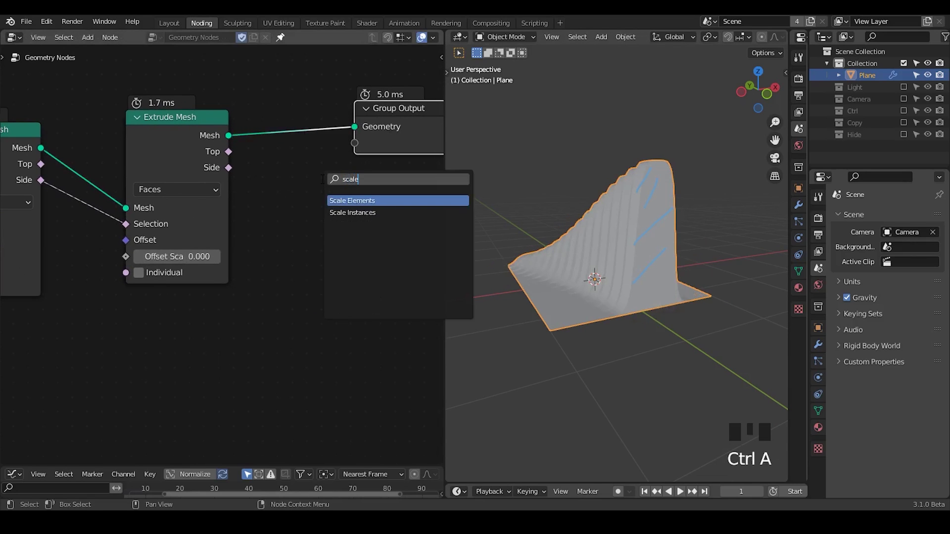
key(Return)
click(285, 90)
Step: Connect the second Extrude Mesh's Top output to the Scale Elements Selection and set Scale to 0.900
middle_drag(132, 175, 218, 160)
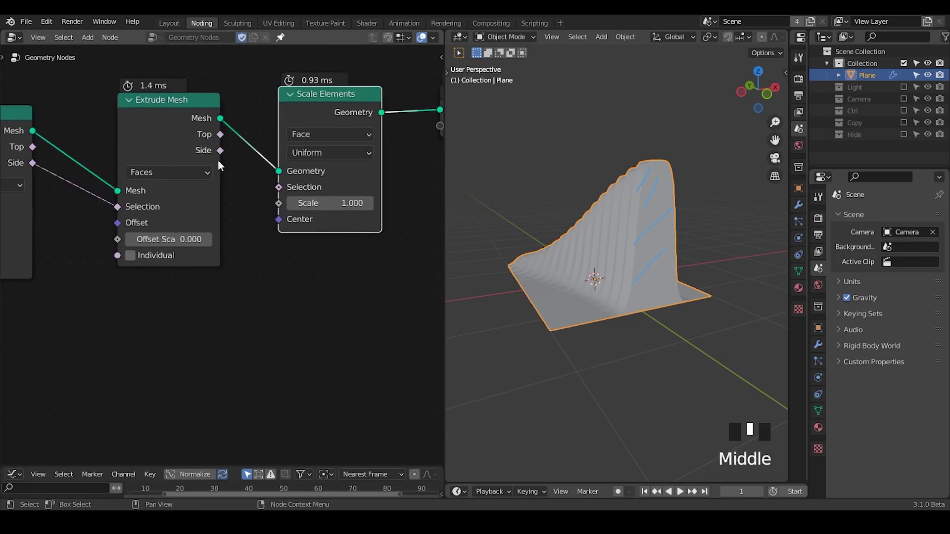
drag(162, 122, 124, 136)
drag(182, 146, 279, 187)
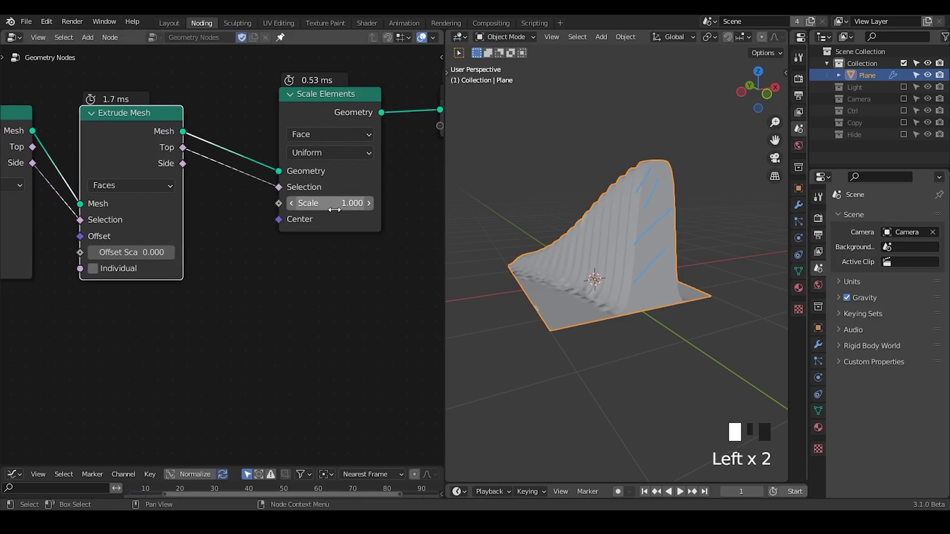
mouse_move(329, 203)
shift+mouse_down()
mouse_move(301, 203)
mouse_move(316, 203)
shift+mouse_up()
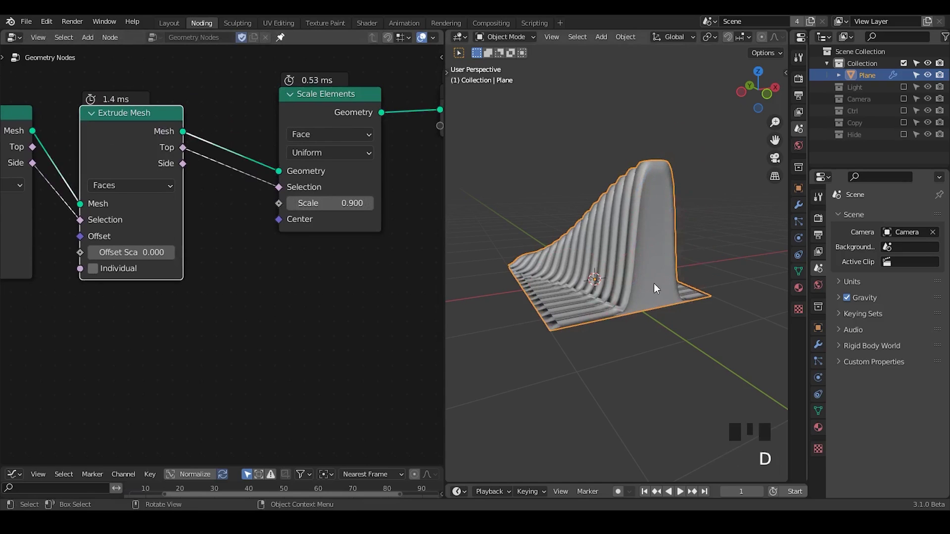
middle_drag(654, 287, 672, 287)
Step: Insert a G_Normal Displacement node between Scale Elements and the Group Output
middle_drag(306, 251, 277, 224)
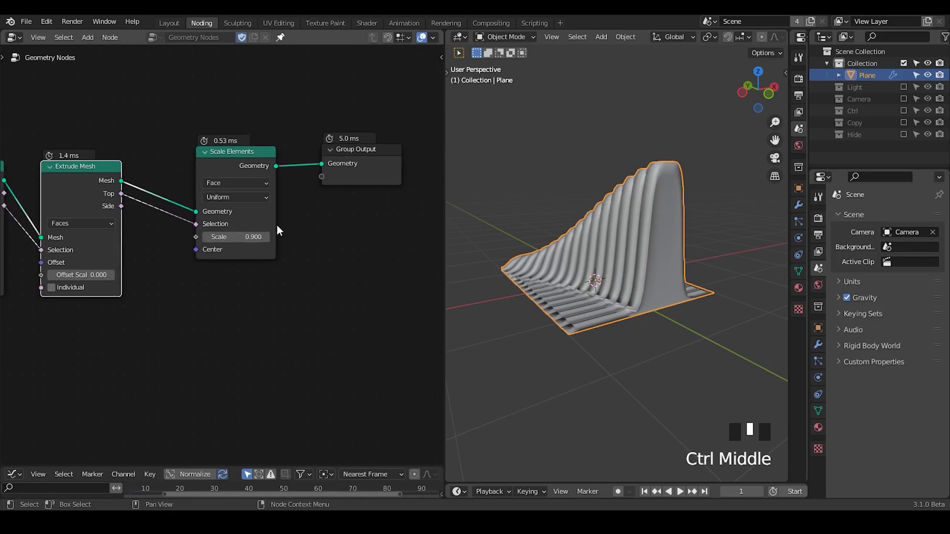
key(ctrl+a)
text(normal dis)
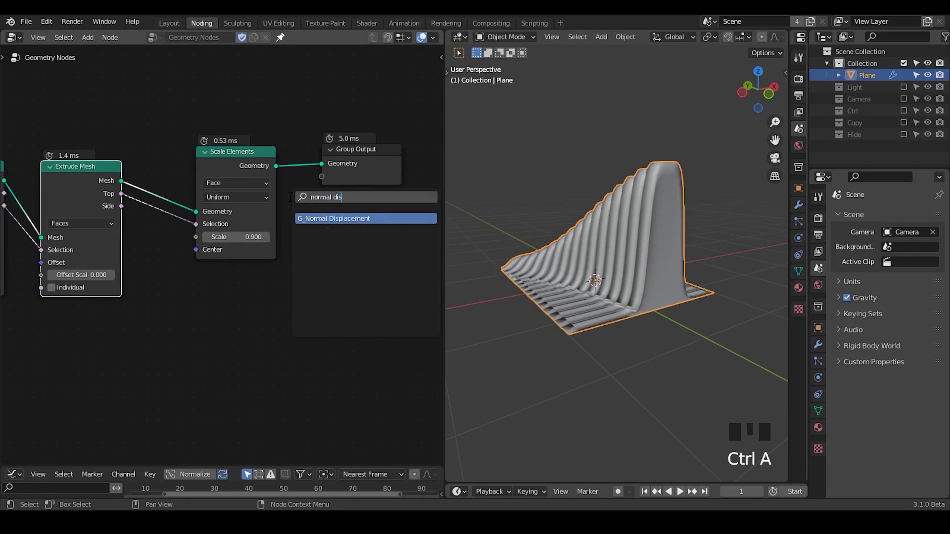
key(Return)
click(259, 245)
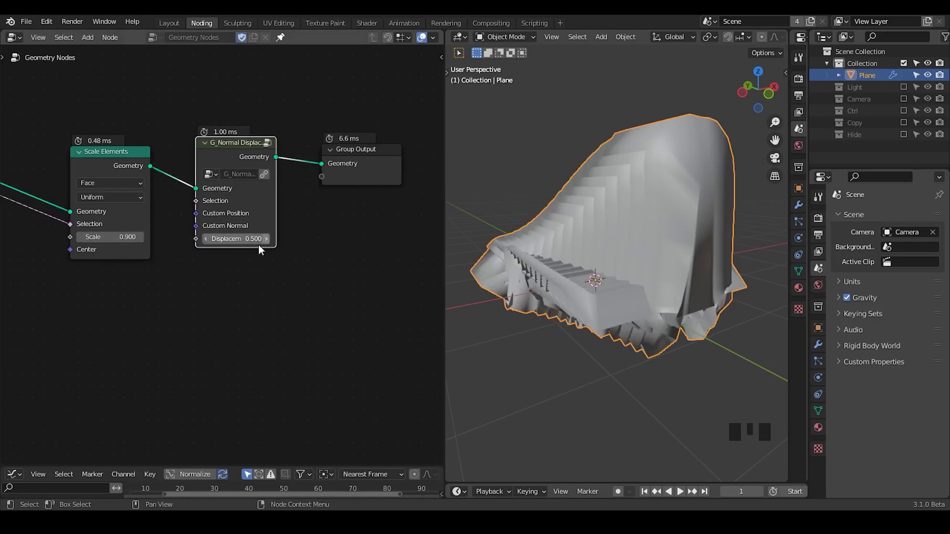
Step: Feed the second Extrude Mesh's Top into the G_Normal Displacement Selection, set Displacement to -0.010, and collapse the Scale Elements node
middle_drag(244, 202, 366, 174)
drag(355, 124, 367, 121)
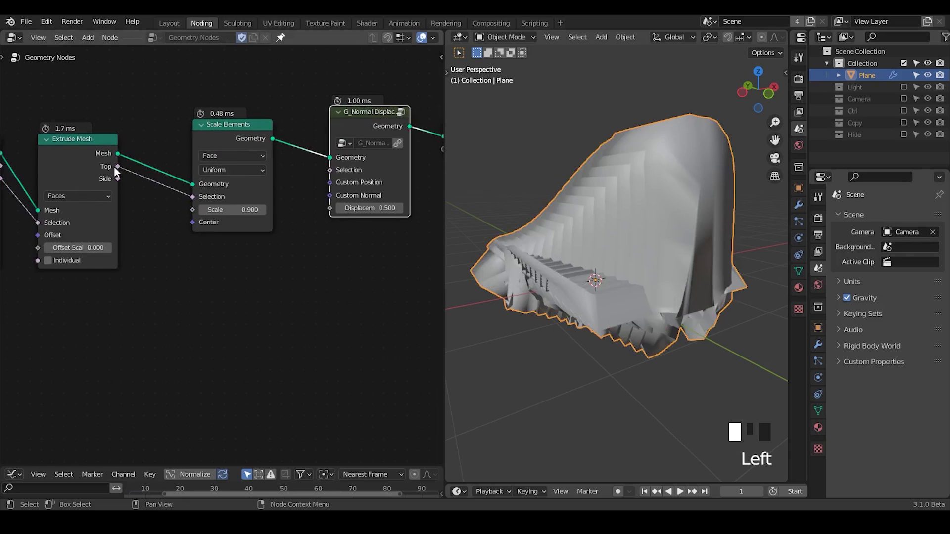
drag(118, 166, 330, 169)
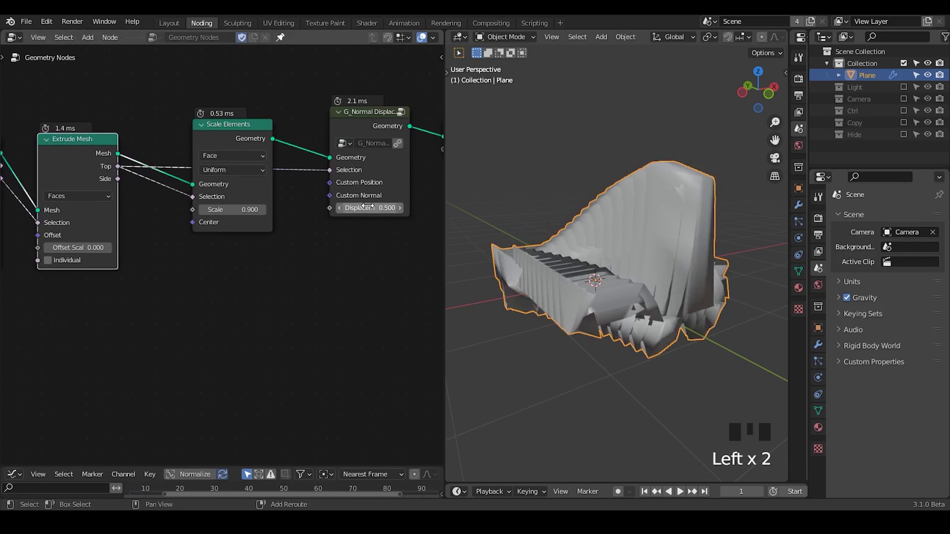
mouse_move(368, 205)
shift+mouse_down()
mouse_move(348, 206)
mouse_move(358, 206)
shift+mouse_up()
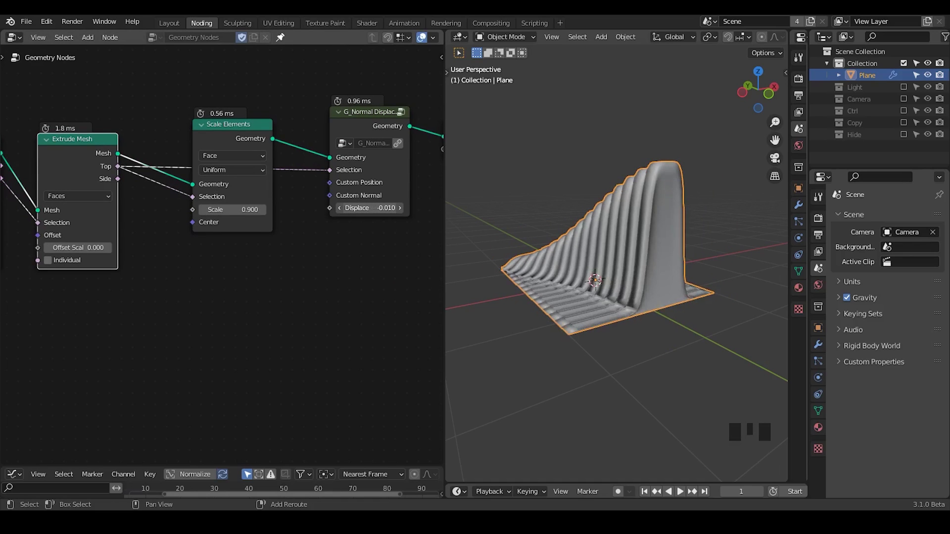
drag(246, 136, 225, 139)
click(206, 86)
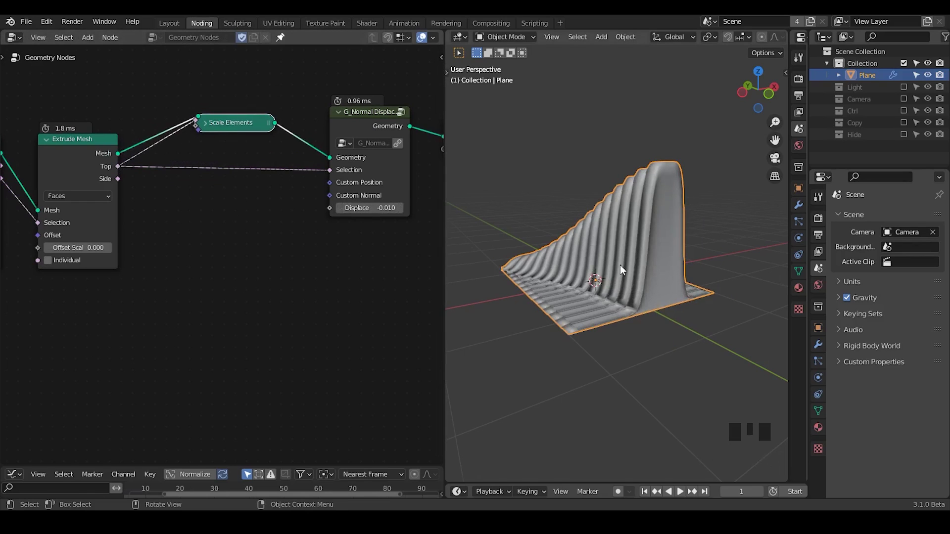
Step: Add a Normal input node below the second Extrude Mesh node
middle_drag(619, 265, 693, 282)
middle_drag(258, 254, 294, 235)
key(shift+a)
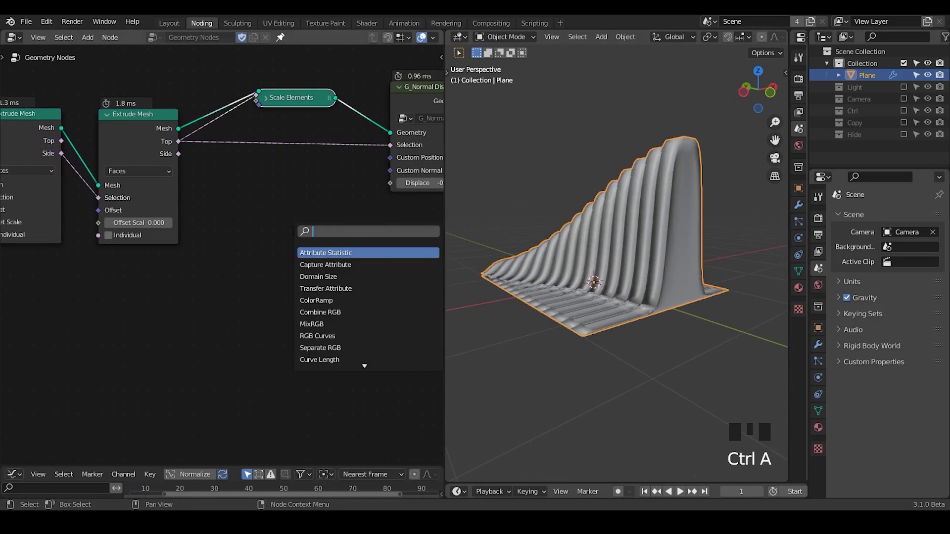
text(normal)
key(Return)
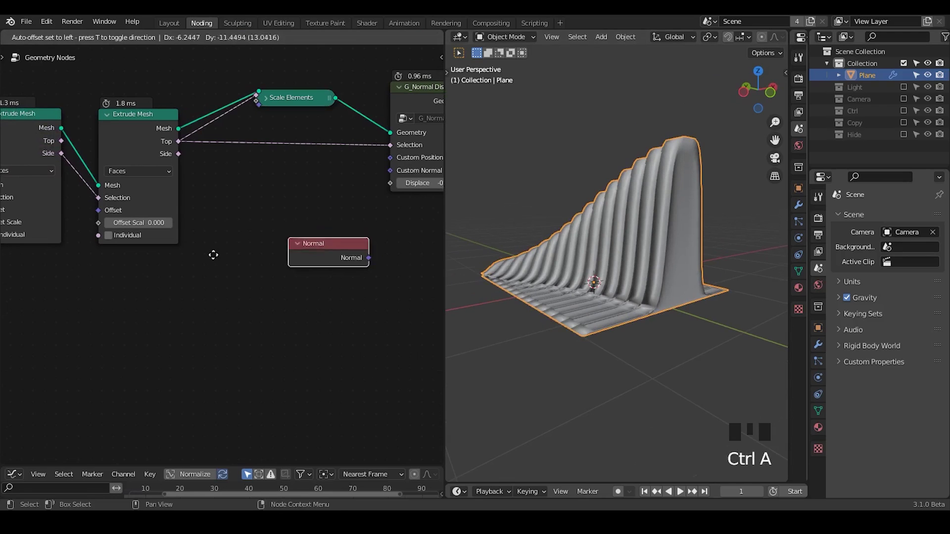
click(110, 274)
Step: Annotate the outward directions at the two ends of the wave strips in the viewport
middle_drag(608, 287, 624, 289)
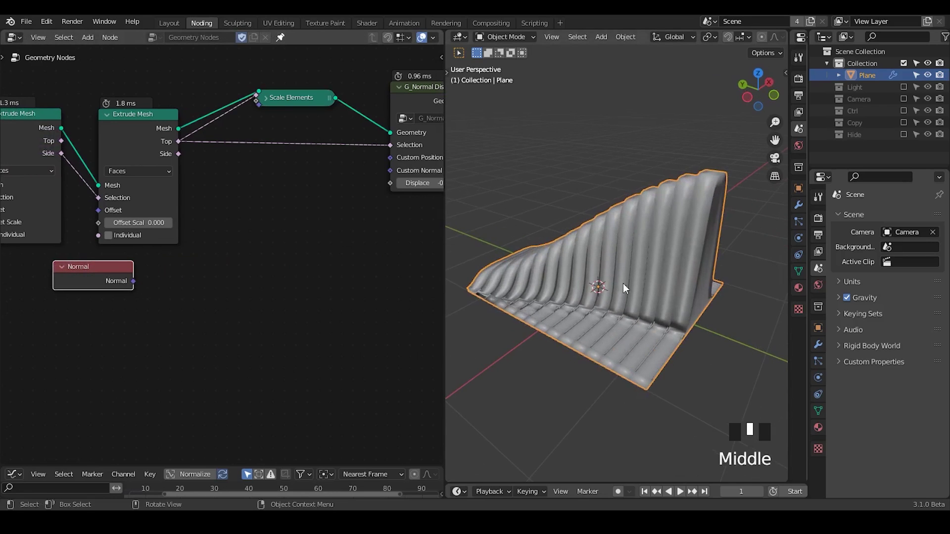
middle_drag(719, 240, 674, 159)
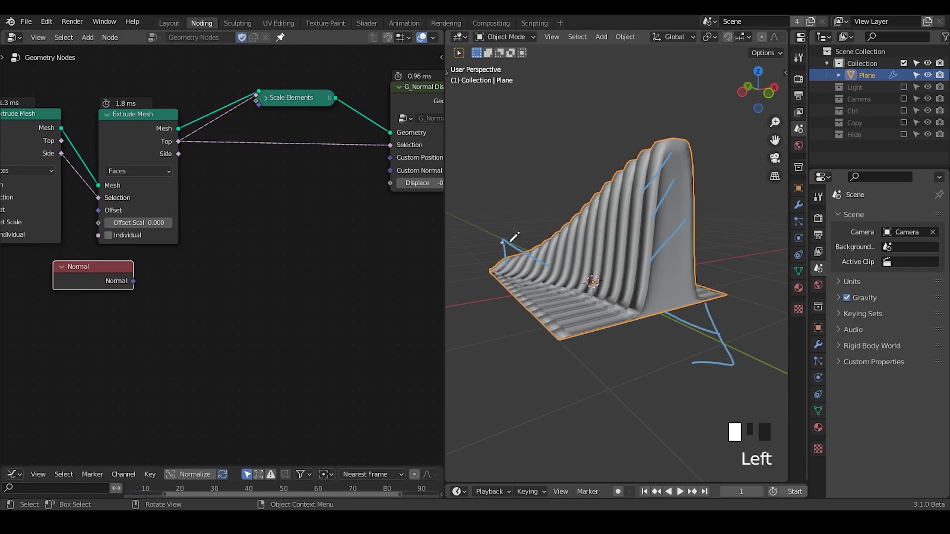
drag(510, 241, 542, 240)
Step: Add a Separate XYZ node fed by the Normal node's output
drag(139, 279, 247, 293)
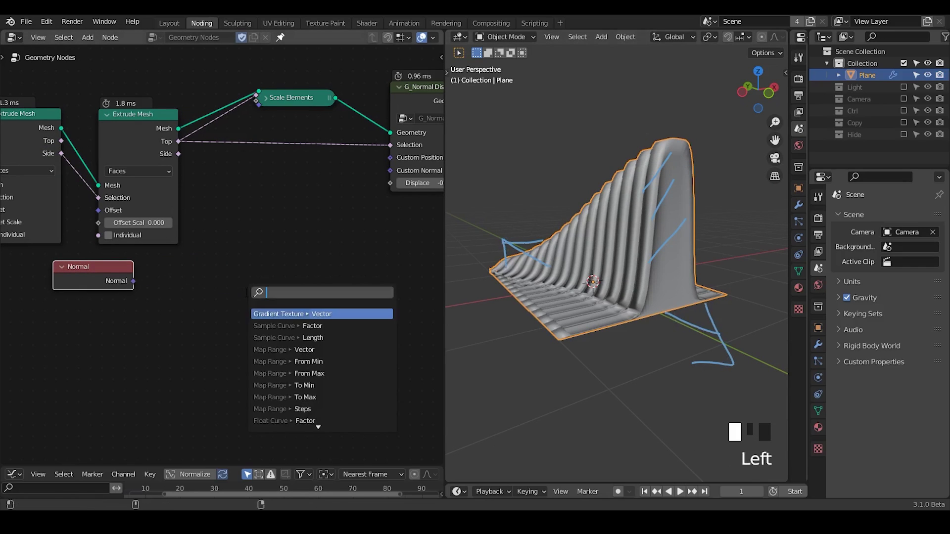
text(separate)
key(Down)
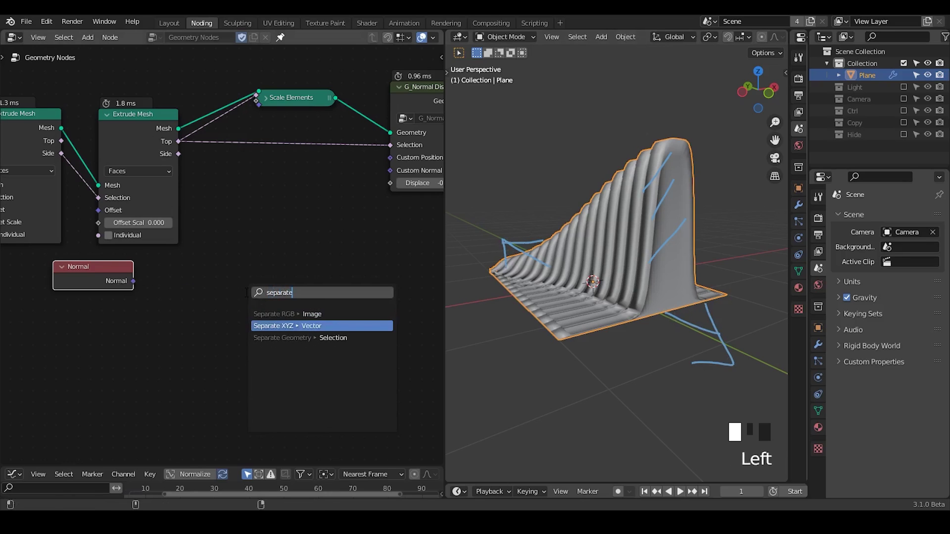
key(Return)
click(186, 270)
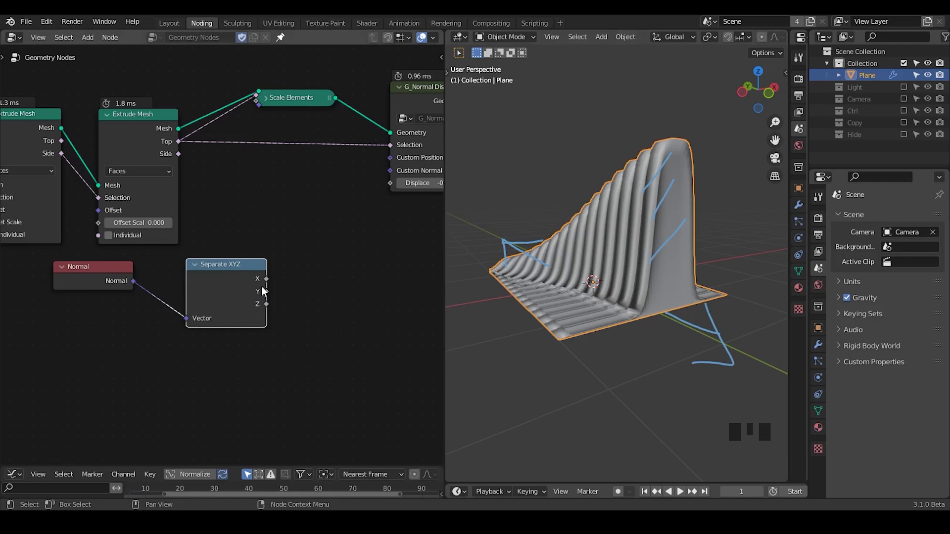
Step: Add an Absolute math node fed by the Y output of the normal's Separate XYZ
drag(267, 291, 304, 293)
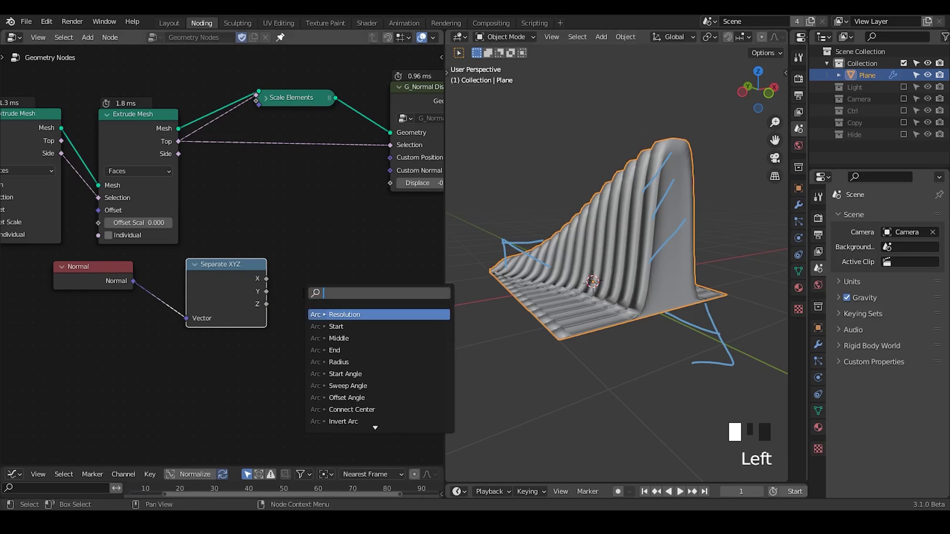
text(abso)
key(Return)
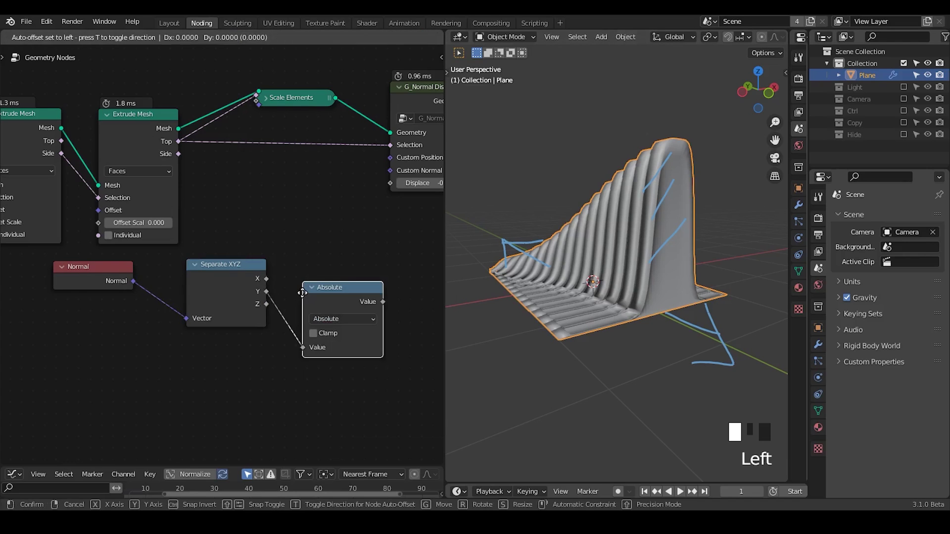
click(290, 271)
Step: Feed the Absolute value into a new Compare node set to Greater Than, and connect its Result to the G_Normal Displacement Selection
middle_drag(369, 286, 273, 257)
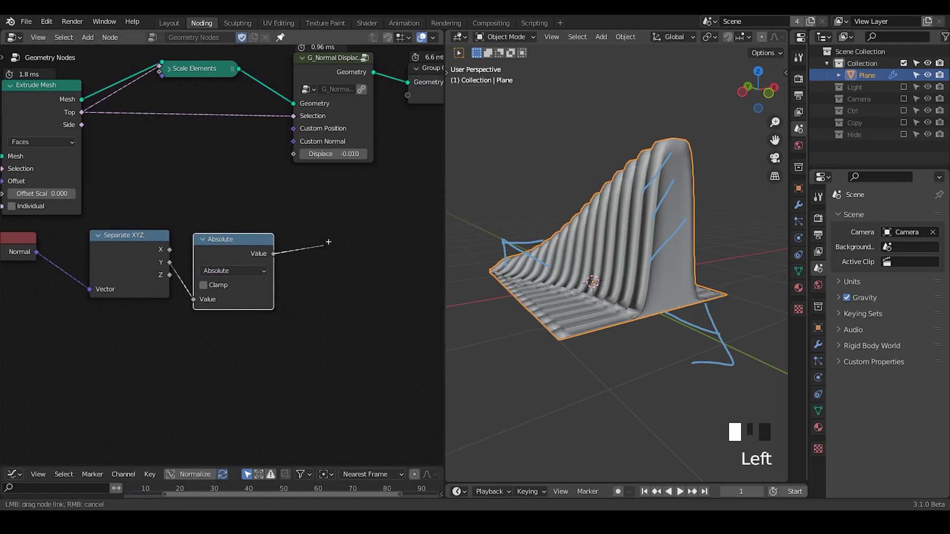
drag(329, 242, 326, 243)
text(compare)
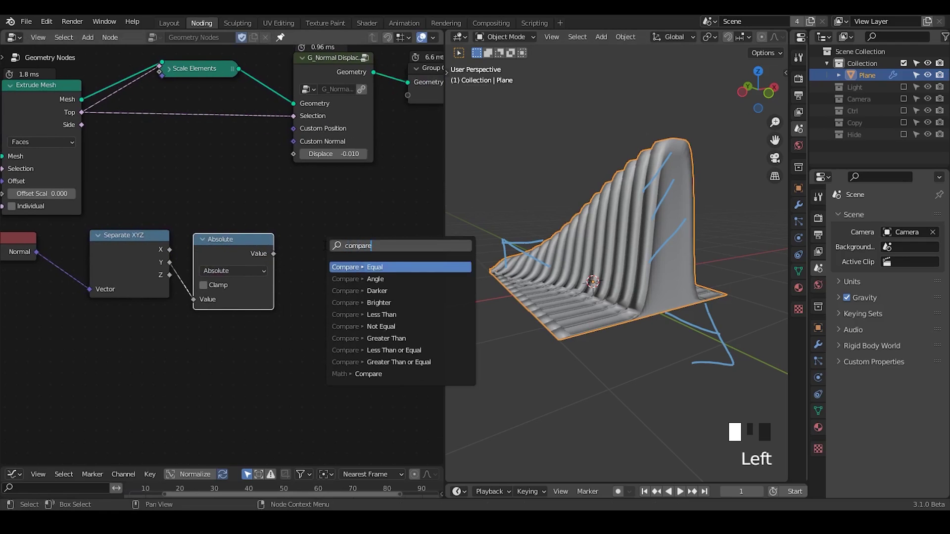
key(Down)
key(Down)
key(Down)
key(Down)
key(Down)
key(Down)
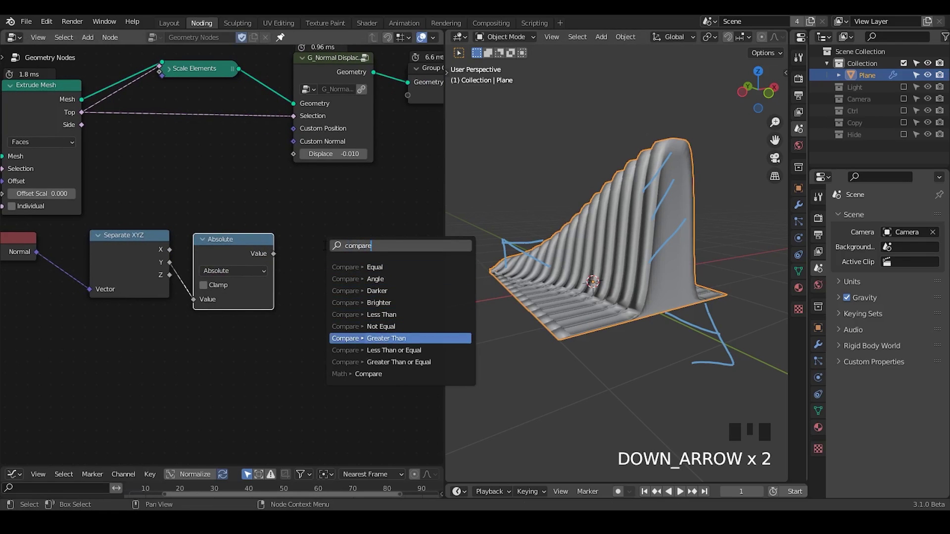
key(Return)
click(302, 230)
drag(382, 238, 386, 162)
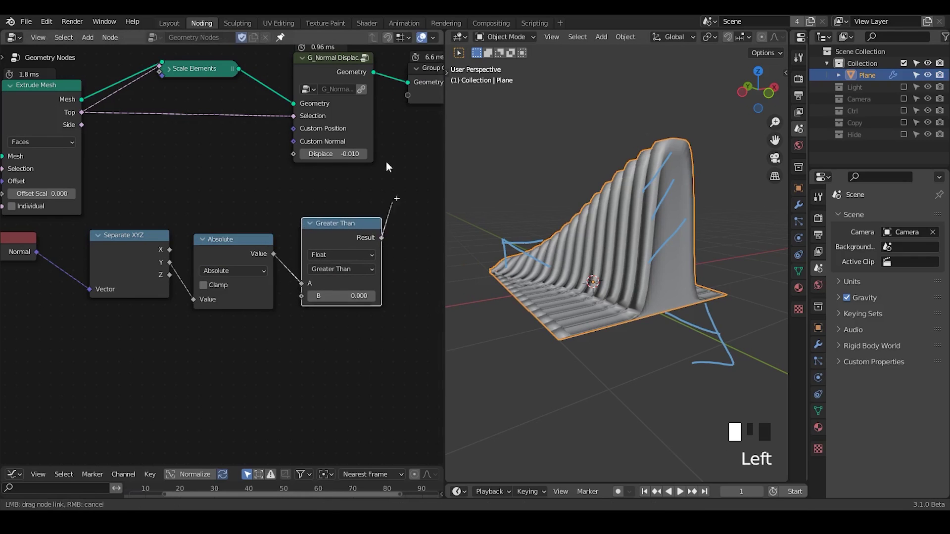
drag(293, 117, 294, 116)
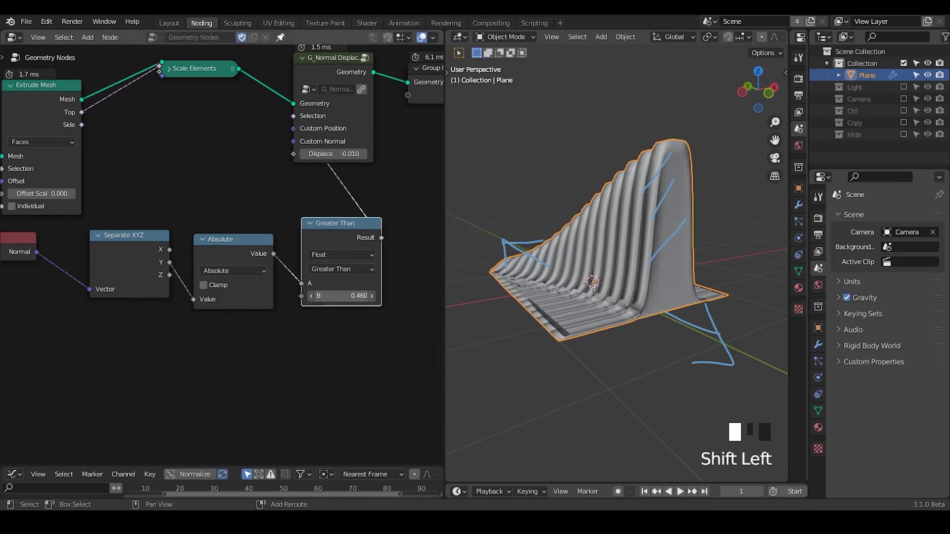
Step: Set the Greater Than node's B threshold to 0.890 and rearrange the Normal, Separate XYZ, Absolute and Greater Than nodes
mouse_move(341, 296)
shift+mouse_down()
mouse_move(391, 296)
mouse_move(339, 296)
shift+mouse_up()
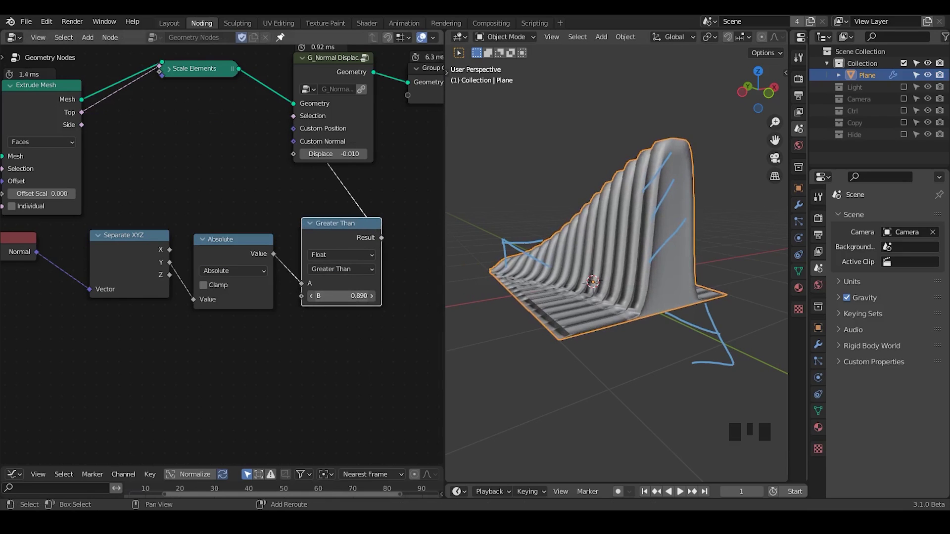
middle_drag(233, 304, 237, 285)
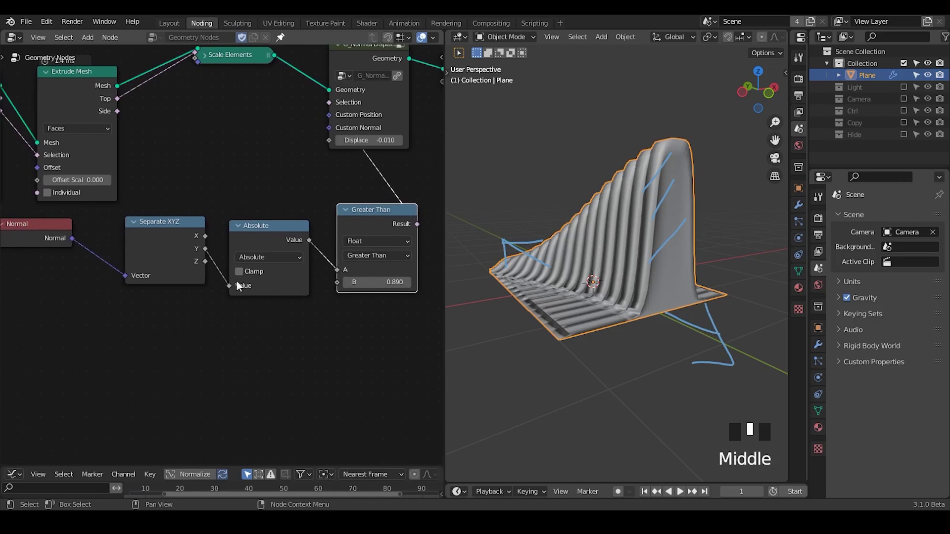
drag(37, 228, 14, 264)
drag(130, 242, 97, 253)
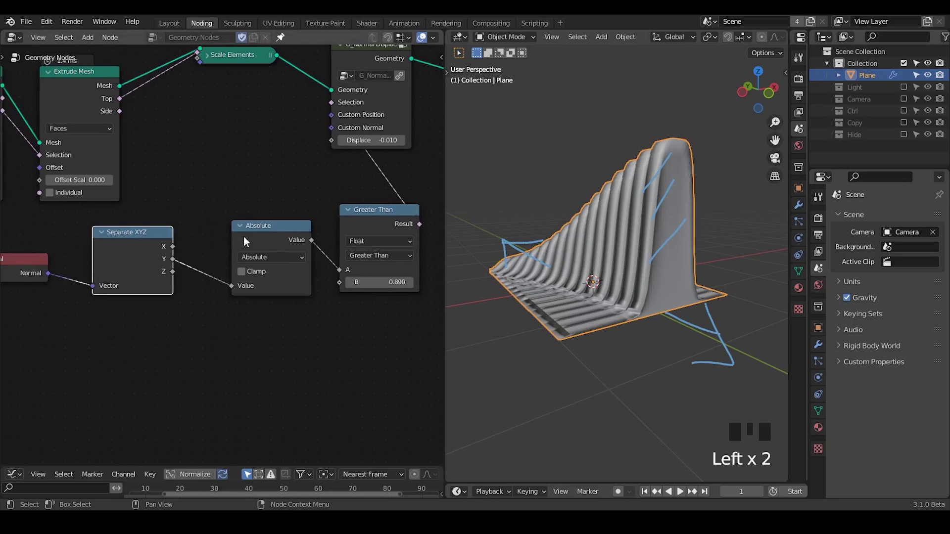
drag(243, 236, 208, 224)
drag(367, 226, 332, 198)
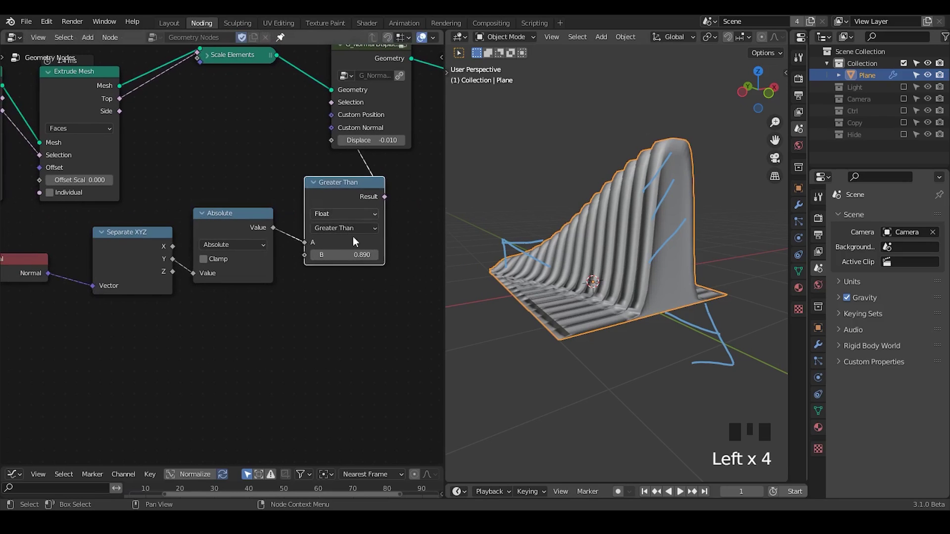
Step: Set the G_Normal Displacement node's Displacement to 0.000 and inspect the ends of the wave strips
mouse_move(608, 299)
middle_down()
mouse_move(708, 319)
mouse_move(761, 314)
mouse_move(595, 295)
mouse_move(603, 310)
middle_up()
mouse_move(372, 140)
shift+mouse_down()
mouse_move(410, 140)
mouse_move(378, 140)
shift+mouse_up()
middle_drag(566, 349, 663, 239)
scroll(609, 242, down, 1)
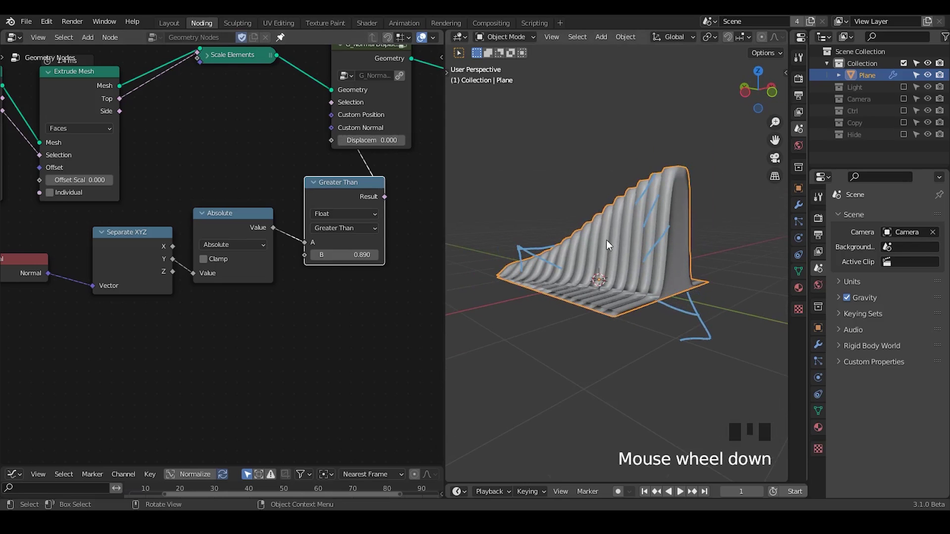
ctrl+middle_drag(649, 289, 612, 277)
middle_drag(355, 189, 301, 229)
drag(274, 232, 265, 228)
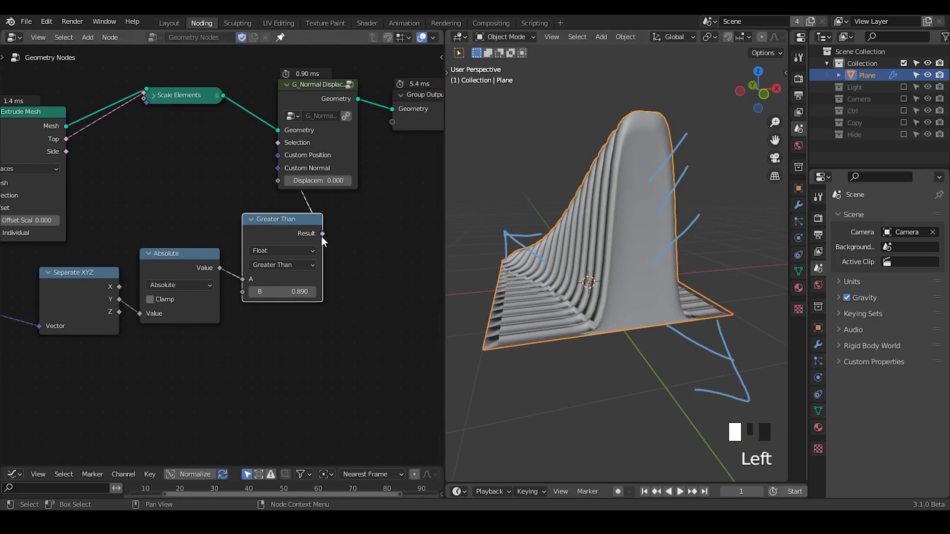
drag(323, 233, 374, 225)
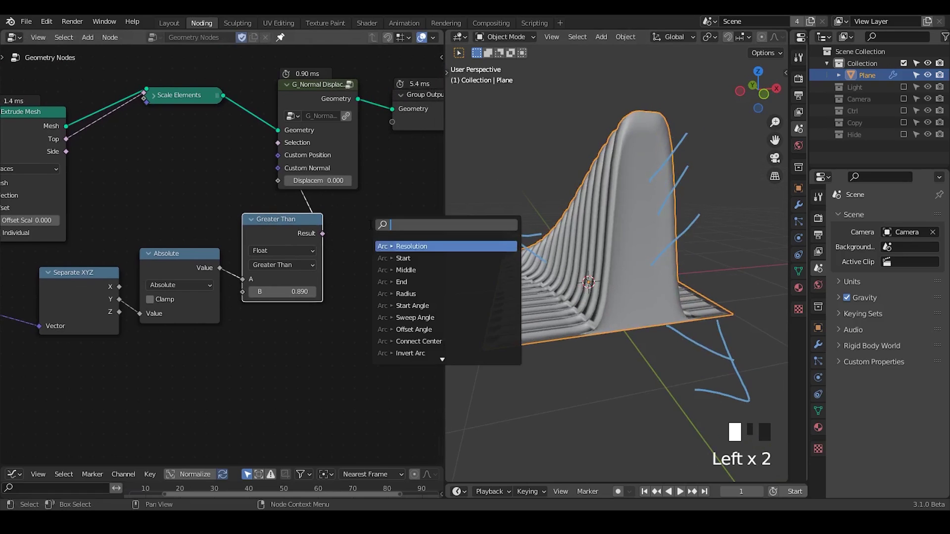
middle_drag(584, 280, 605, 272)
scroll(605, 272, down, 1)
middle_drag(110, 241, 334, 237)
drag(249, 119, 272, 110)
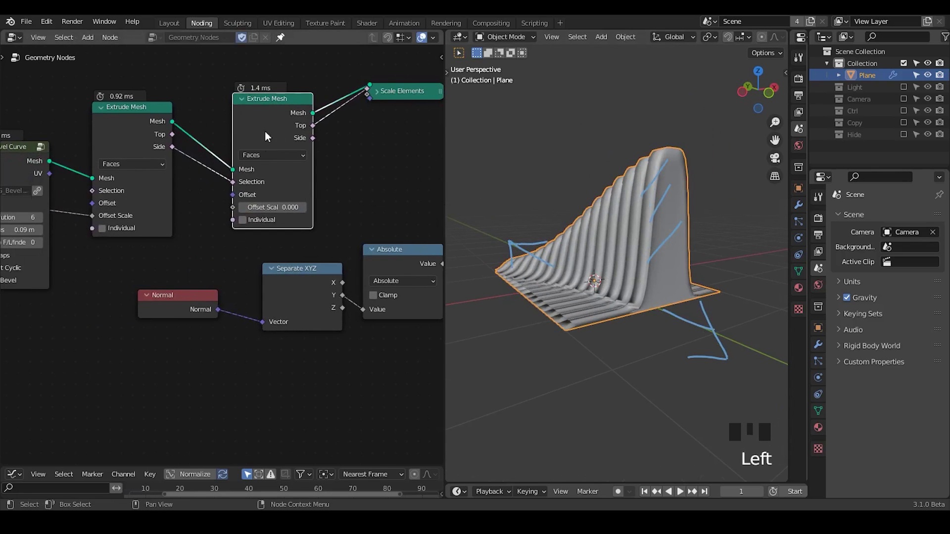
middle_drag(265, 132, 347, 138)
drag(376, 102, 197, 317)
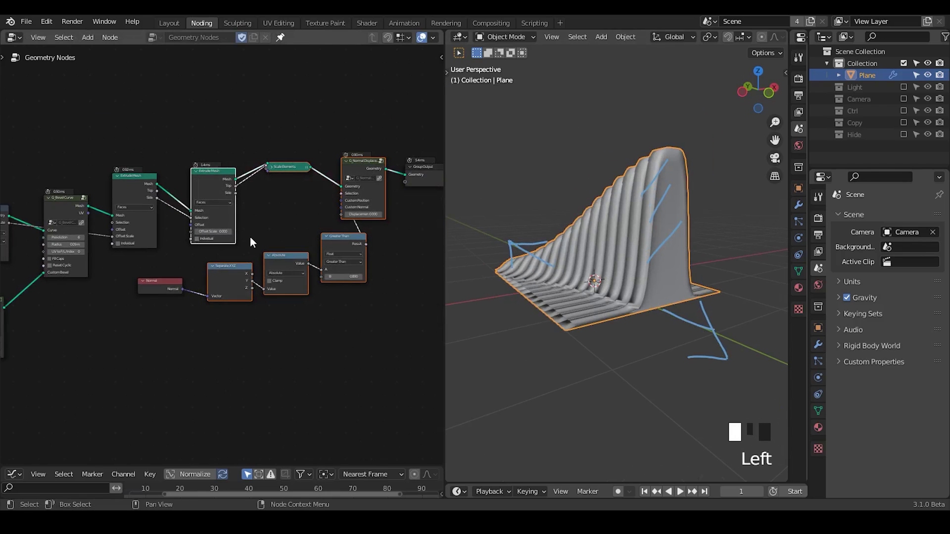
ctrl+middle_drag(251, 242, 253, 275)
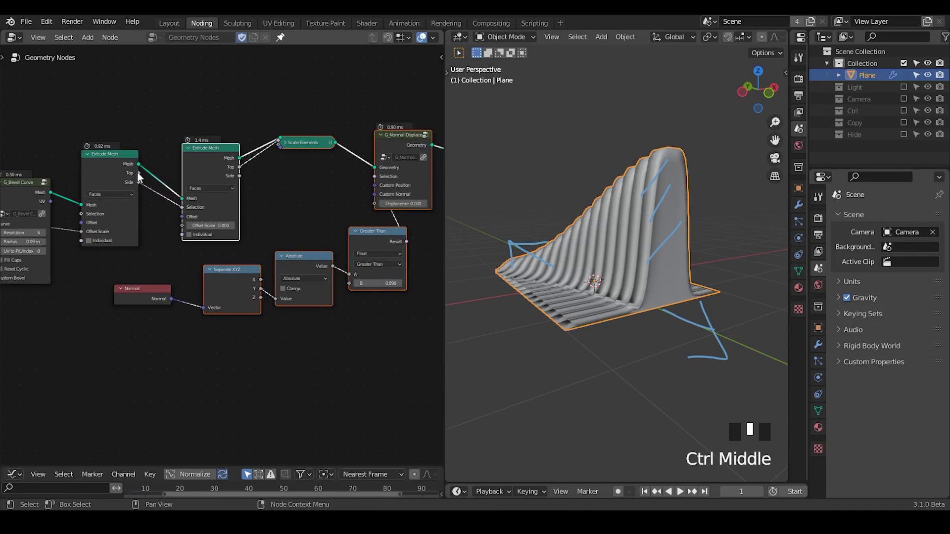
Step: Duplicate the second Extrude Mesh node above the chain and feed it the first Extrude Mesh's Mesh and Top outputs as Mesh and Selection
click(212, 159)
middle_drag(212, 160, 209, 244)
key(shift+d)
click(221, 118)
alt+right_drag(132, 246, 187, 158)
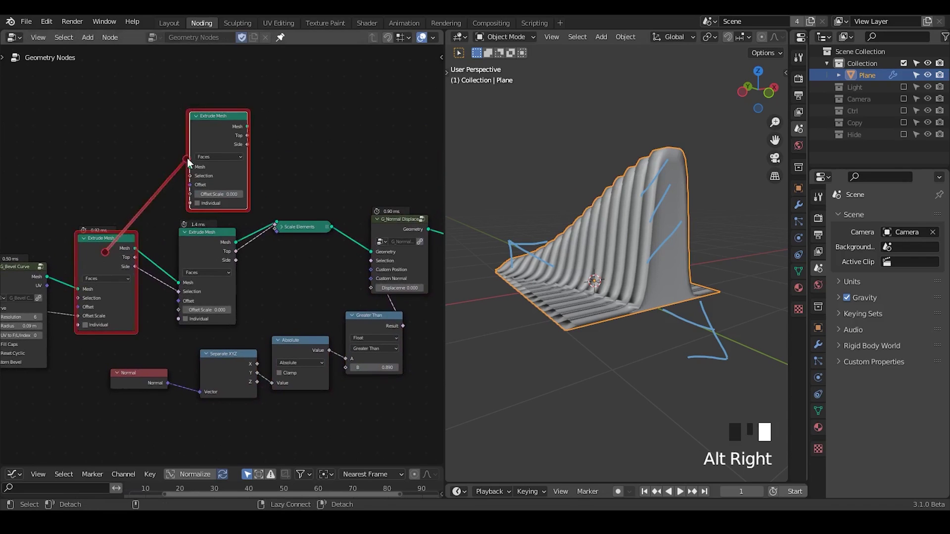
drag(135, 257, 166, 220)
drag(195, 177, 195, 177)
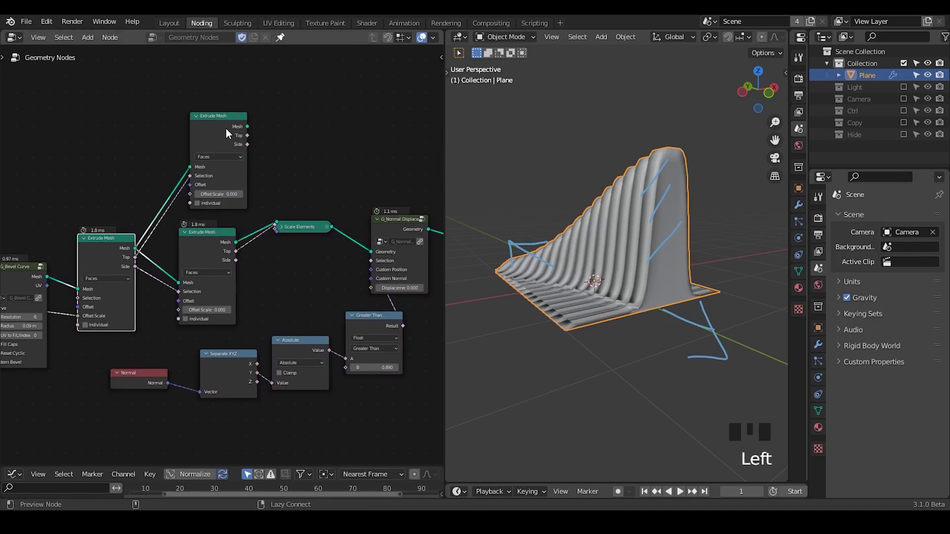
Step: Route the duplicated Extrude Mesh node to the Group Output and set its Offset Scale to 0.080
alt+shift+click(227, 131)
ctrl+middle_drag(259, 265, 225, 191)
shift+drag(218, 174, 246, 175)
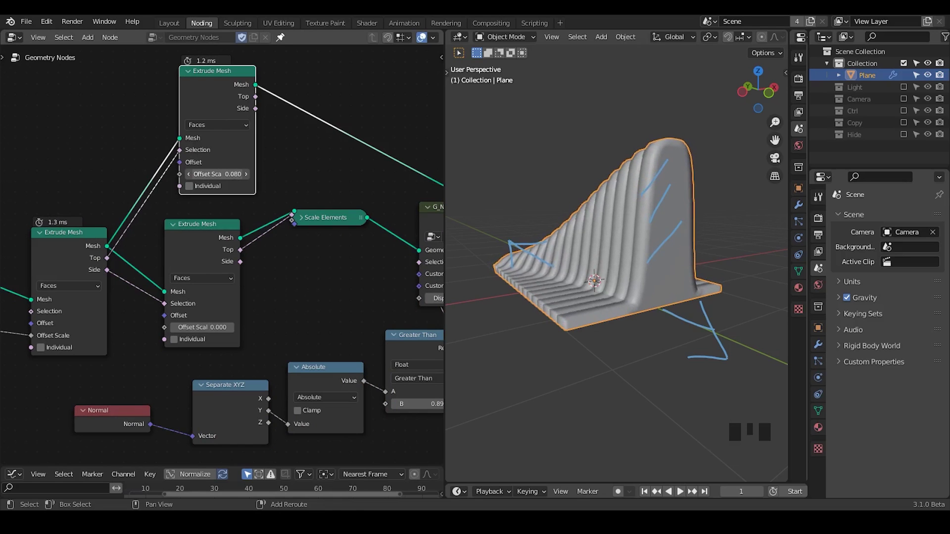
Step: Duplicate the G_Normal Displacement node and insert the copy between the upper Extrude Mesh and the Group Output
middle_drag(300, 281, 342, 221)
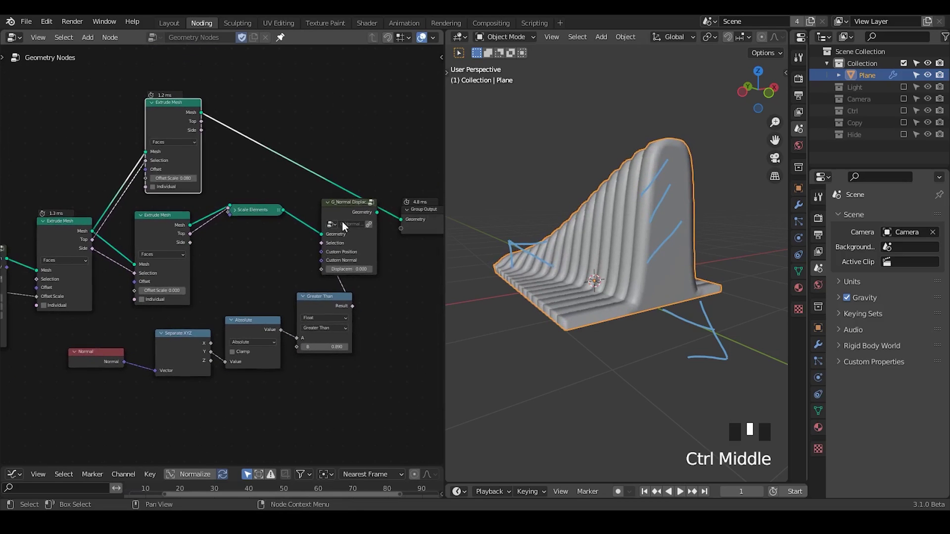
click(342, 217)
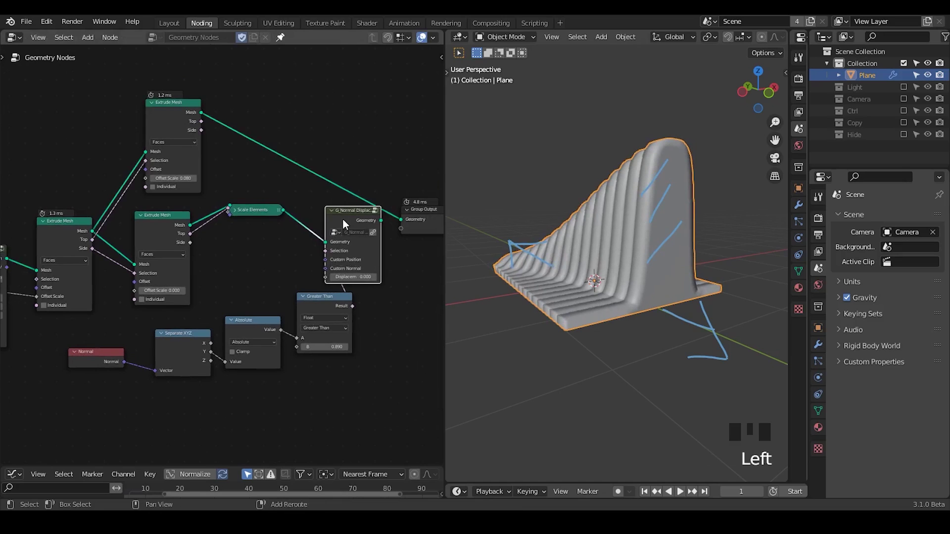
key(shift+d)
click(322, 119)
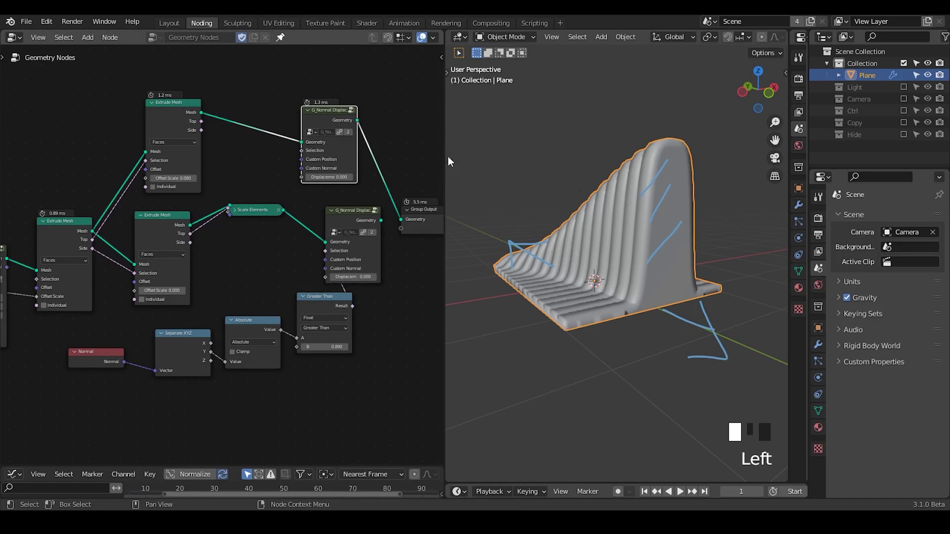
Step: Feed the Greater Than Result to the copied G_Normal Displacement's Selection, set its Displacement to -0.040, and check the mesh in wireframe
middle_drag(614, 276, 661, 216)
drag(336, 309, 352, 241)
drag(302, 154, 302, 177)
mouse_move(588, 292)
middle_down()
mouse_move(600, 295)
mouse_move(566, 275)
mouse_move(639, 295)
mouse_move(587, 278)
middle_up()
key(z)
click(521, 255)
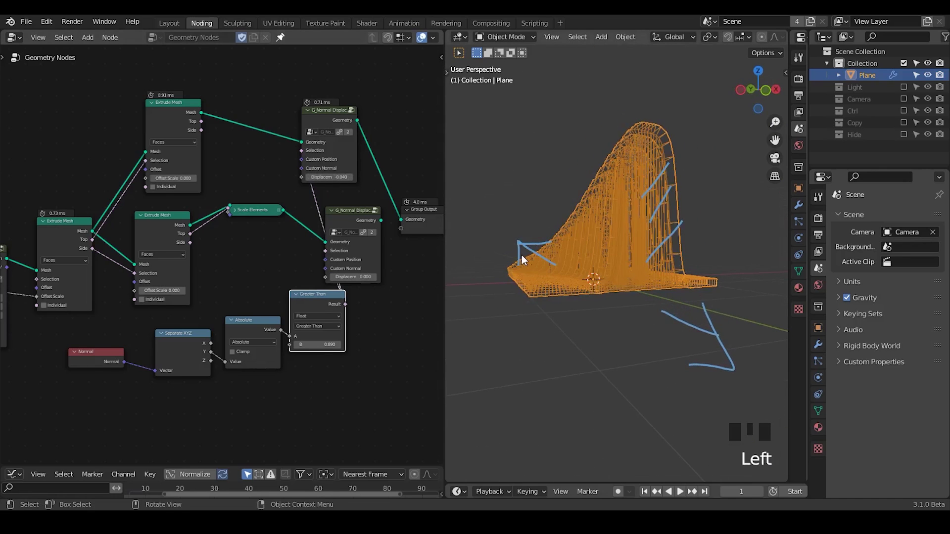
key(z)
mouse_move(682, 272)
middle_down()
mouse_move(661, 311)
mouse_move(673, 309)
middle_up()
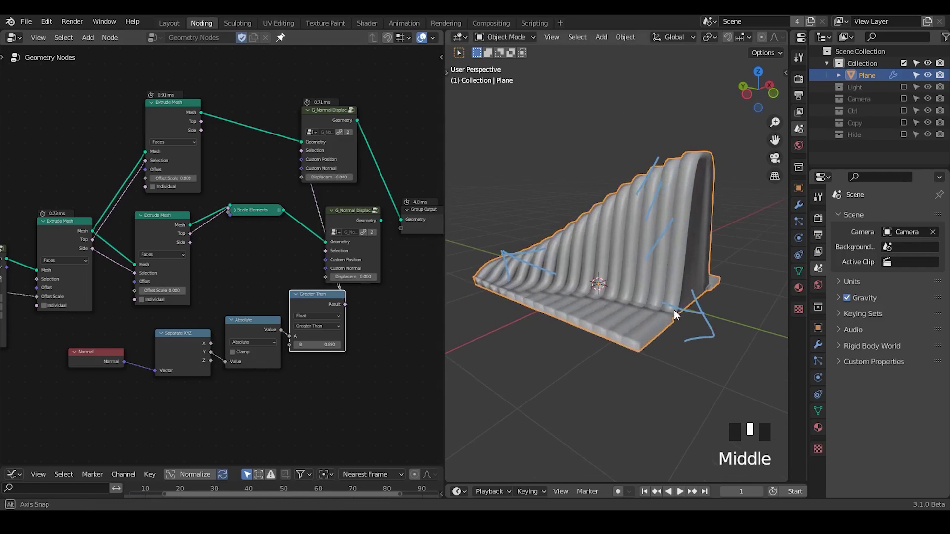
Step: Delete the unused lower branch of Extrude Mesh, Scale Elements and G_Normal Displacement nodes
drag(390, 240, 177, 263)
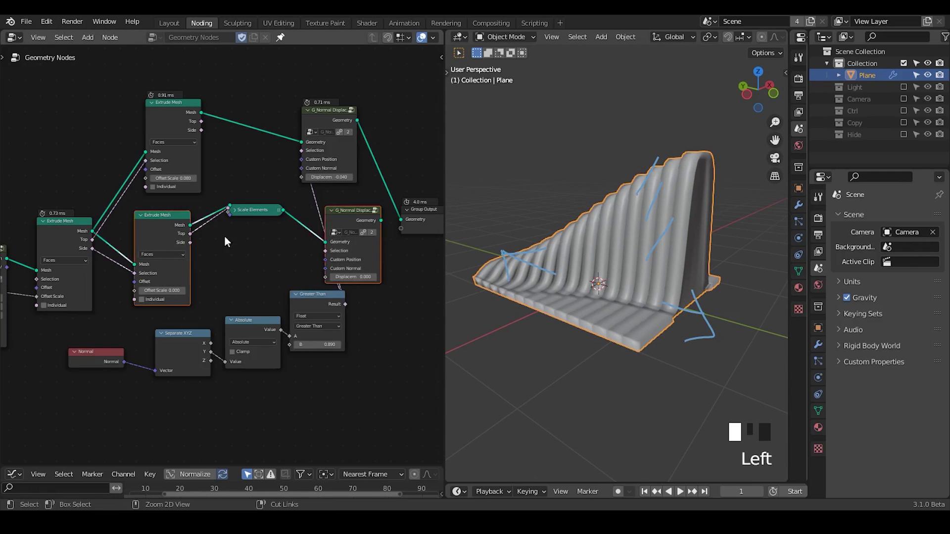
key(ctrl+x)
drag(321, 113, 332, 140)
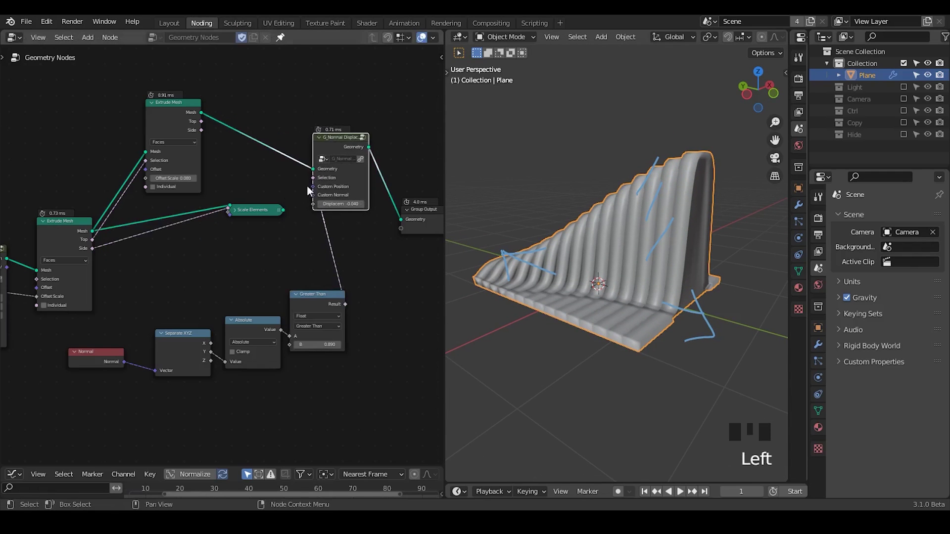
drag(285, 192, 238, 233)
key(ctrl+x)
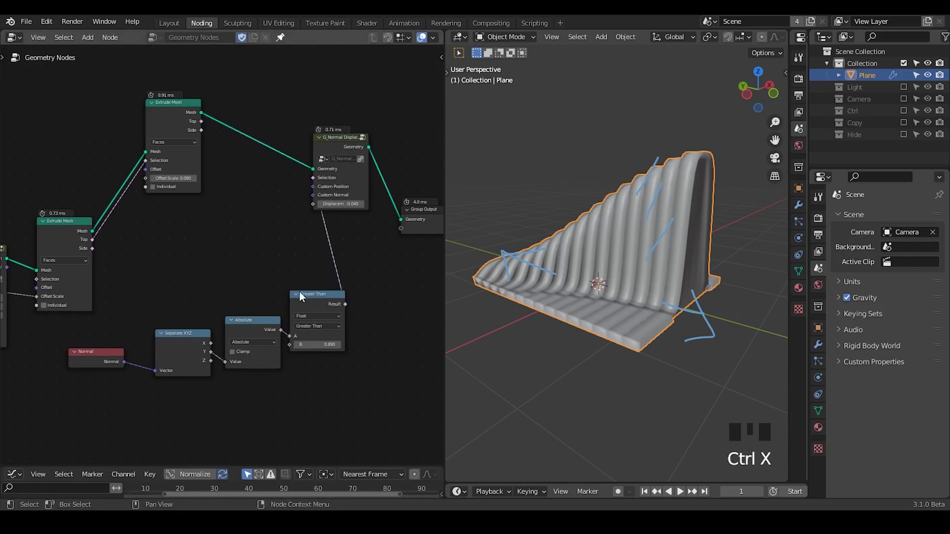
Step: Tidy the layout by repositioning the normal-selection nodes, the G_Normal Displacement node and the second Extrude Mesh node
drag(319, 281, 124, 383)
key(g)
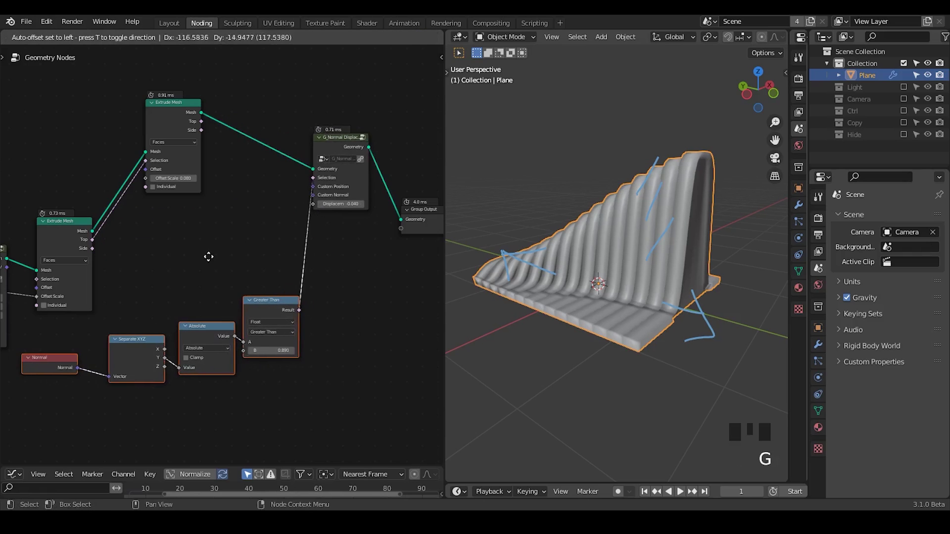
click(202, 257)
drag(340, 155, 344, 189)
drag(173, 114, 194, 193)
ctrl+middle_drag(365, 288, 365, 242)
Step: Set the Greater Than node's B threshold to 0.790 and shift the Separate XYZ node aside
mouse_move(185, 257)
shift+mouse_down()
mouse_move(155, 258)
mouse_move(210, 257)
mouse_move(183, 258)
shift+mouse_up()
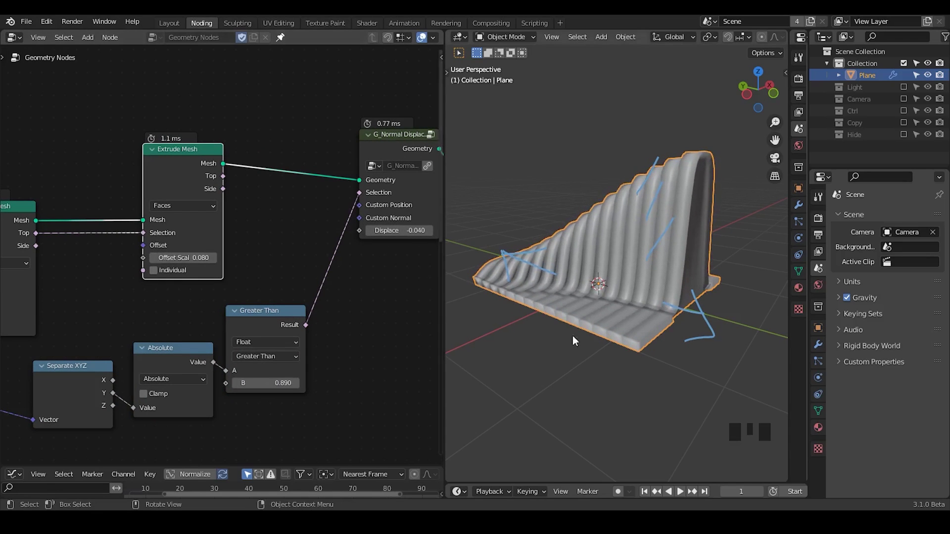
mouse_move(572, 336)
middle_down()
mouse_move(610, 329)
mouse_move(564, 321)
middle_up()
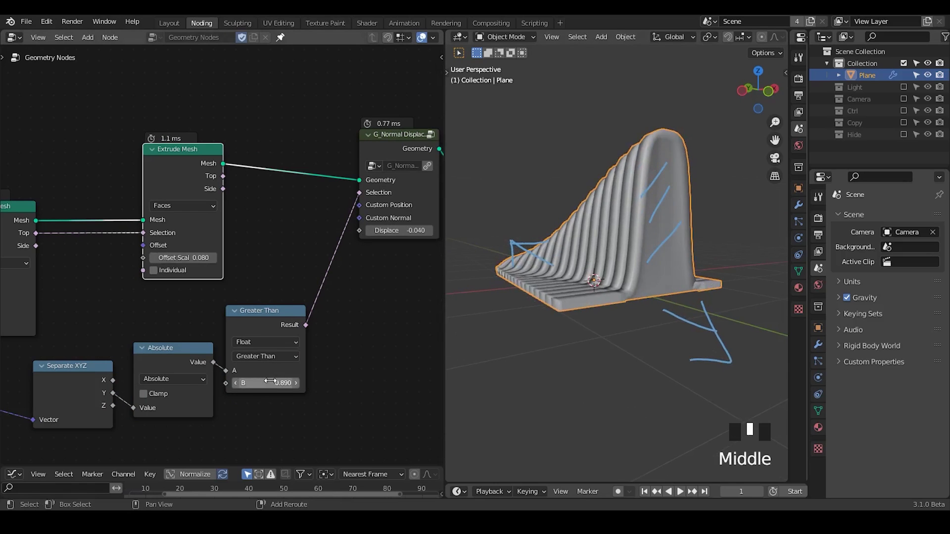
shift+drag(270, 381, 246, 383)
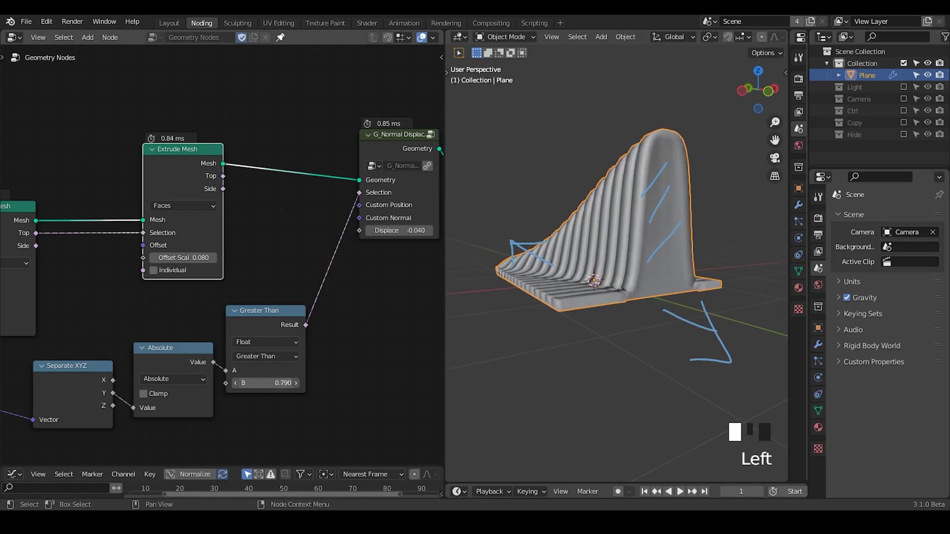
click(374, 372)
middle_drag(211, 384, 346, 325)
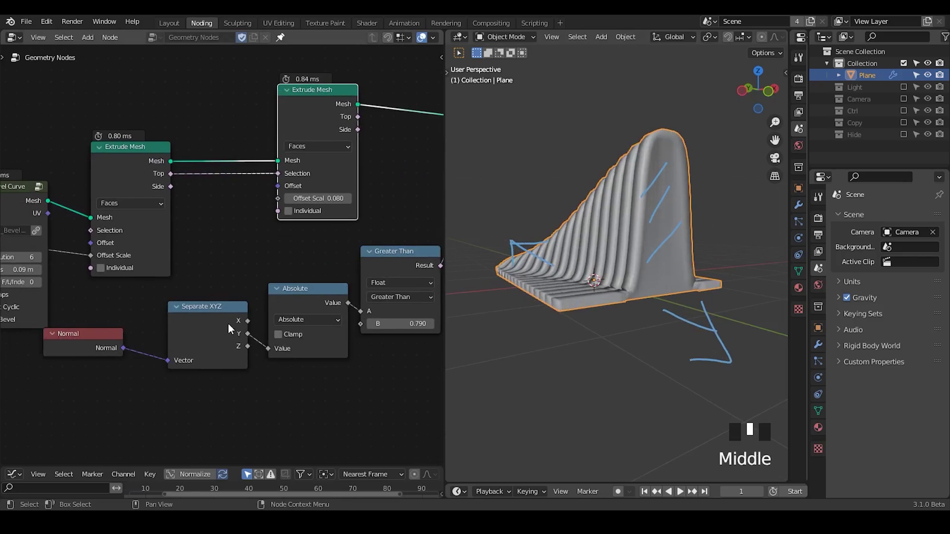
drag(229, 328, 213, 325)
mouse_move(618, 292)
middle_down()
mouse_move(774, 302)
mouse_move(479, 281)
mouse_move(764, 280)
mouse_move(744, 290)
mouse_move(624, 283)
mouse_move(637, 287)
mouse_move(630, 293)
middle_up()
middle_drag(323, 236, 172, 284)
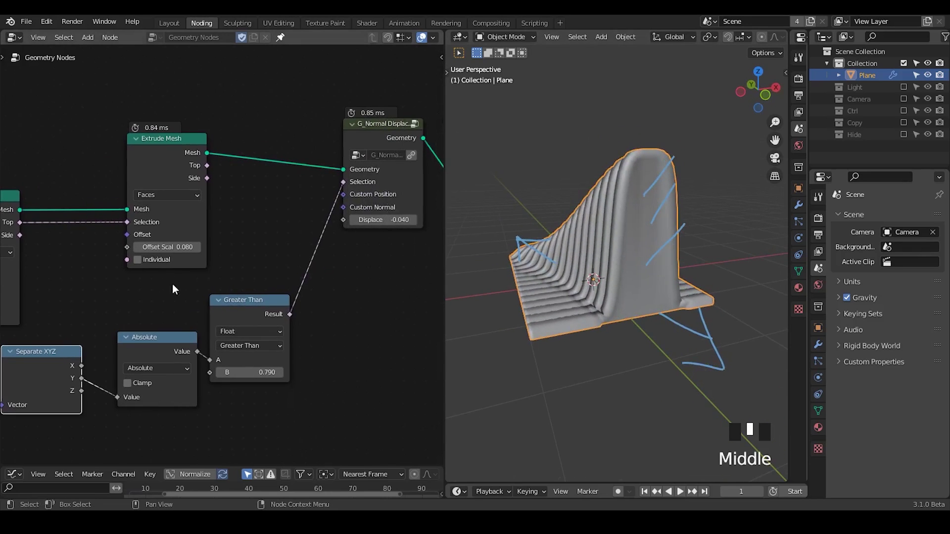
key(shift+ctrl+alt+q)
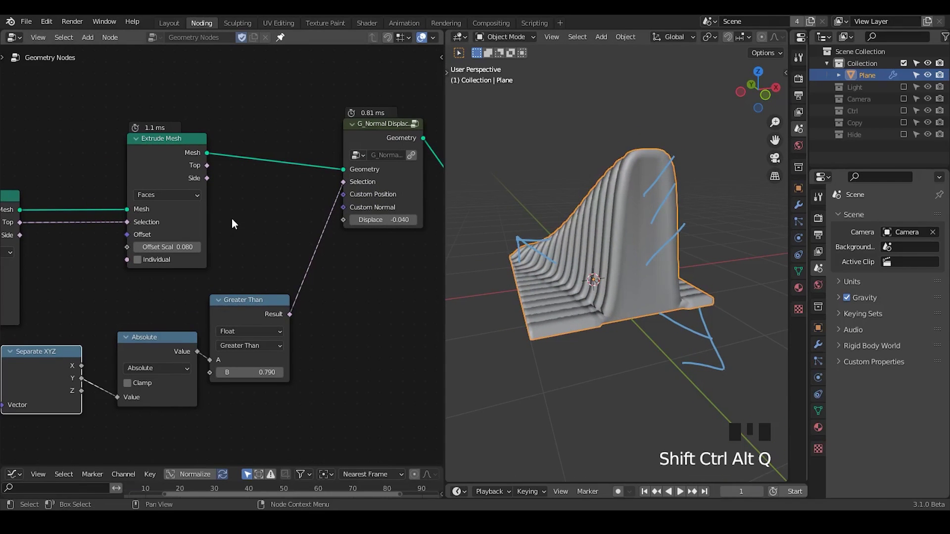
Step: Insert a Set Material node between G_Normal Displacement and the Group Output, and chain a duplicate of it after the first
middle_drag(337, 272, 324, 217)
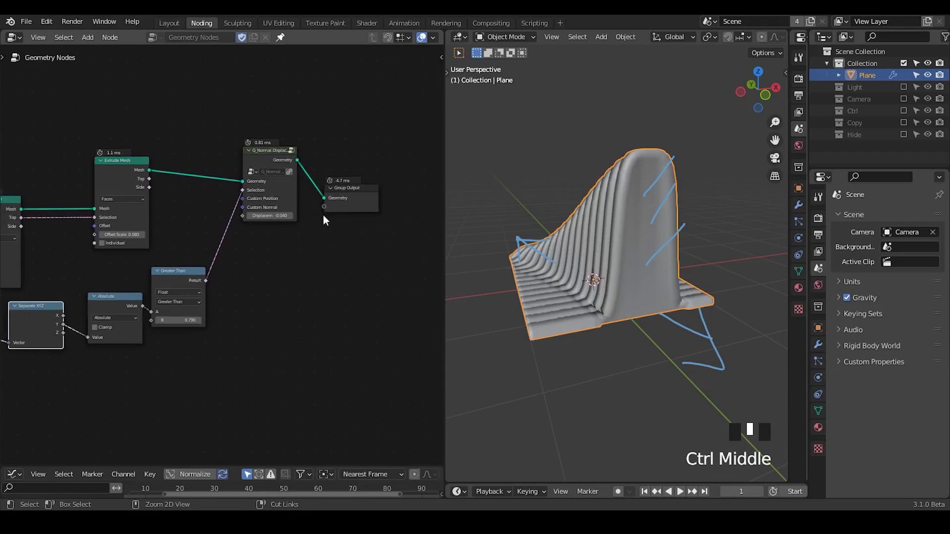
drag(367, 189, 417, 171)
key(ctrl+a)
text(set)
click(353, 248)
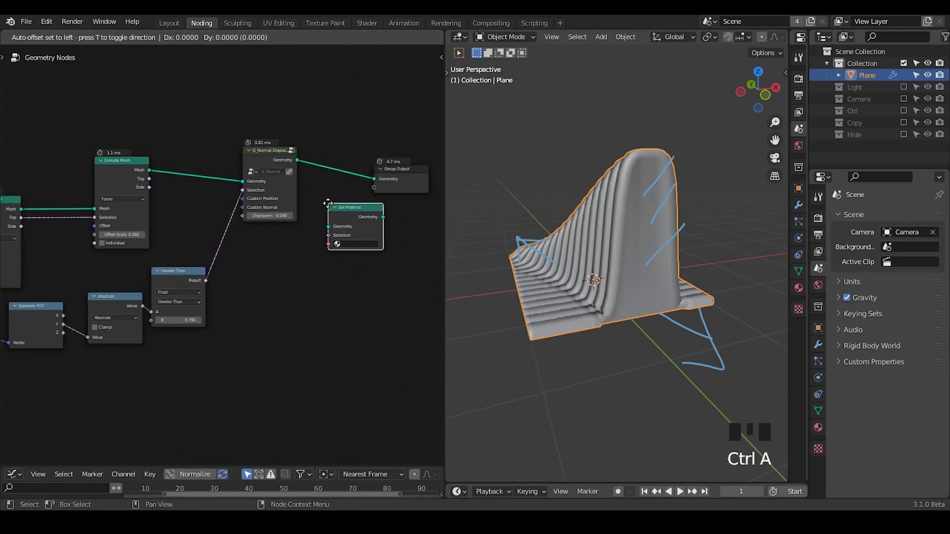
click(310, 163)
key(shift+d)
click(327, 166)
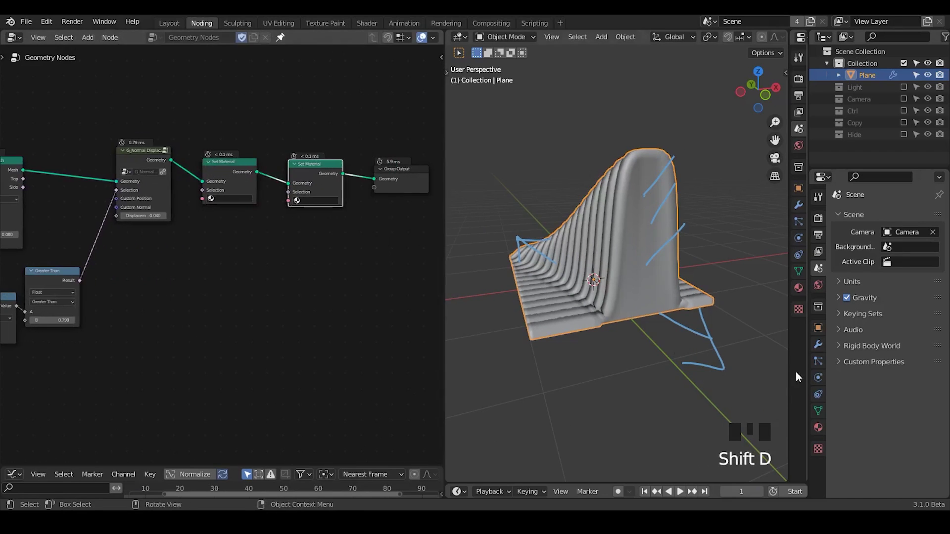
Step: Create two materials on the plane and change the second material's surface shader to Emission
click(818, 427)
click(910, 267)
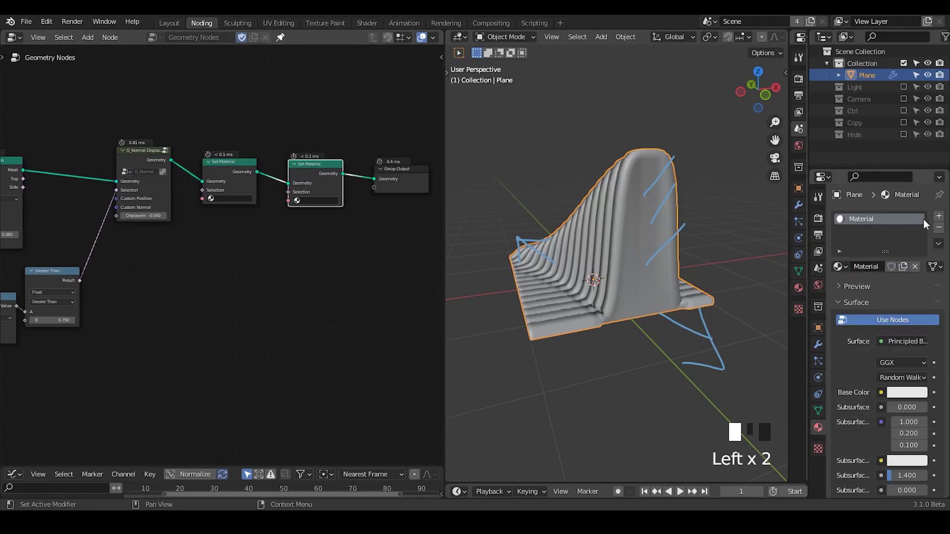
click(938, 218)
click(884, 290)
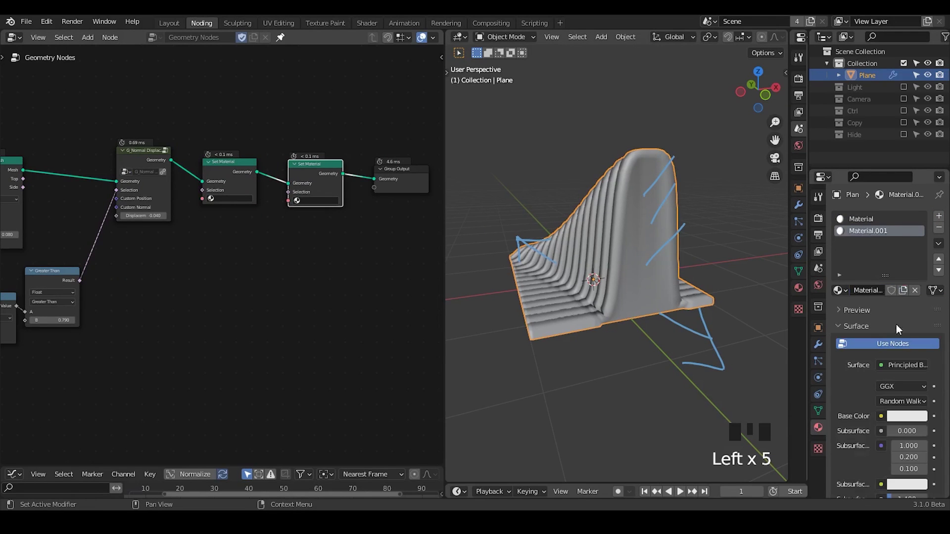
click(903, 364)
key(e)
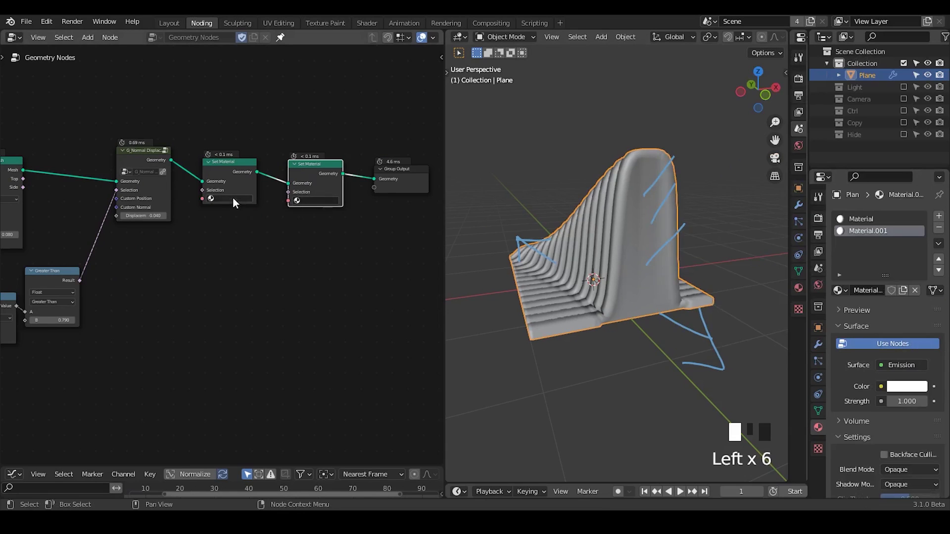
Step: Assign Material to the first Set Material node and Material.001 to the second, with the Greater Than result driving the second's Selection
click(232, 213)
click(302, 201)
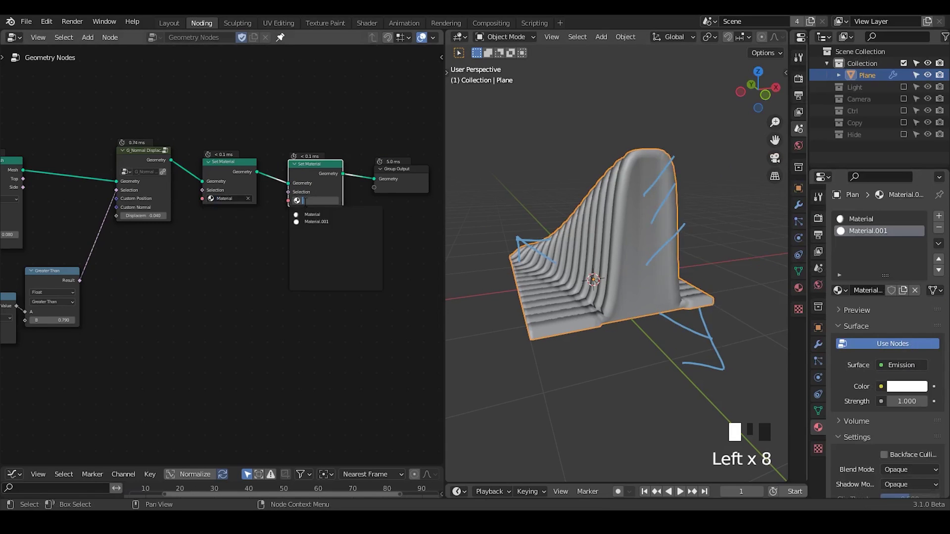
click(314, 222)
drag(79, 280, 115, 260)
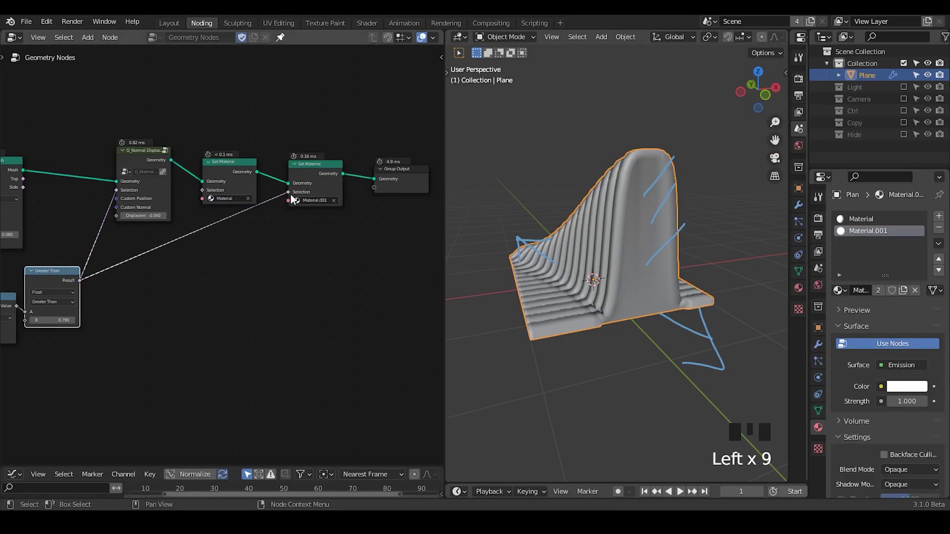
Step: Feed the lower Map Range from the upper G_Sin Function's Sin output and delete the redundant lower G_Sin Function
middle_drag(441, 300, 99, 344)
middle_drag(99, 343, 267, 223)
ctrl+middle_drag(41, 270, 304, 221)
ctrl+middle_drag(302, 225, 291, 296)
middle_drag(181, 294, 223, 252)
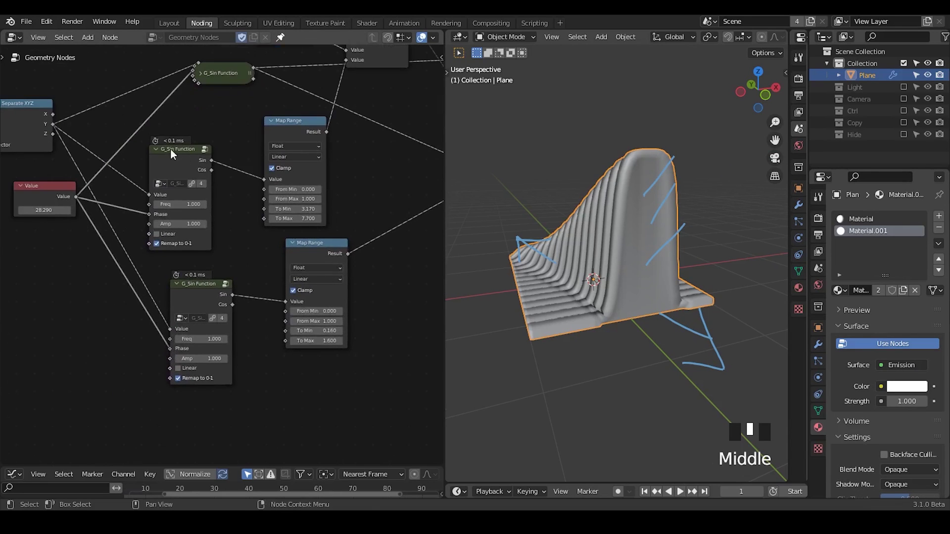
middle_drag(210, 166, 183, 172)
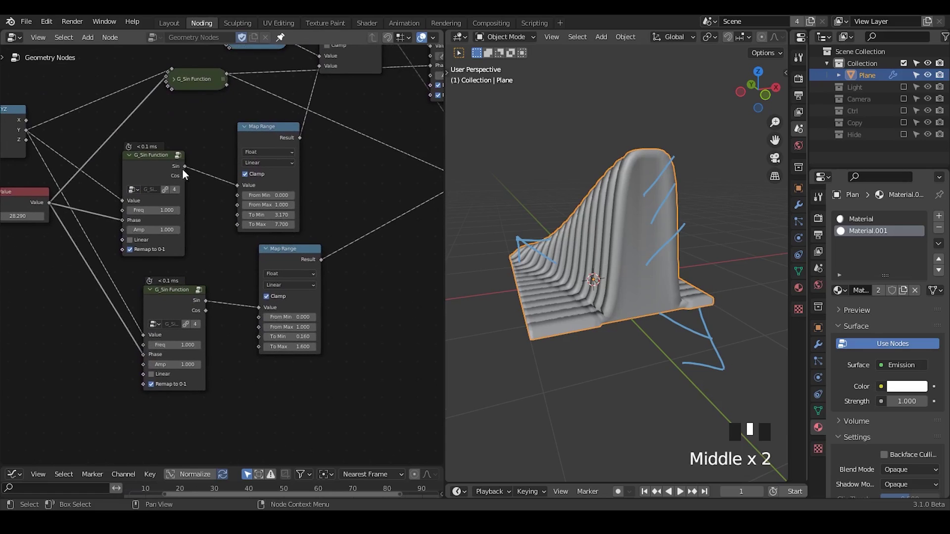
drag(184, 167, 261, 308)
click(159, 294)
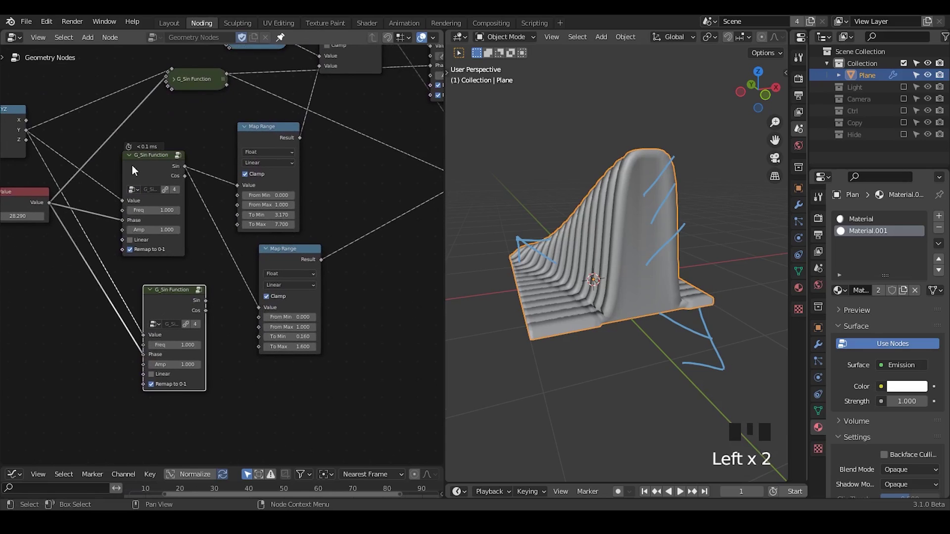
drag(173, 312, 148, 300)
key(x)
Step: Link the G_Sin Function's Sin output to the Group Output and name its output attribute C in the modifier
middle_drag(220, 287, 16, 325)
ctrl+middle_drag(166, 233, 57, 268)
alt+right_drag(31, 248, 414, 175)
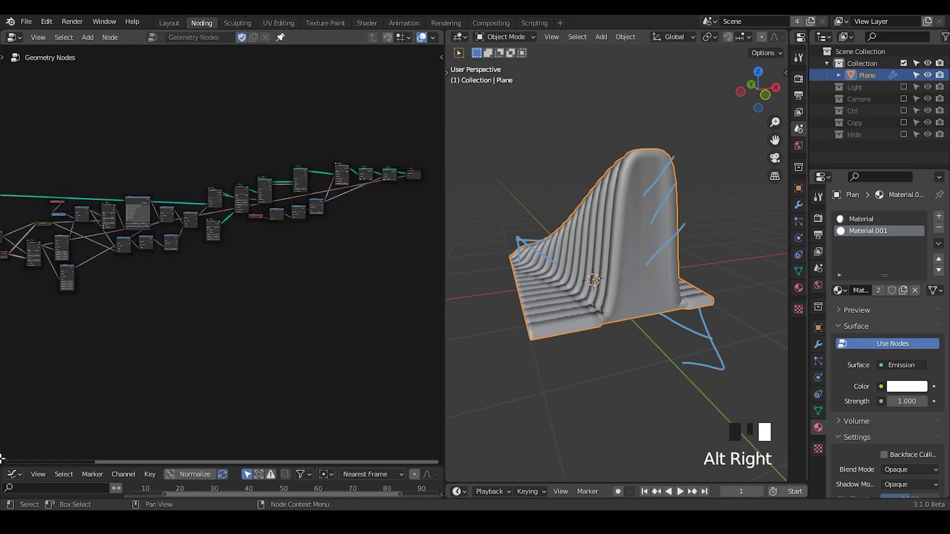
click(818, 345)
click(895, 288)
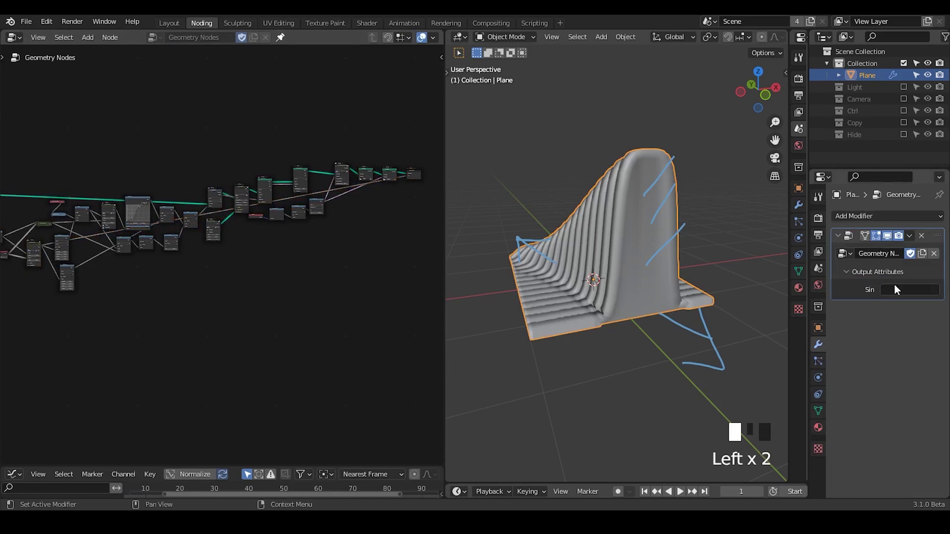
click(897, 290)
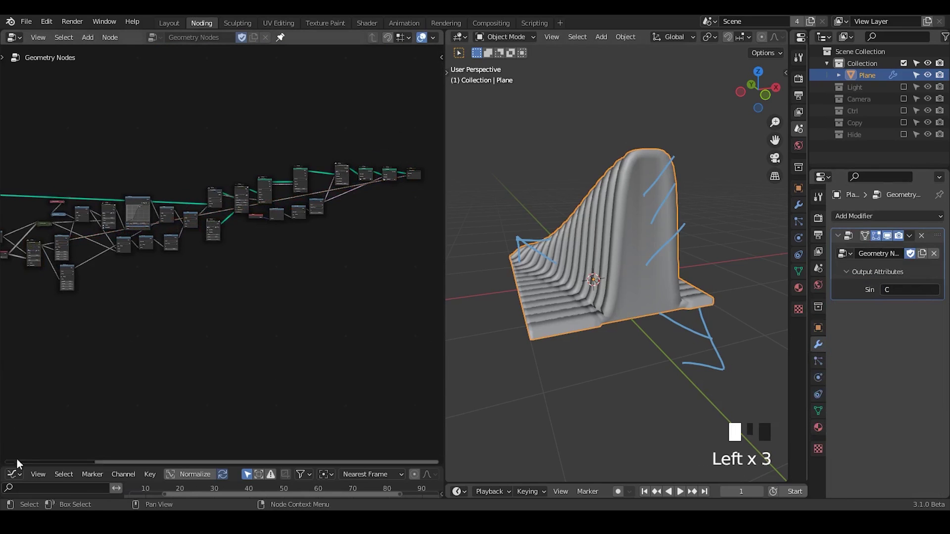
Step: Split the geometry node area horizontally and make the lower half a Shader Editor
drag(2, 462, 9, 215)
click(14, 222)
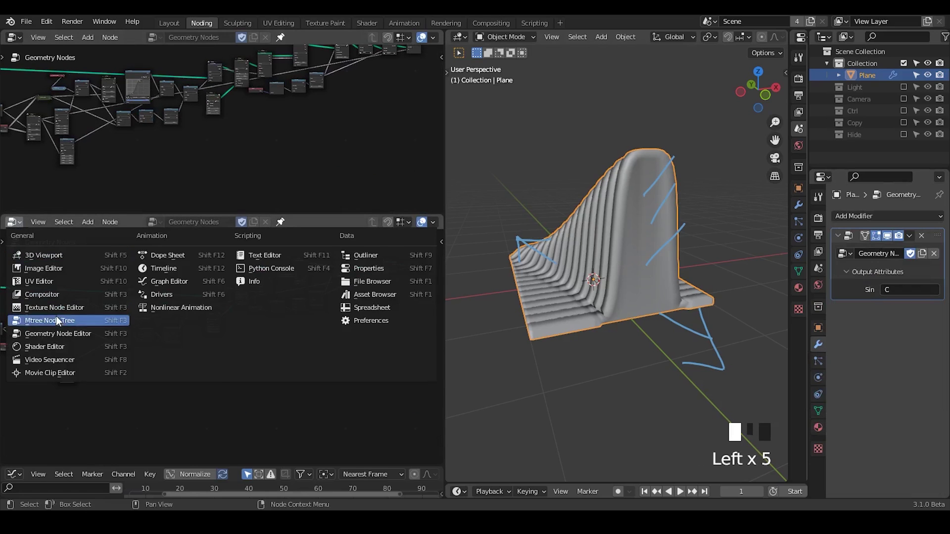
click(64, 348)
Step: Add an Attribute node named C to Material.001 and connect its Color output to the Emission shader's Color
middle_drag(254, 320, 236, 237)
middle_drag(239, 323, 299, 390)
ctrl+middle_drag(299, 390, 243, 287)
key(ctrl+a)
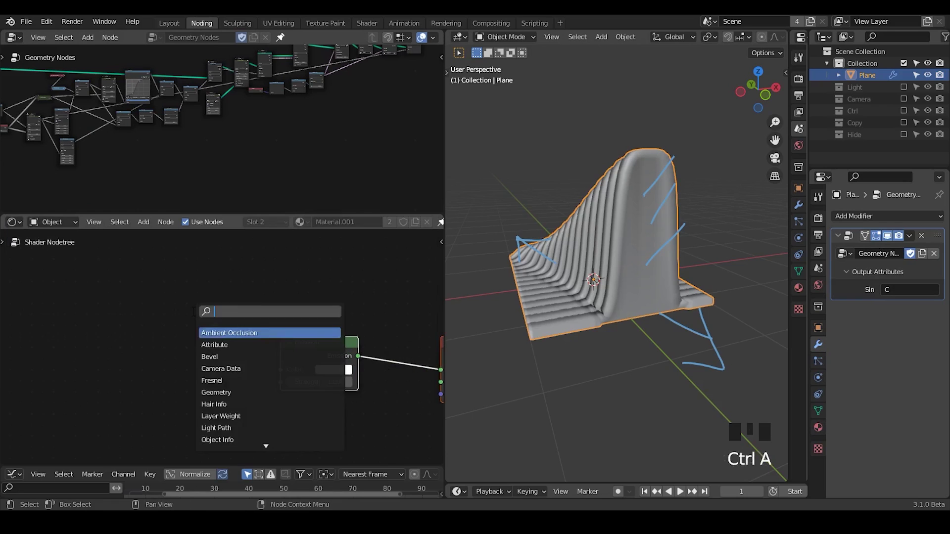
text(attribu)
key(Return)
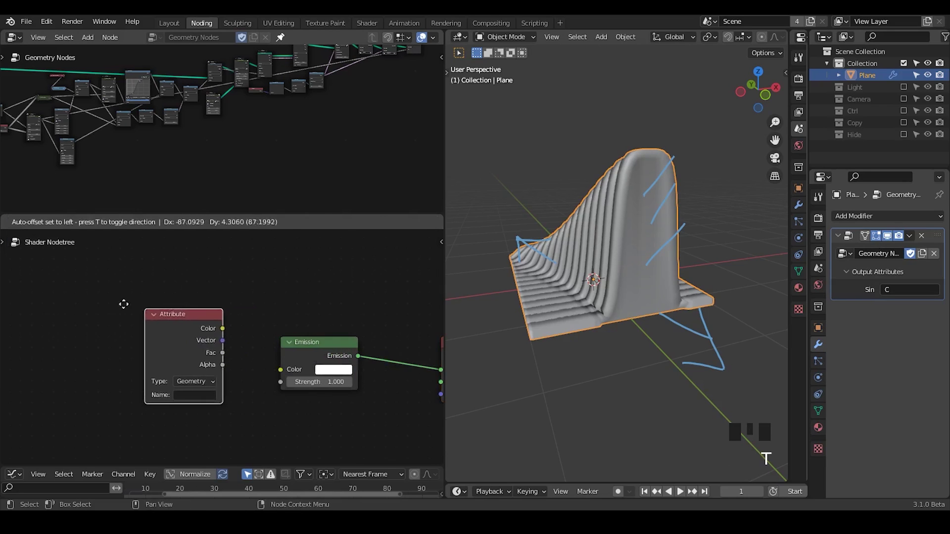
click(113, 303)
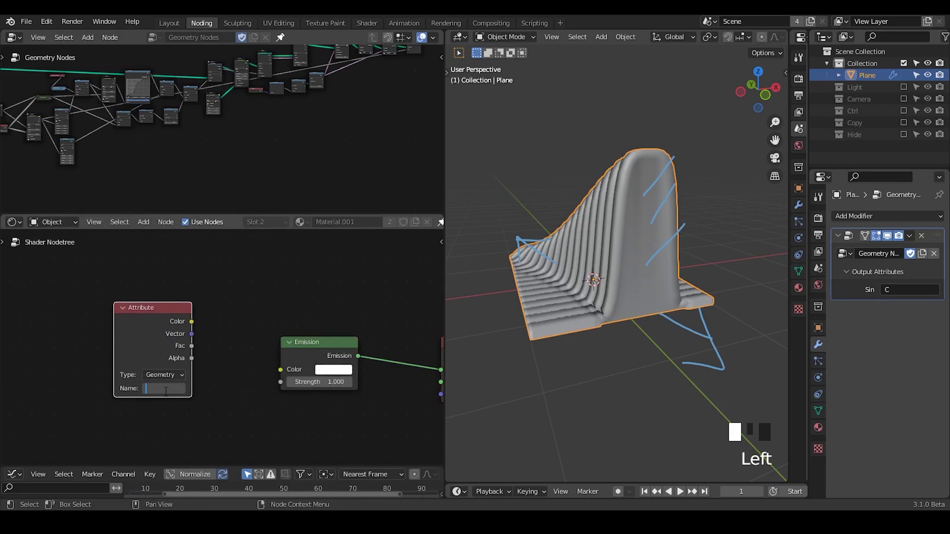
mouse_move(191, 322)
mouse_down()
mouse_move(280, 370)
mouse_move(327, 333)
mouse_up()
Step: Show the wave strips in Material Preview shading and view them from a lower angle
key(z)
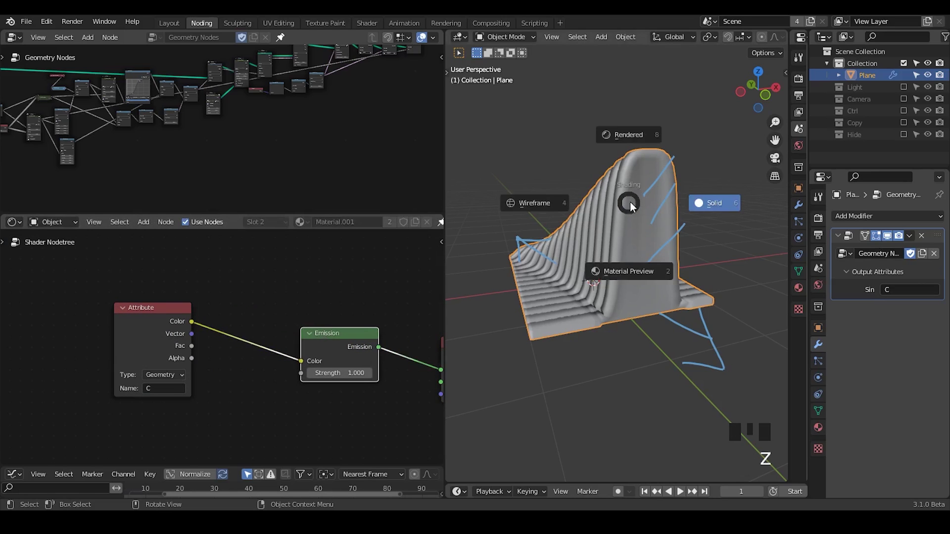
click(628, 270)
mouse_move(604, 334)
middle_down()
mouse_move(617, 305)
mouse_move(613, 312)
middle_up()
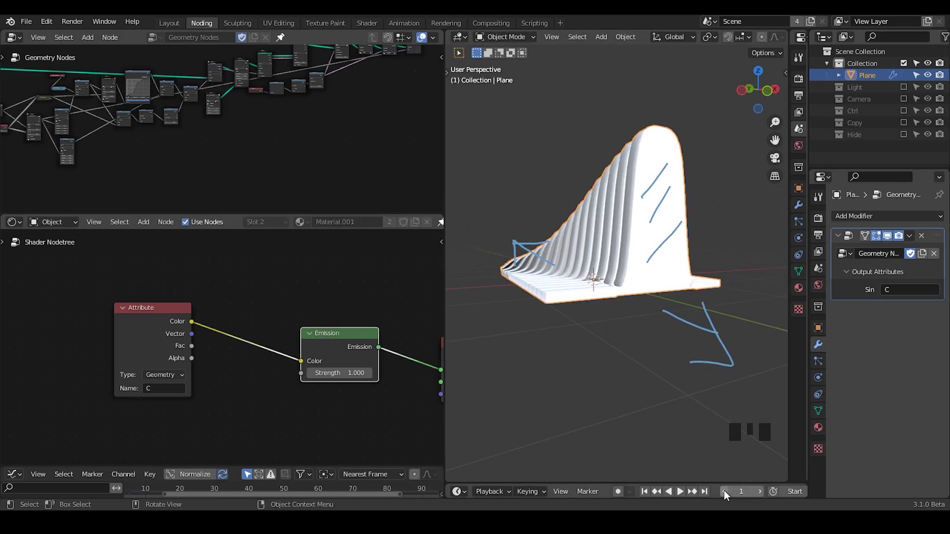
Step: Set the animation's end frame to 1000
middle_drag(724, 490, 646, 491)
click(785, 491)
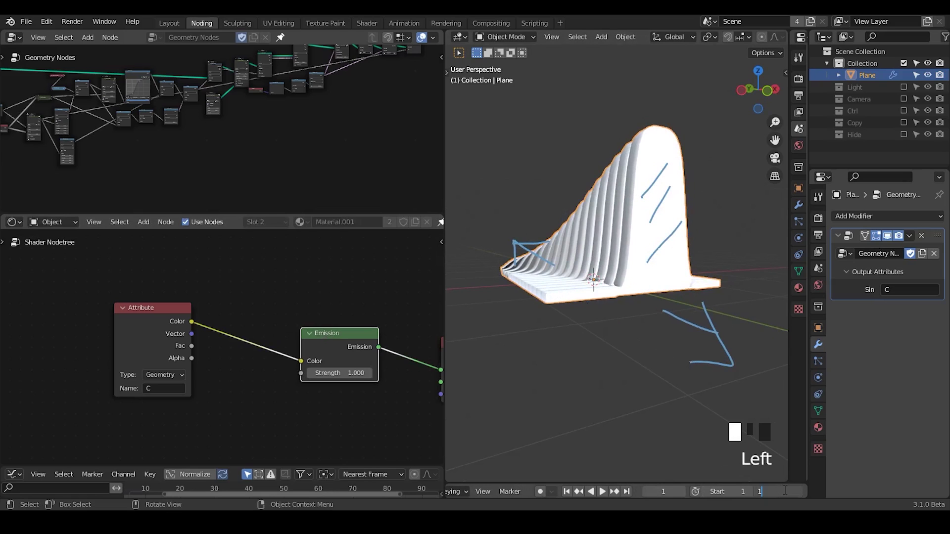
key(Return)
Step: Add a reroute point on the links leaving the Value node that drives the phase inputs
middle_drag(42, 147, 234, 150)
mouse_move(233, 150)
ctrl+middle_down()
mouse_move(212, 129)
mouse_move(203, 61)
ctrl+middle_up()
middle_drag(187, 104, 299, 72)
ctrl+middle_drag(300, 113, 302, 91)
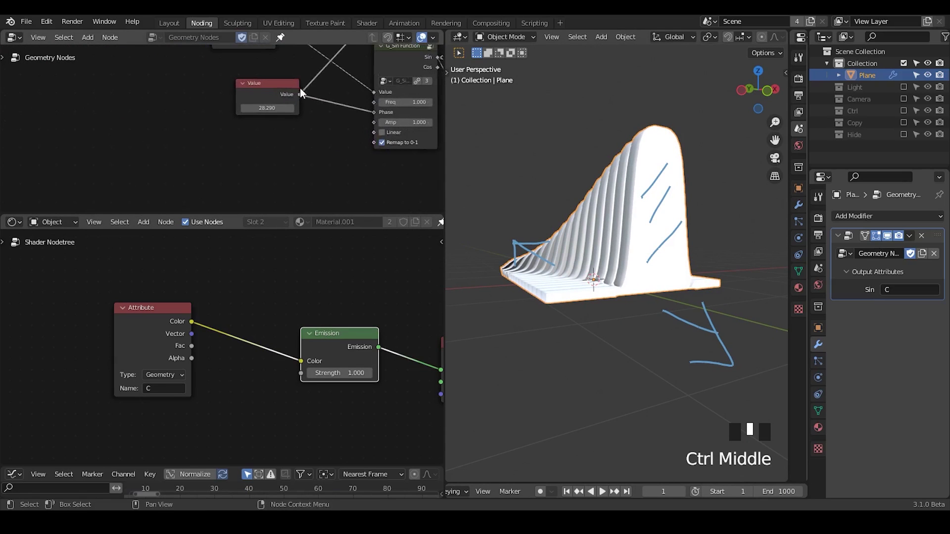
shift+right_drag(298, 62, 351, 157)
Step: Add a G_Time Info node, connect its Time output to the phase reroute, and delete the Value node
key(ctrl+a)
text(time inf)
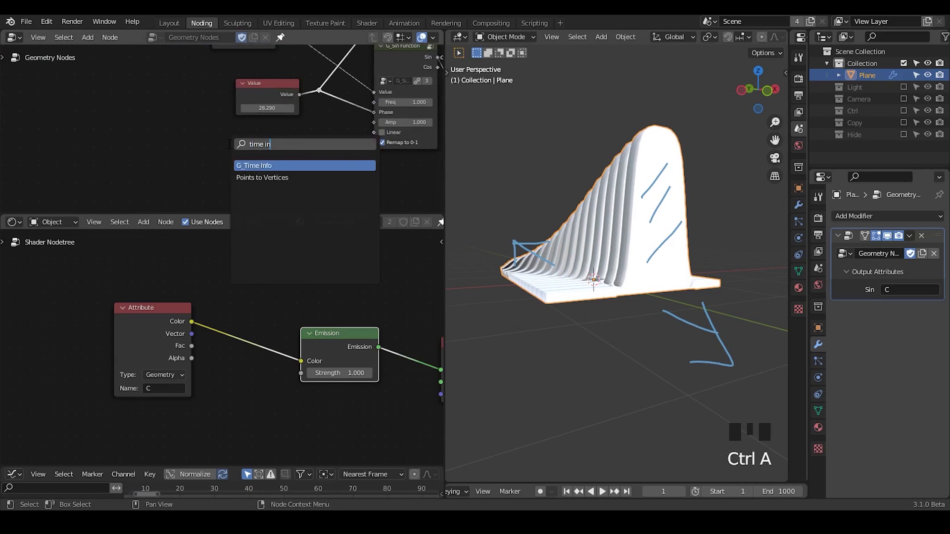
key(Return)
click(197, 114)
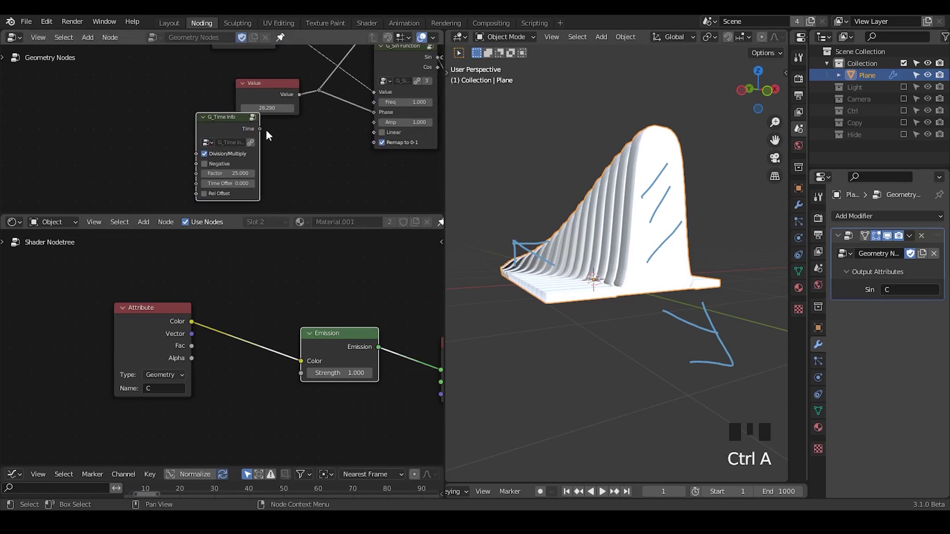
drag(266, 131, 320, 90)
click(242, 88)
key(x)
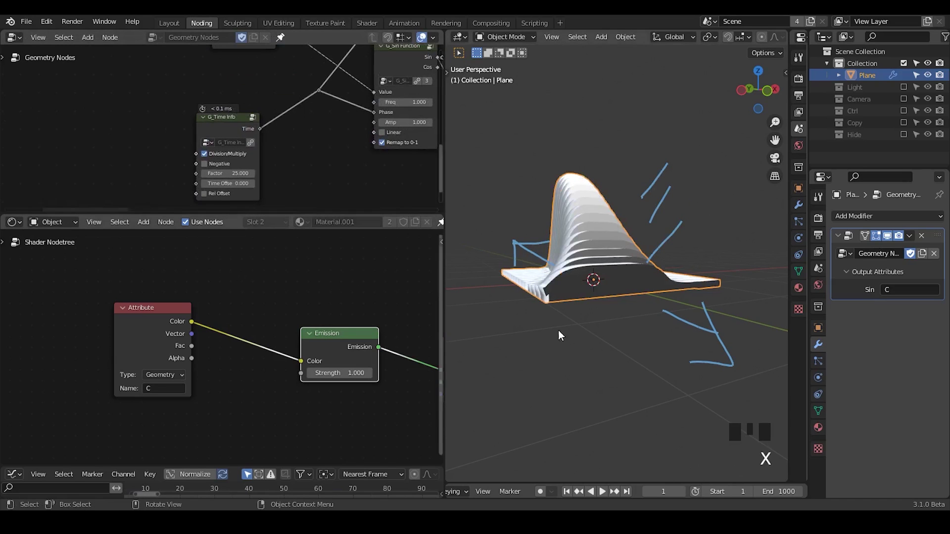
Step: Play the animation to check the moving wave, stop it, and look over the full geometry node tree
click(603, 491)
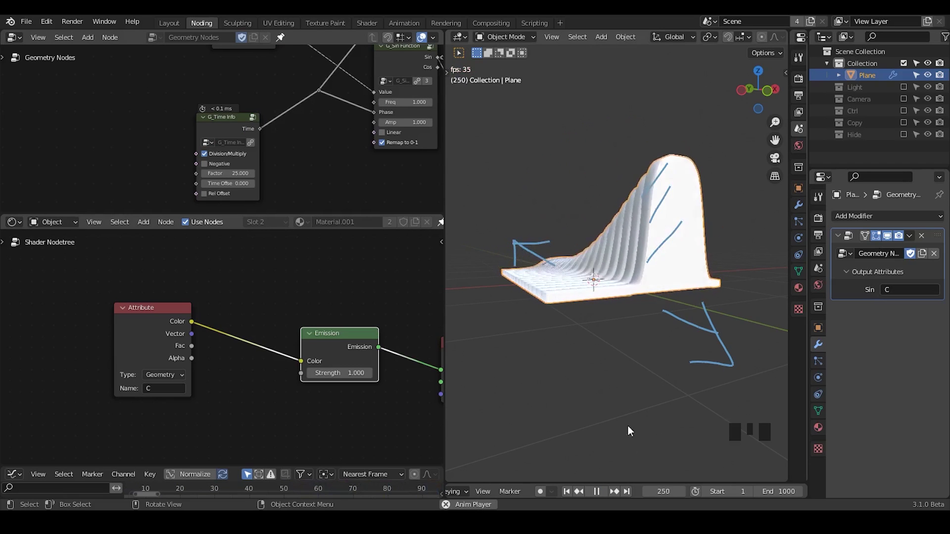
click(596, 491)
middle_drag(309, 133, 135, 162)
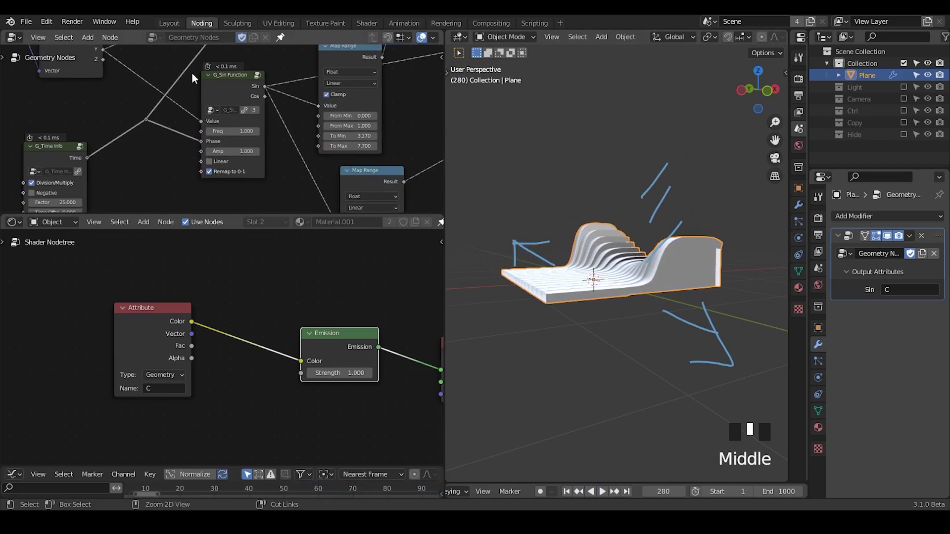
ctrl+middle_drag(193, 79, 191, 105)
middle_drag(268, 123, 203, 182)
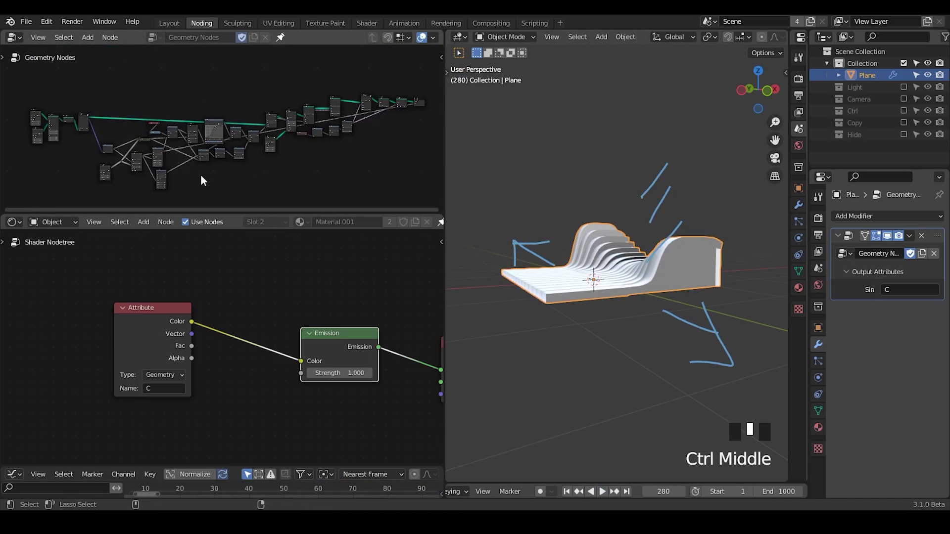